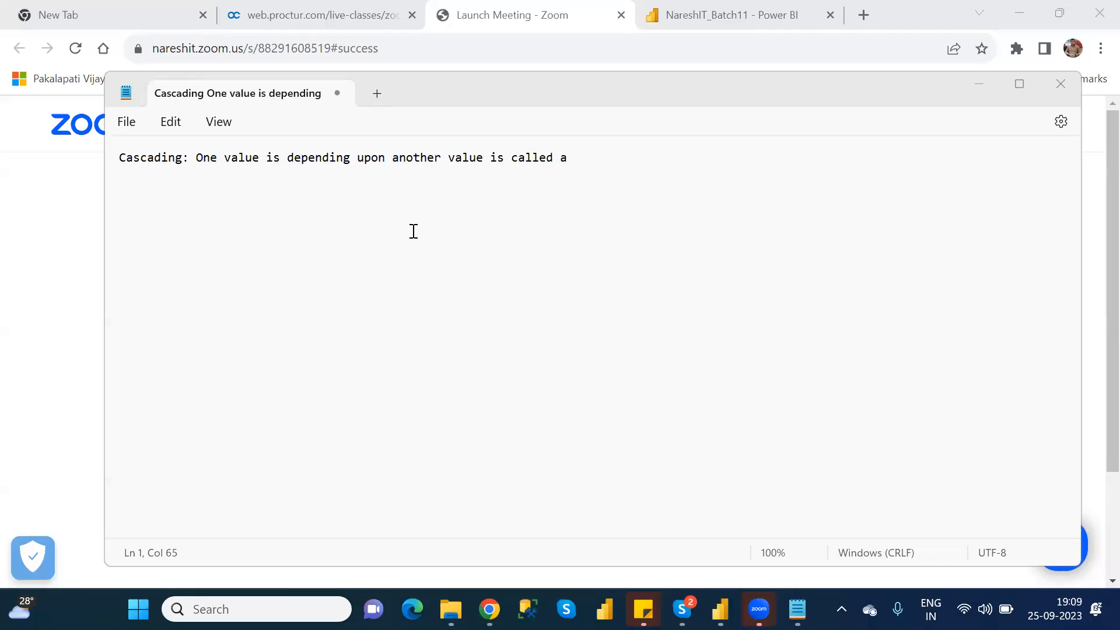
# - Complete the definition in the note with the word "cascading" and start a new line below it
pyautogui.click(623, 164)
pyautogui.write('ca')
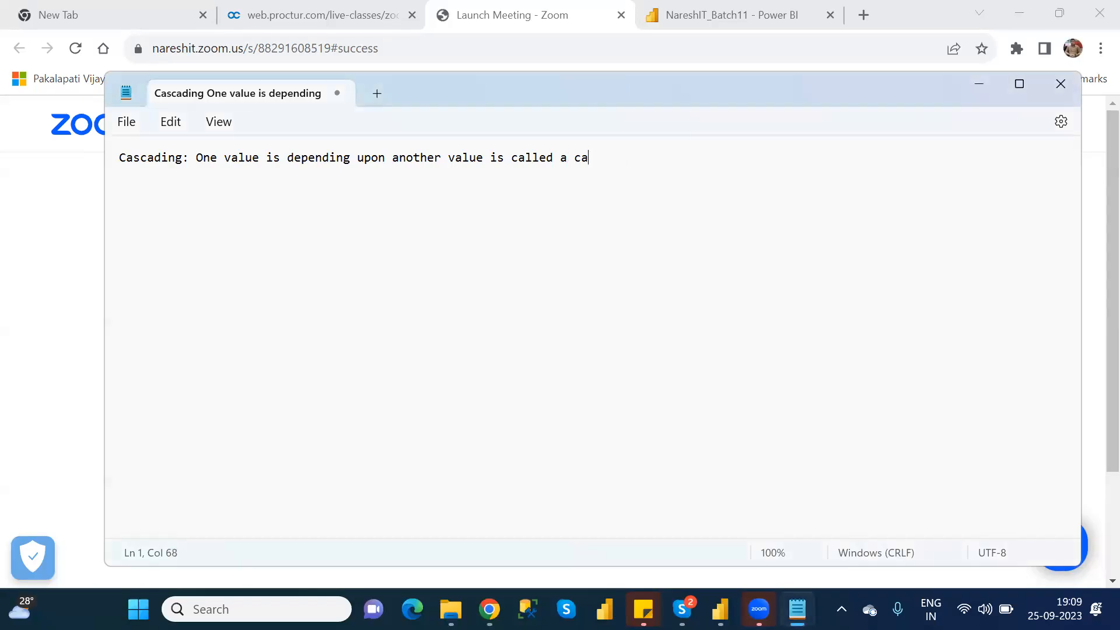
pyautogui.write('scading')
pyautogui.press('Return')
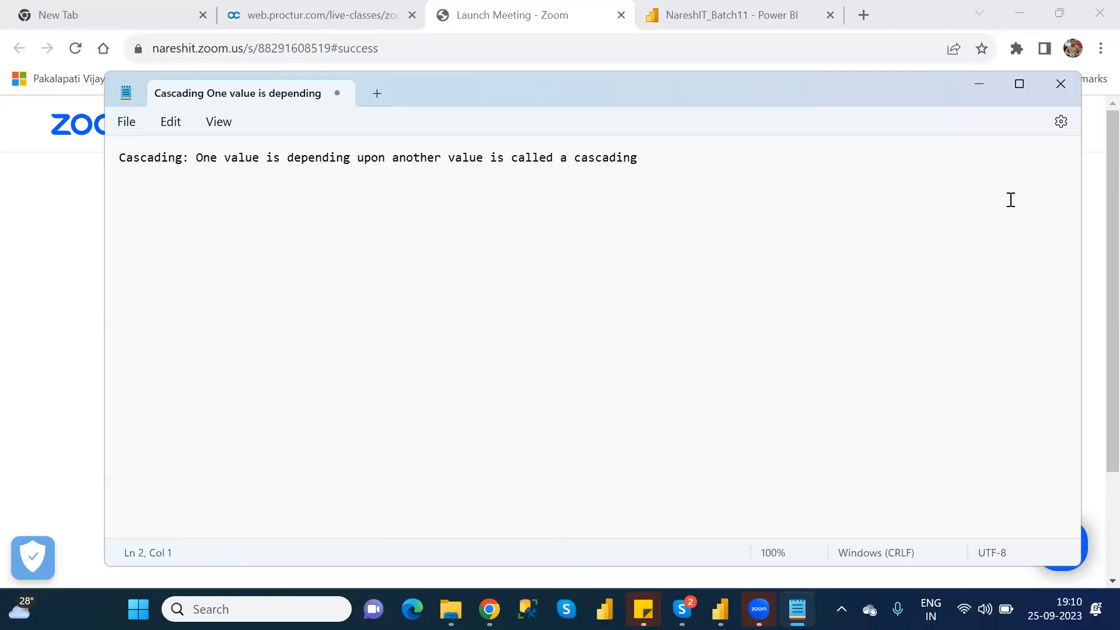
# - Open the powerapps.microsoft.com site in a new incognito Chrome window and go to its Microsoft sign-in page
pyautogui.click(1096, 50)
pyautogui.click(960, 125)
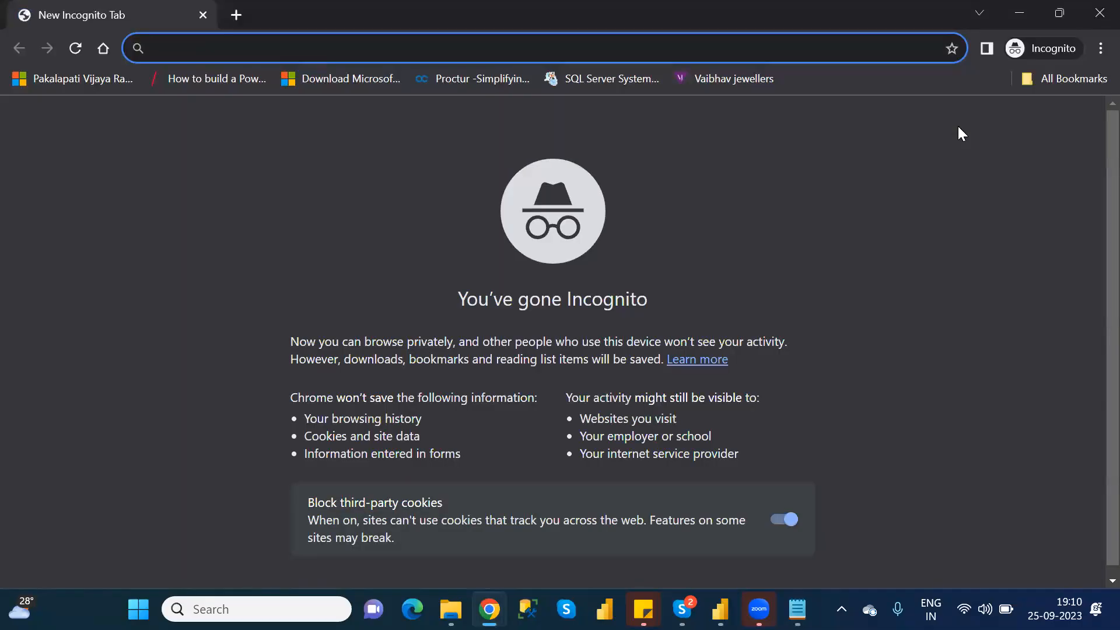
pyautogui.write('powerapps.microsoft.com')
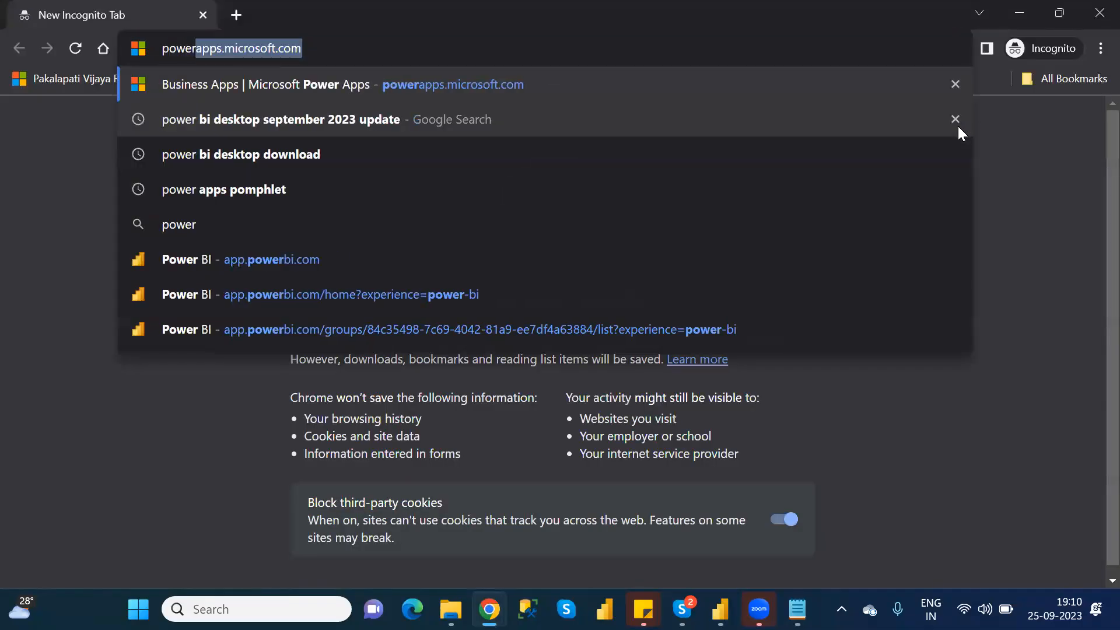
pyautogui.press('Return')
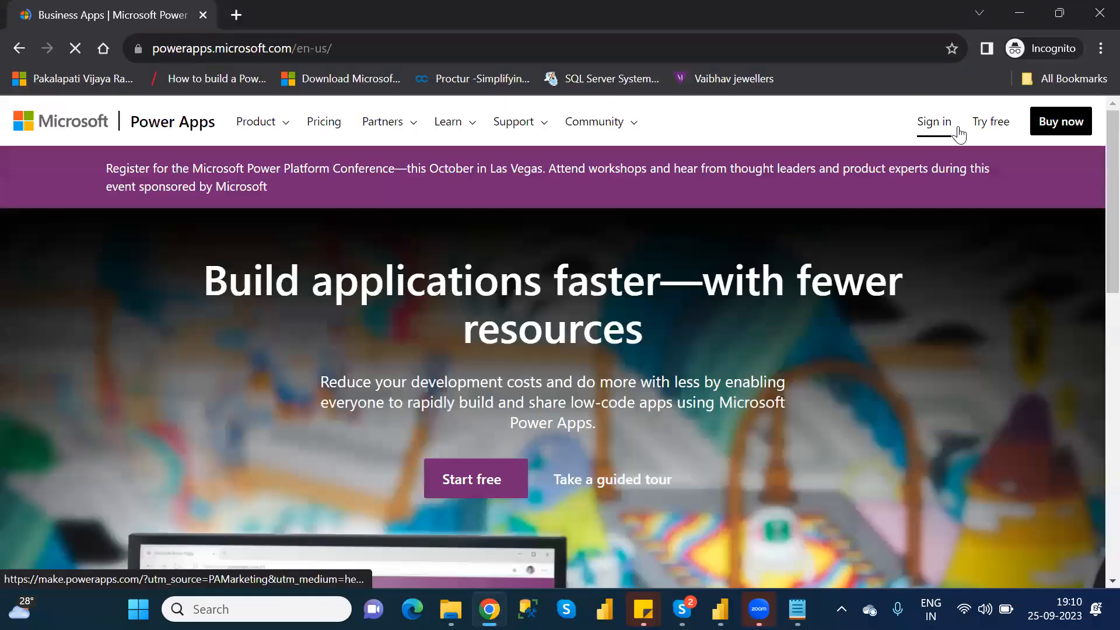
pyautogui.click(959, 133)
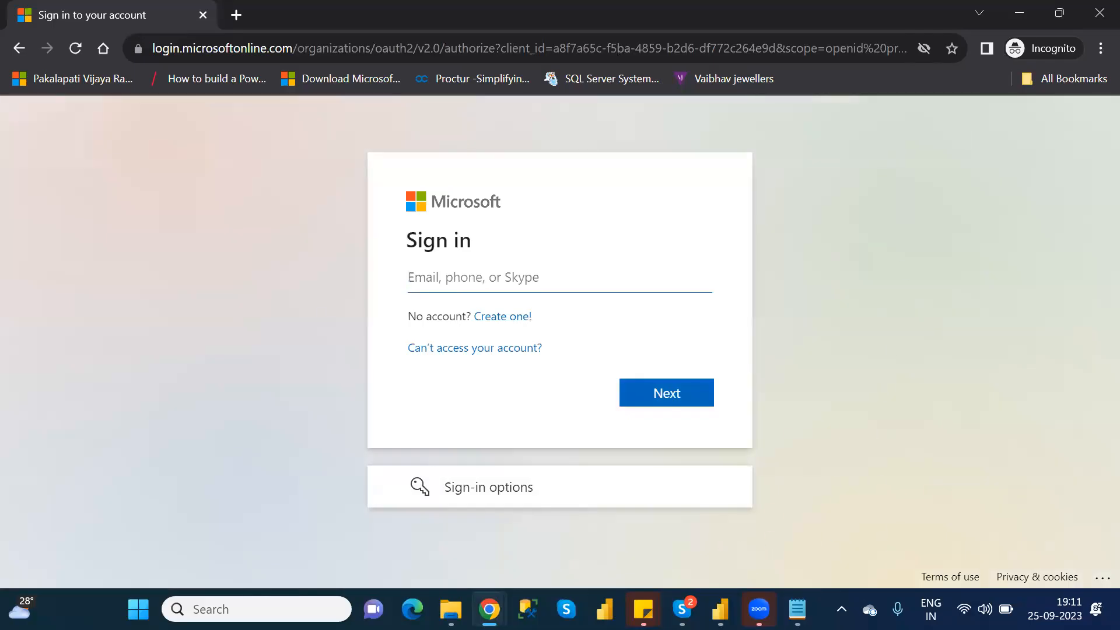
# - Copy the Power Apps account e-mail from the Sticky Notes note and submit it on the Microsoft sign-in page
pyautogui.click(643, 609)
pyautogui.moveTo(607, 530)
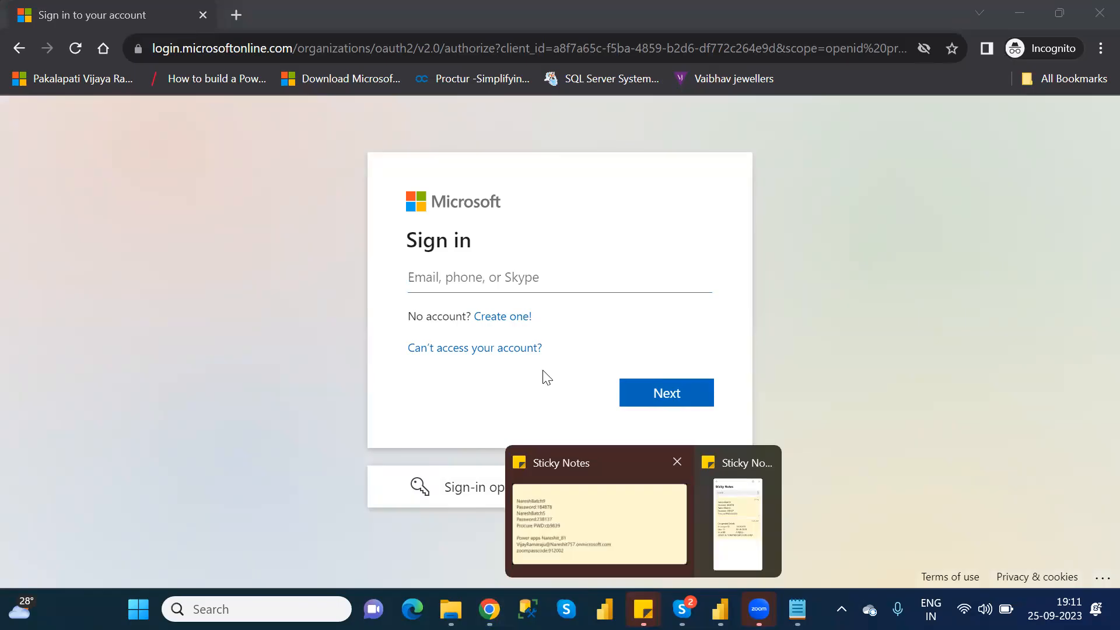
pyautogui.moveTo(580, 185); pyautogui.dragTo(311, 187)
pyautogui.hotkey('ctrl', 'c')
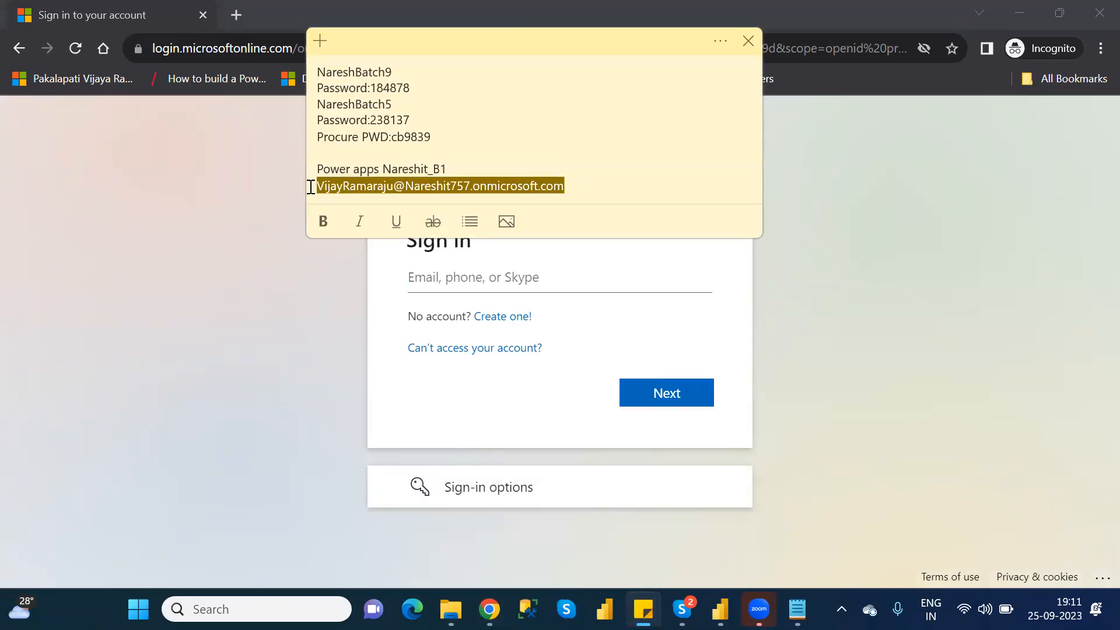
pyautogui.hotkey('alt', 'Tab')
pyautogui.click(470, 276)
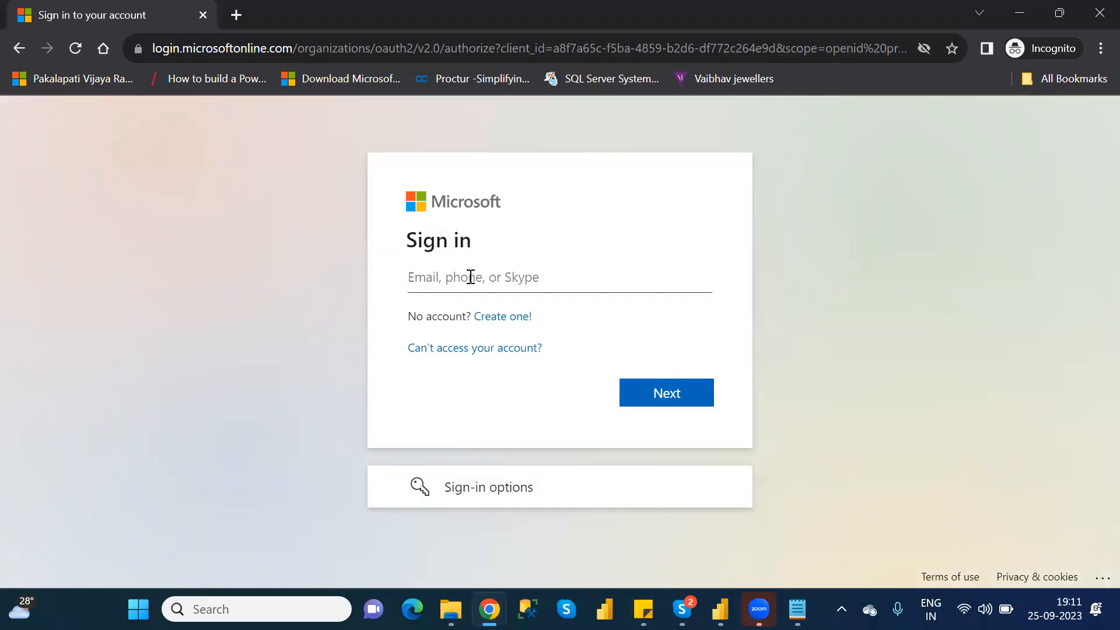
pyautogui.hotkey('ctrl', 'v')
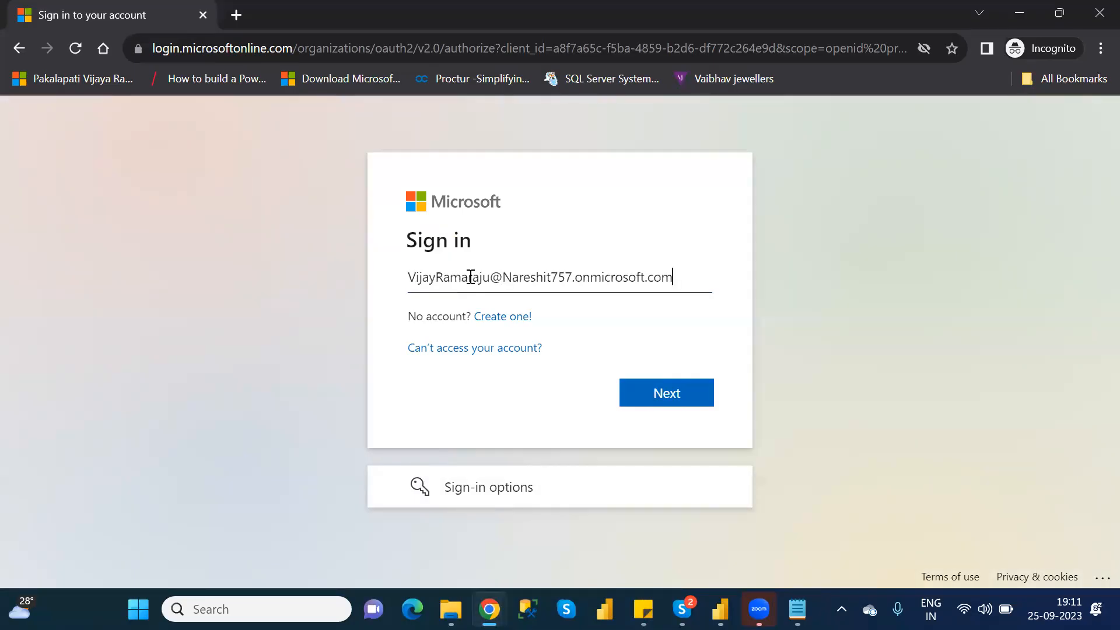
pyautogui.click(676, 396)
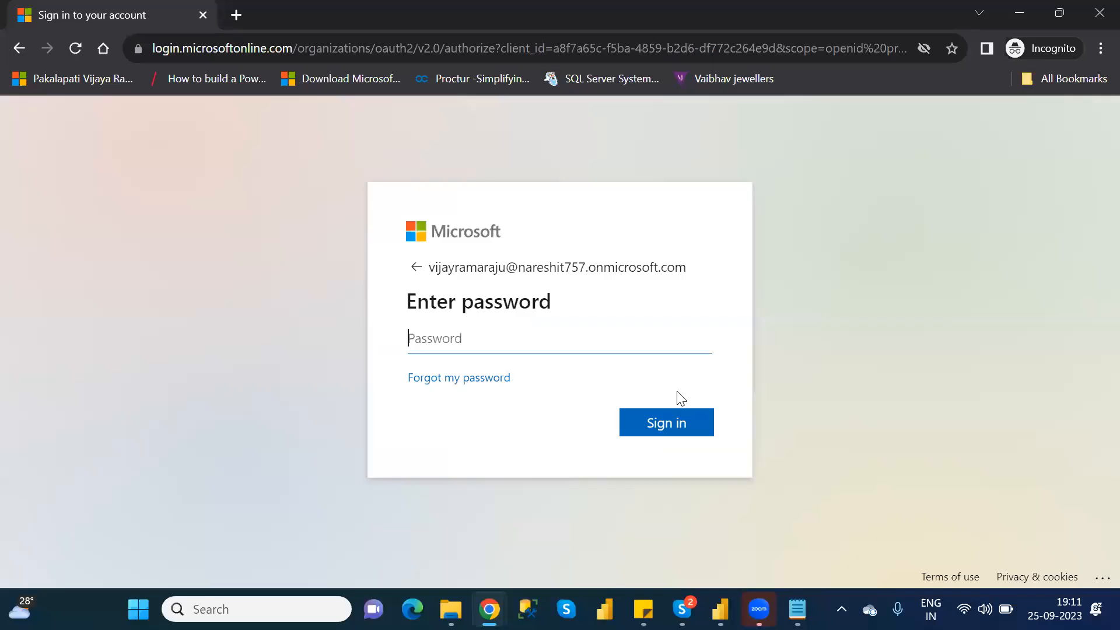
# - Enter the account password and finish signing in to Power Apps
pyautogui.write('••••••••••••')
pyautogui.press('Return')
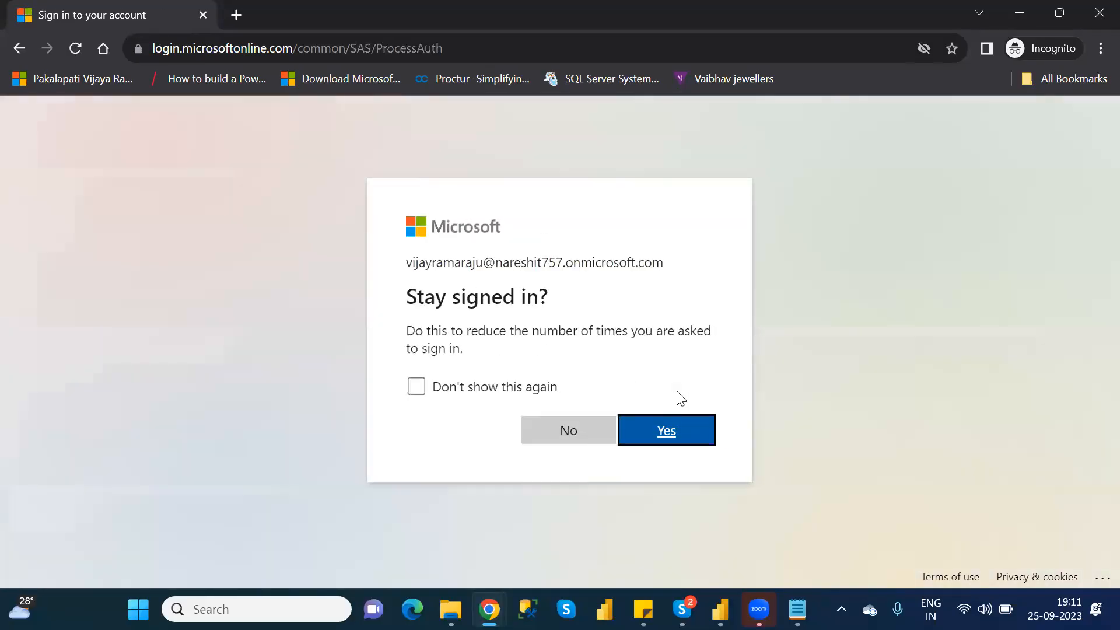
pyautogui.click(676, 423)
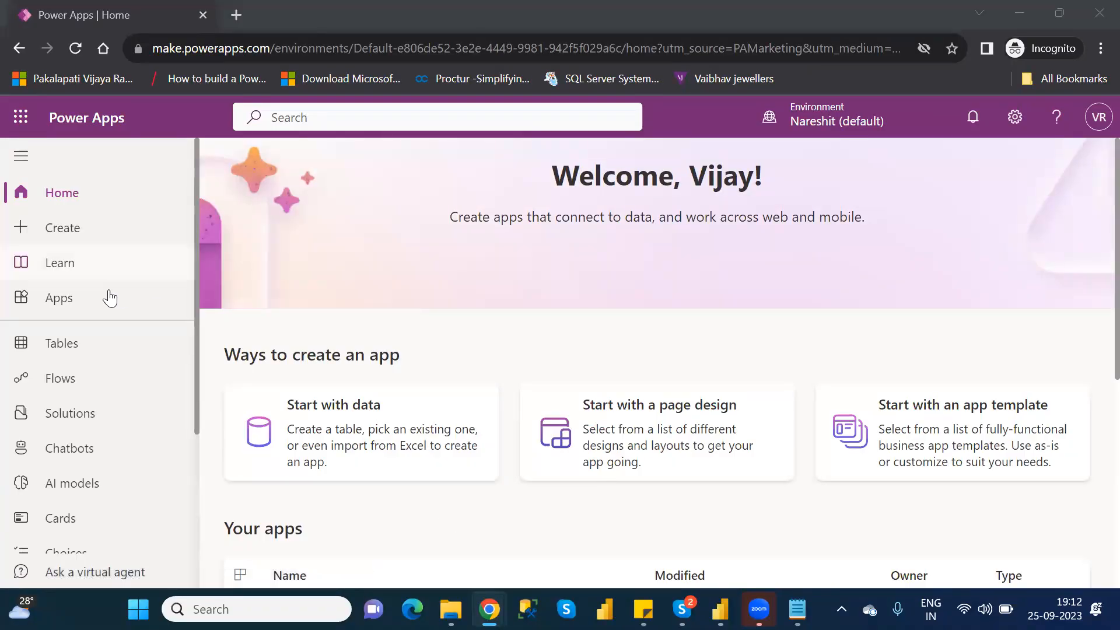
# - Show the list of apps and switch the environment to NareshIT_B1
pyautogui.click(89, 297)
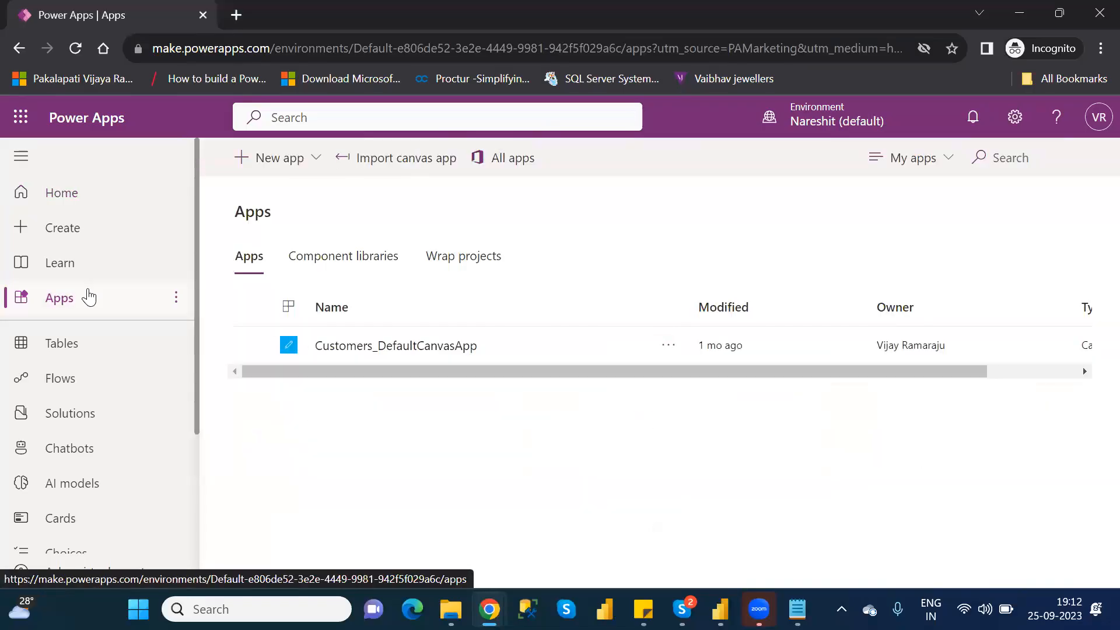
pyautogui.click(841, 133)
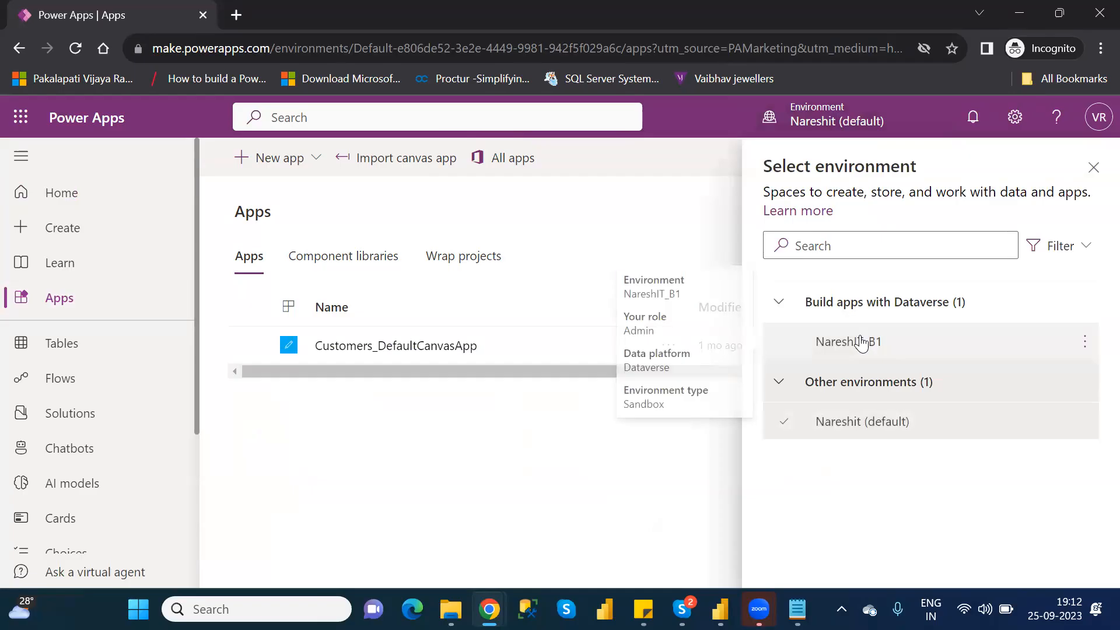
pyautogui.click(861, 342)
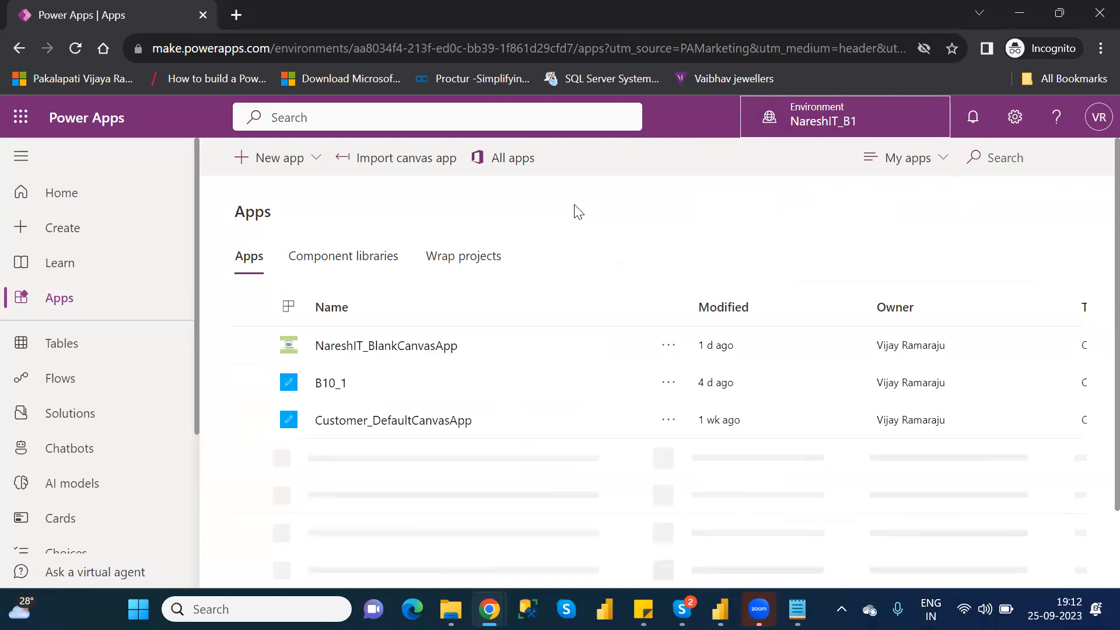
# - Open NareshIT_BlankCanvasApp for editing and skip the Power Apps Studio welcome message
pyautogui.click(249, 345)
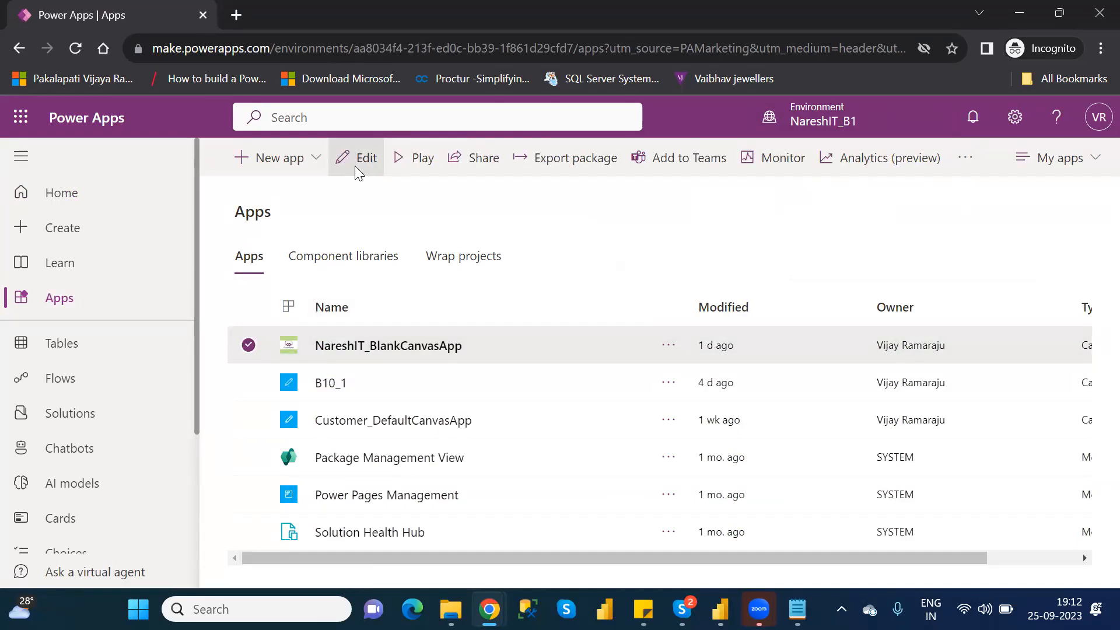
pyautogui.click(357, 170)
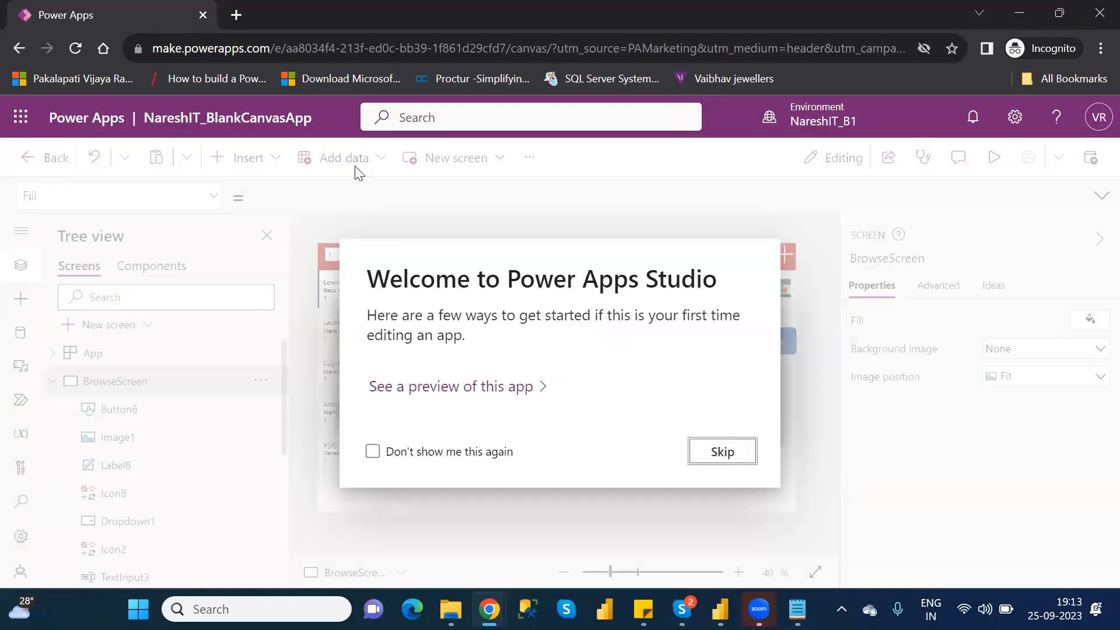
pyautogui.click(720, 453)
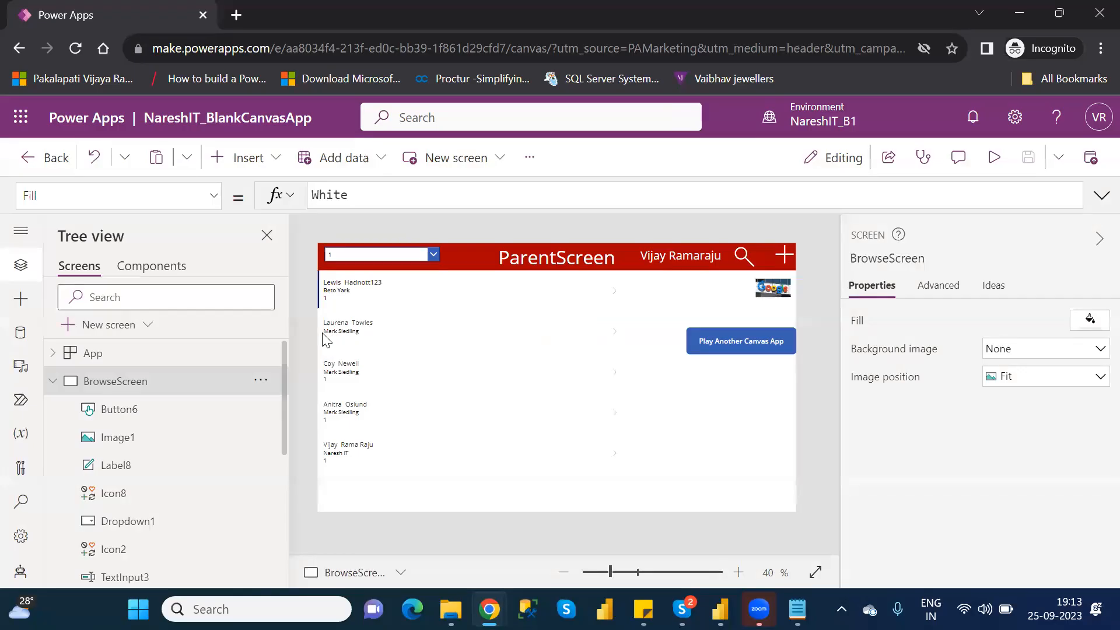
# - Collapse BrowseScreen in the tree and review the app's DetailScreen, ParentScreen, BrowseScreen, HomeScreen and CustomerDetails screens
pyautogui.click(52, 382)
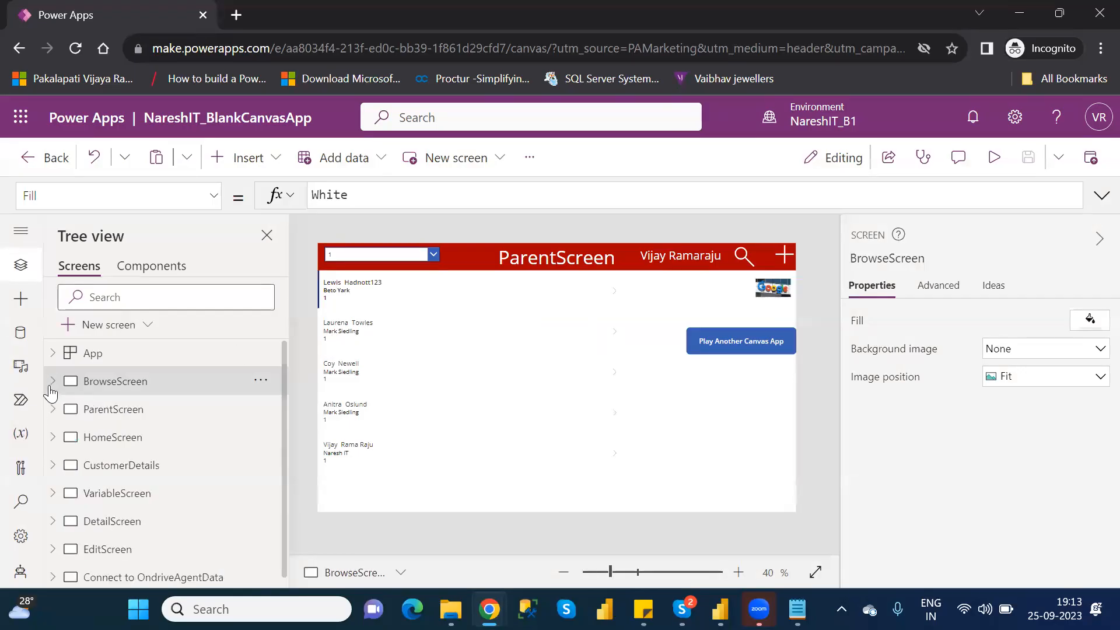
pyautogui.click(100, 523)
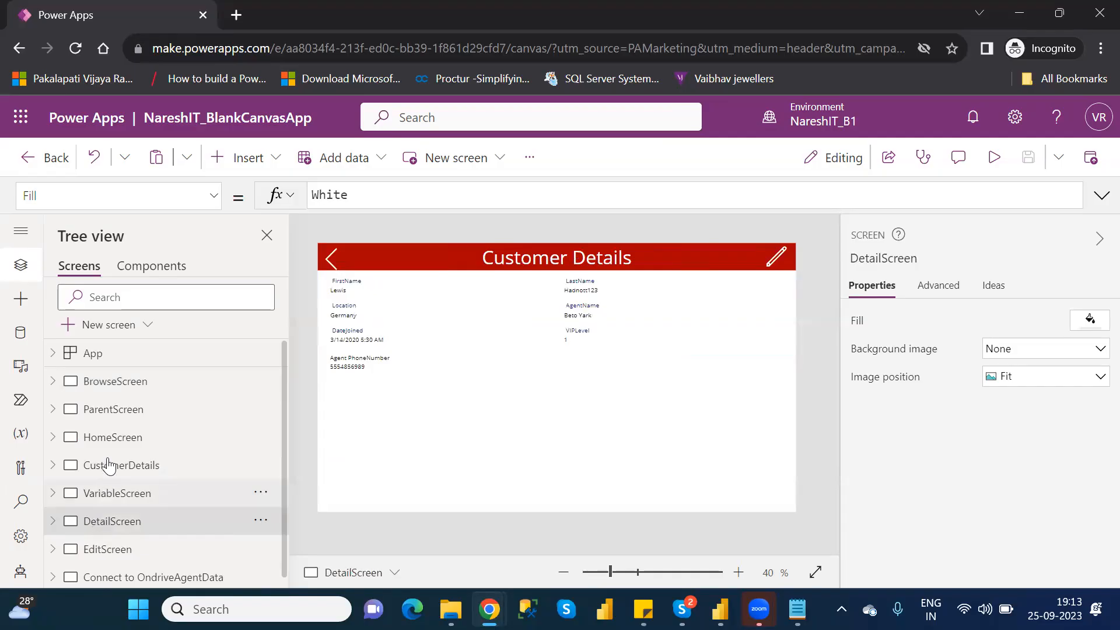
pyautogui.click(100, 408)
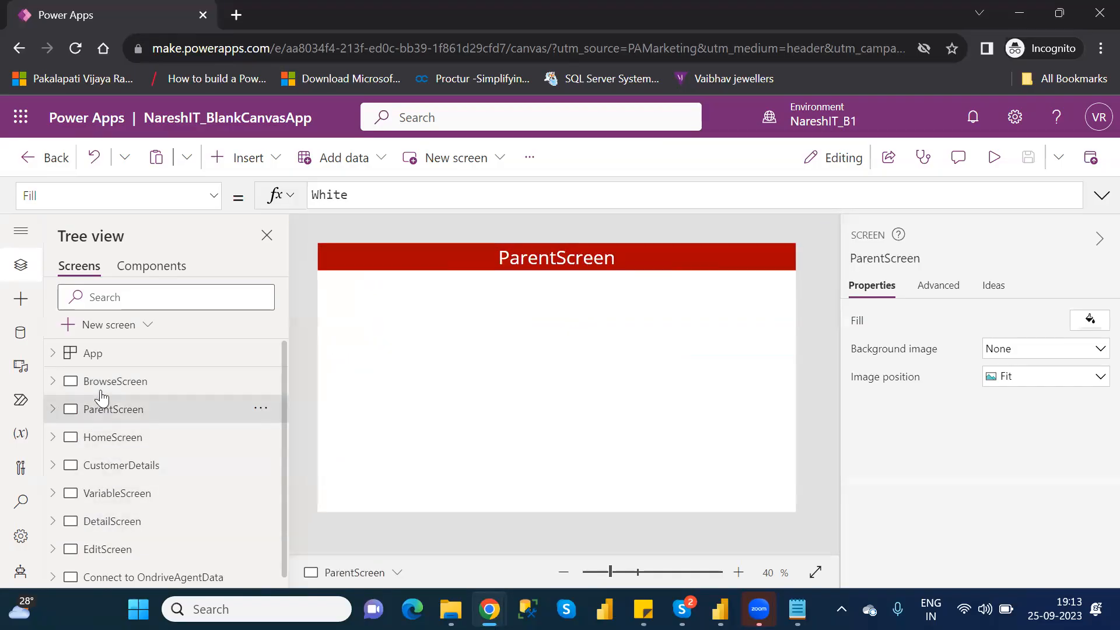
pyautogui.click(103, 382)
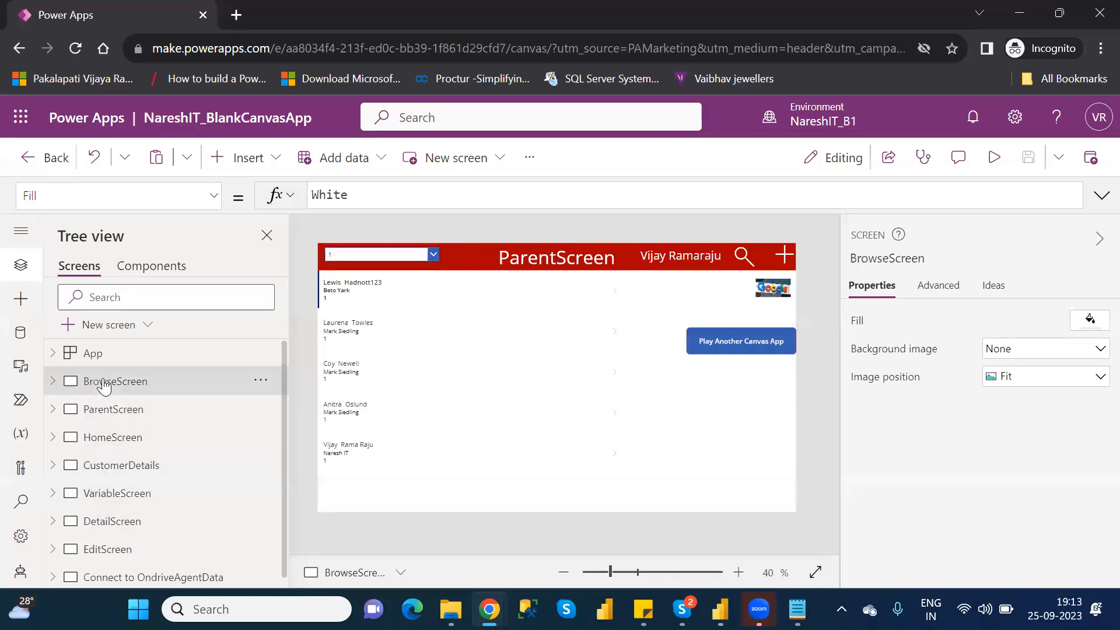
pyautogui.click(112, 414)
pyautogui.click(113, 445)
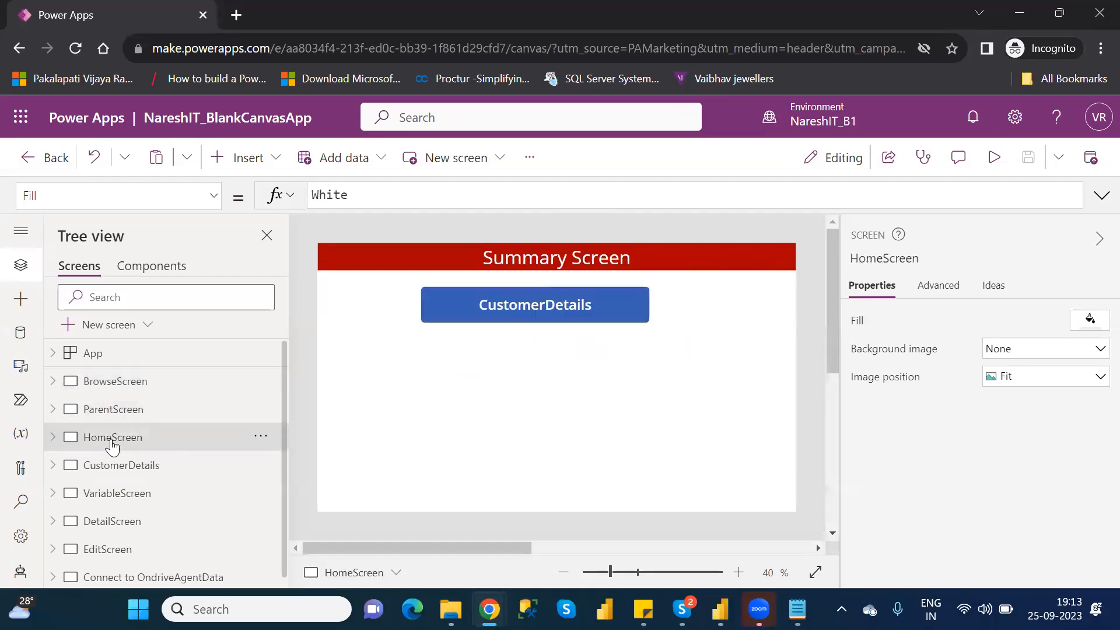
pyautogui.click(146, 469)
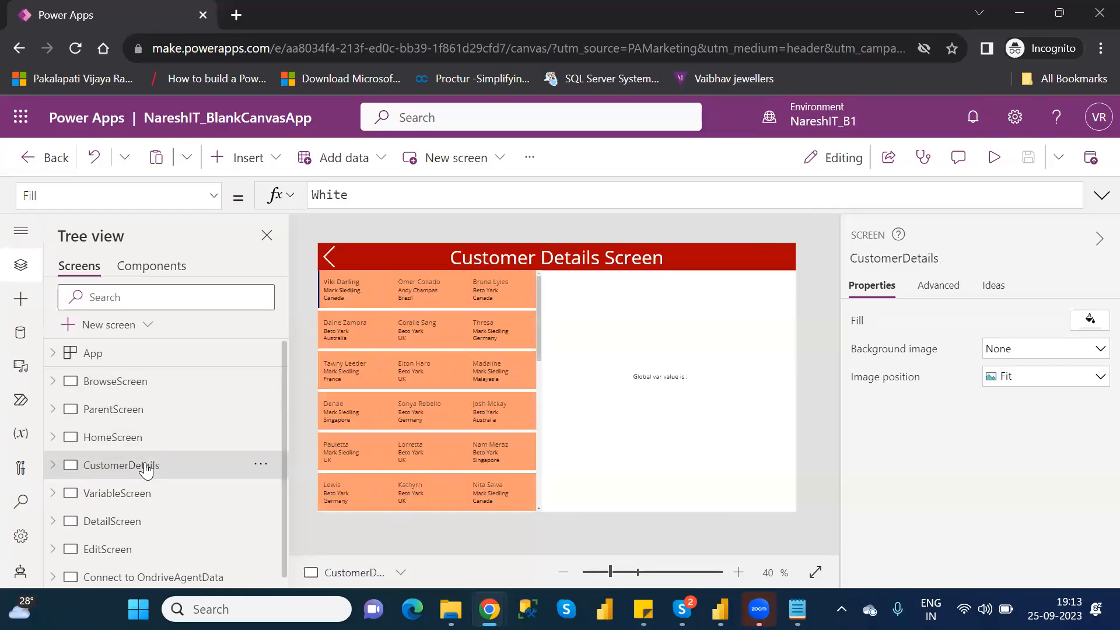
pyautogui.click(121, 385)
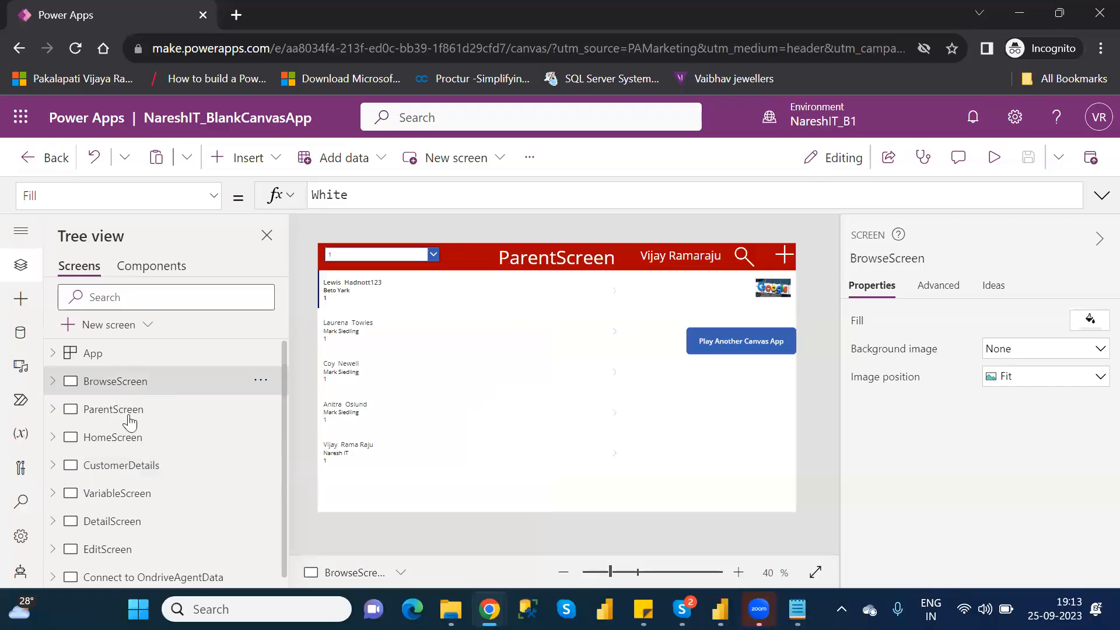
# - Delete the CustomerDetails and VariableScreen screens from the app
pyautogui.click(146, 465)
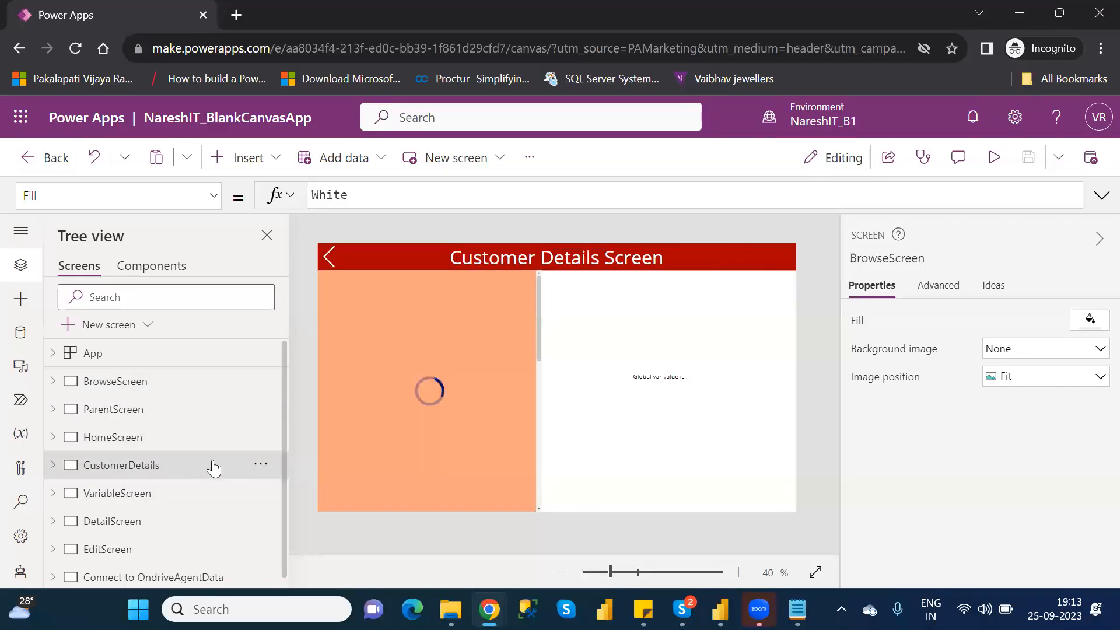
pyautogui.click(260, 465)
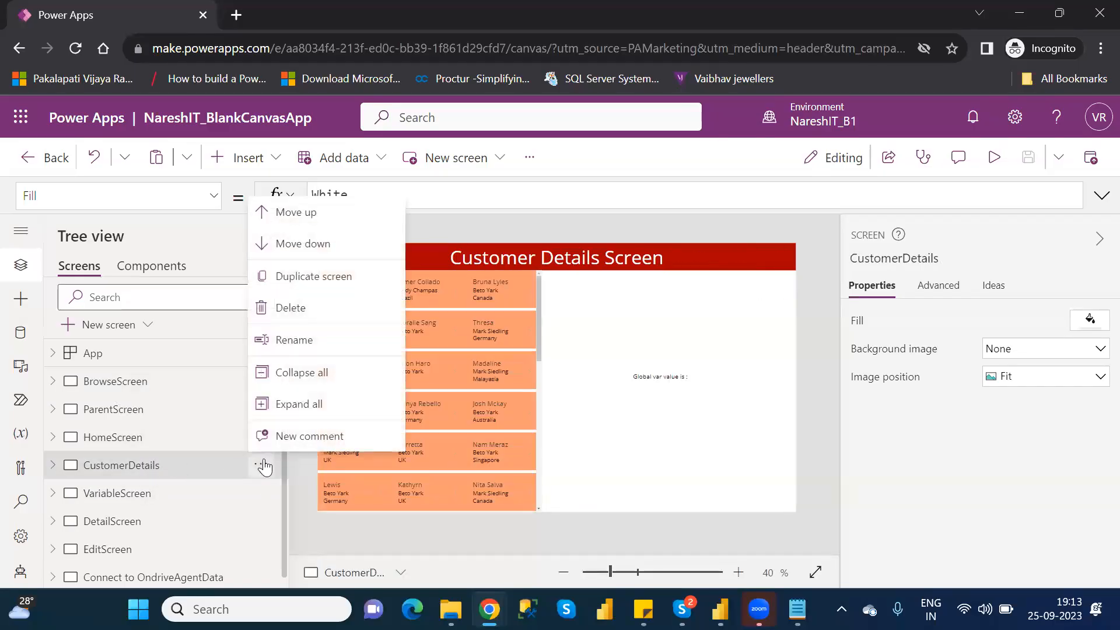
pyautogui.click(291, 307)
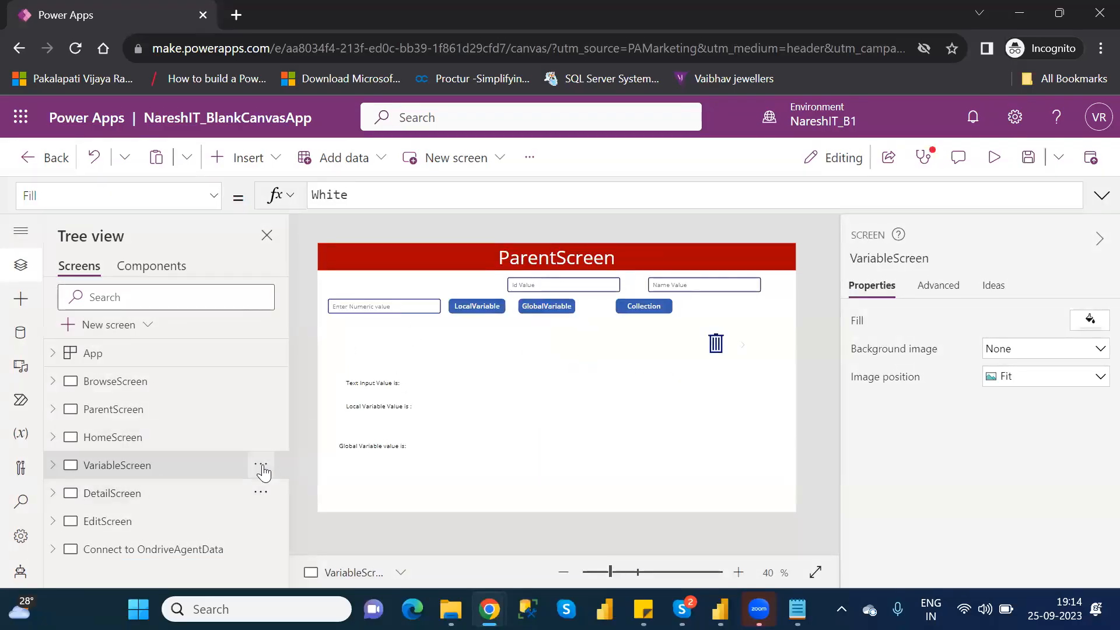
pyautogui.click(263, 470)
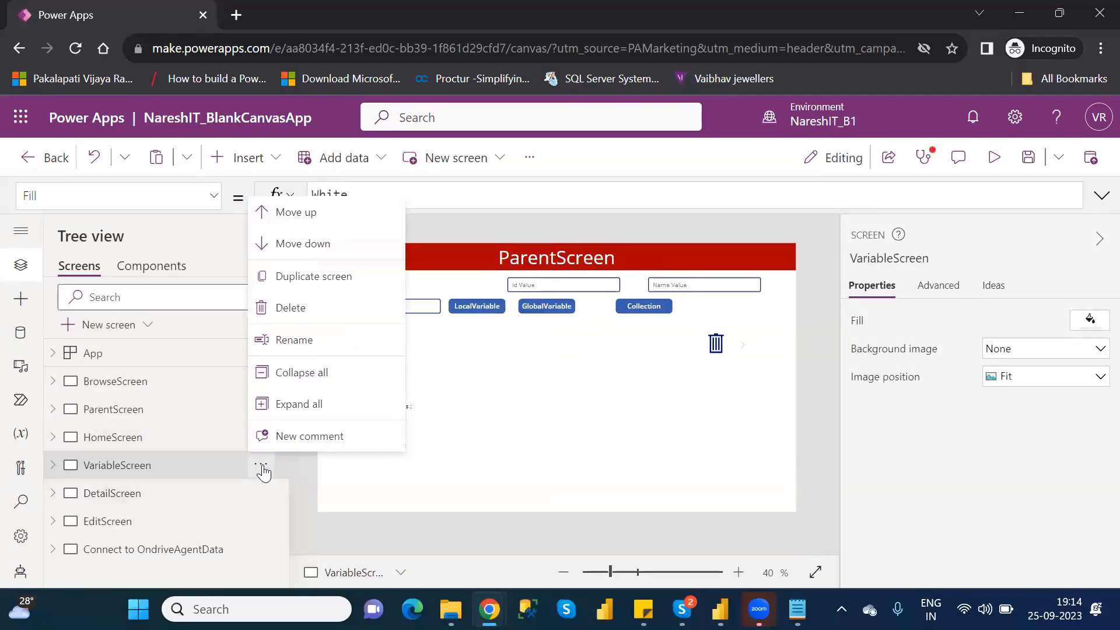
pyautogui.click(289, 305)
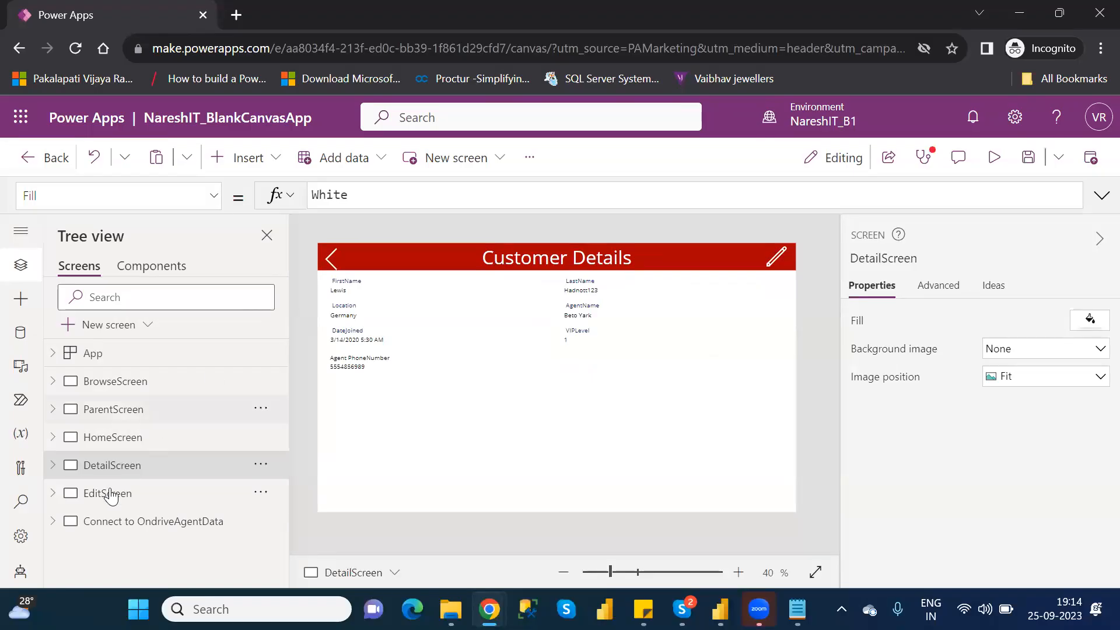
# - Delete the Connect to OndriveAgentData screen from the app
pyautogui.click(143, 527)
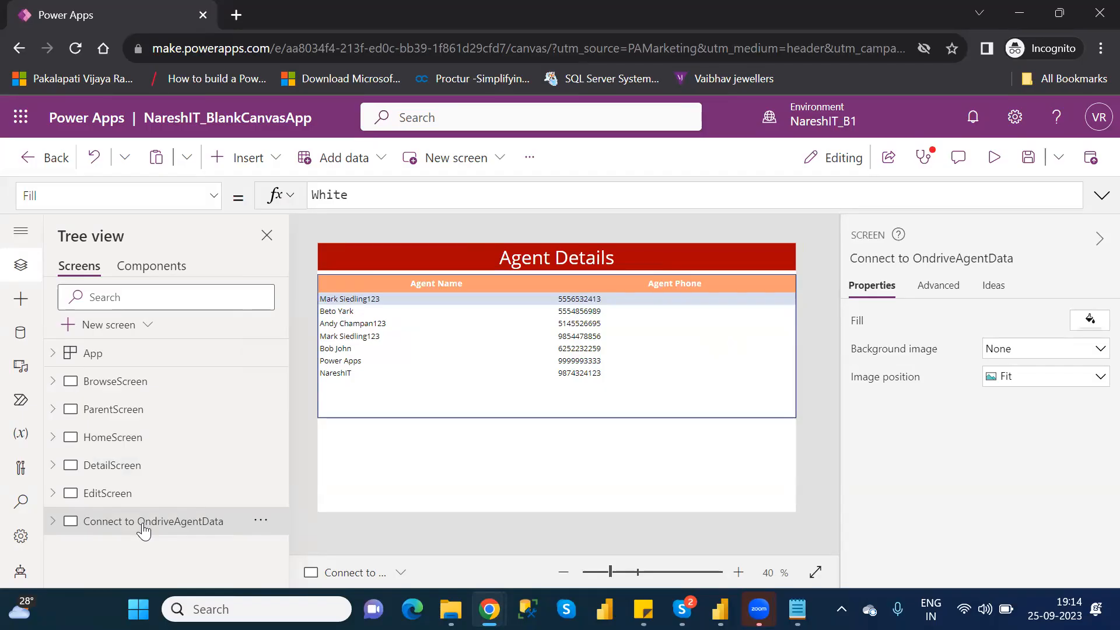
pyautogui.click(260, 521)
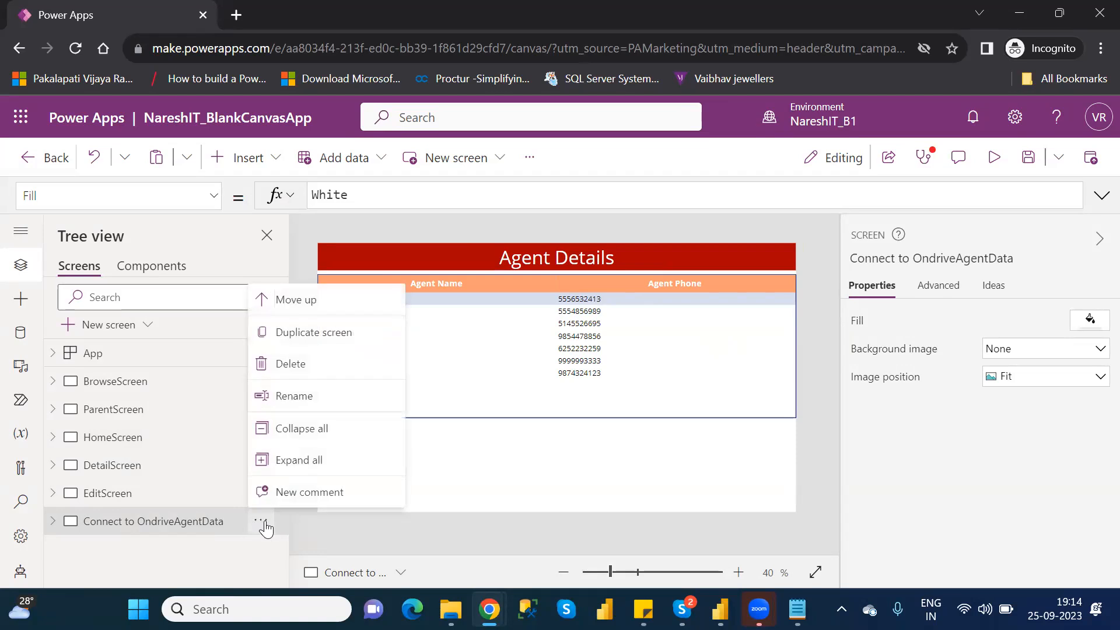
pyautogui.click(289, 364)
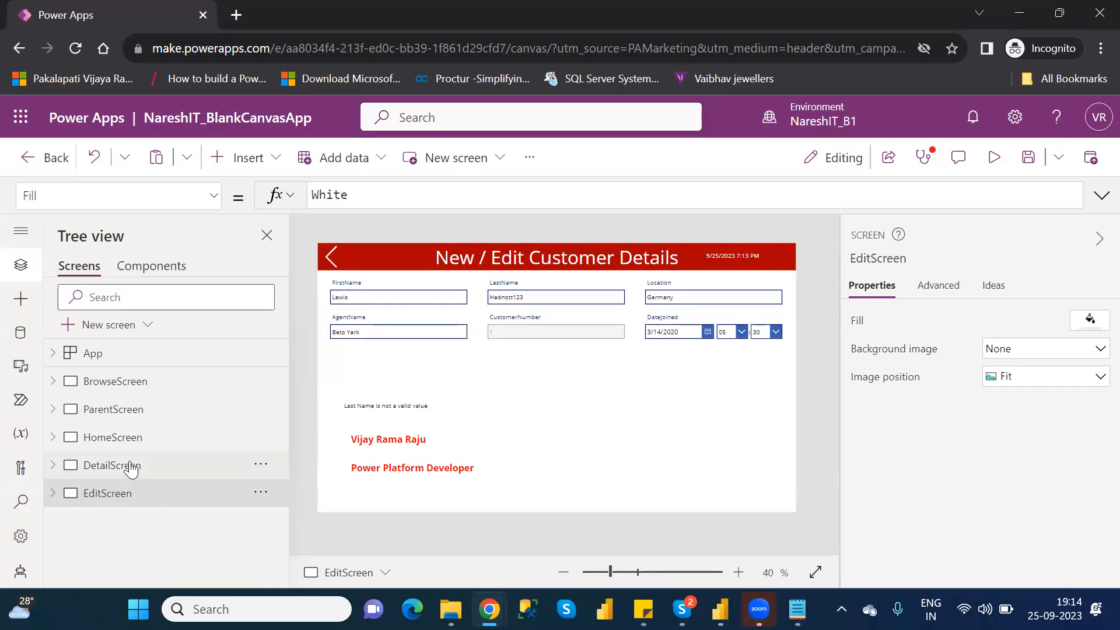
# - Duplicate the ParentScreen screen and rename the copy as Cascading
pyautogui.click(103, 325)
pyautogui.click(117, 410)
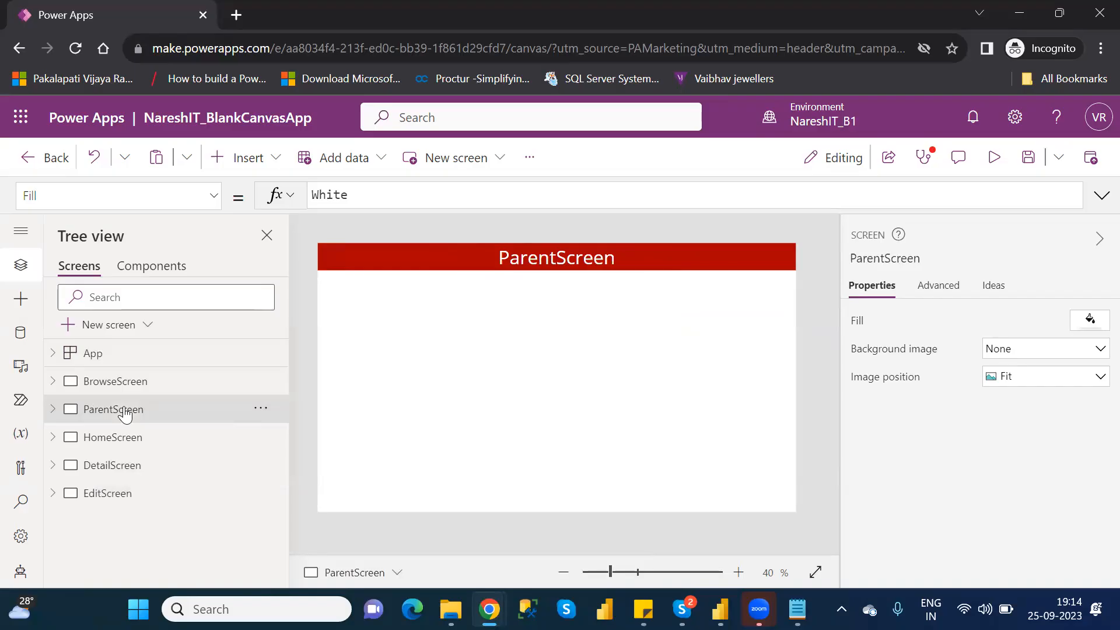
pyautogui.rightClick(125, 413)
pyautogui.click(215, 400)
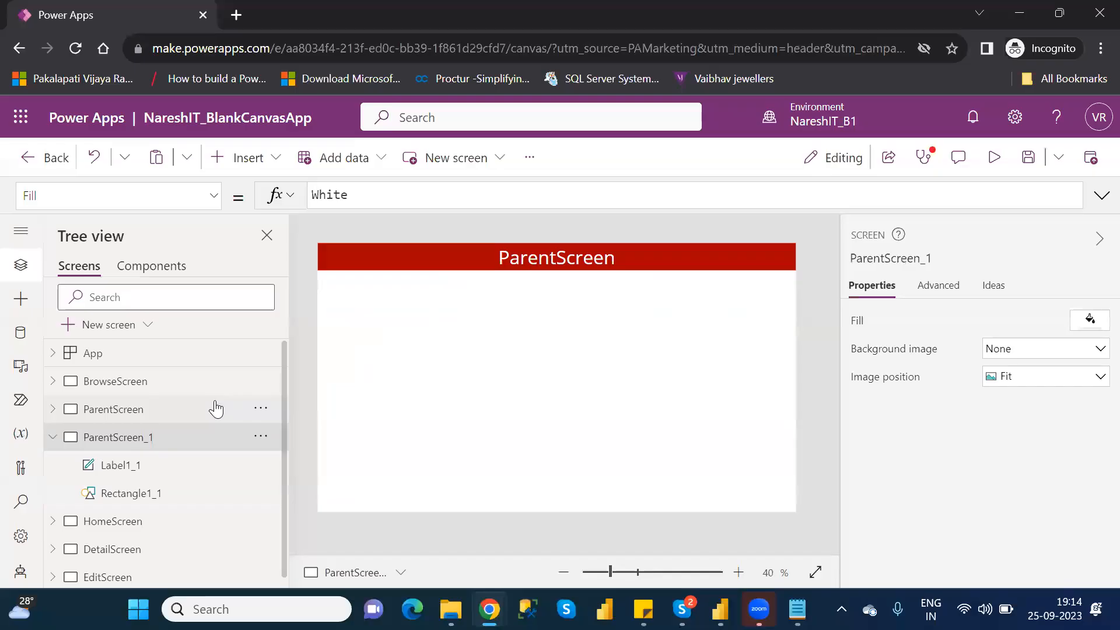
pyautogui.doubleClick(143, 436)
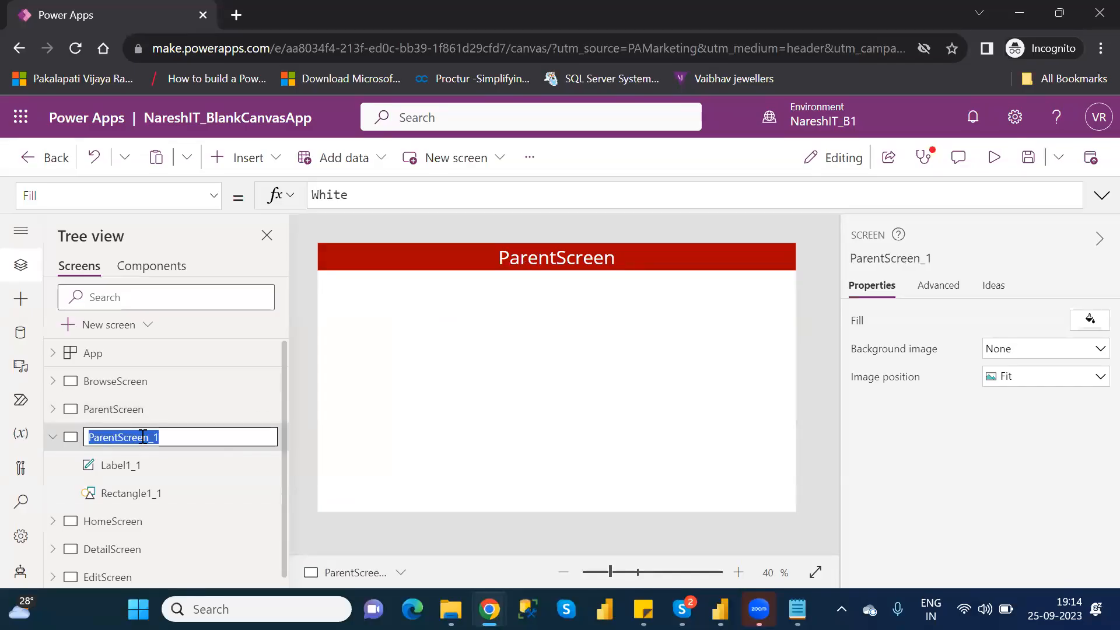
pyautogui.write('Cascading')
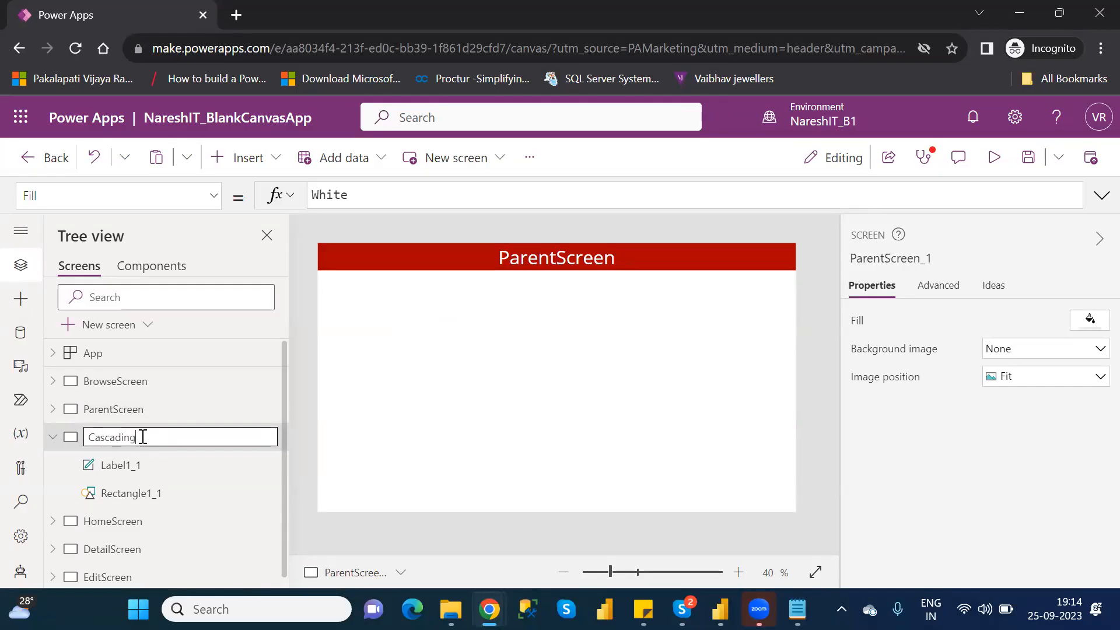
pyautogui.press('Return')
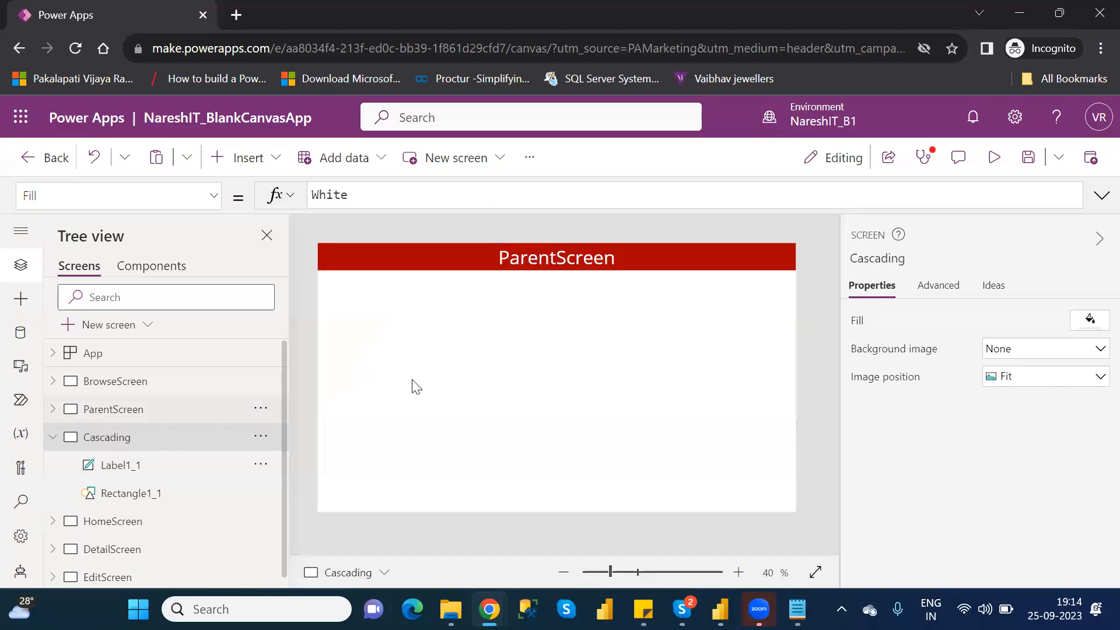
# - Insert a data table on the Cascading screen, place it at about X 566, Y 90, and stretch its height to about 667
pyautogui.click(253, 163)
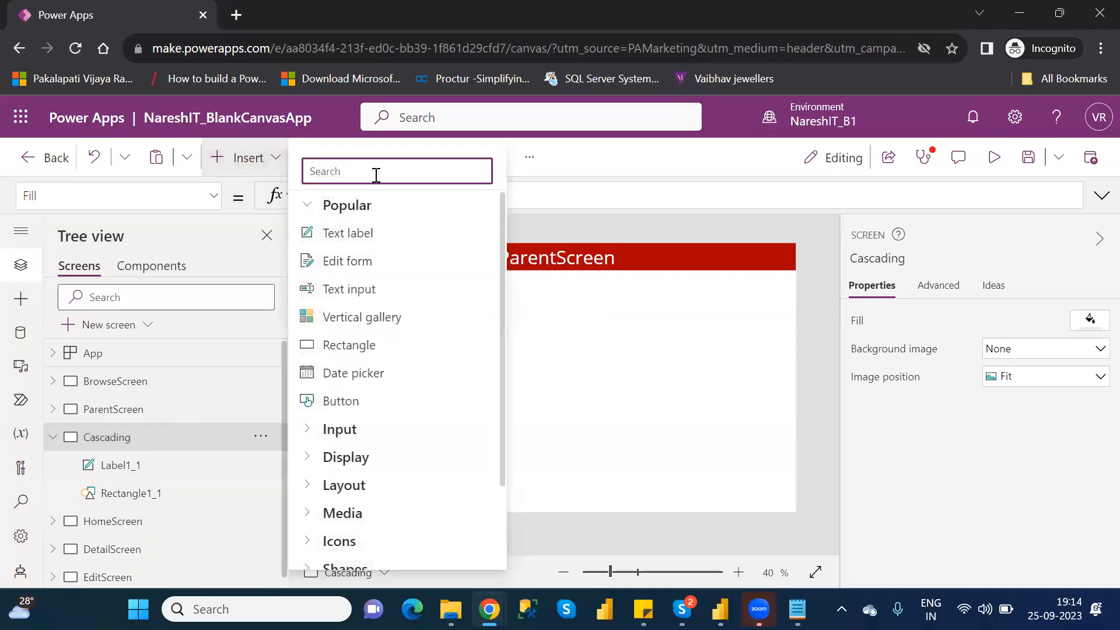
pyautogui.write('data')
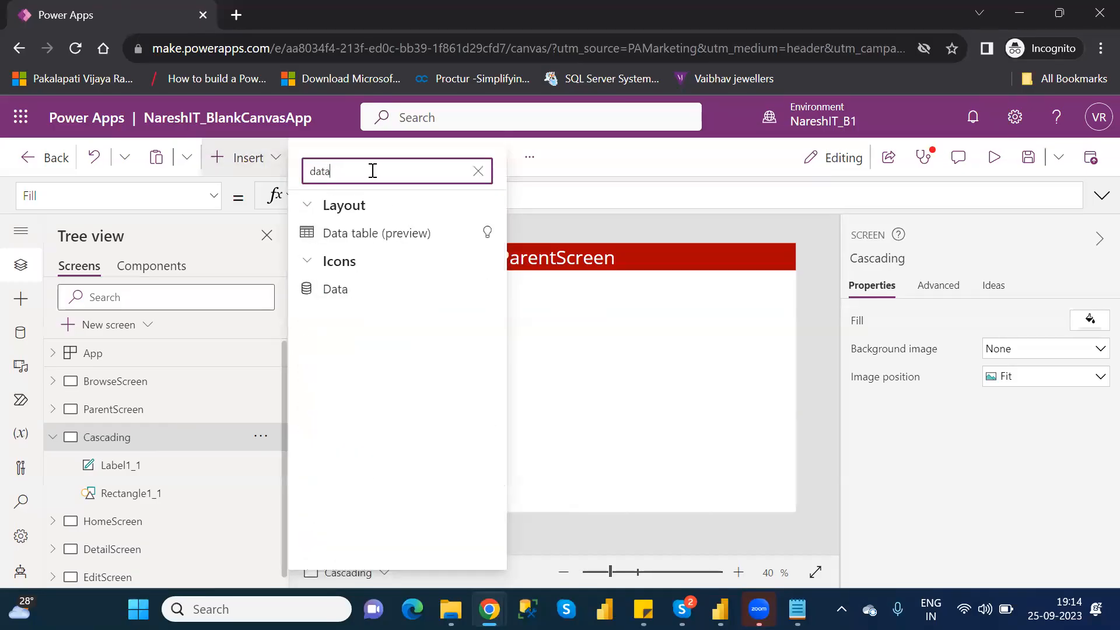
pyautogui.click(369, 232)
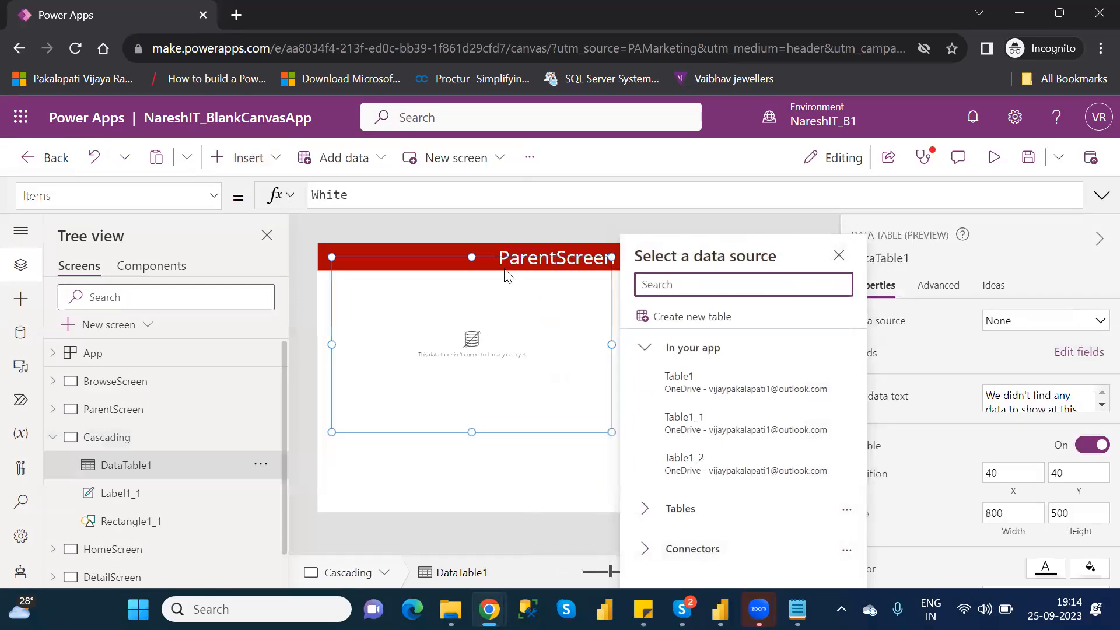
pyautogui.moveTo(475, 256); pyautogui.dragTo(692, 269)
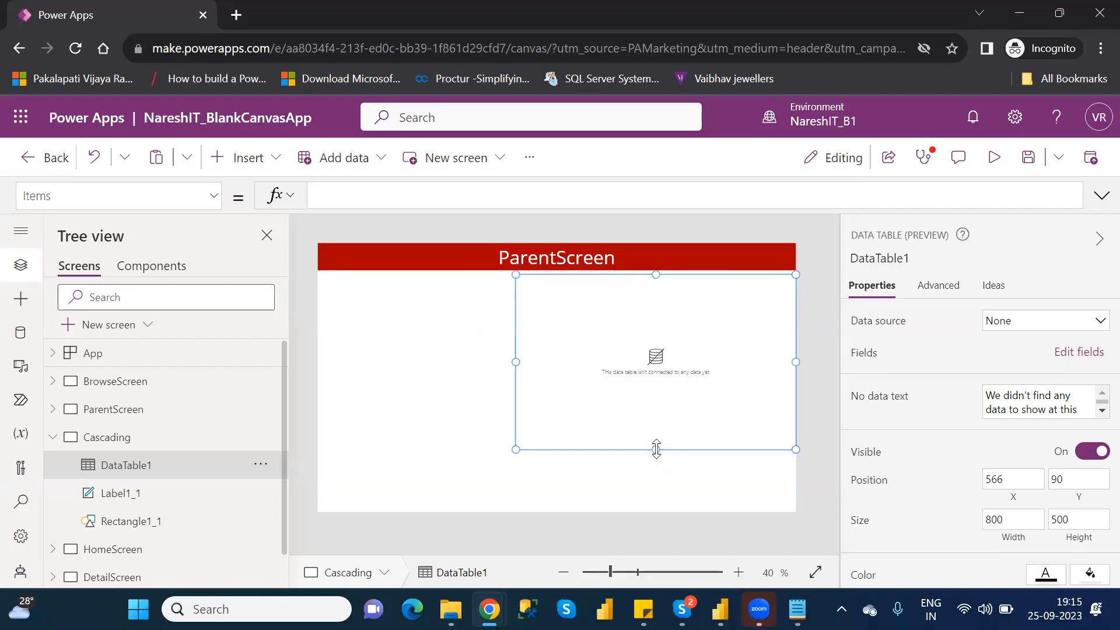
pyautogui.moveTo(655, 449); pyautogui.dragTo(657, 507)
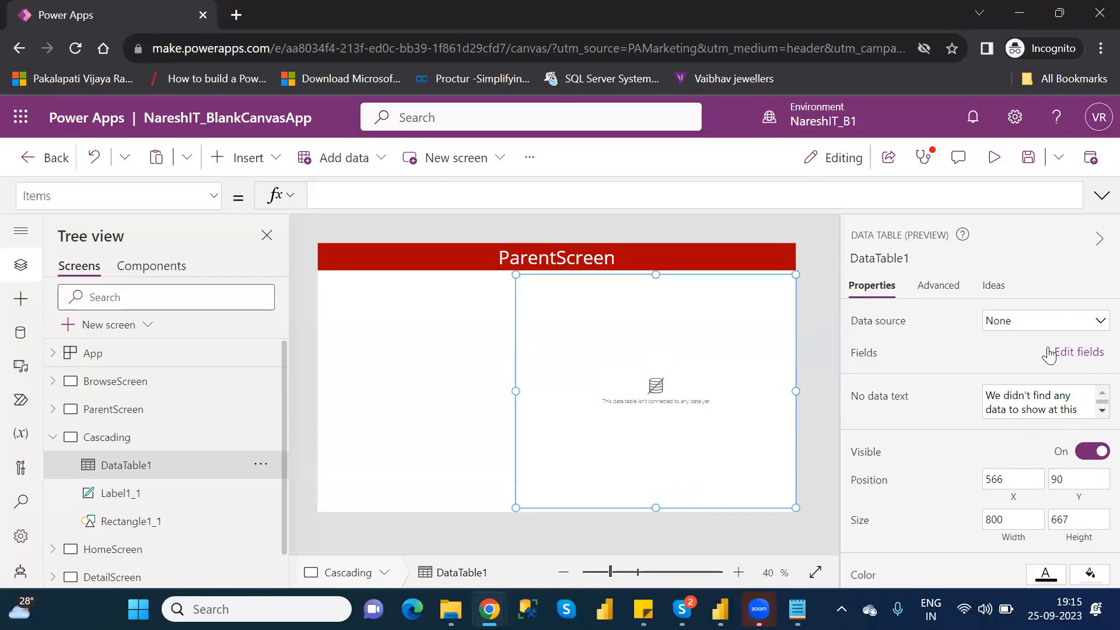
# - Connect the data table to Table1 and add the FirstName, LastName, AgentName, VIPLevel and Location fields
pyautogui.click(1030, 322)
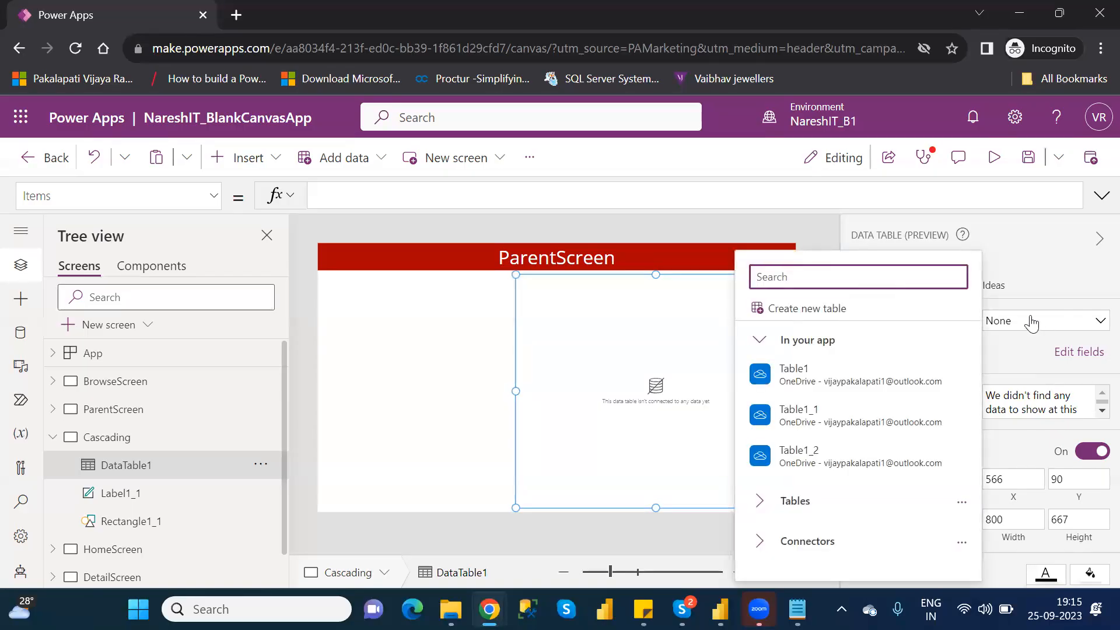
pyautogui.click(843, 386)
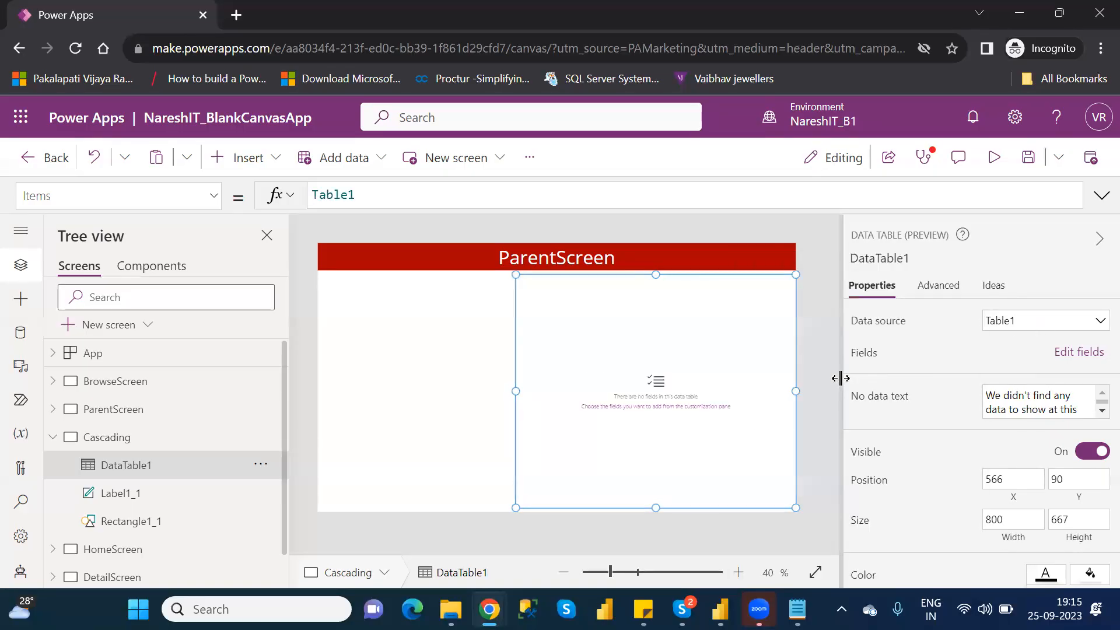
pyautogui.click(1065, 355)
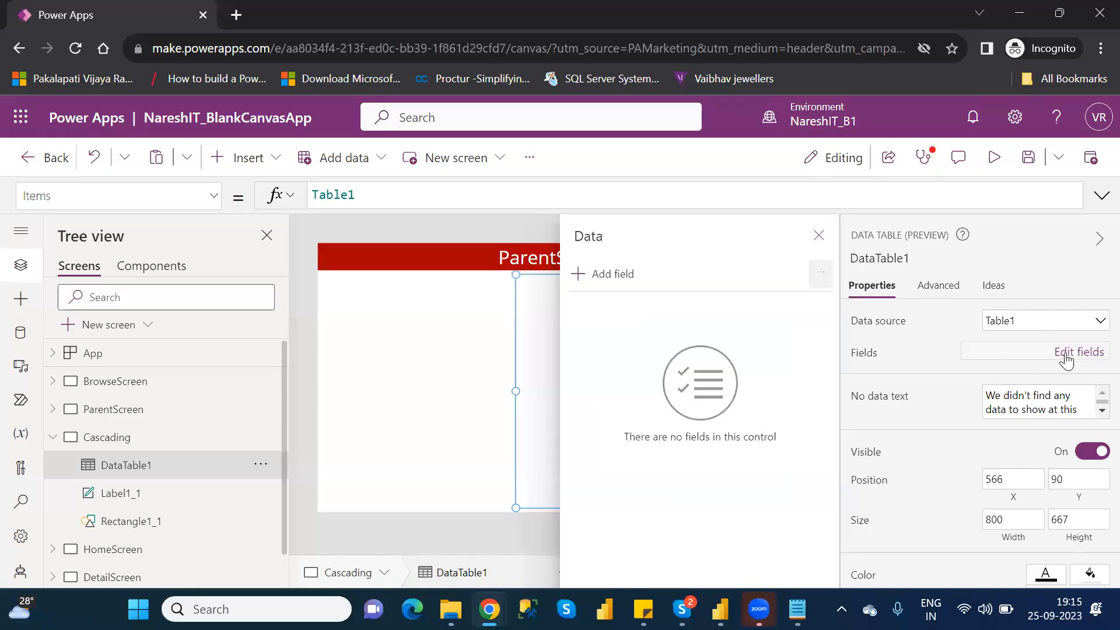
pyautogui.click(618, 276)
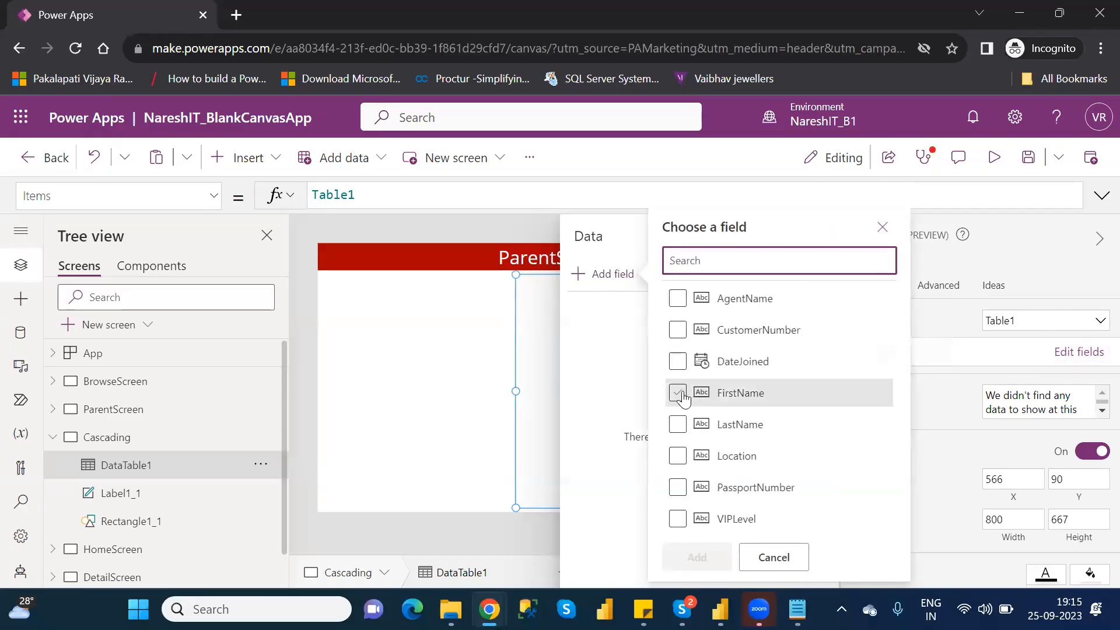
pyautogui.click(678, 394)
pyautogui.click(678, 425)
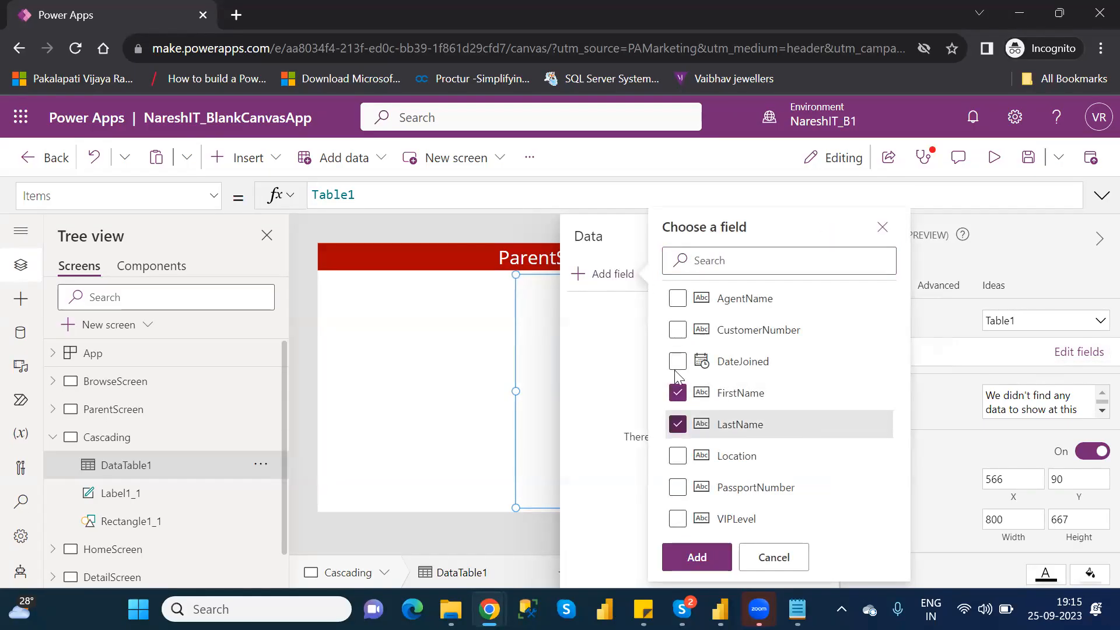
pyautogui.click(676, 299)
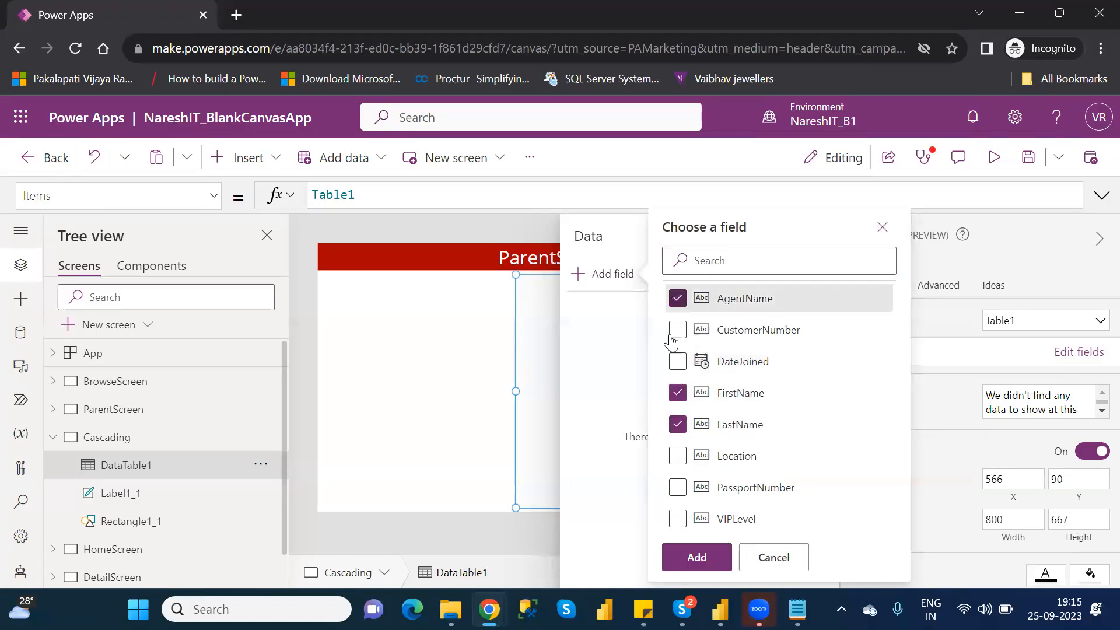
pyautogui.click(677, 519)
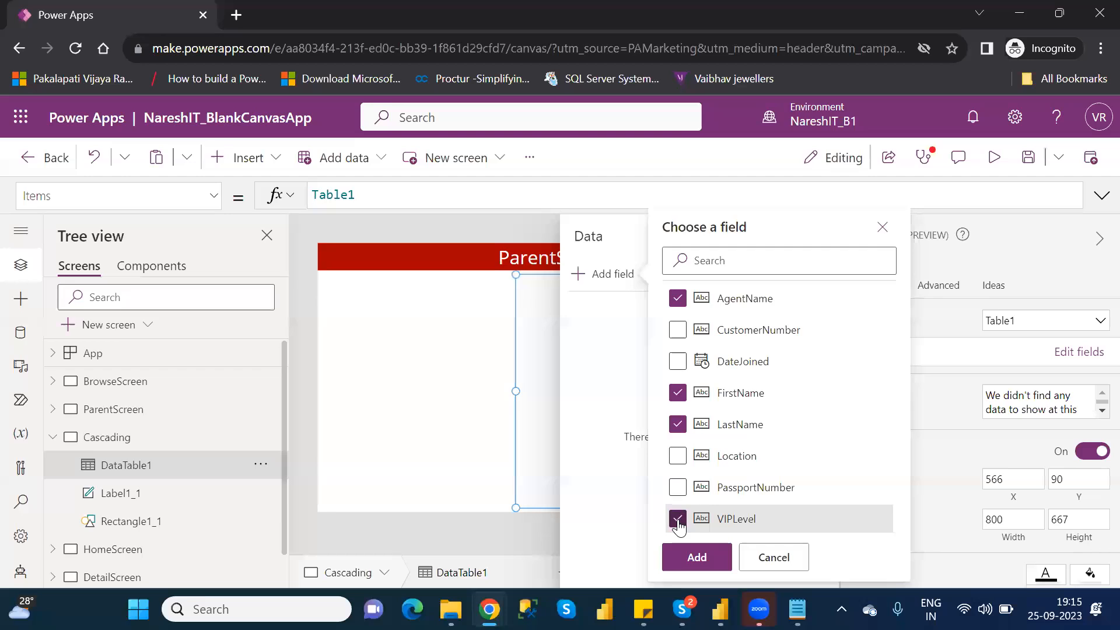
pyautogui.click(676, 456)
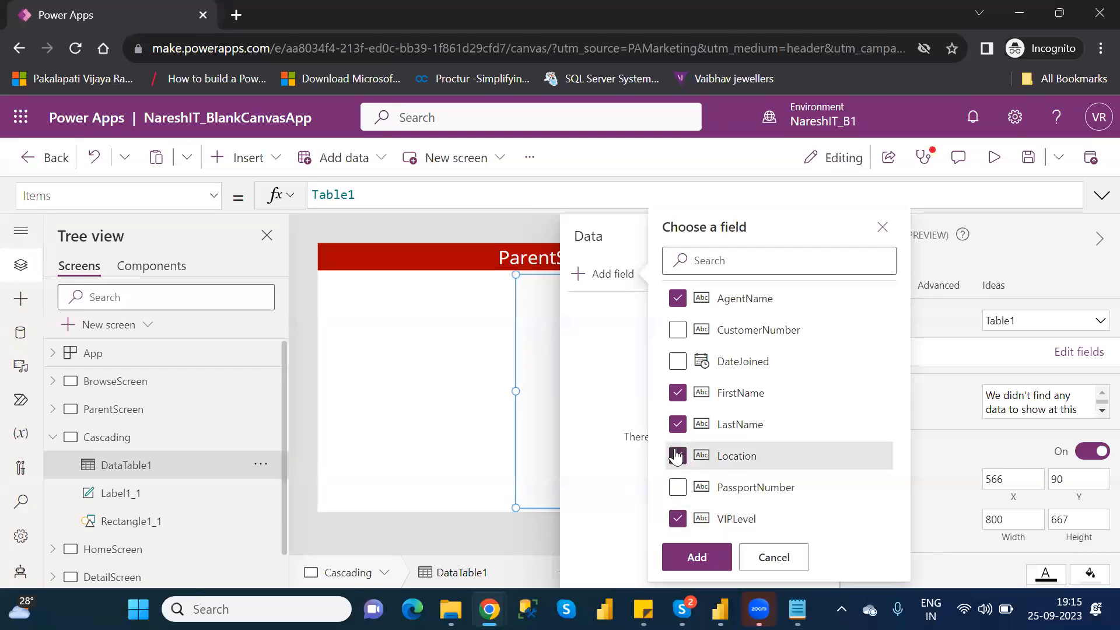
pyautogui.click(696, 561)
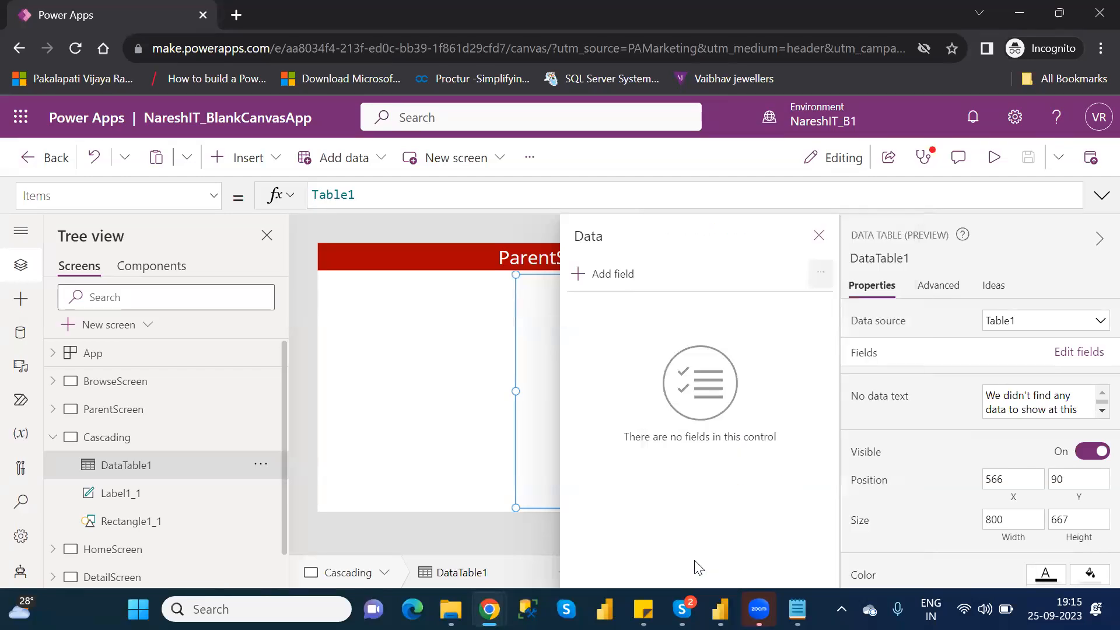
pyautogui.click(818, 235)
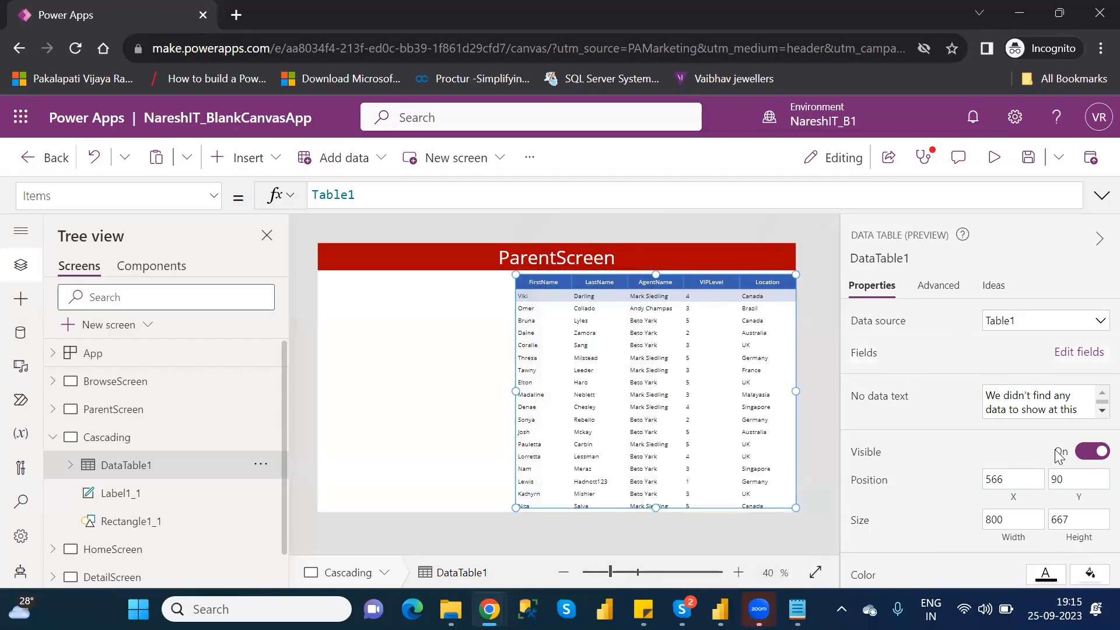
# - Set both the data table's font size and its heading size to 18
pyautogui.scroll(-3, 1096, 373)
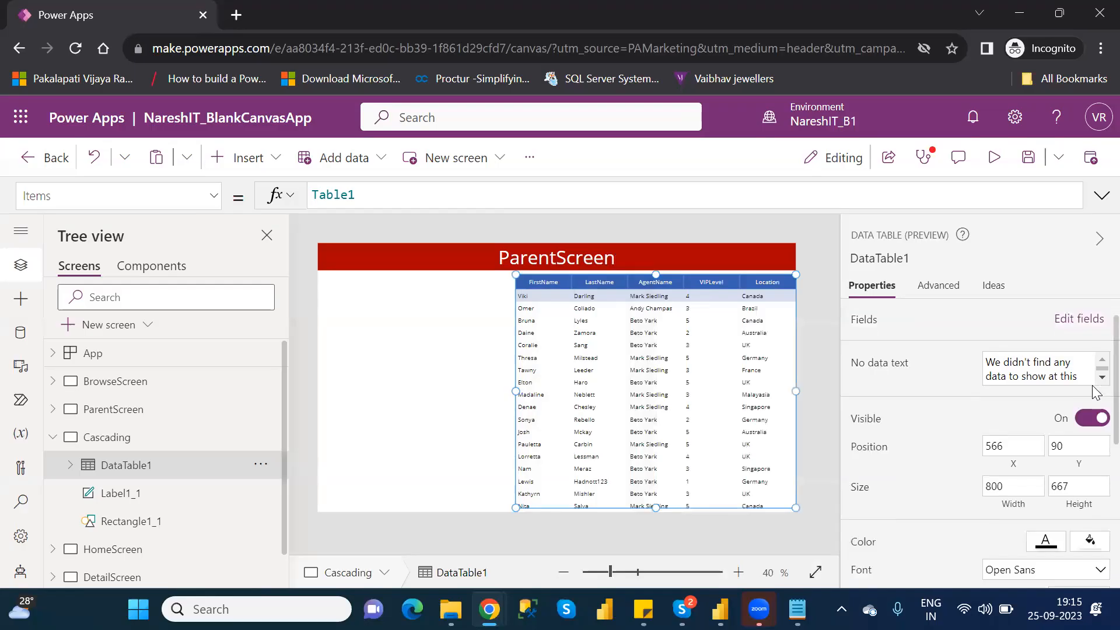
pyautogui.doubleClick(1059, 478)
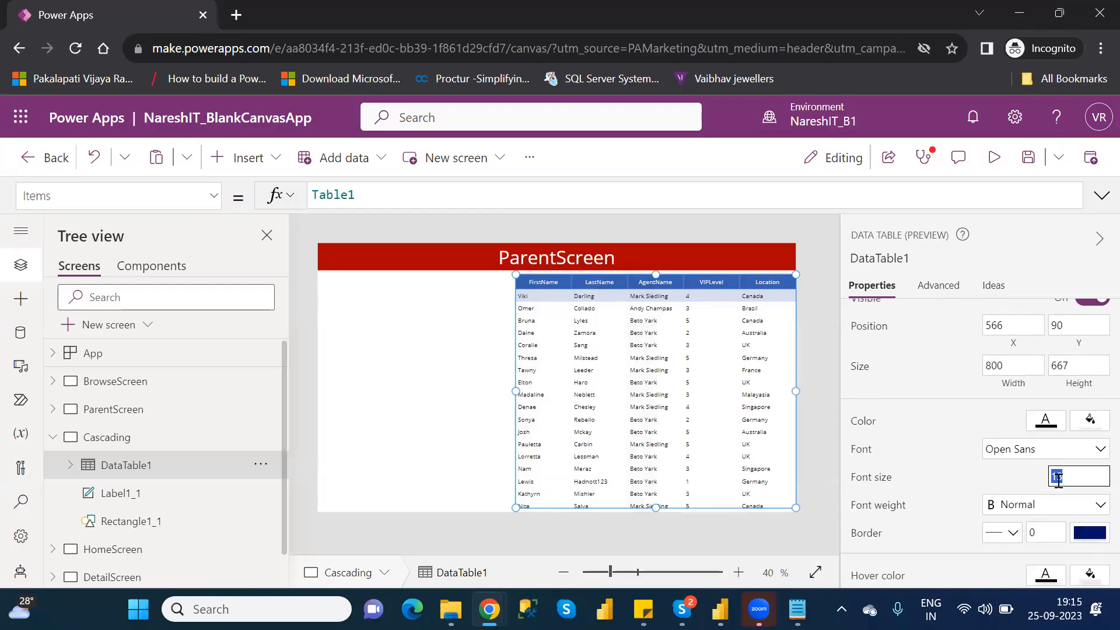
pyautogui.write('18')
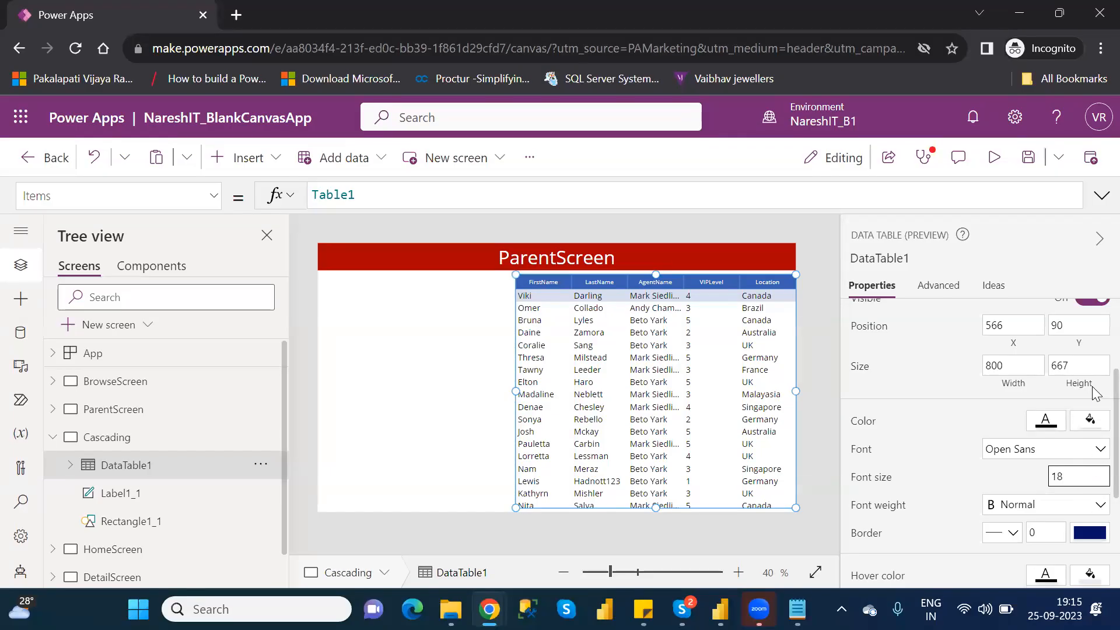
pyautogui.scroll(-4, 1099, 442)
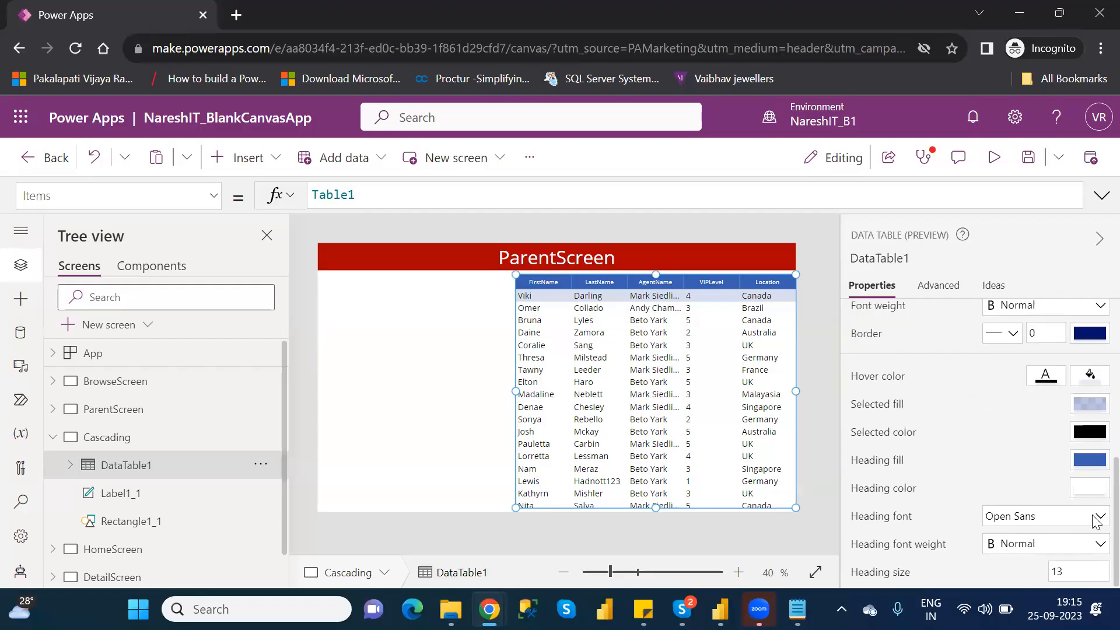
pyautogui.click(1061, 572)
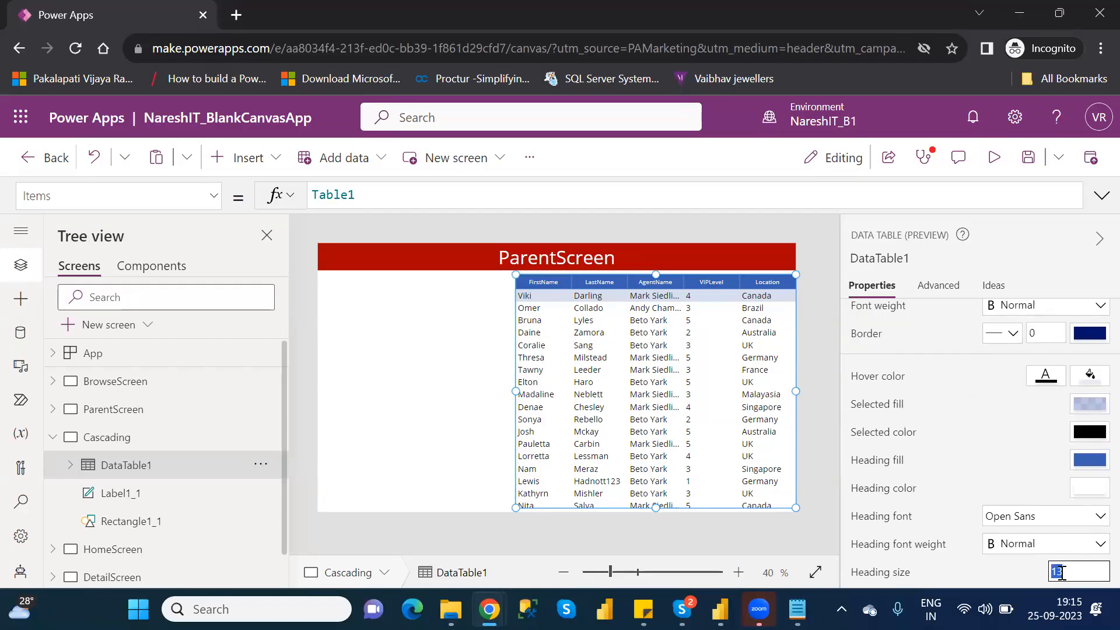
pyautogui.write('18')
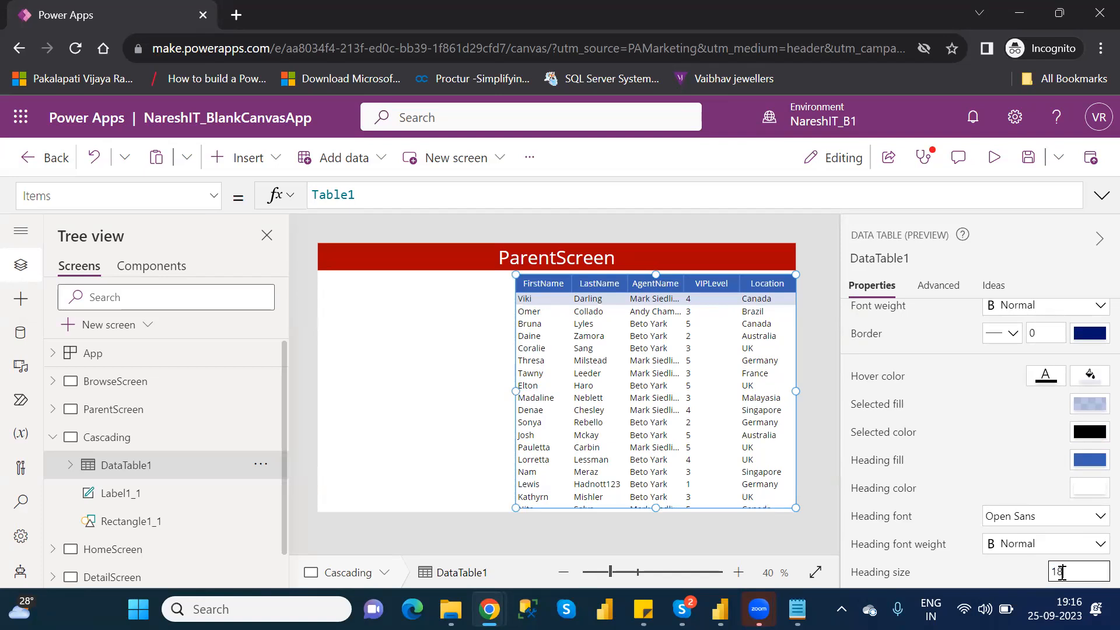
# - Search the controls available for the Cascading screen for "dro" and "ver", and clear the search
pyautogui.click(424, 371)
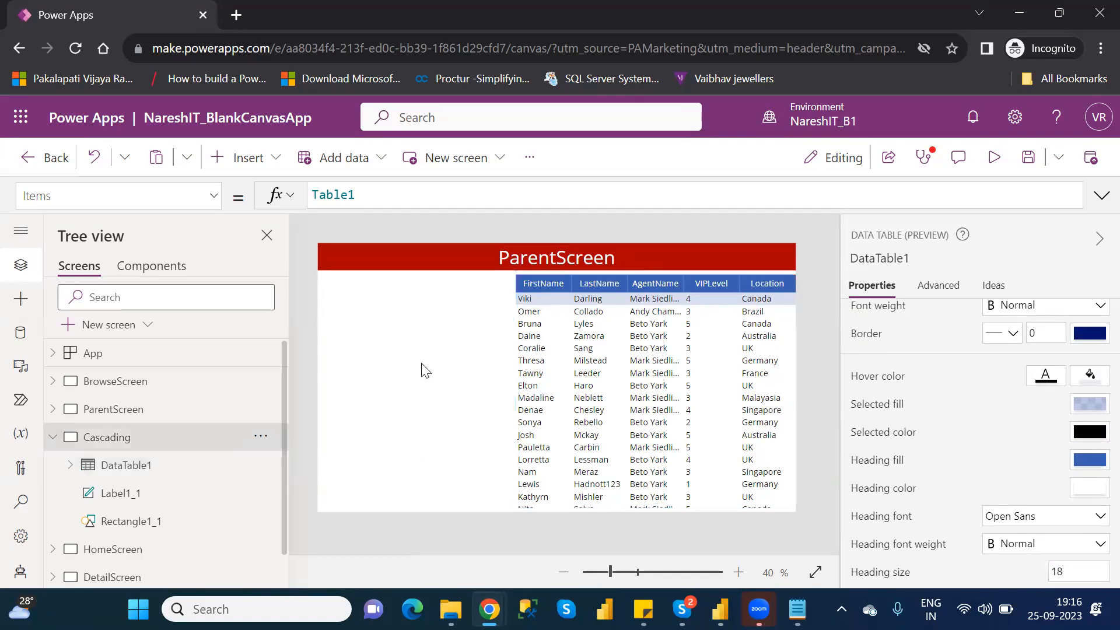
pyautogui.click(239, 164)
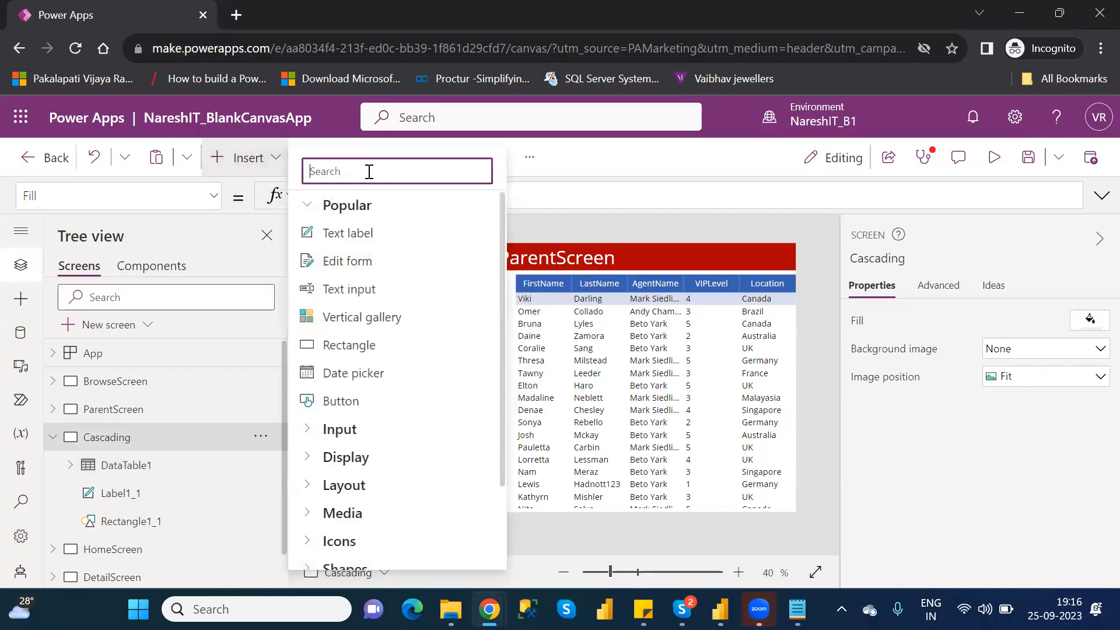
pyautogui.write('dro')
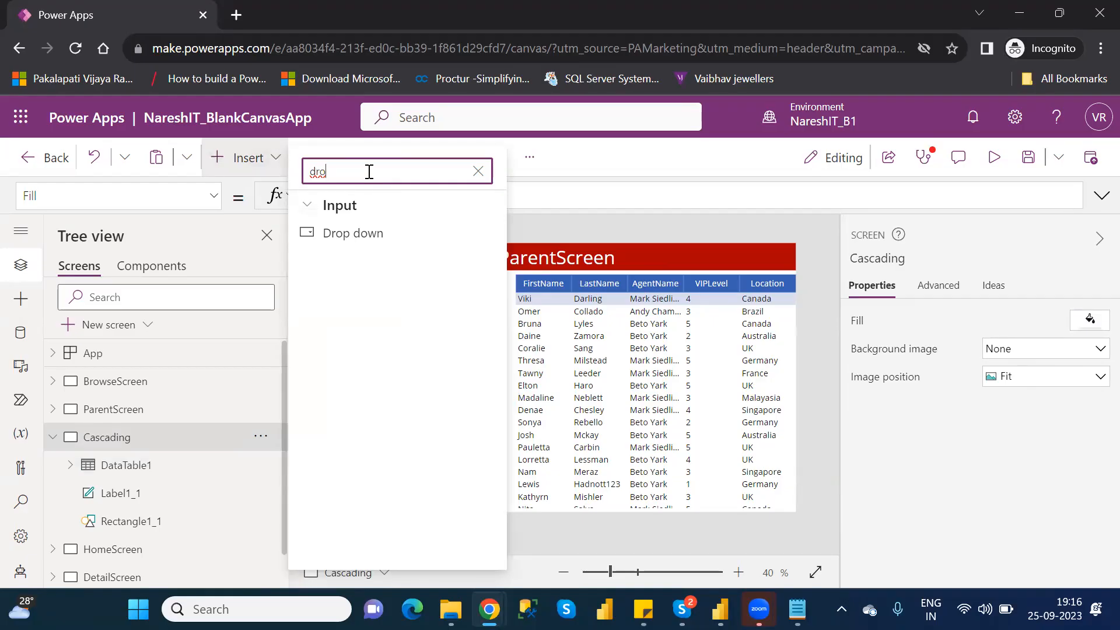
pyautogui.press('BackSpace')
pyautogui.press('BackSpace')
pyautogui.press('BackSpace')
pyautogui.write('ver')
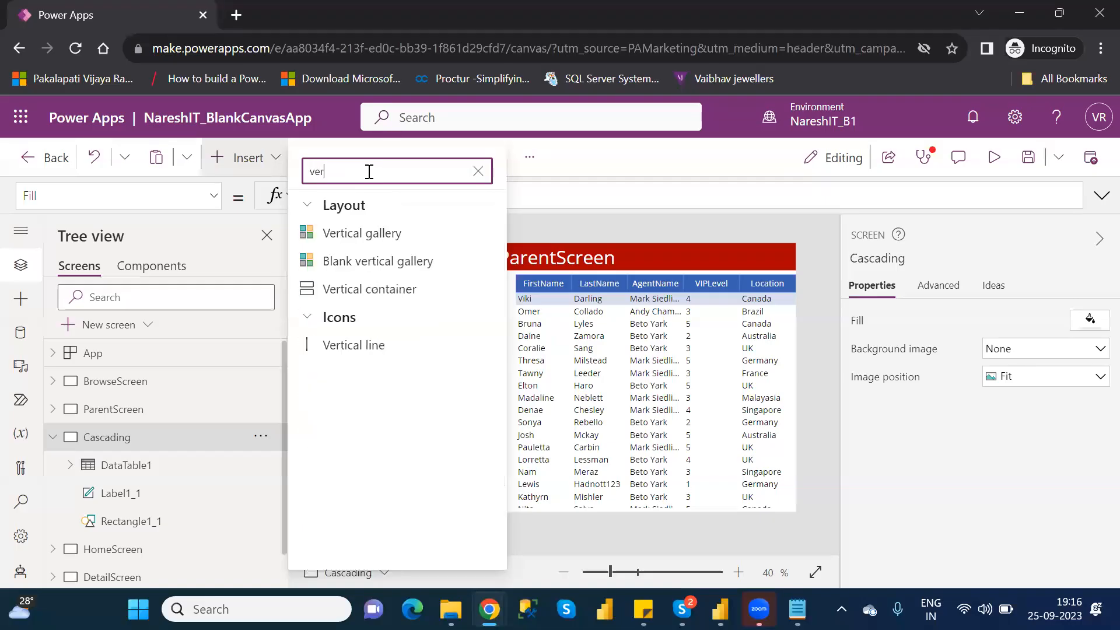
pyautogui.press('BackSpace')
pyautogui.press('BackSpace')
pyautogui.press('BackSpace')
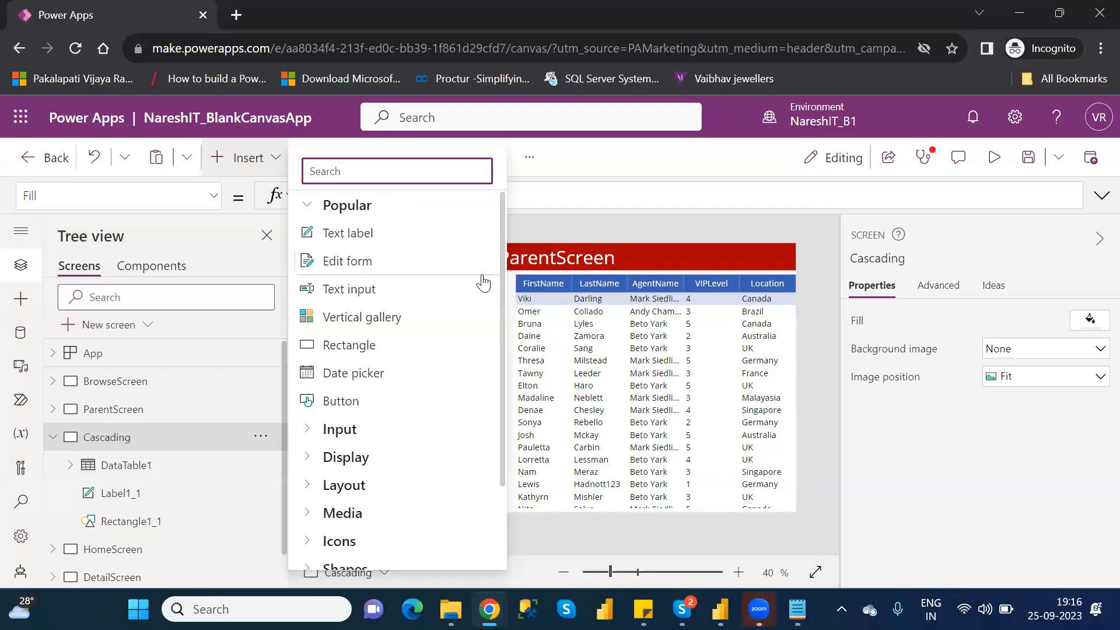
# - Insert a Drop down control from the Input category and place it below the header at about X 28, Y 136
pyautogui.click(311, 430)
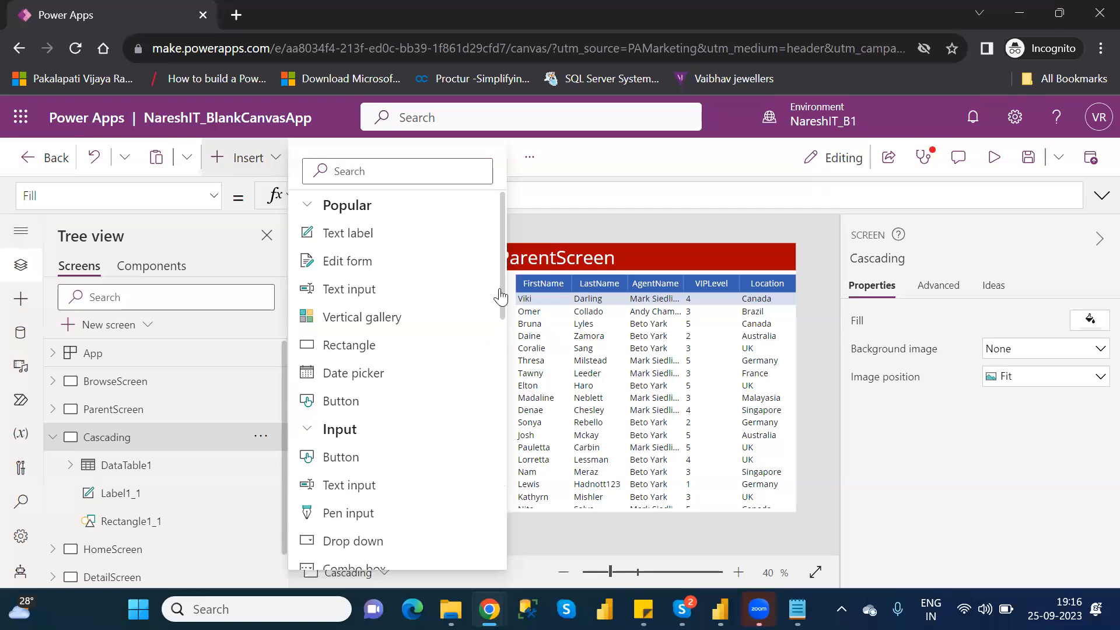
pyautogui.scroll(-1, 502, 309)
pyautogui.moveTo(502, 323); pyautogui.dragTo(506, 375)
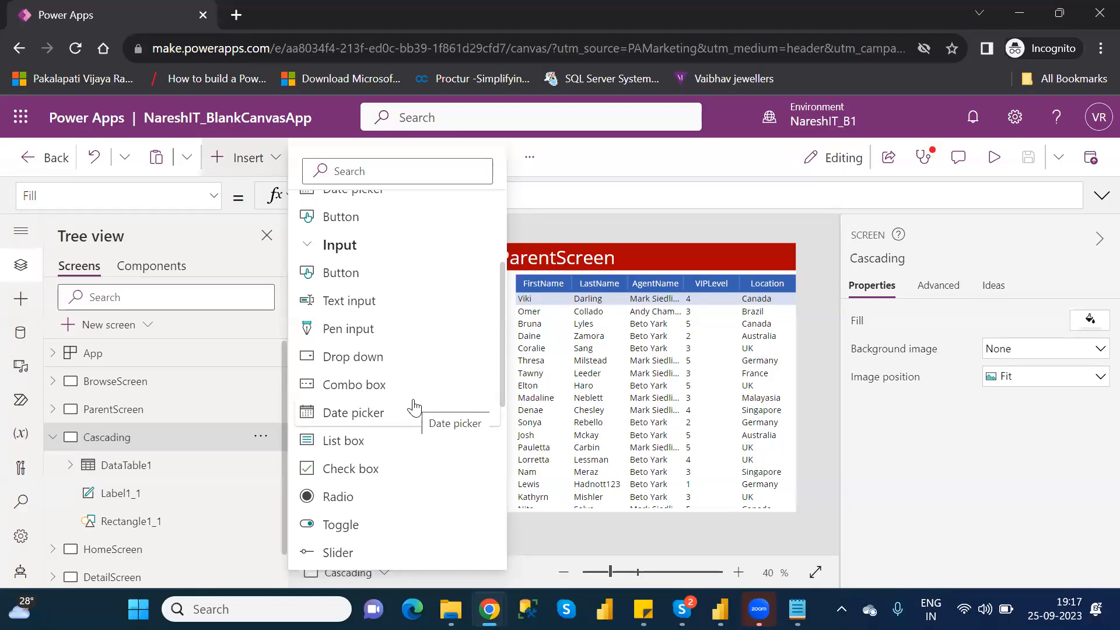
pyautogui.click(389, 368)
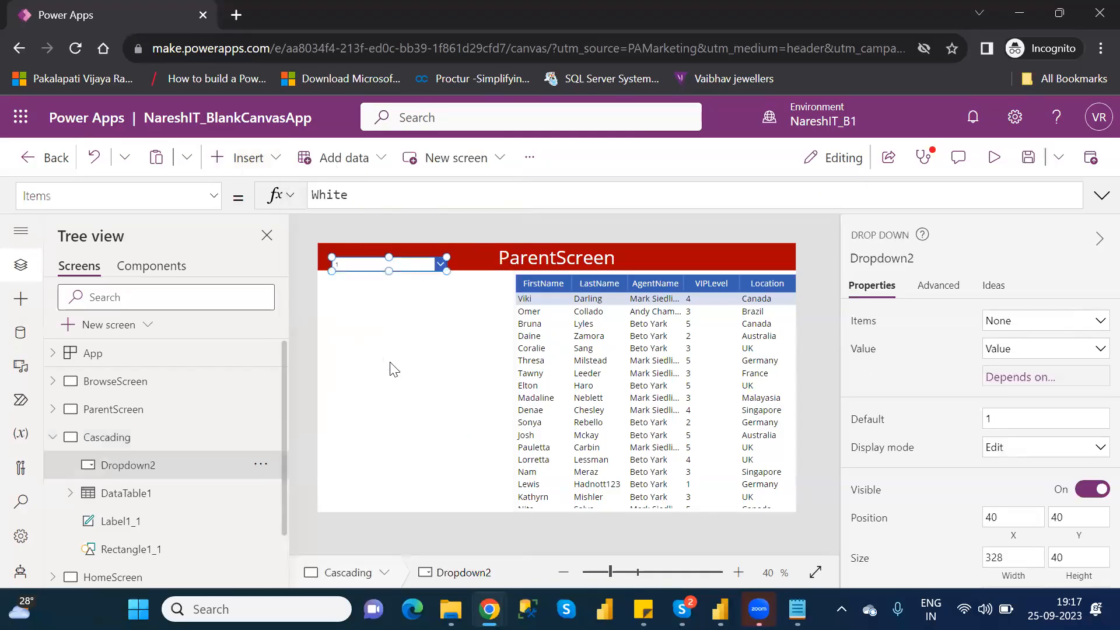
pyautogui.moveTo(404, 262); pyautogui.dragTo(399, 297)
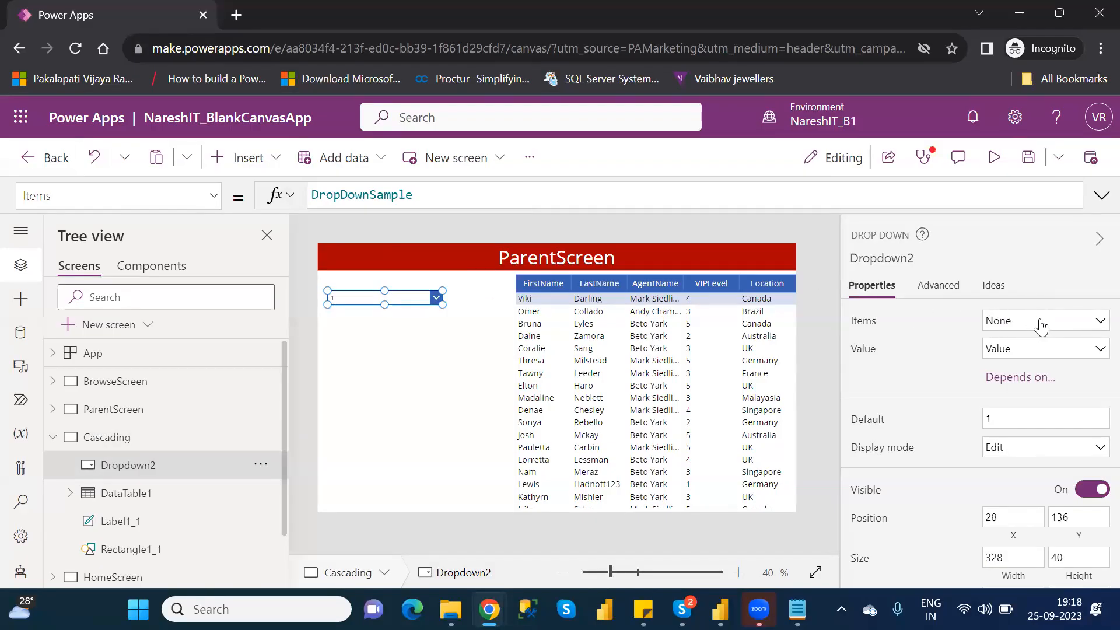
# - Connect the drop-down to Table1 as its items source and display the Location field as its value
pyautogui.click(1040, 323)
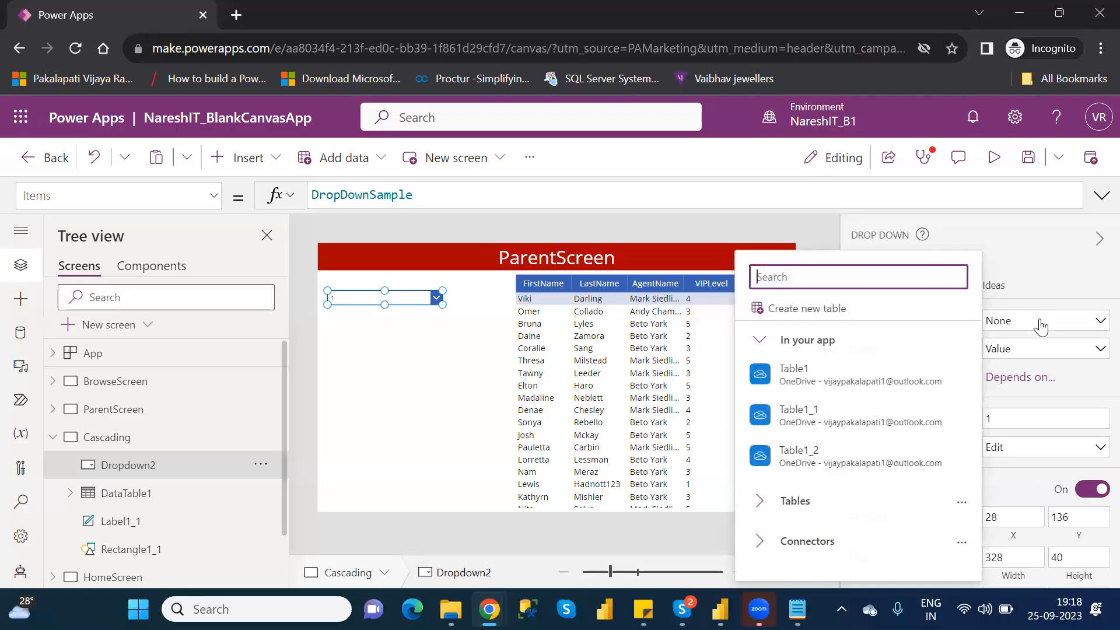
pyautogui.moveTo(862, 371)
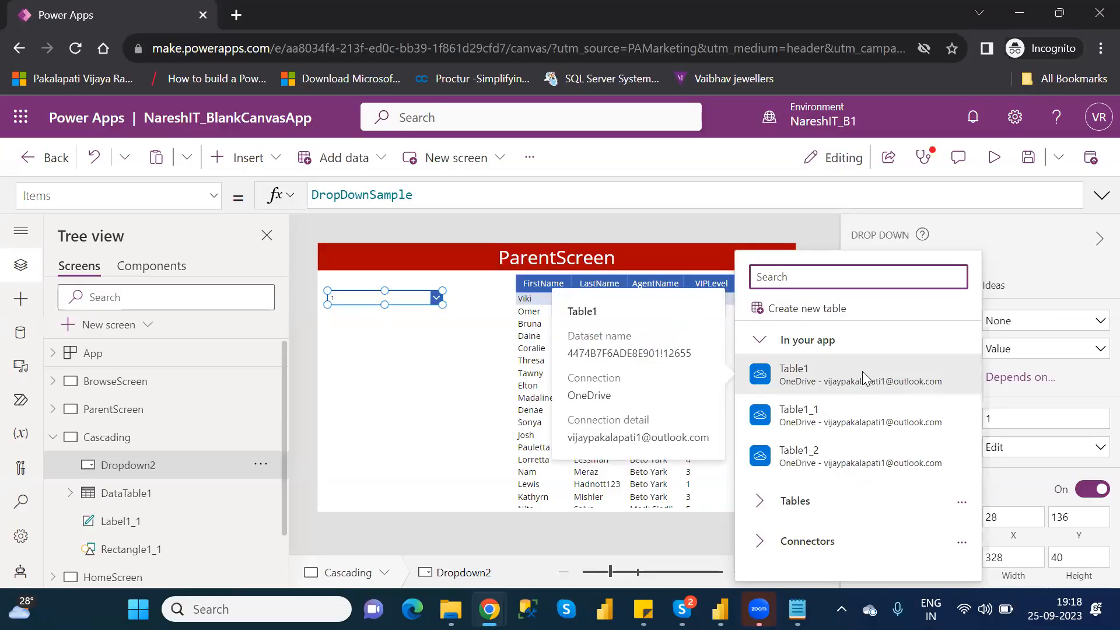
pyautogui.click(862, 370)
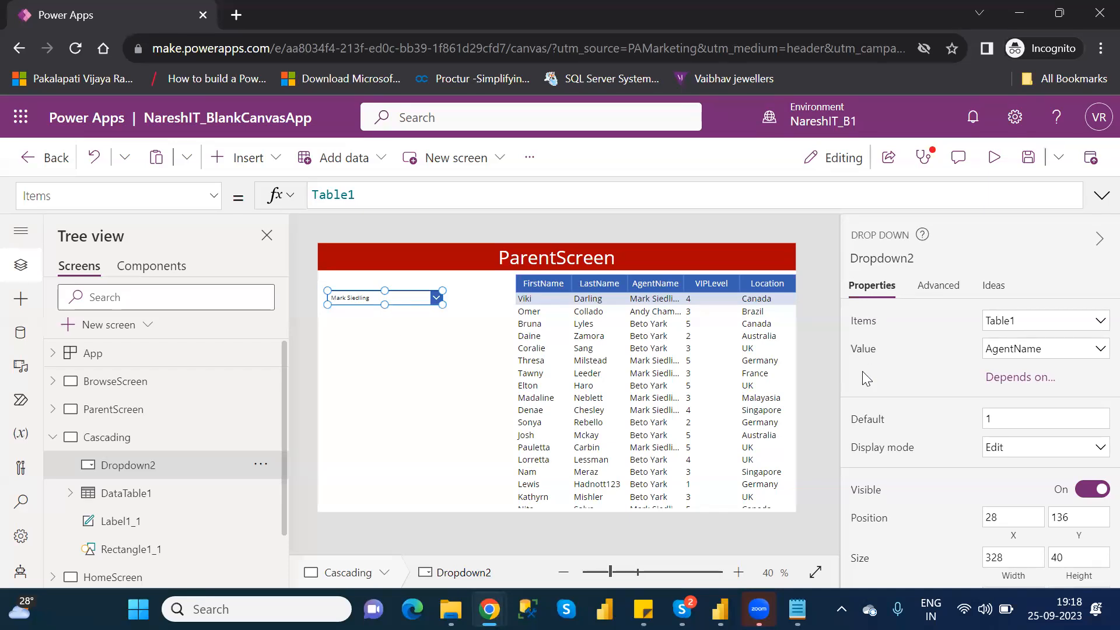
pyautogui.click(1048, 350)
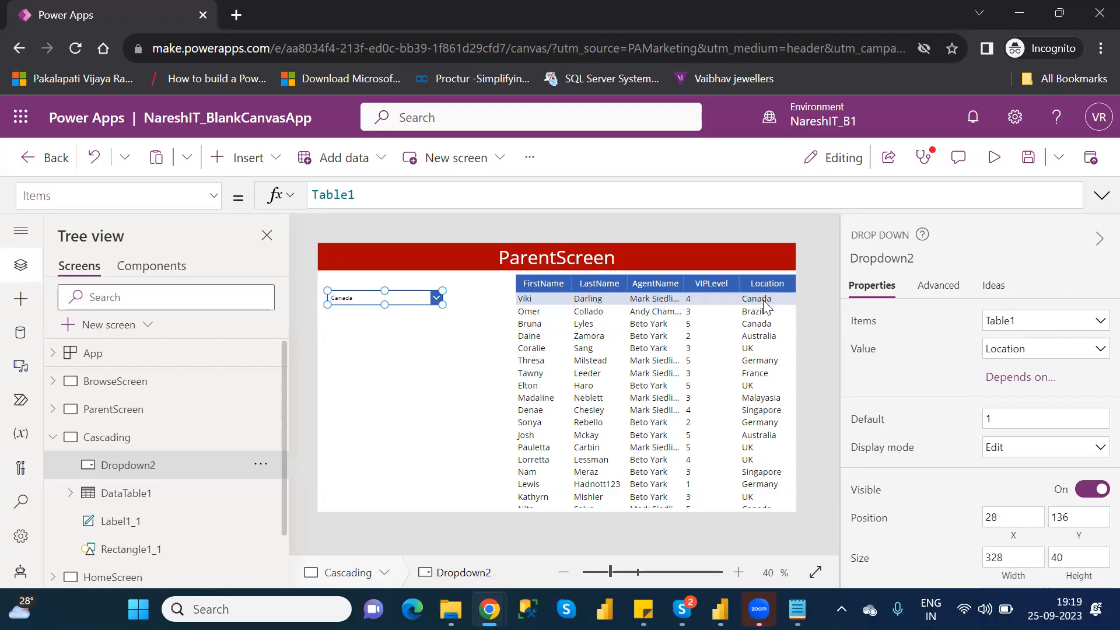
pyautogui.click(368, 368)
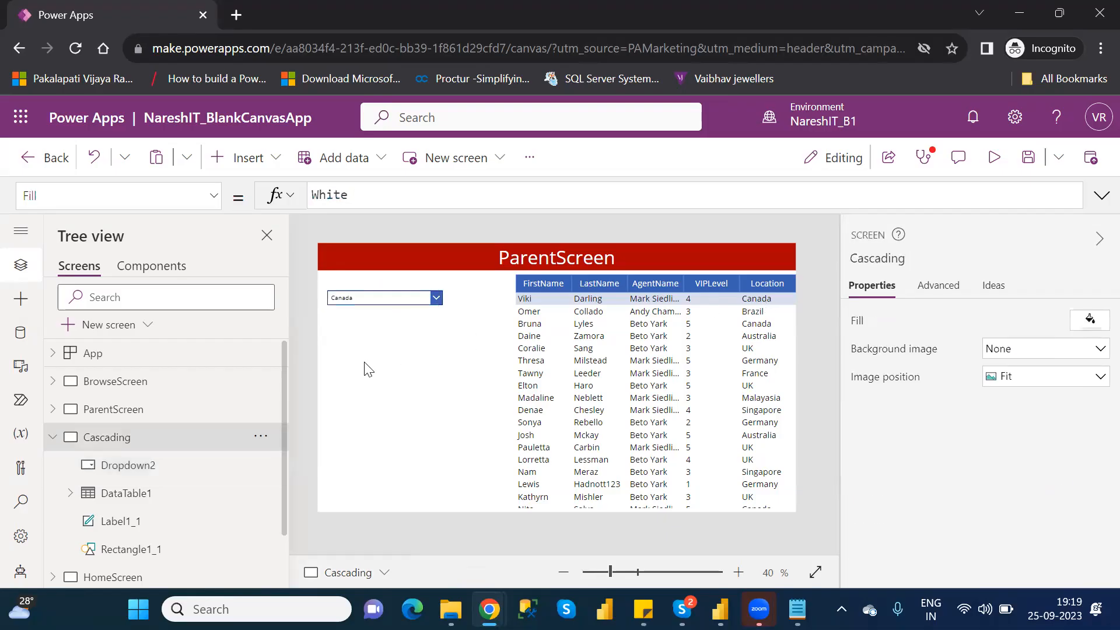
pyautogui.click(380, 290)
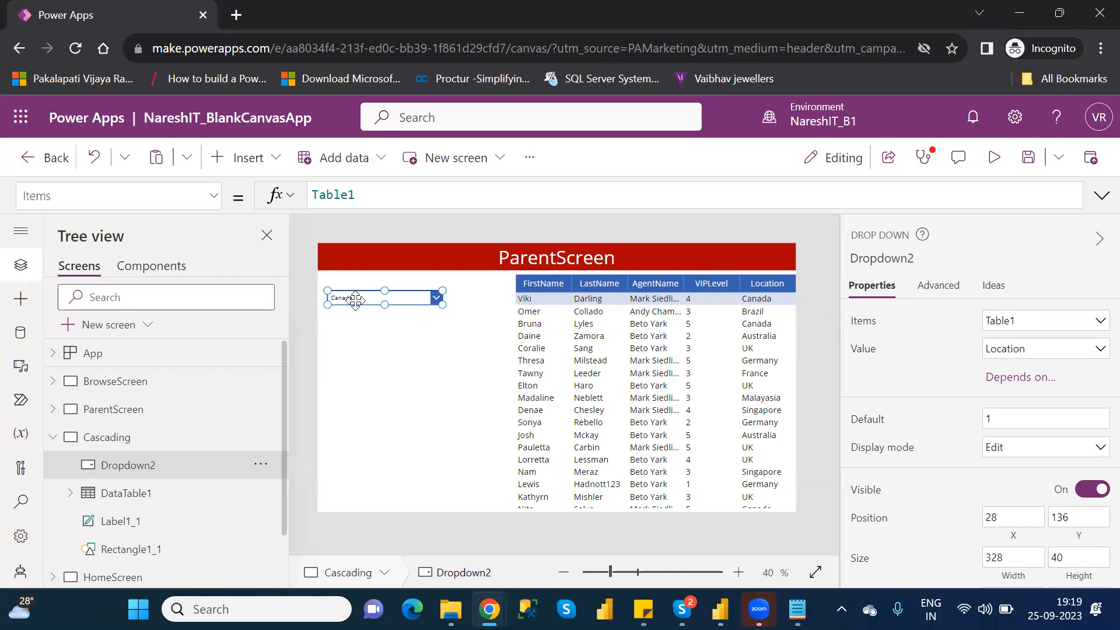
# - Preview the app, choose Brazil in the location drop-down, check its list again and exit the preview
pyautogui.click(993, 169)
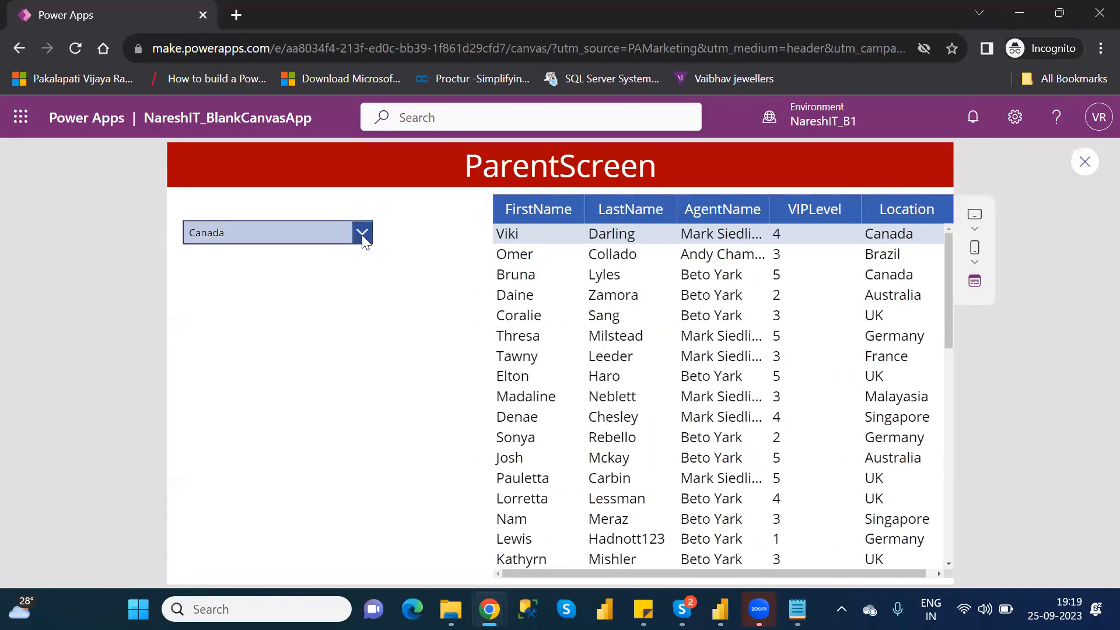
pyautogui.click(361, 234)
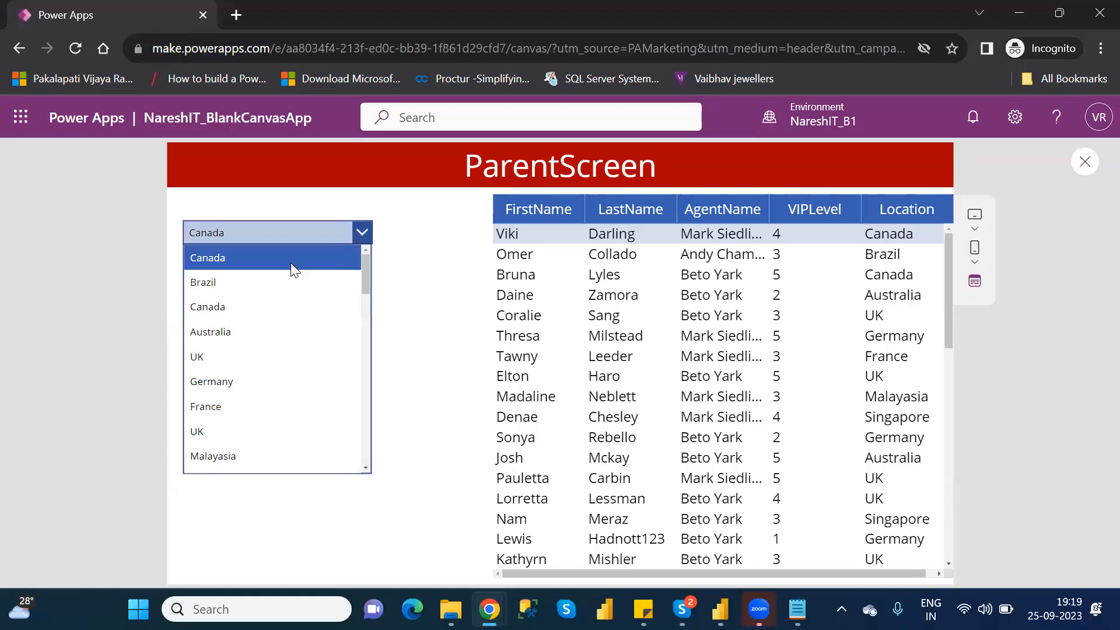
pyautogui.click(222, 287)
pyautogui.click(362, 234)
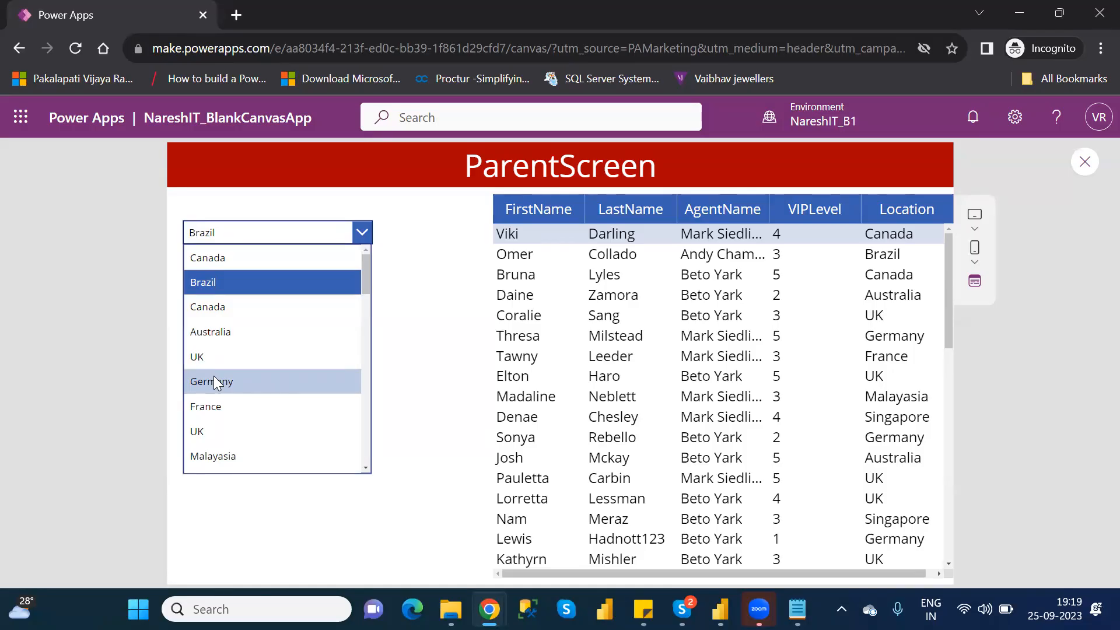
pyautogui.click(1086, 162)
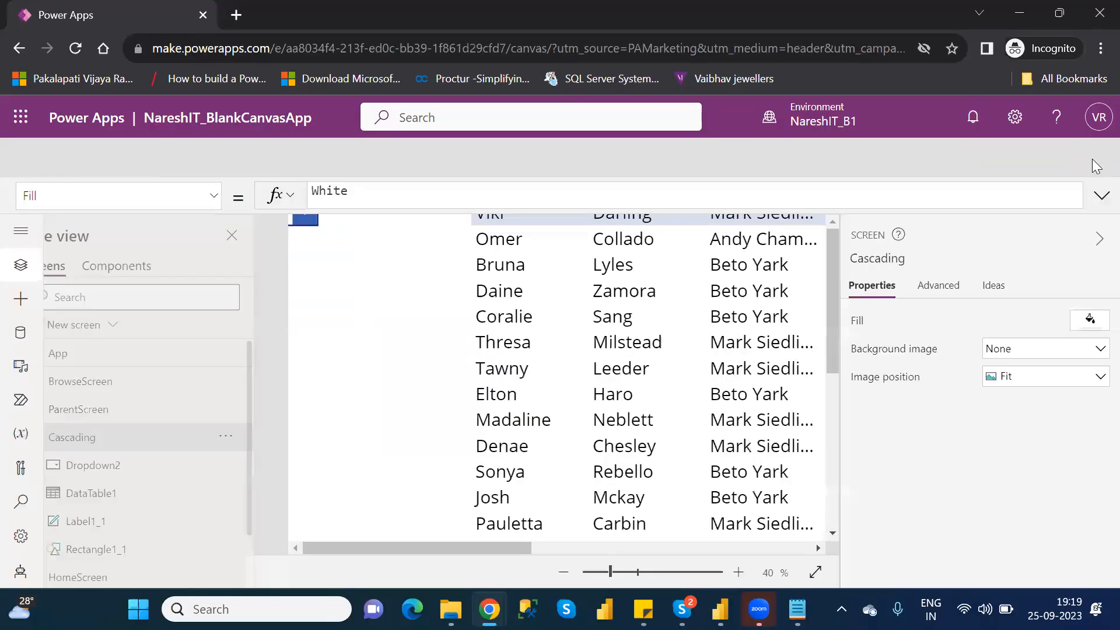
pyautogui.click(723, 431)
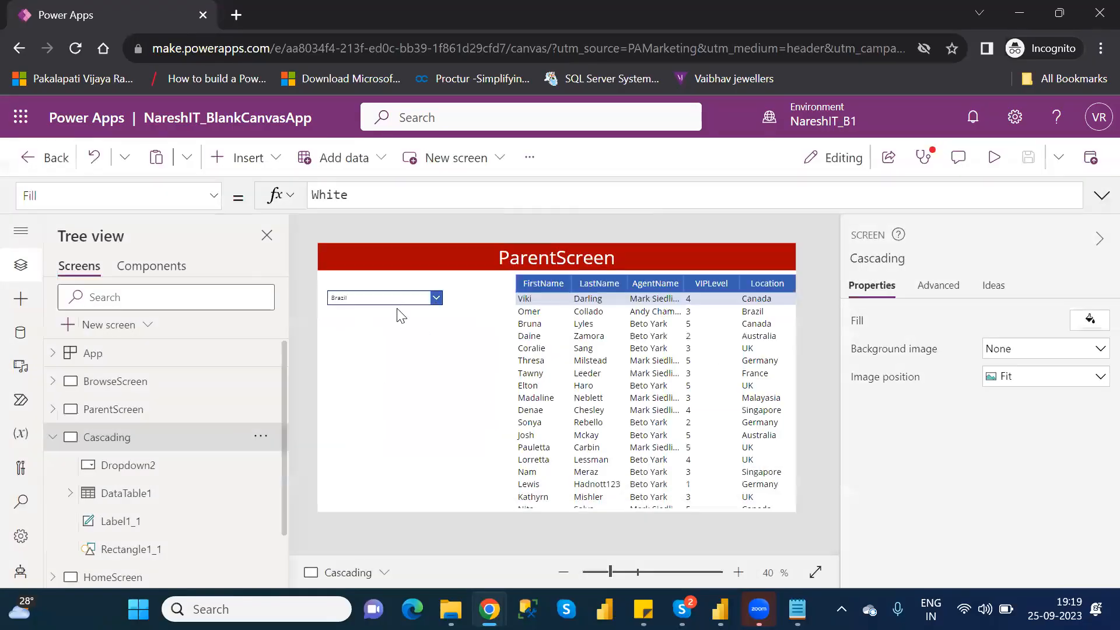
# - Wrap Table1 in a Distinct function in the drop-down's Items formula, ready for its second argument
pyautogui.click(388, 298)
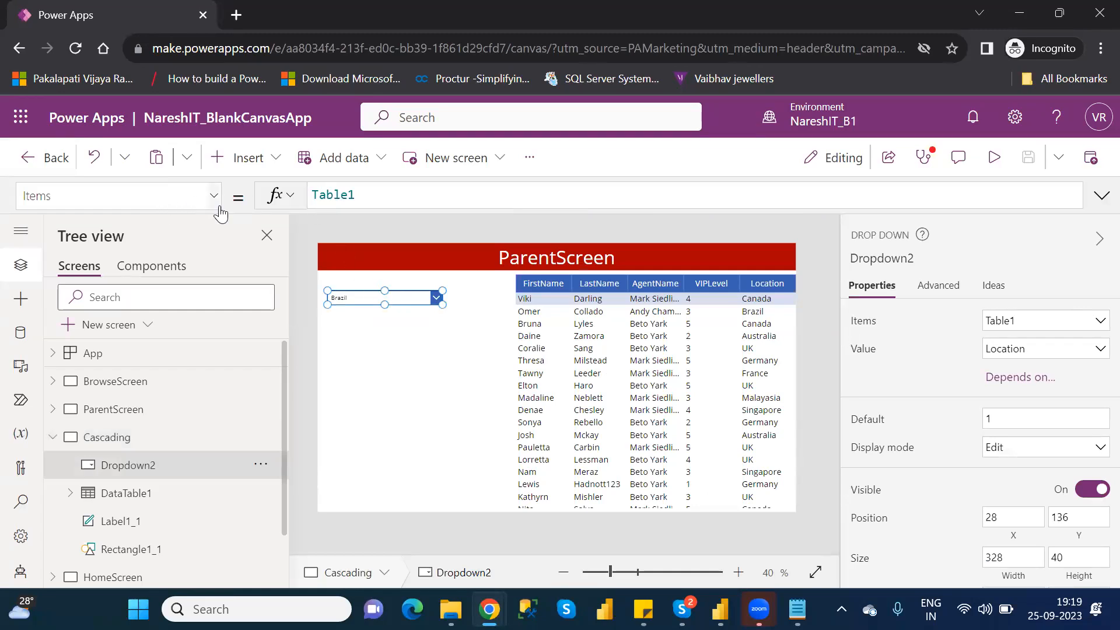
pyautogui.click(314, 194)
pyautogui.write('disti')
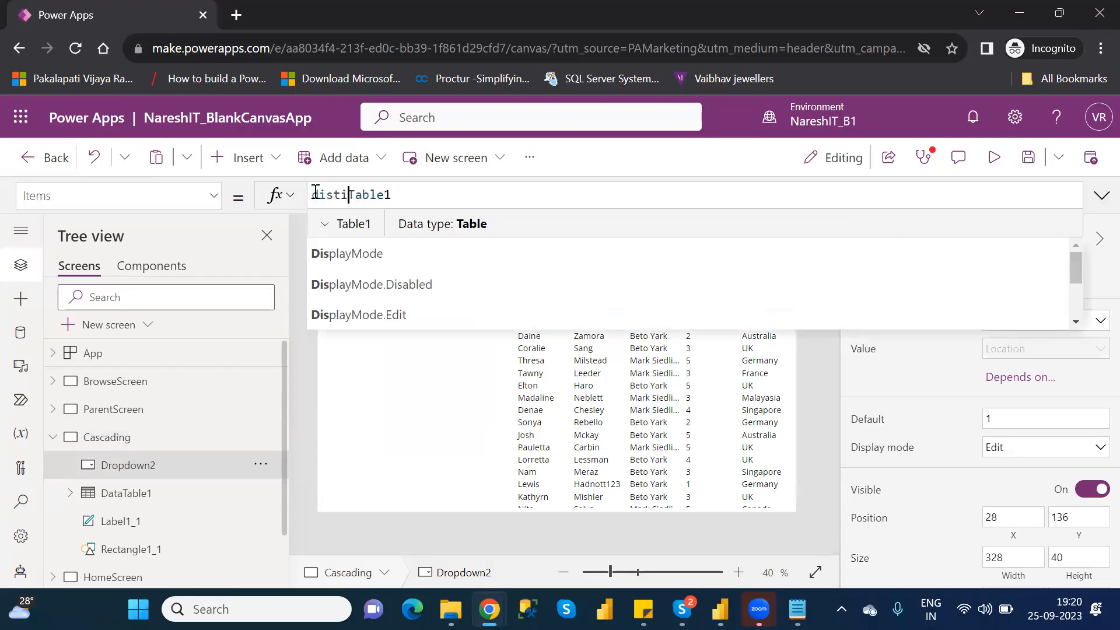
pyautogui.write('nct(')
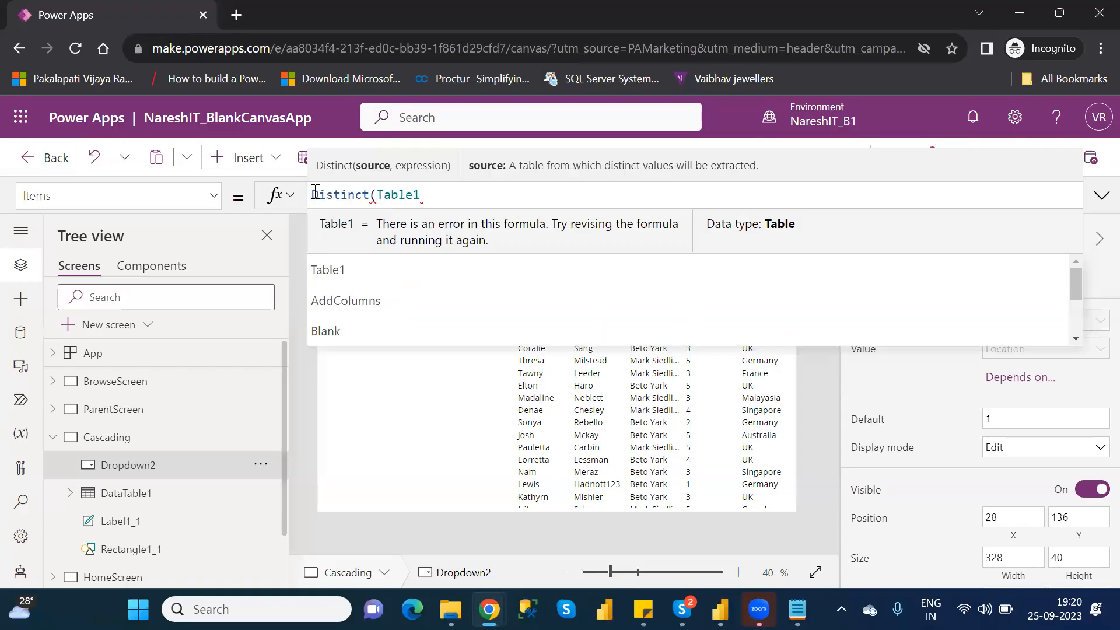
pyautogui.press('Right')
pyautogui.press('Right')
pyautogui.press('Right')
pyautogui.press('Right')
pyautogui.press('Right')
pyautogui.press('Right')
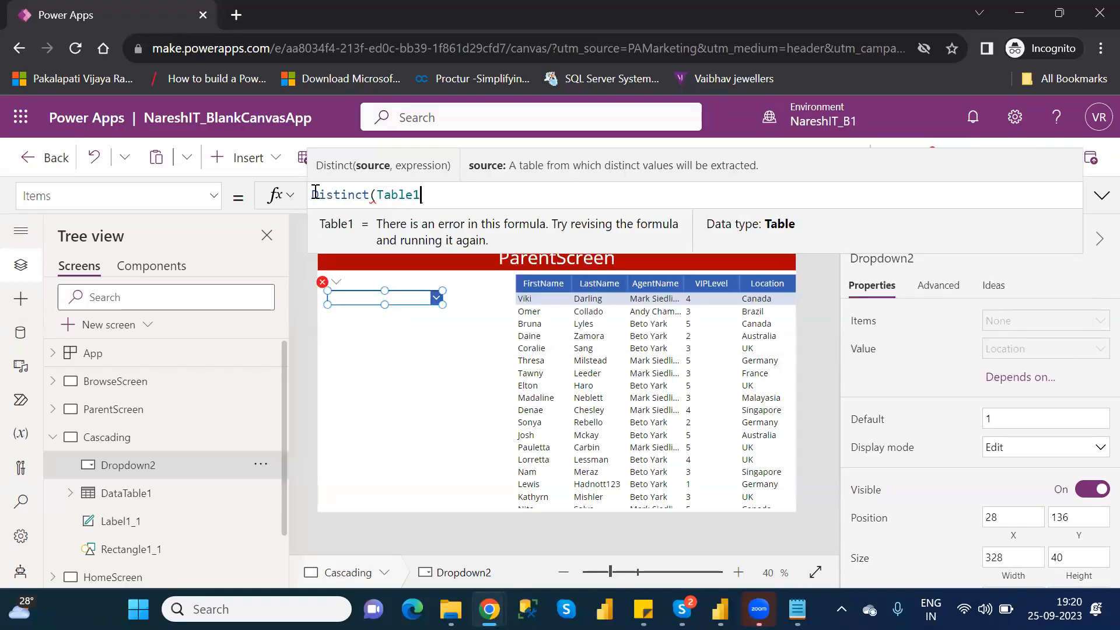
pyautogui.write(',')
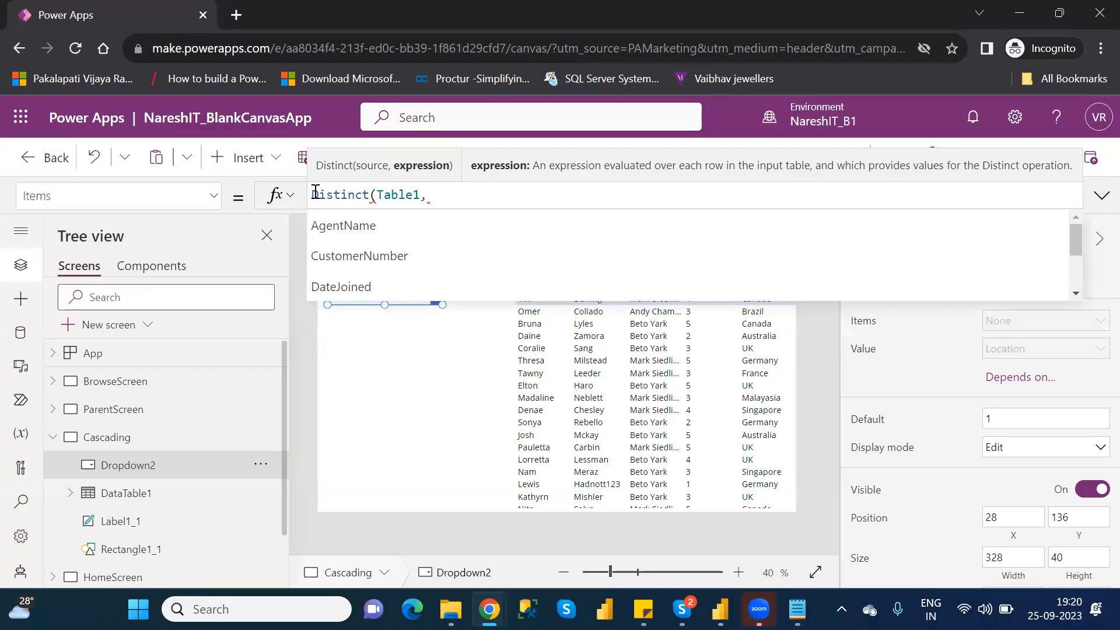
# - Complete the drop-down's Items formula as Distinct(Table1,Location) by choosing the Location field as the expression
pyautogui.press('Down')
pyautogui.press('Down')
pyautogui.press('Down')
pyautogui.press('Down')
pyautogui.press('Down')
pyautogui.press('Down')
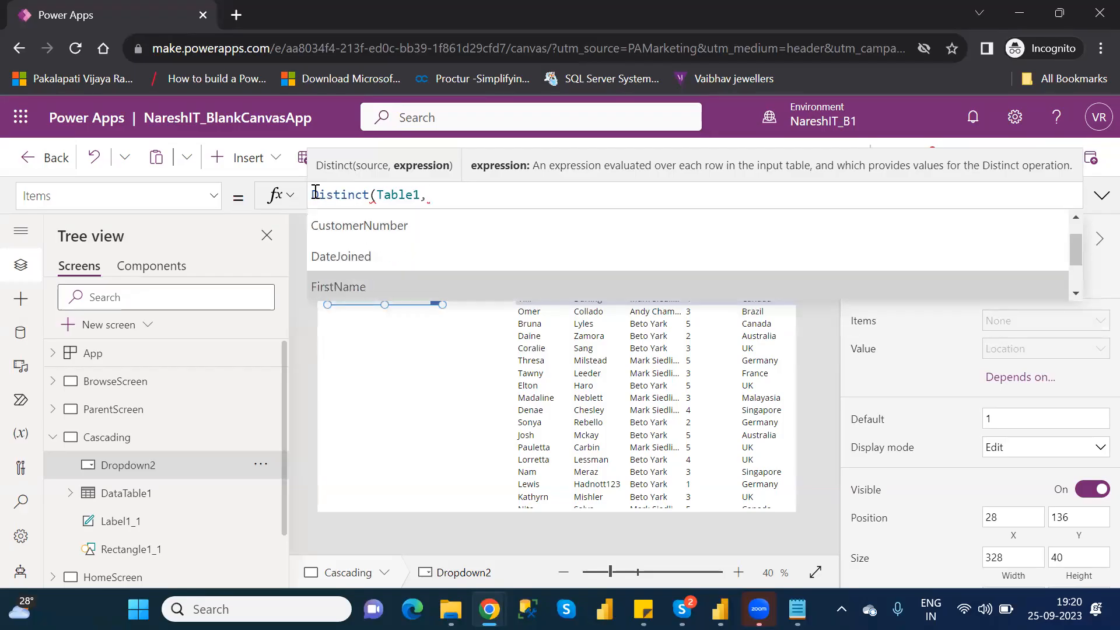
pyautogui.press('Down')
pyautogui.press('Down')
pyautogui.press('Down')
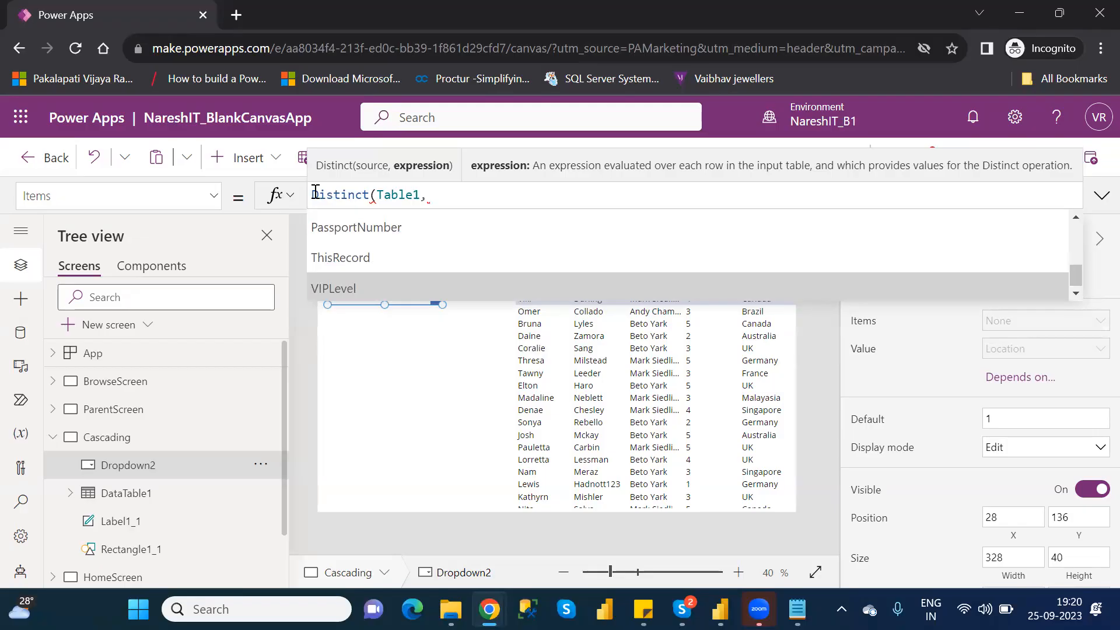
pyautogui.press('Up')
pyautogui.press('Up')
pyautogui.press('Up')
pyautogui.press('Up')
pyautogui.press('Up')
pyautogui.press('Up')
pyautogui.press('Up')
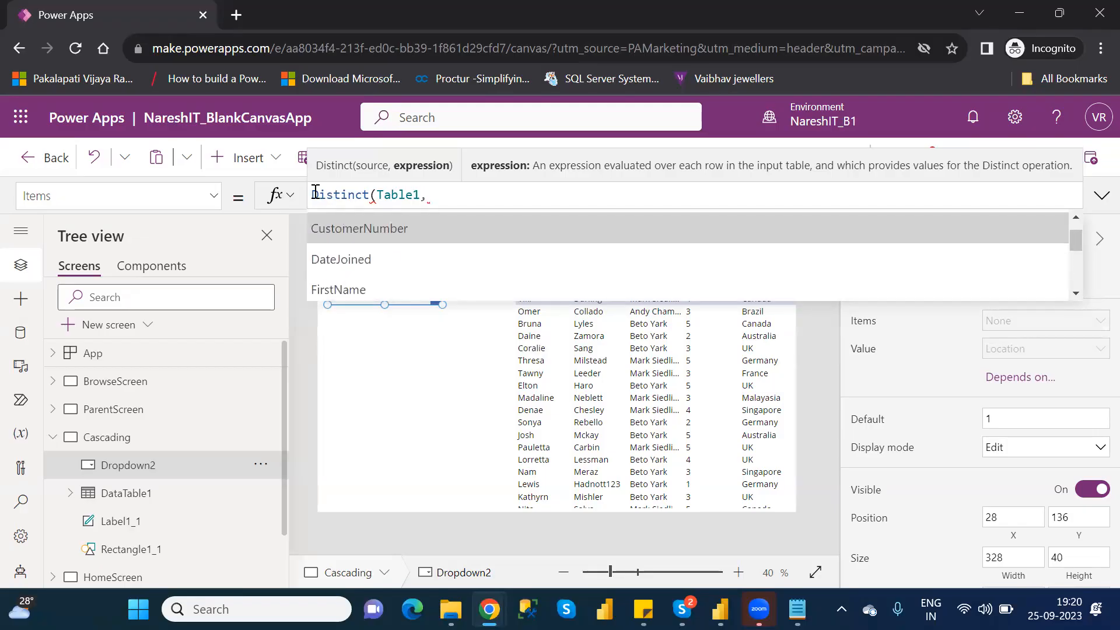
pyautogui.press('Down')
pyautogui.press('Down')
pyautogui.press('Down')
pyautogui.press('Down')
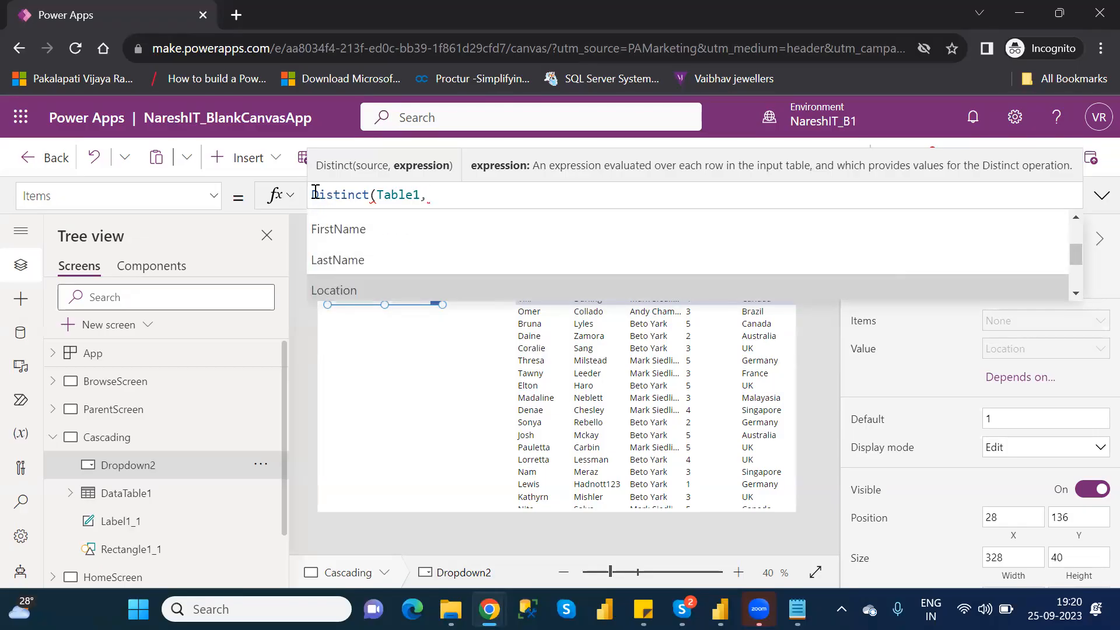
pyautogui.press('Tab')
pyautogui.write(')')
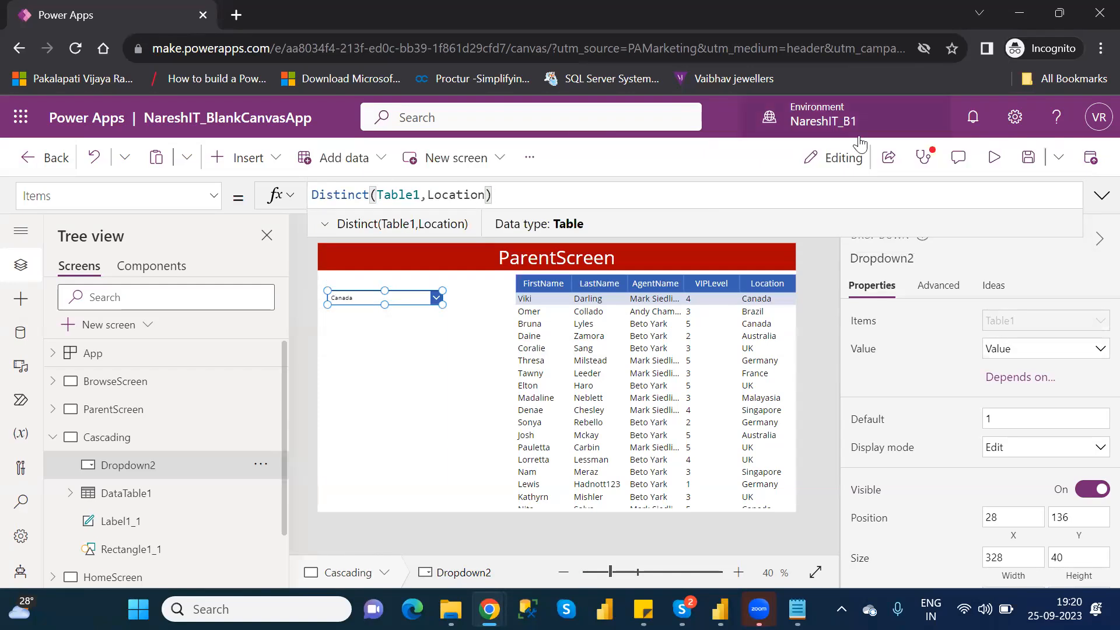
# - Examine the formula errors in the app checker and view BrowseScreen, ParentScreen and Cascading with the properties pane collapsed
pyautogui.click(922, 158)
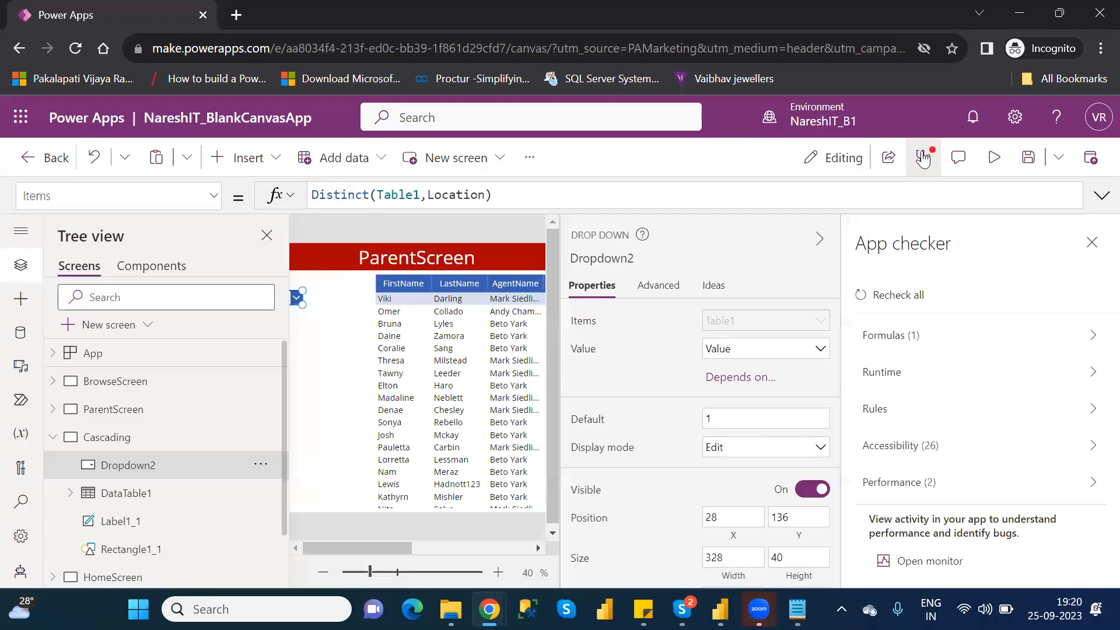
pyautogui.click(1068, 341)
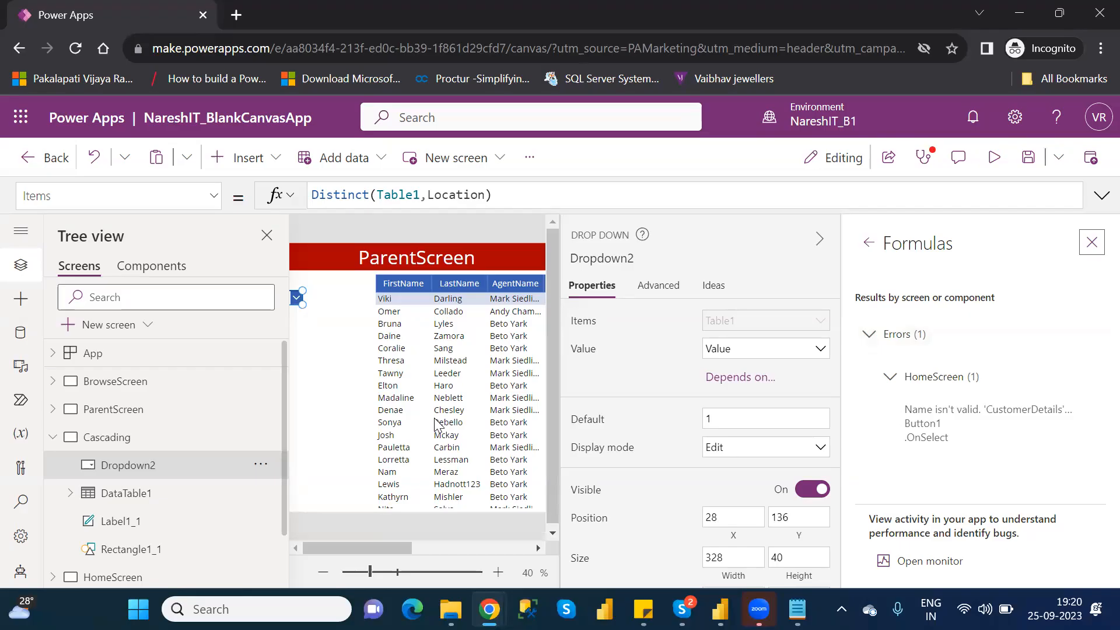
pyautogui.click(53, 438)
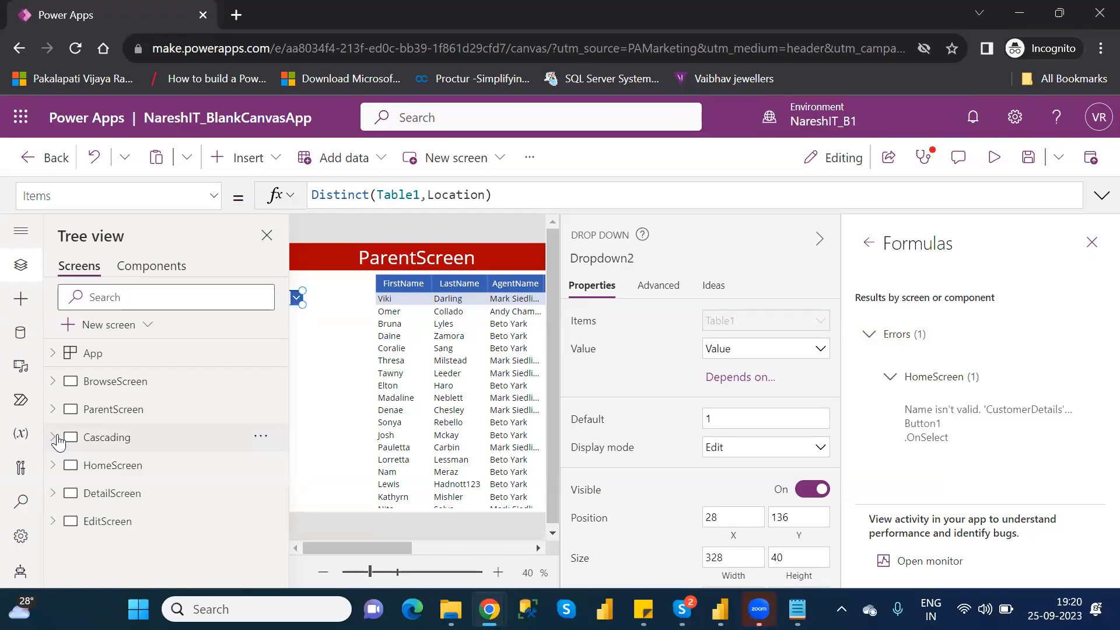
pyautogui.click(93, 386)
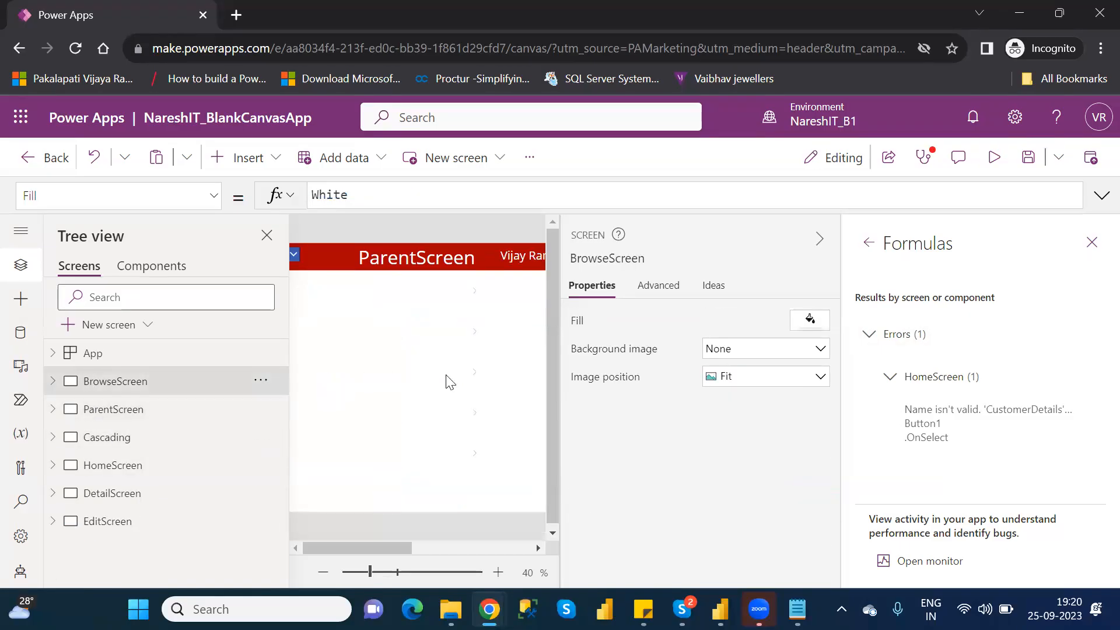
pyautogui.click(818, 240)
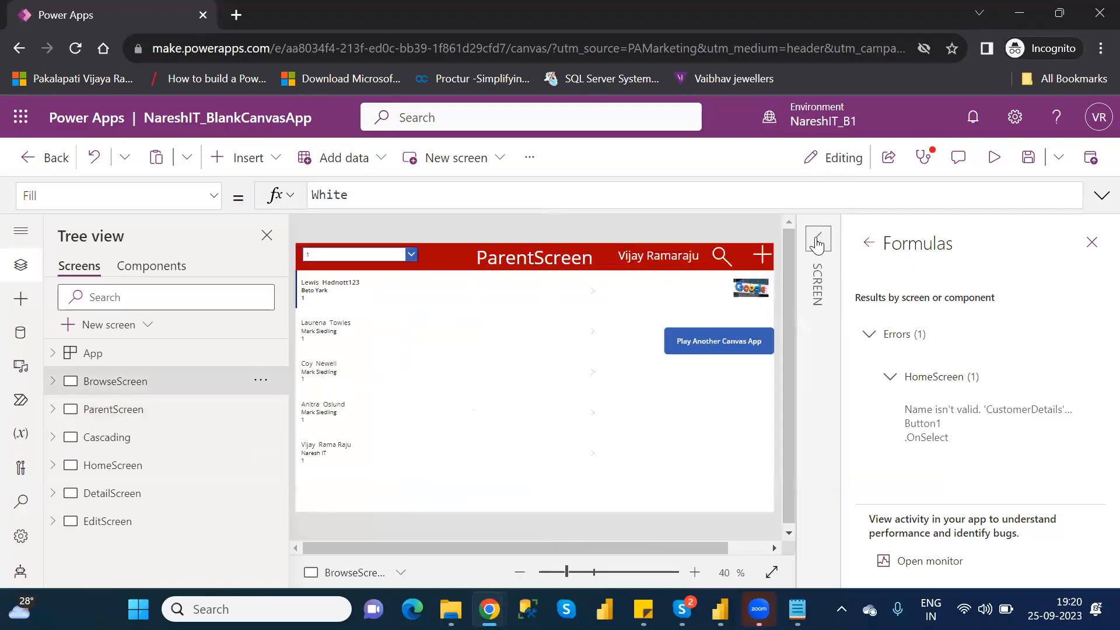
pyautogui.click(119, 418)
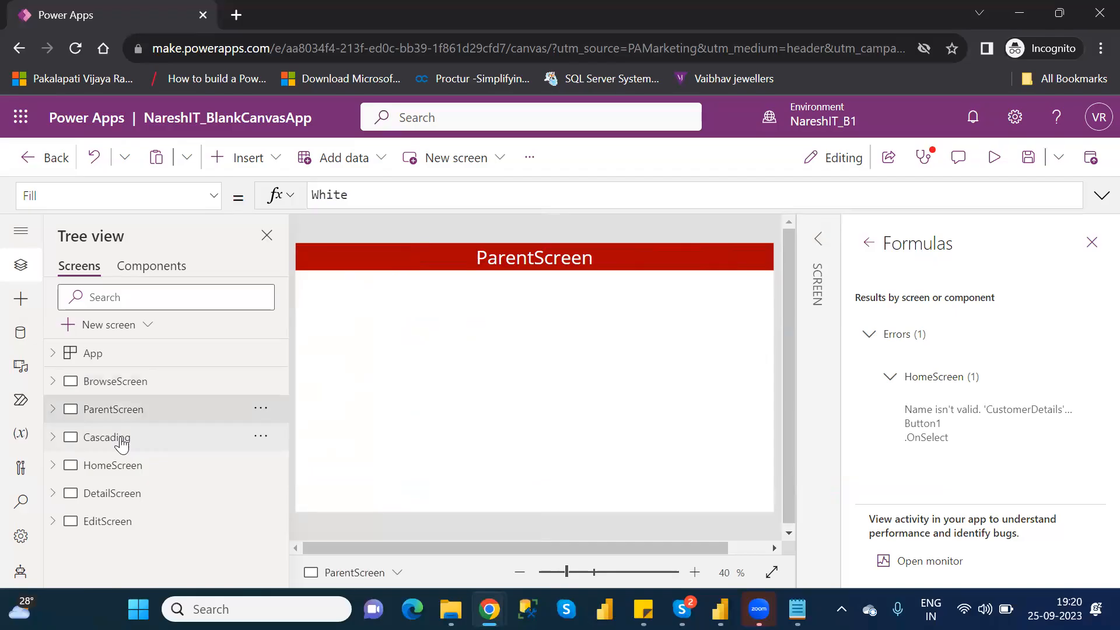
pyautogui.click(122, 442)
# - Delete HomeScreen, which holds the faulty CustomerDetails button, and close the app checker
pyautogui.click(122, 475)
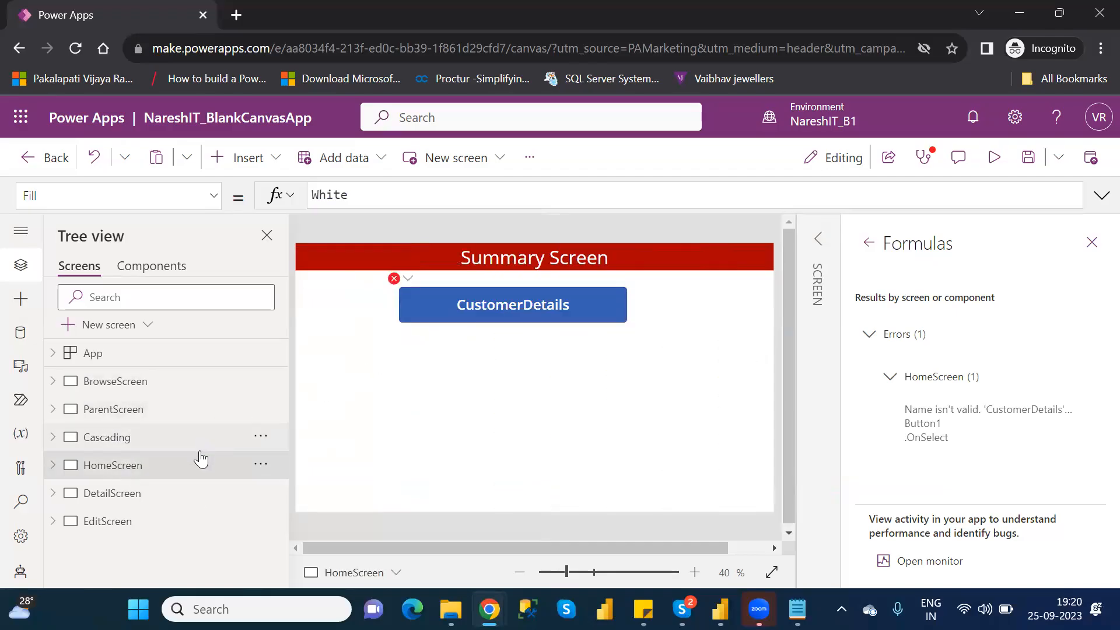
pyautogui.click(260, 466)
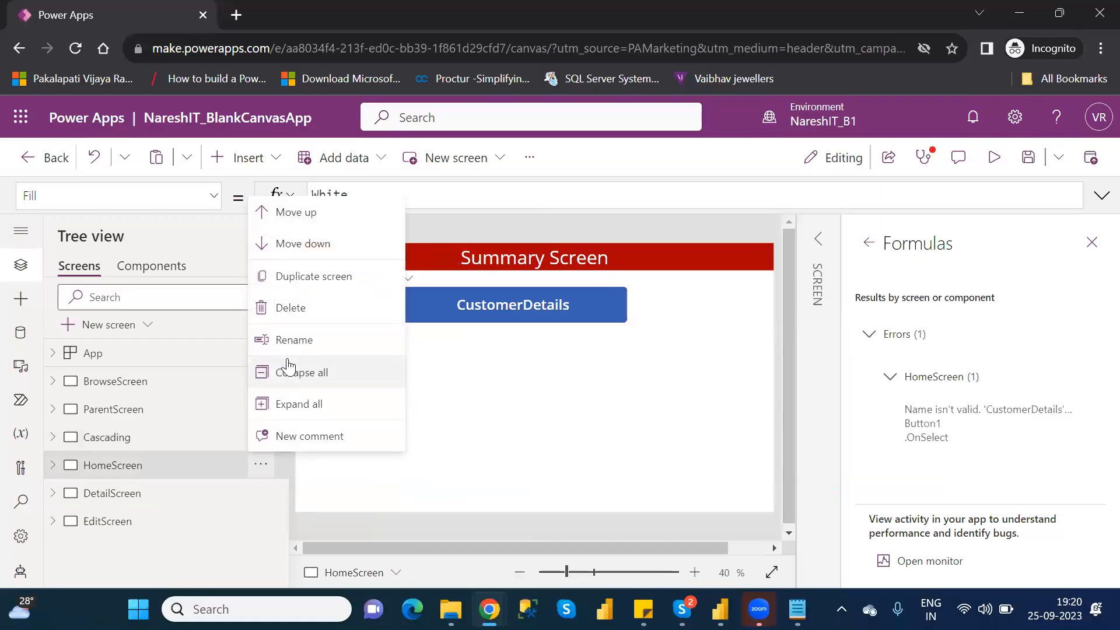
pyautogui.click(298, 307)
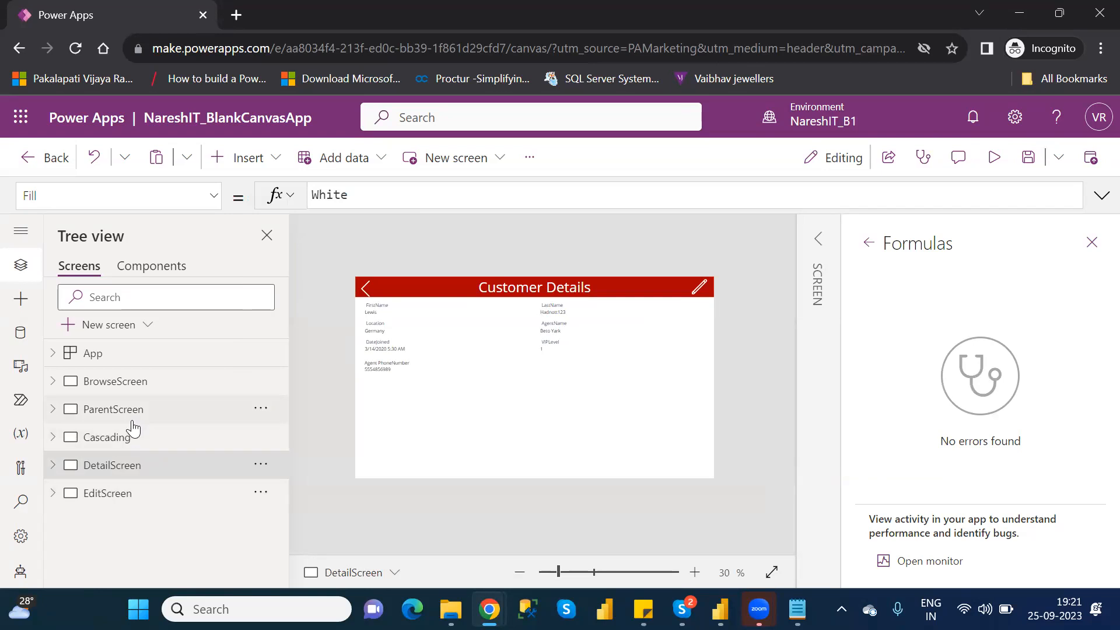
pyautogui.click(1092, 243)
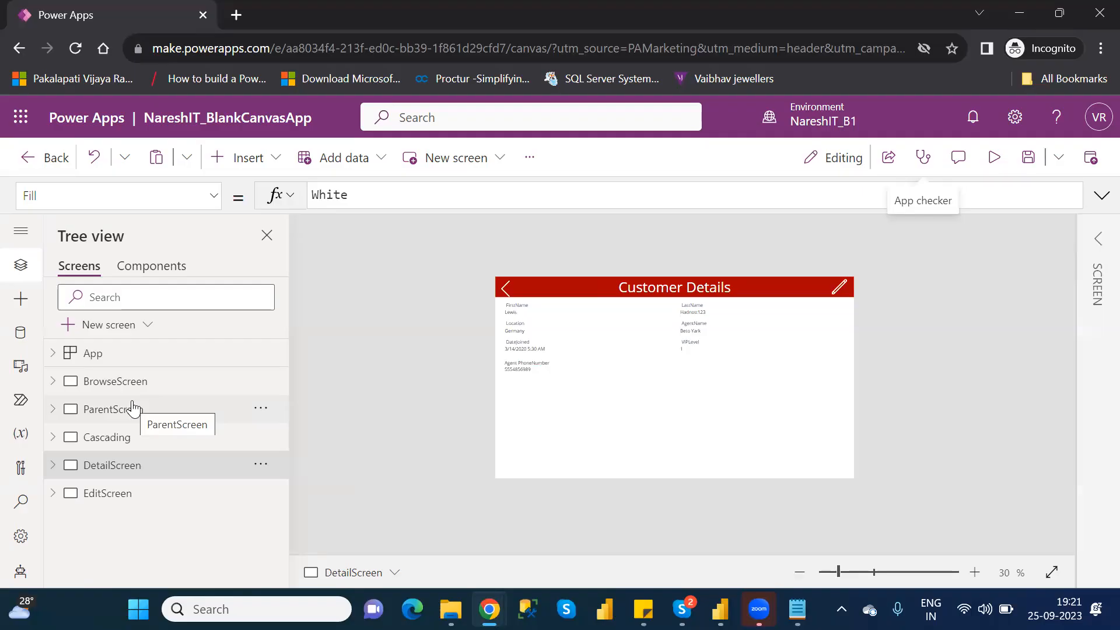
# - Preview the Cascading screen and look through the drop-down's list of distinct locations down to its end
pyautogui.click(129, 441)
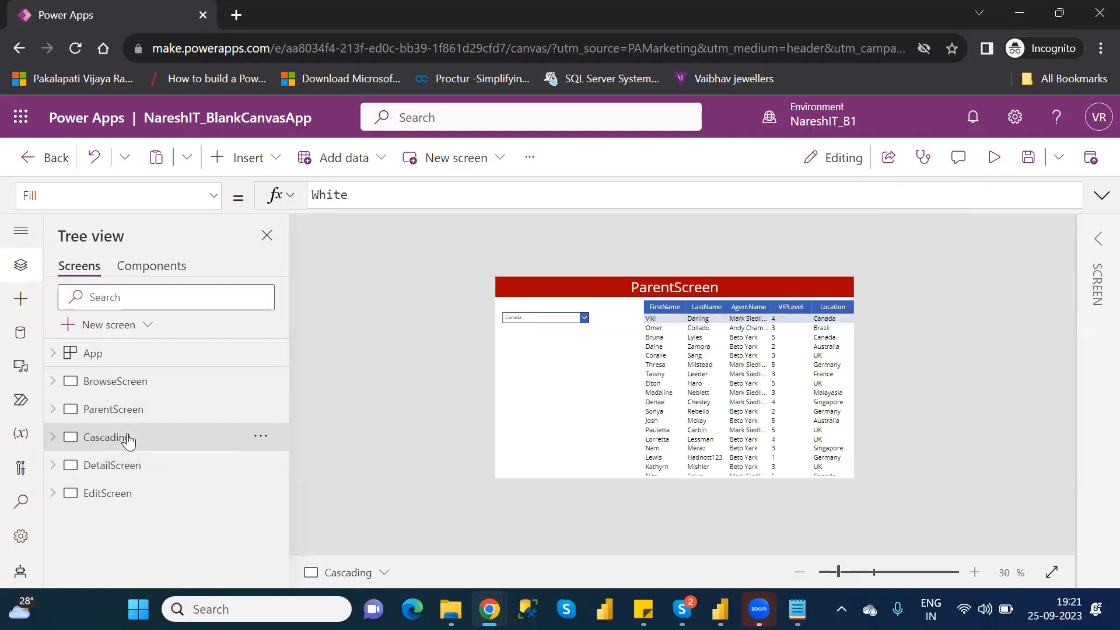
pyautogui.click(995, 156)
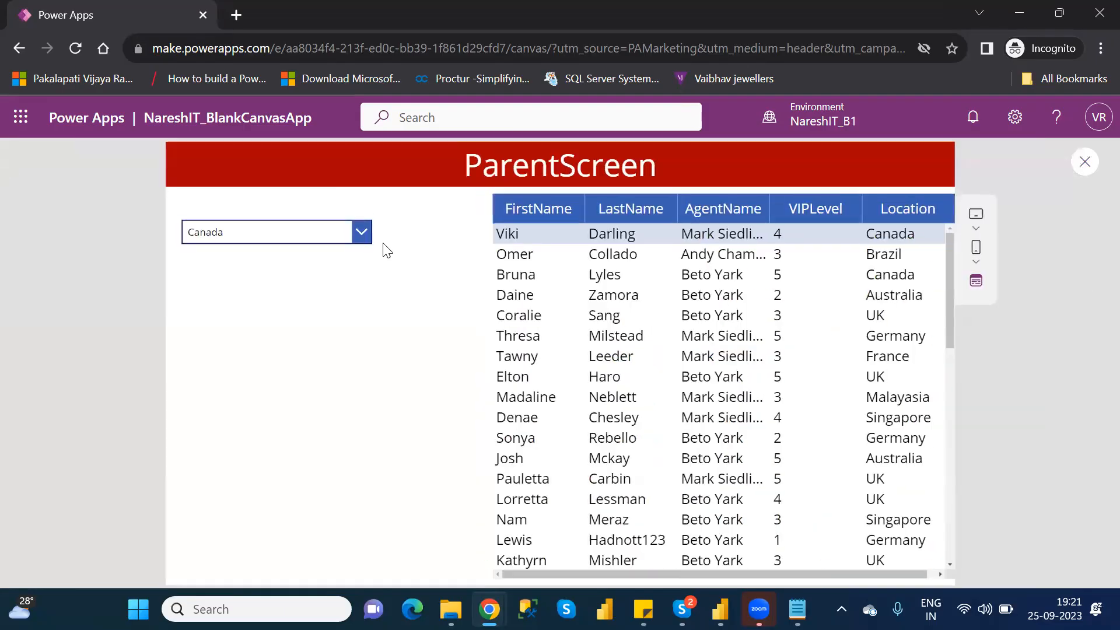
pyautogui.click(320, 239)
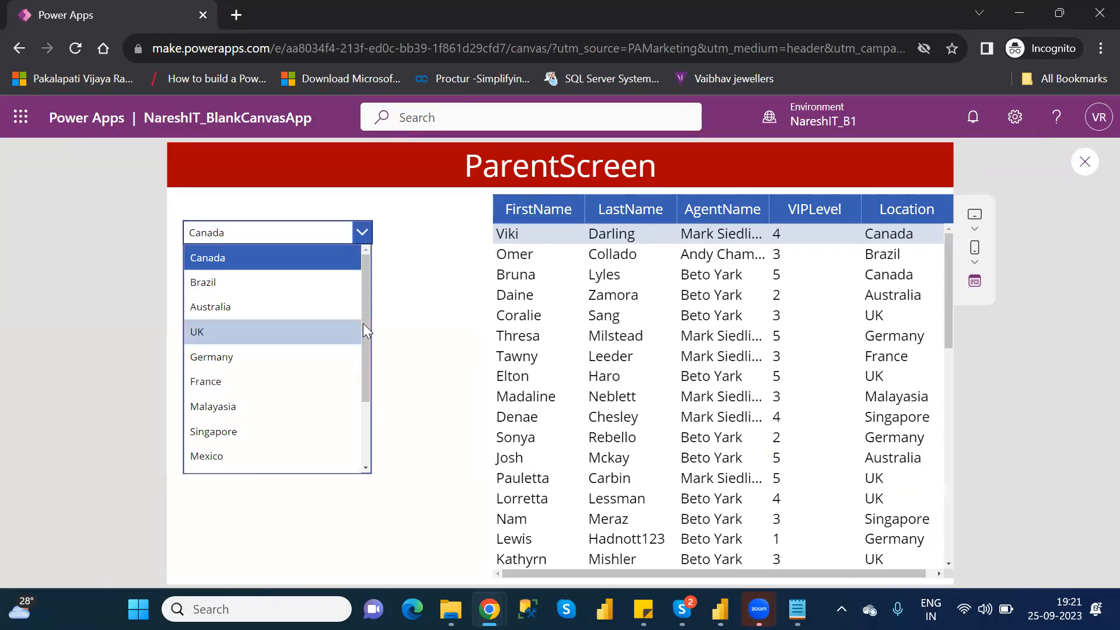
pyautogui.moveTo(365, 334); pyautogui.dragTo(387, 398)
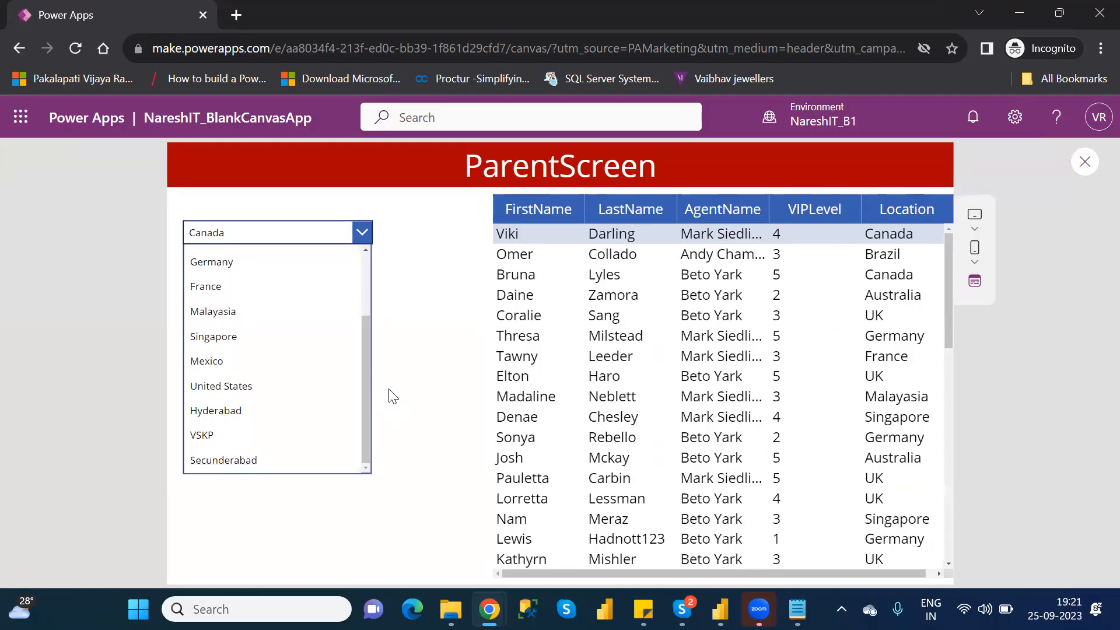
# - Reopen the location drop-down in the preview, choose Australia, and return to editing the Cascading screen
pyautogui.click(362, 237)
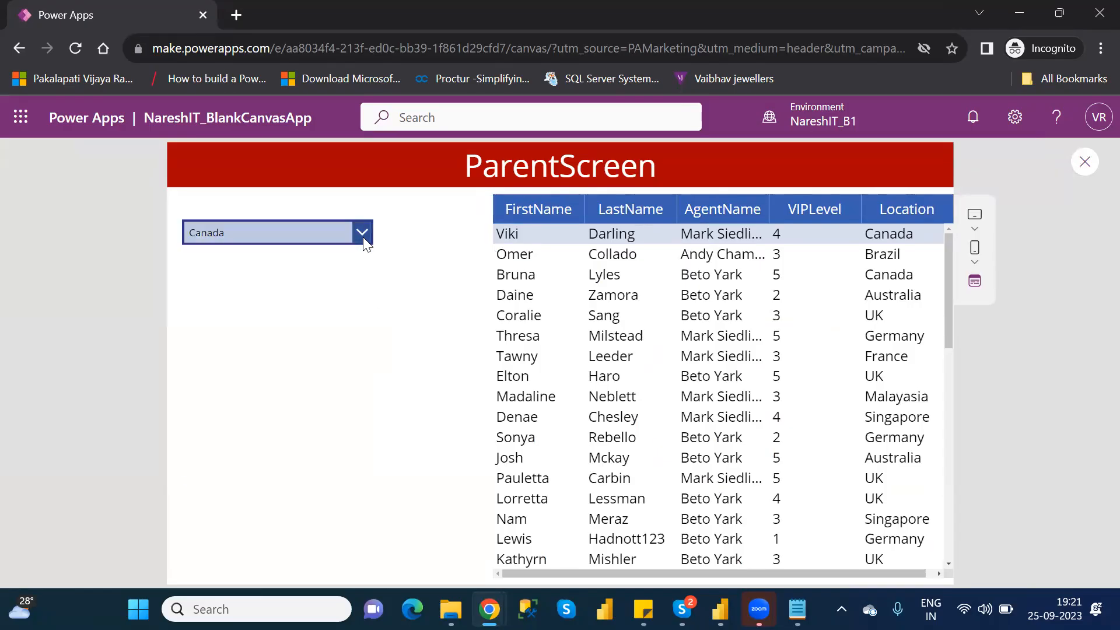
pyautogui.click(363, 237)
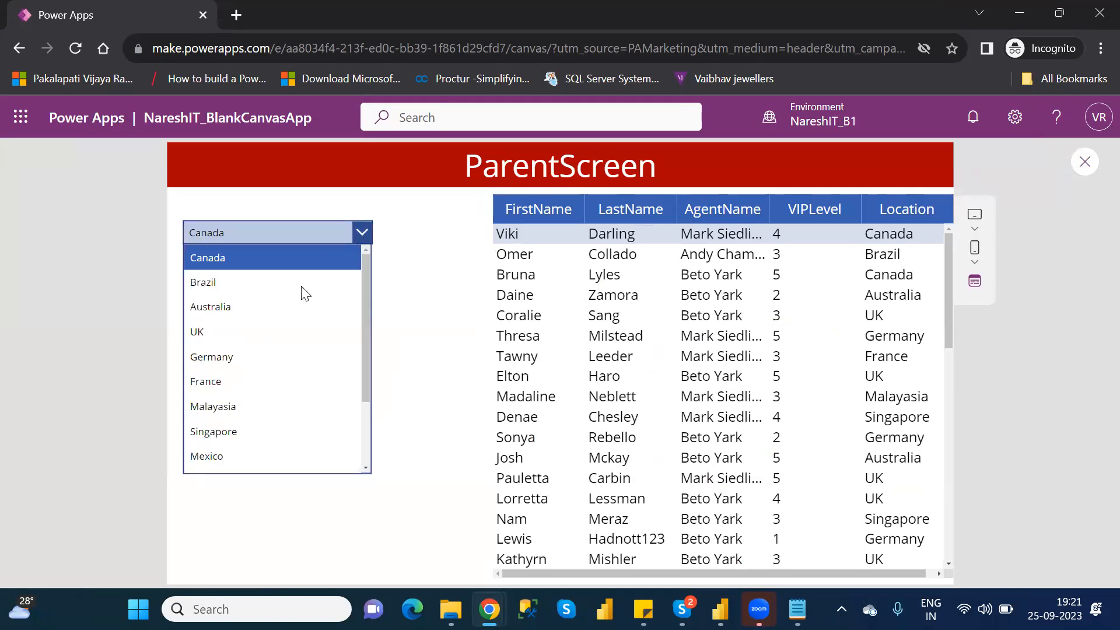
pyautogui.click(271, 312)
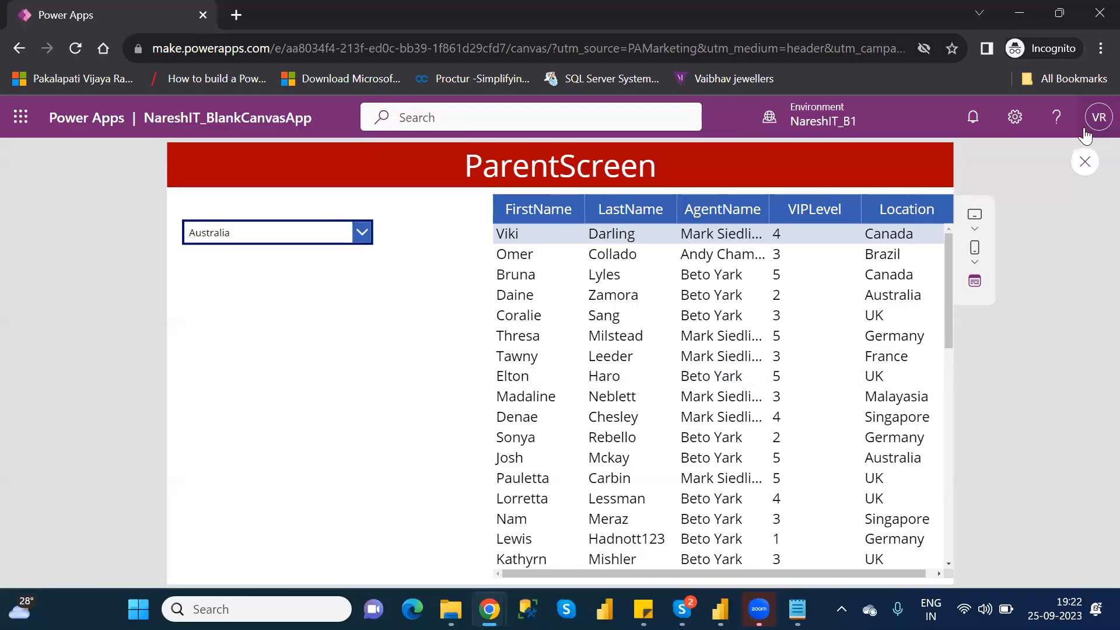
pyautogui.click(1084, 161)
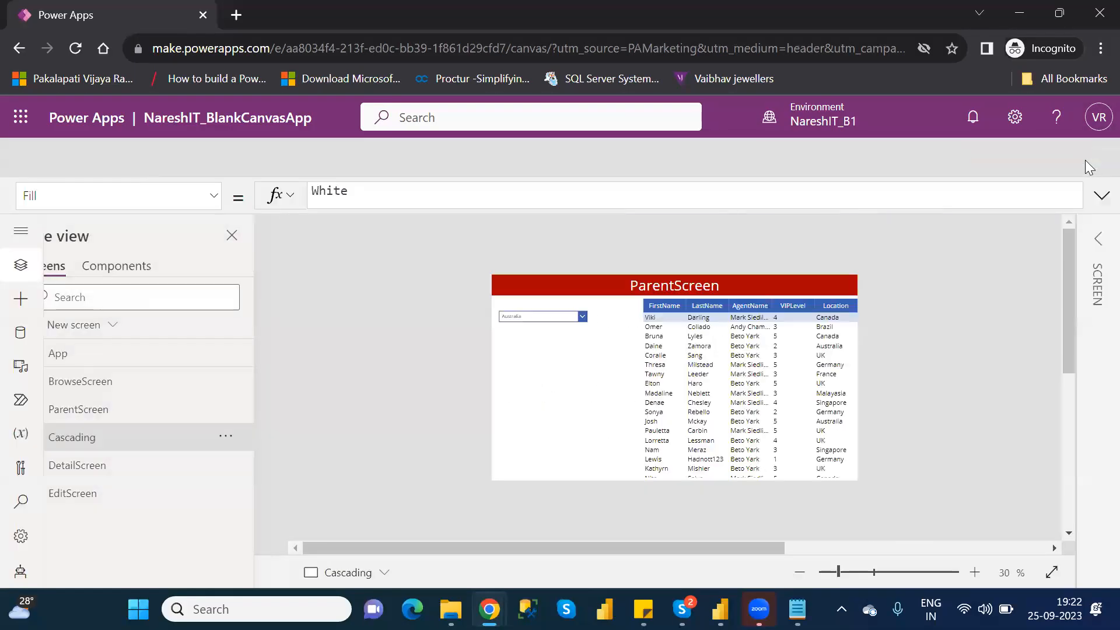
pyautogui.click(722, 428)
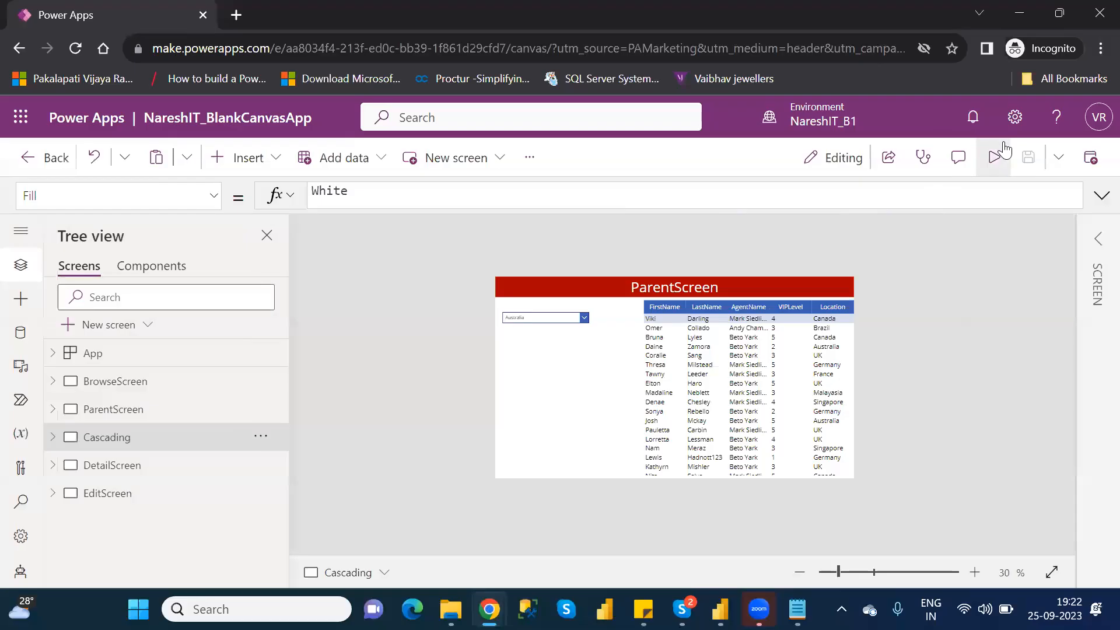
# - Preview the Cascading screen again to check the order of the drop-down's locations, and close the preview
pyautogui.click(993, 157)
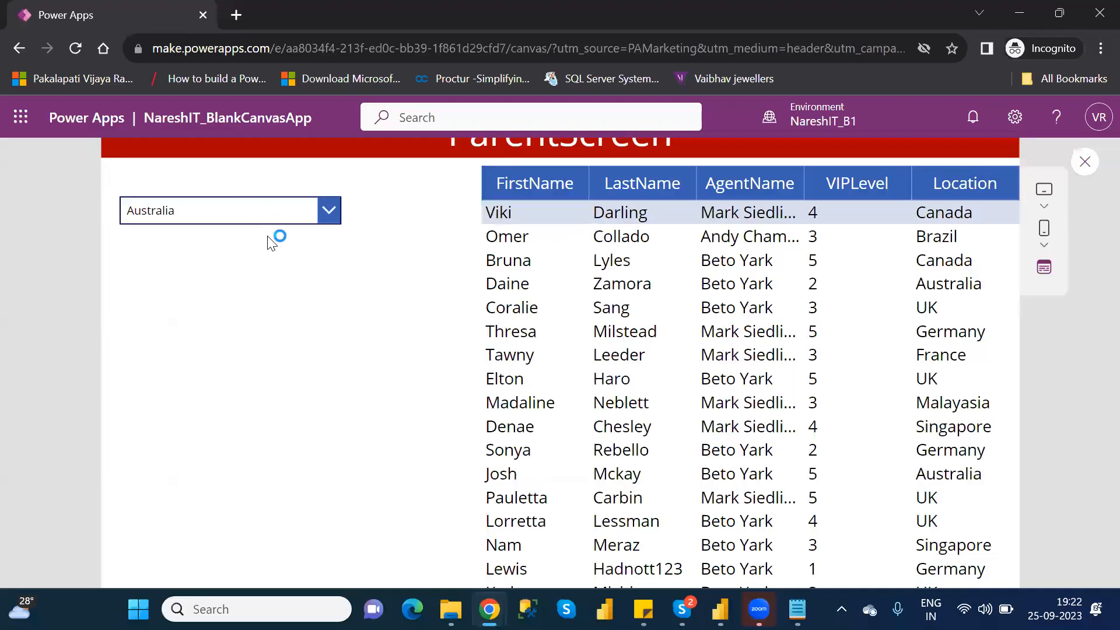
pyautogui.click(322, 227)
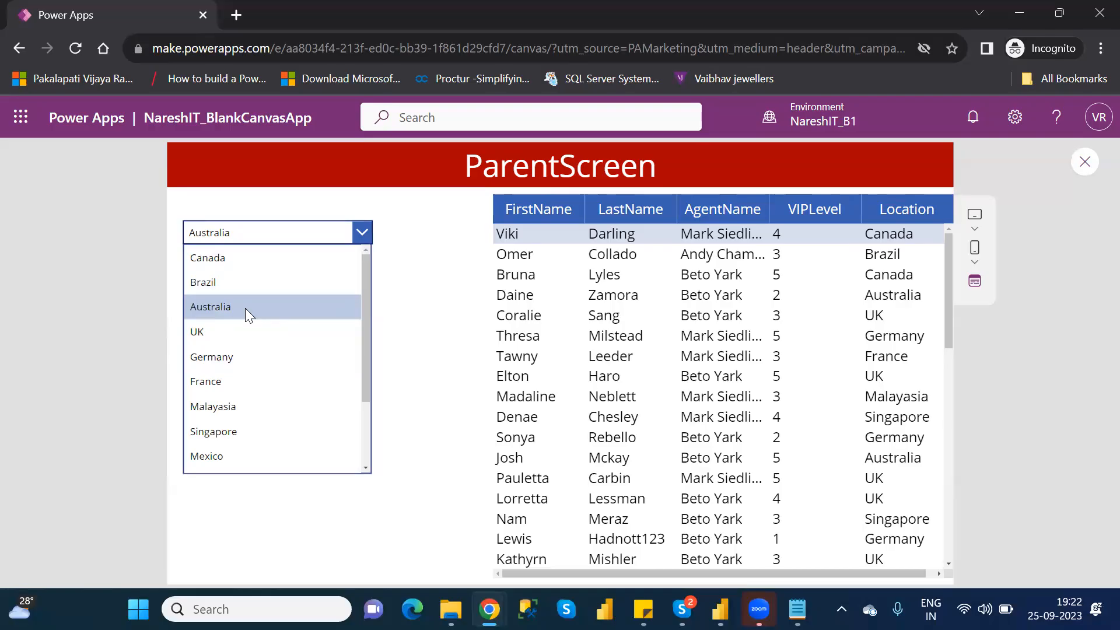
pyautogui.click(1085, 164)
pyautogui.click(1085, 165)
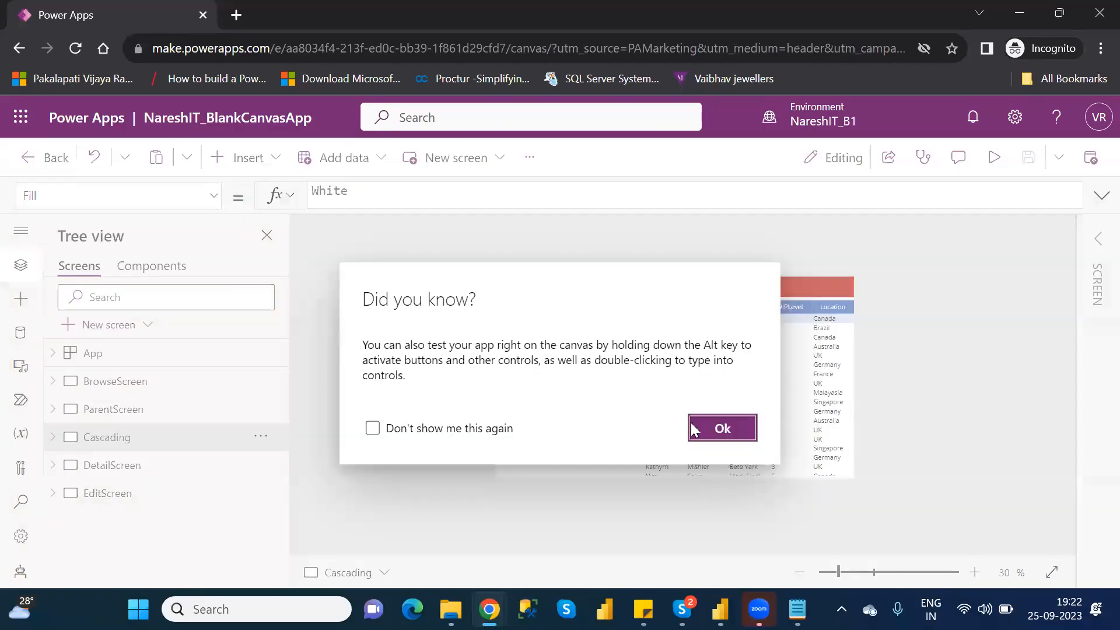
pyautogui.click(721, 427)
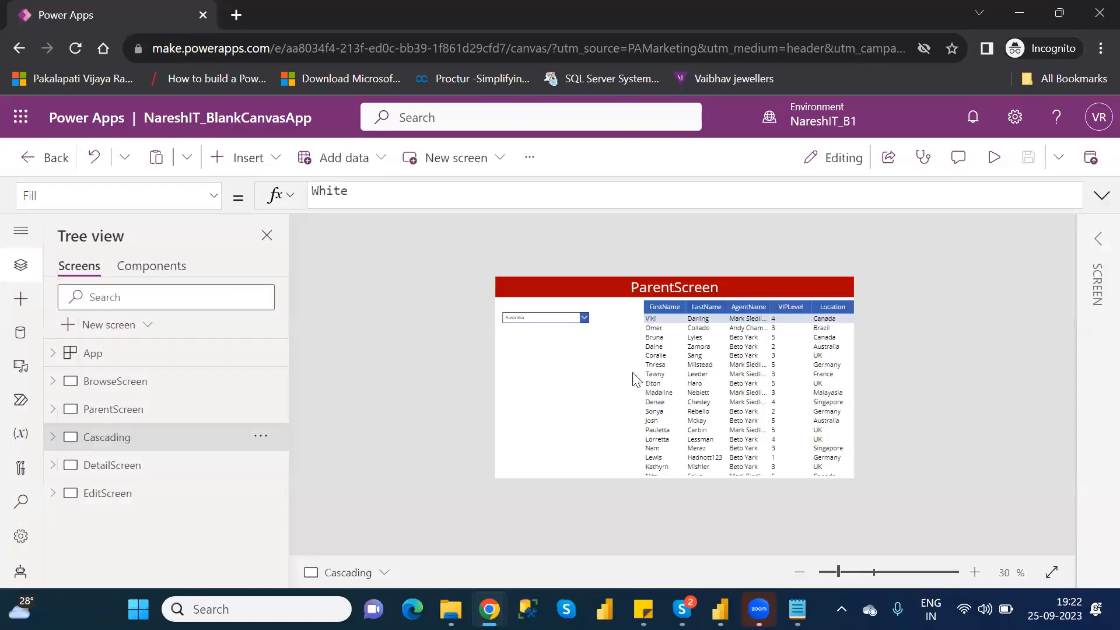
# - Insert the Sort function in front of Distinct(Table1,Location) in Dropdown2's Items formula, allowing the site's location access
pyautogui.click(516, 321)
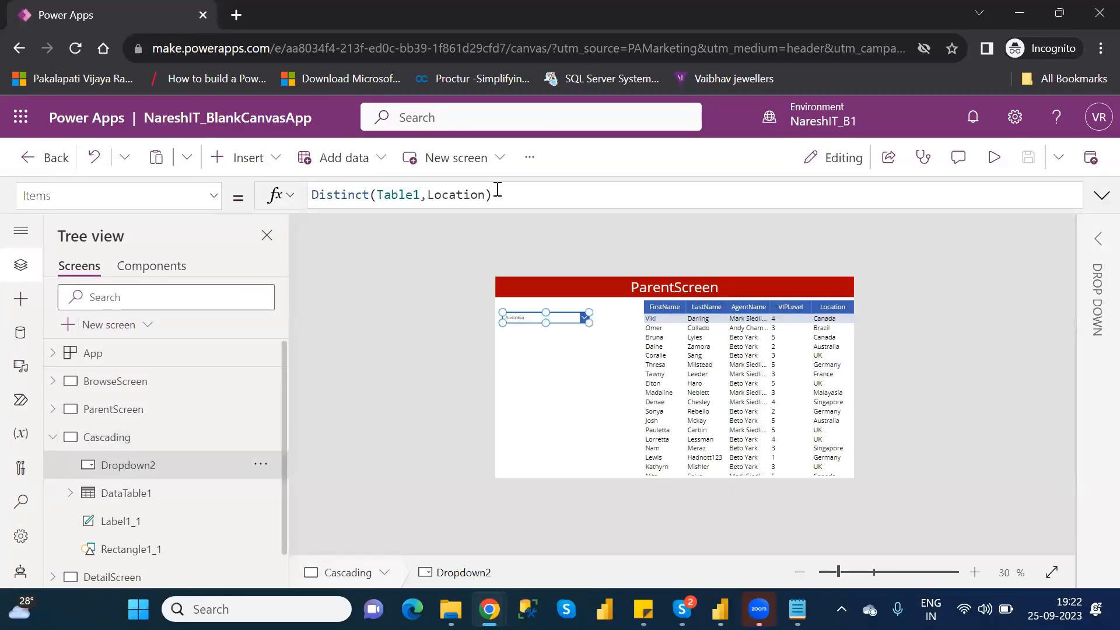
pyautogui.click(314, 196)
pyautogui.write('So')
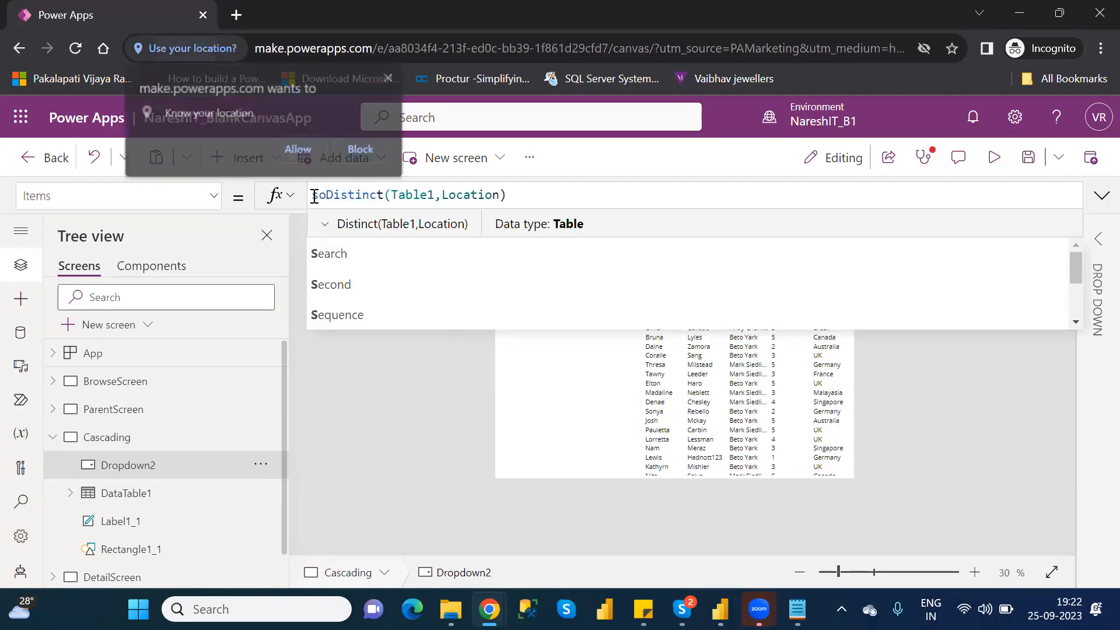
pyautogui.click(298, 150)
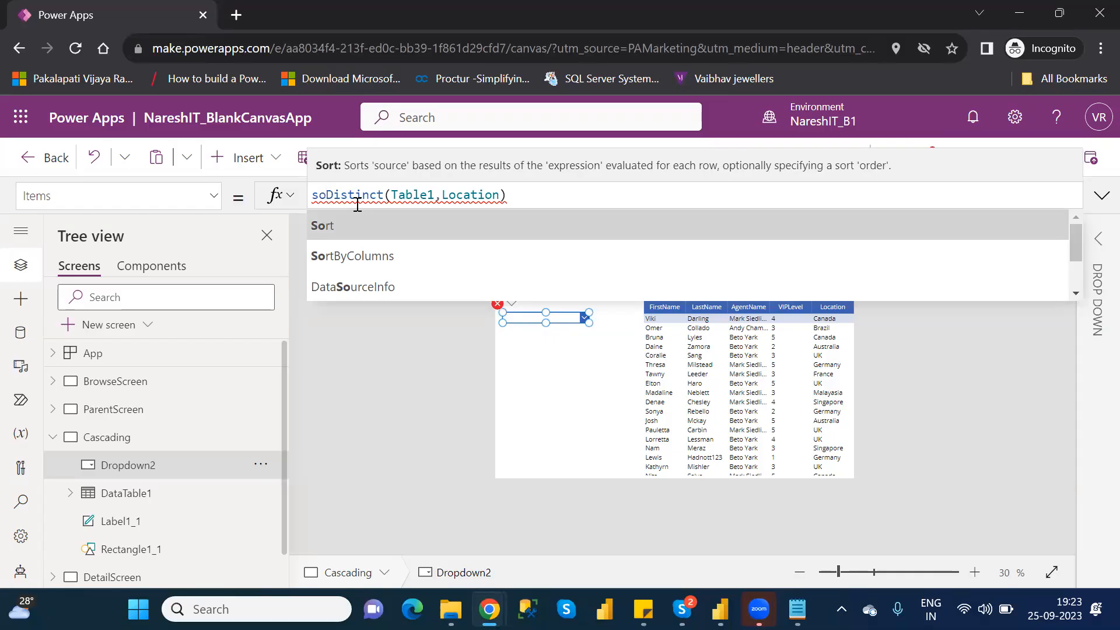
pyautogui.press('Tab')
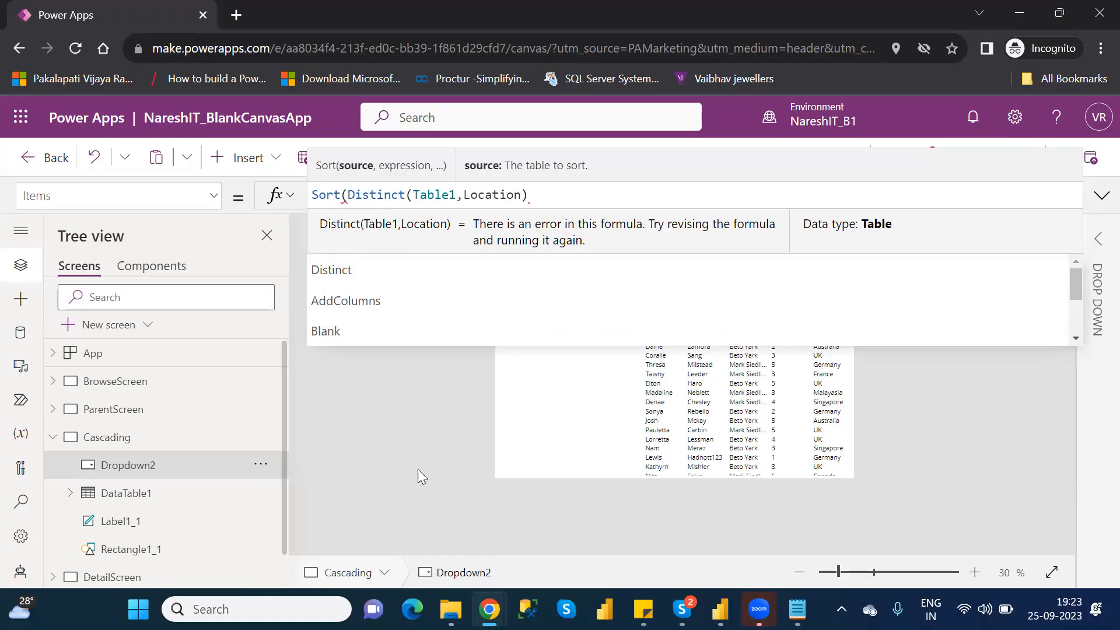
# - Switch to File Explorer and open the Power Apps Imp Functions workbook from Power Apps\NareshIT_B1 on the D: drive
pyautogui.click(450, 609)
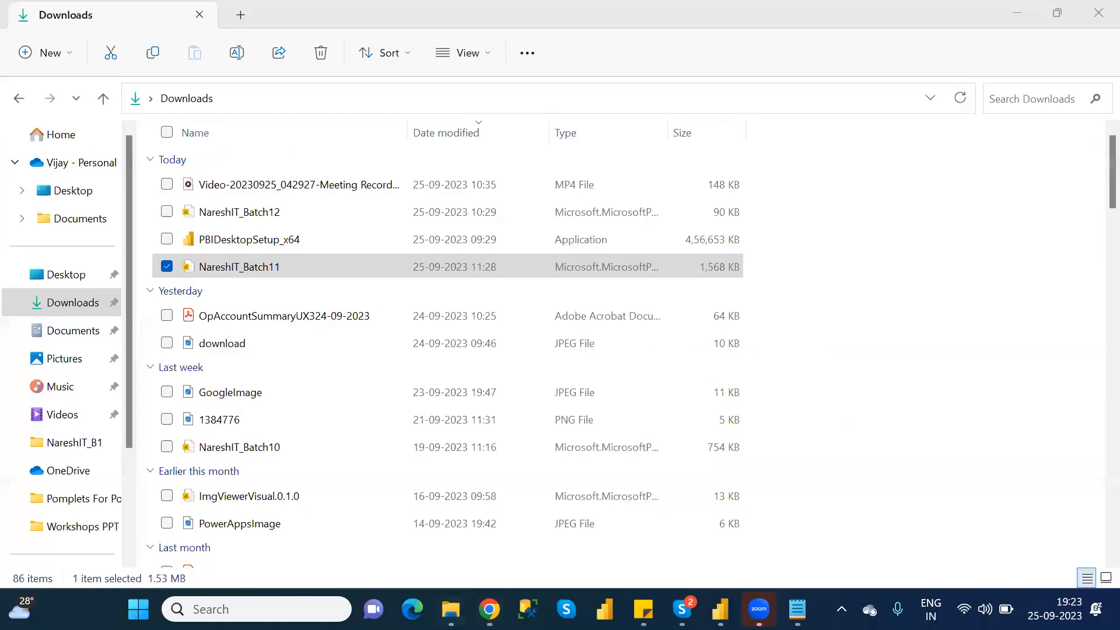
pyautogui.scroll(-3, 136, 475)
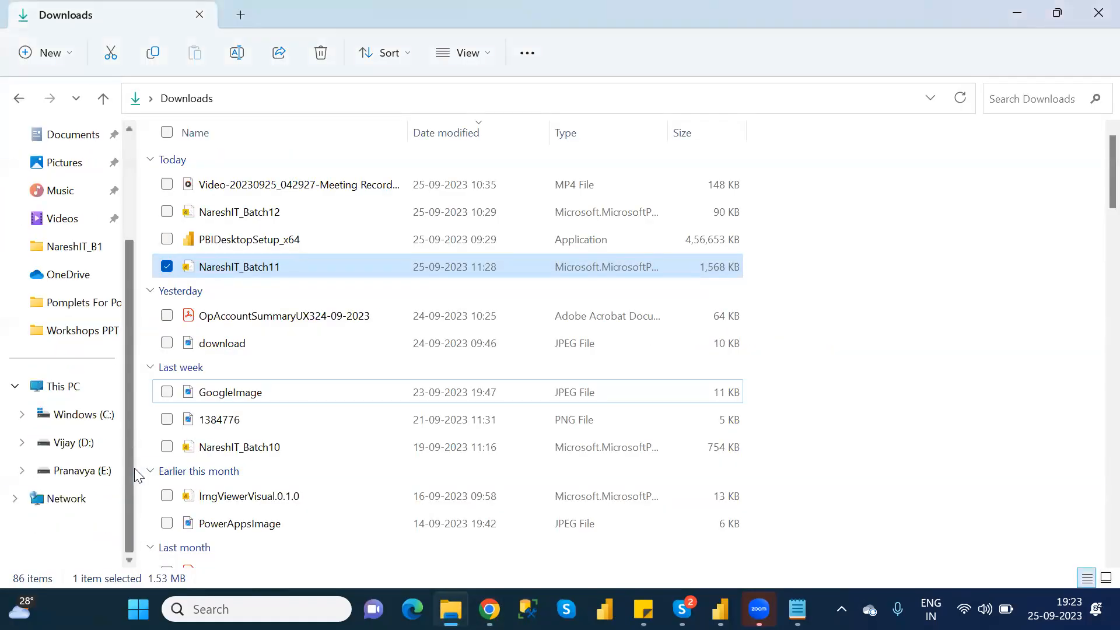
pyautogui.click(69, 445)
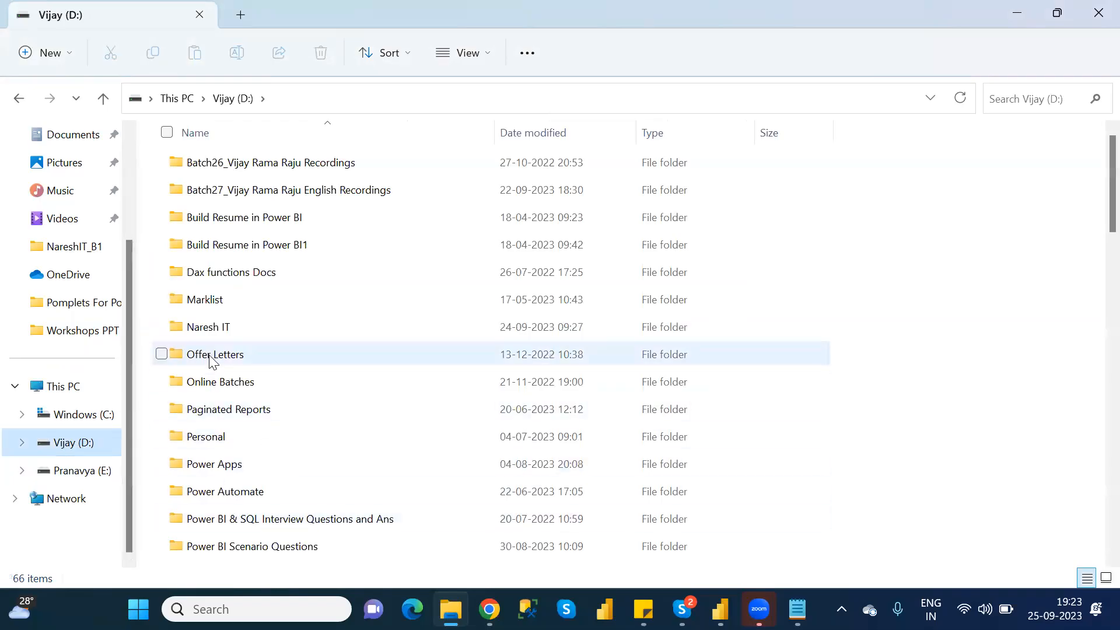
pyautogui.click(241, 464)
pyautogui.doubleClick(241, 464)
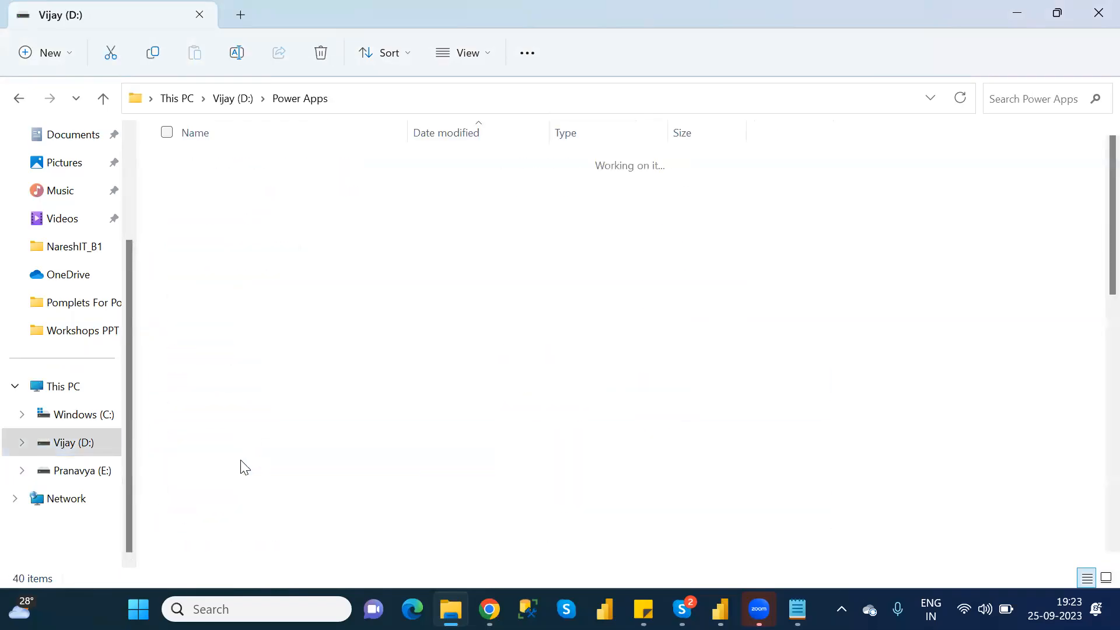
pyautogui.doubleClick(235, 251)
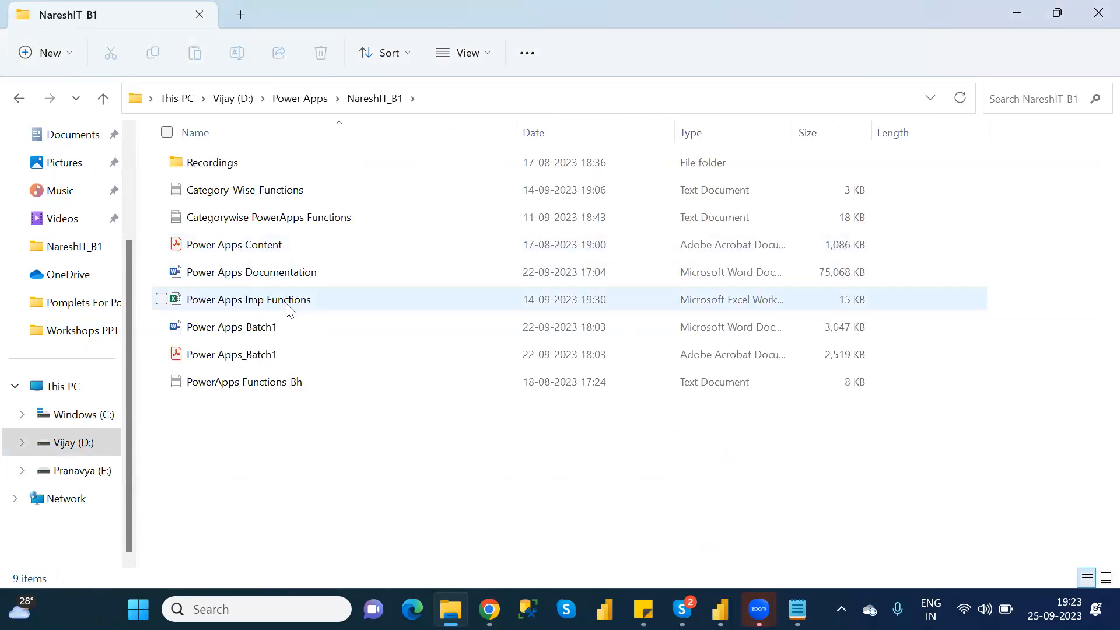
pyautogui.doubleClick(290, 309)
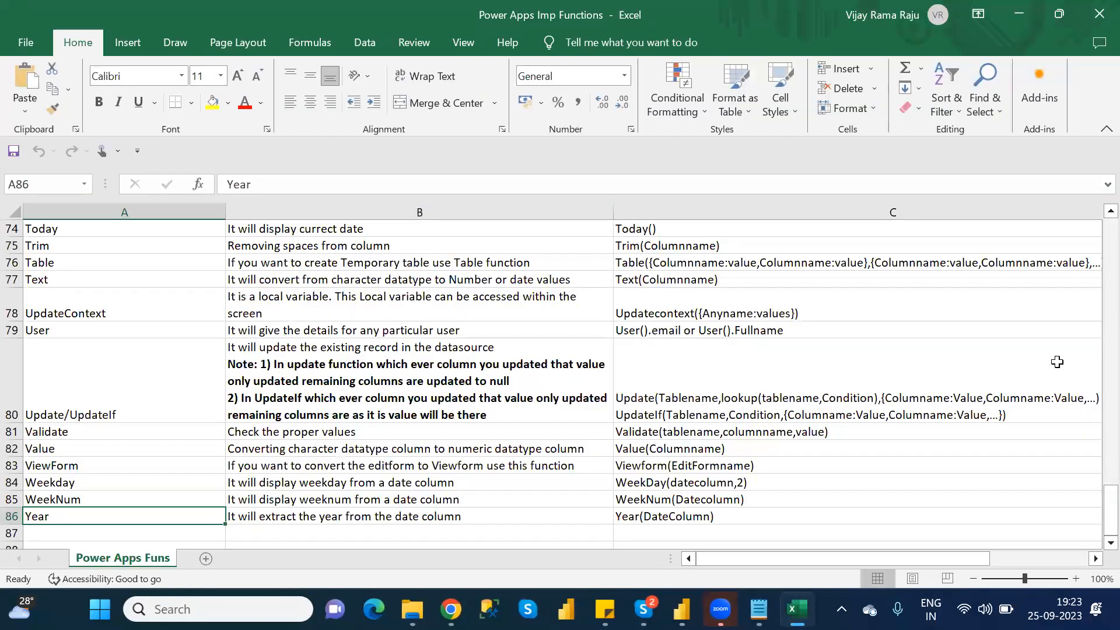
# - Examine the SortByColumns/Sort description and syntax in row 68 of the Power Apps Funs sheet
pyautogui.moveTo(1094, 527); pyautogui.dragTo(515, 424)
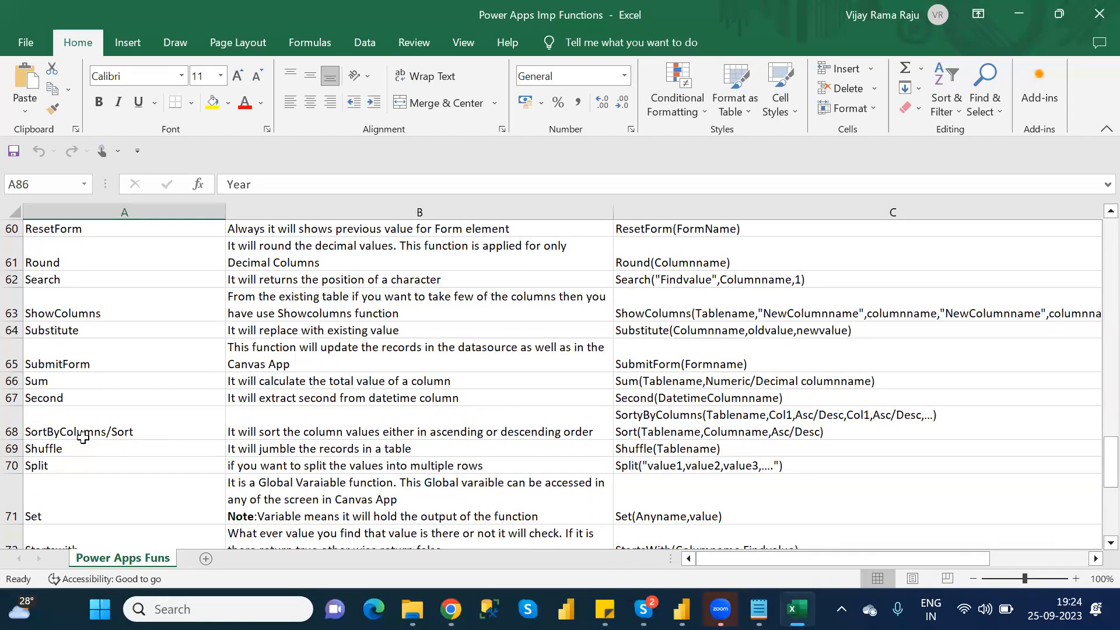
pyautogui.click(315, 434)
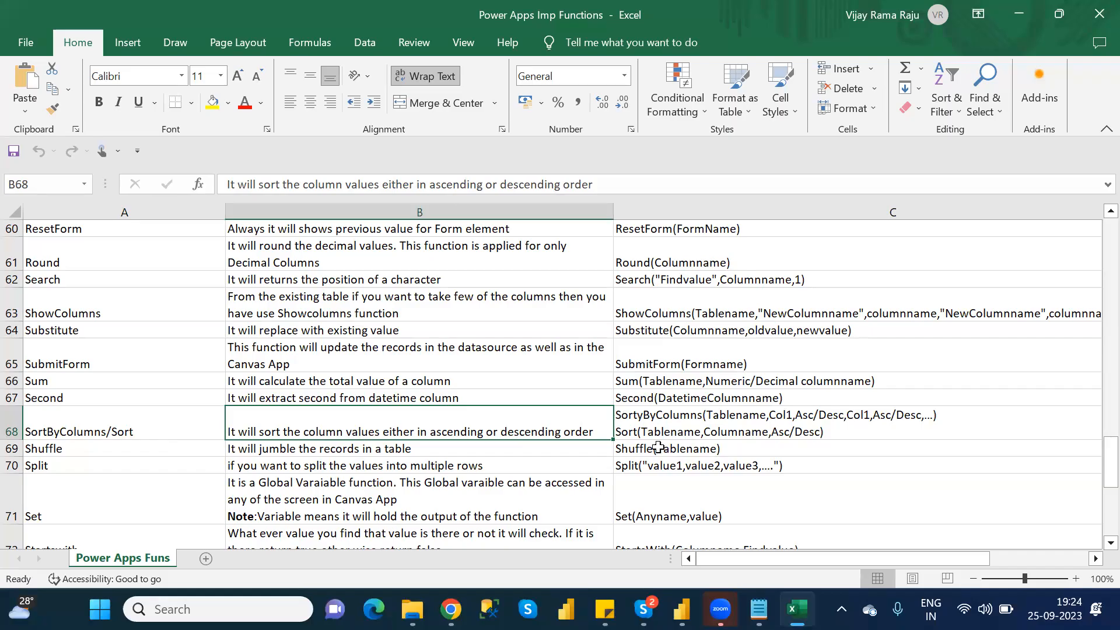
pyautogui.click(744, 438)
pyautogui.doubleClick(576, 434)
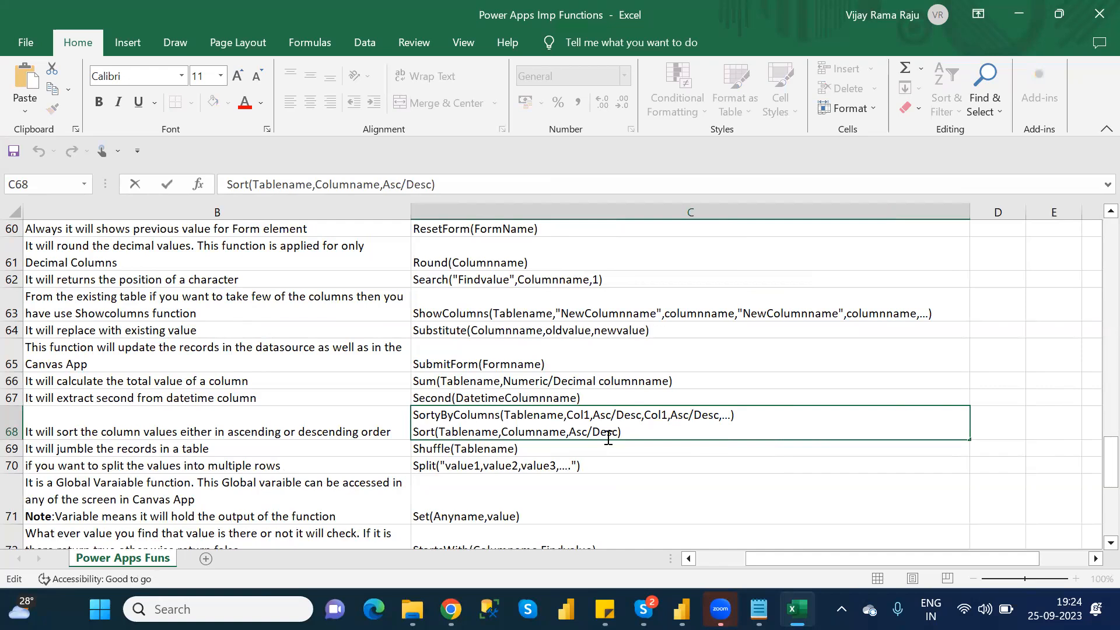
pyautogui.doubleClick(544, 429)
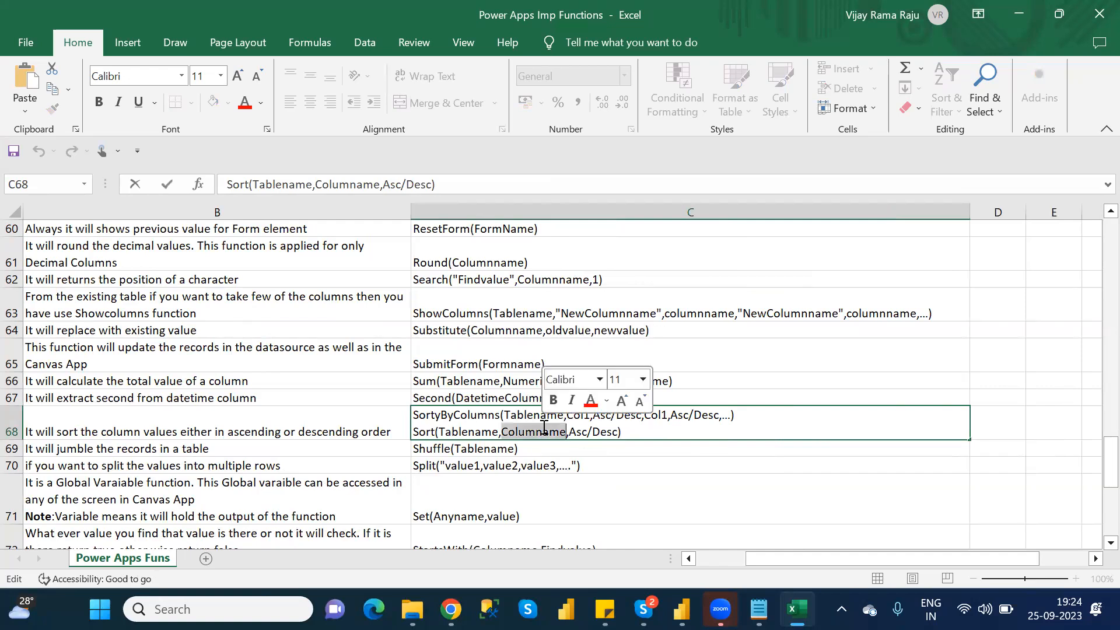
pyautogui.doubleClick(467, 414)
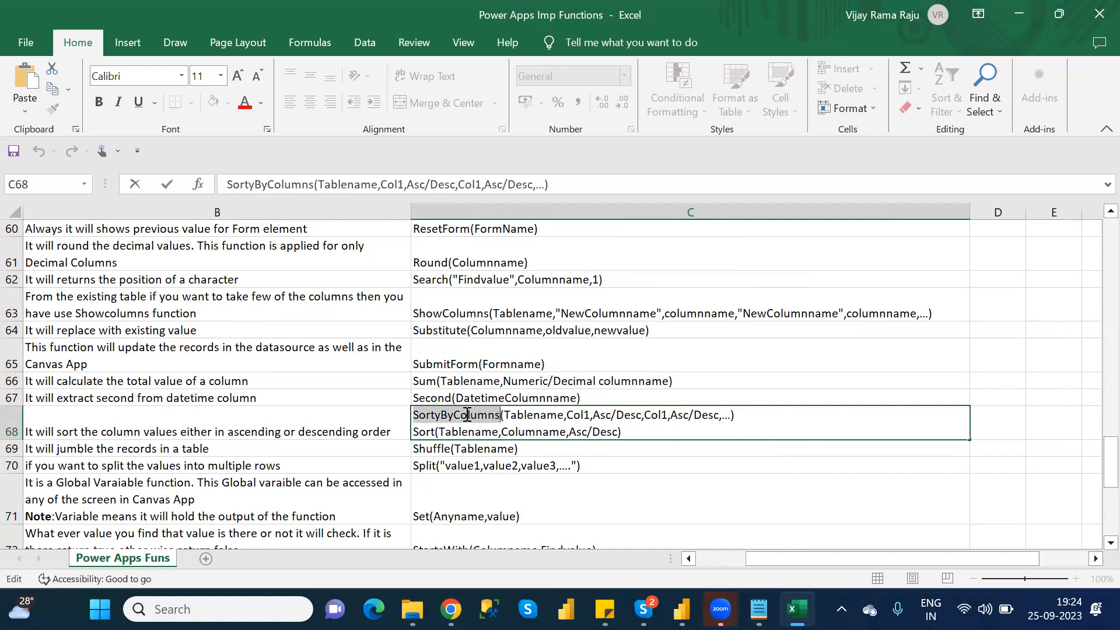
pyautogui.doubleClick(574, 415)
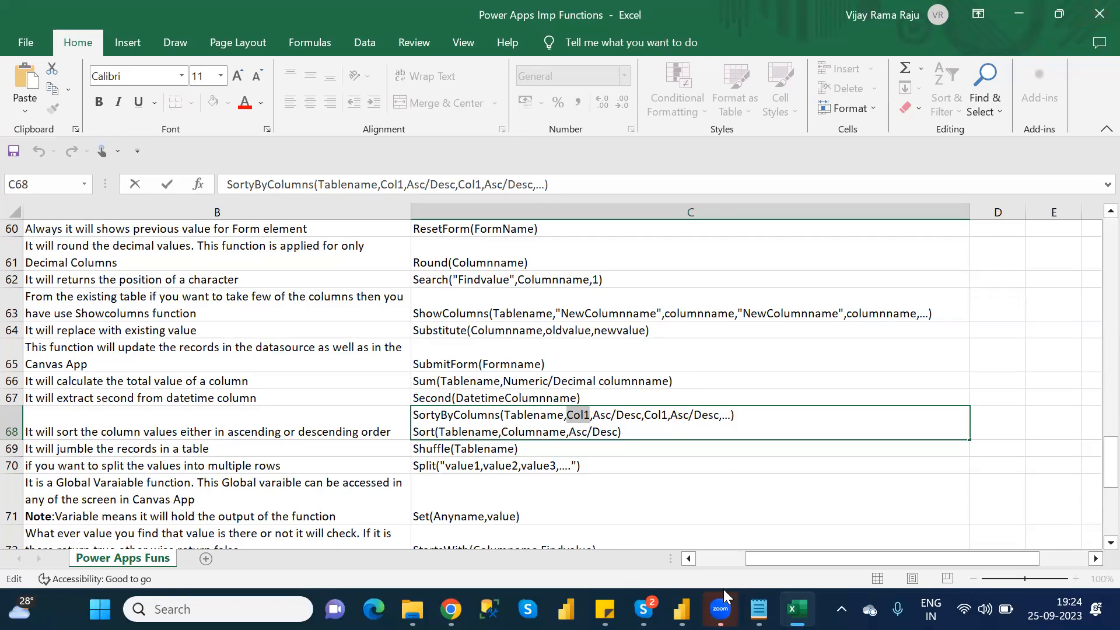
# - Switch back to Power Apps in Chrome and complete Dropdown2's Items formula as Sort(Distinct(Table1,Location),Value)
pyautogui.click(450, 609)
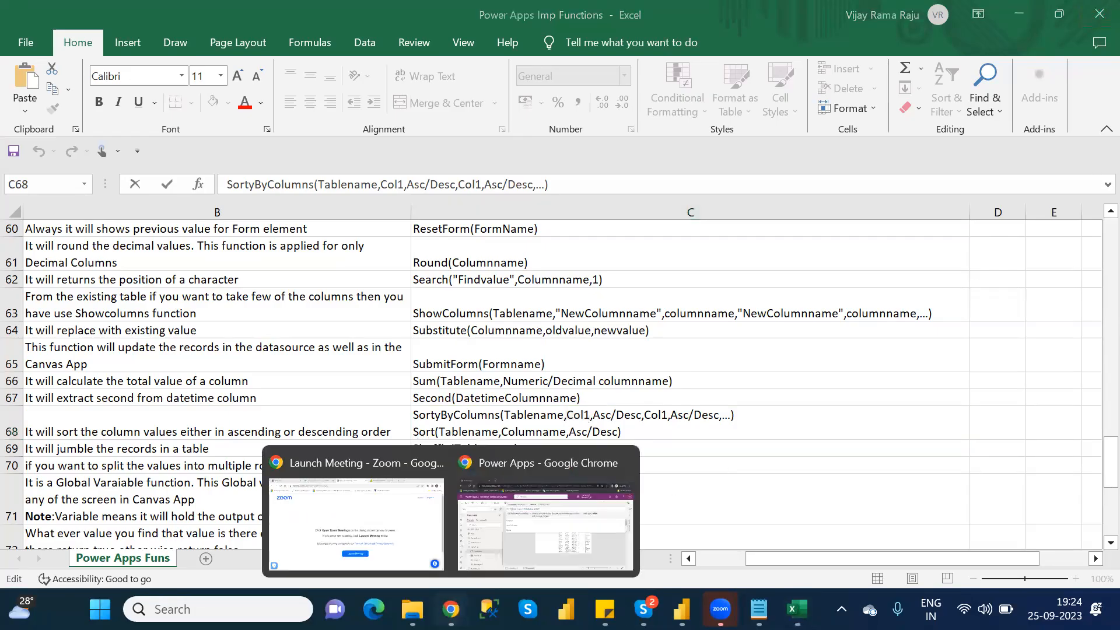
pyautogui.click(492, 550)
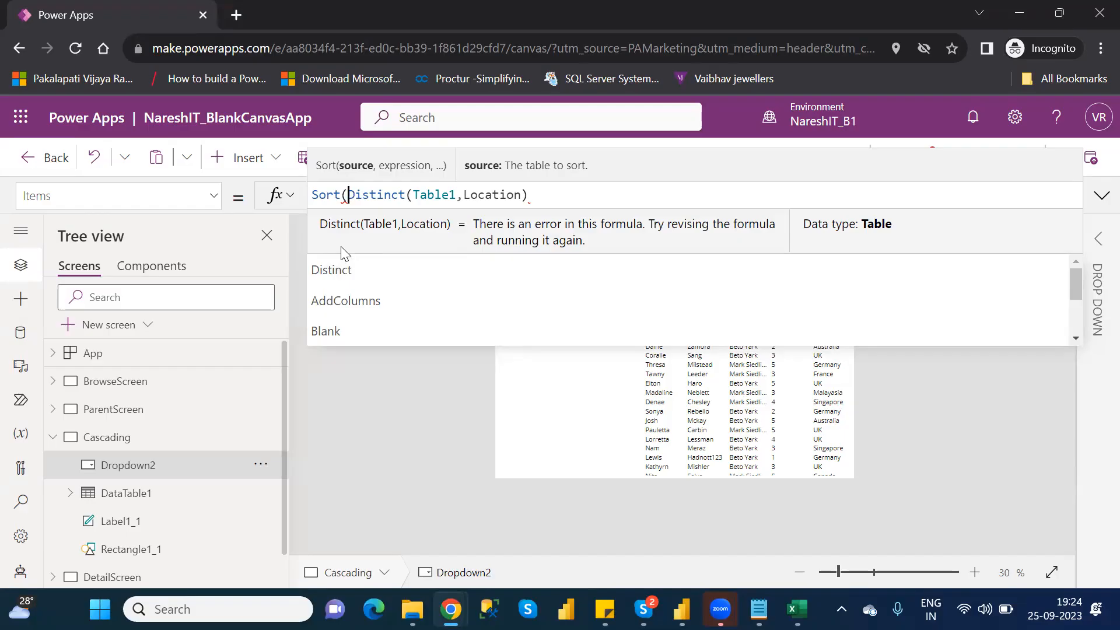
pyautogui.click(538, 198)
pyautogui.moveTo(539, 198); pyautogui.dragTo(348, 196)
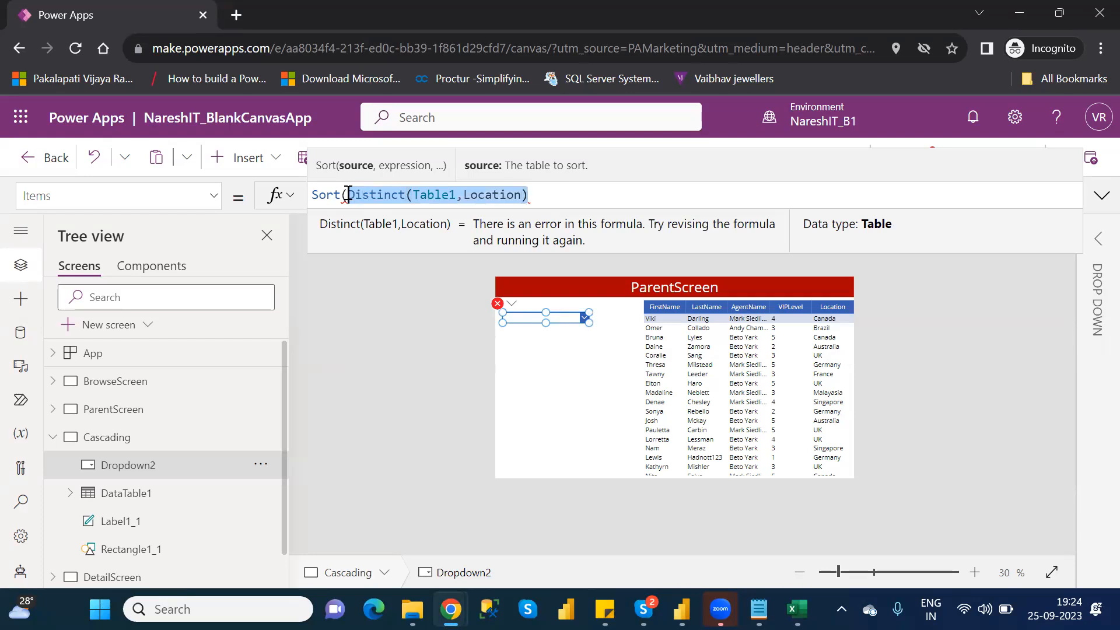
pyautogui.click(553, 195)
pyautogui.write(',')
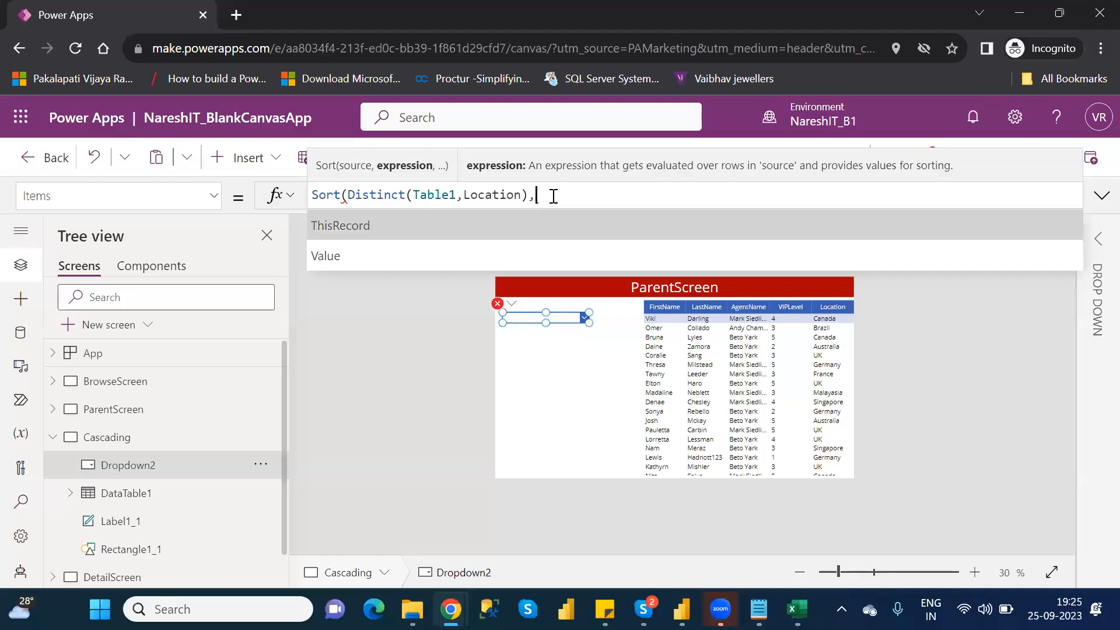
pyautogui.press('Down')
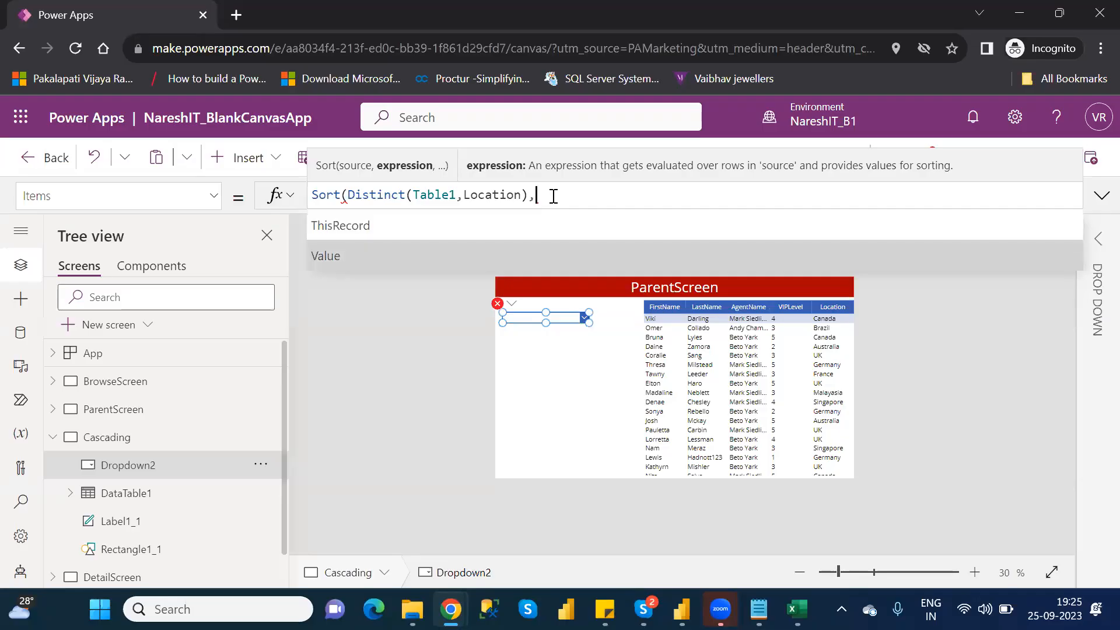
pyautogui.press('Tab')
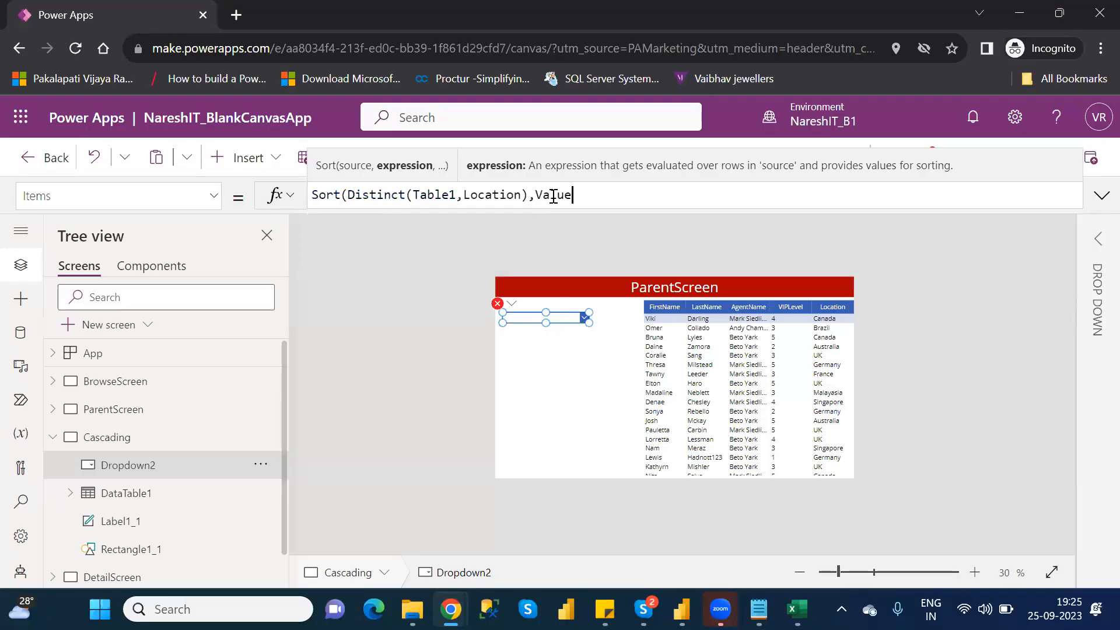
pyautogui.write(')')
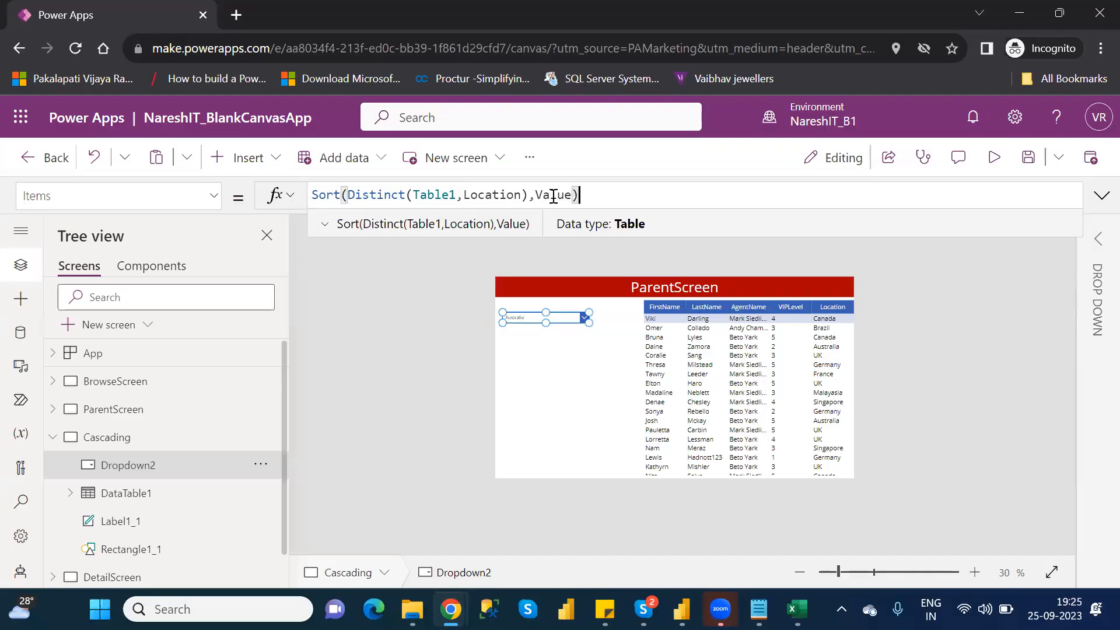
pyautogui.click(607, 416)
# - Preview the Cascading screen to check the sorted location list in the drop-down, and close the preview
pyautogui.click(999, 156)
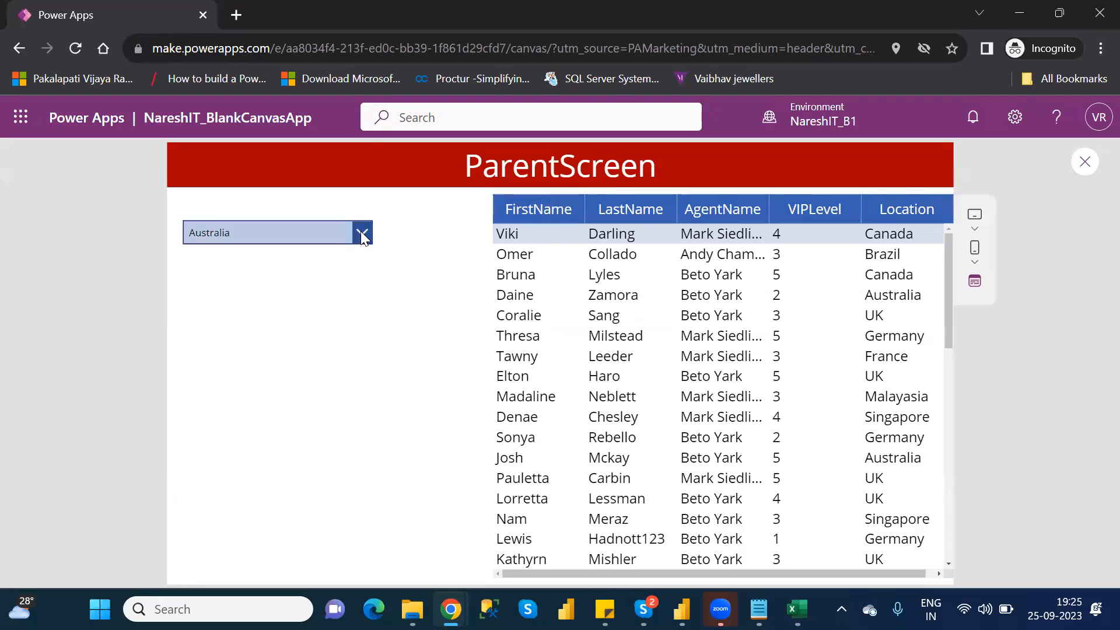
pyautogui.click(361, 233)
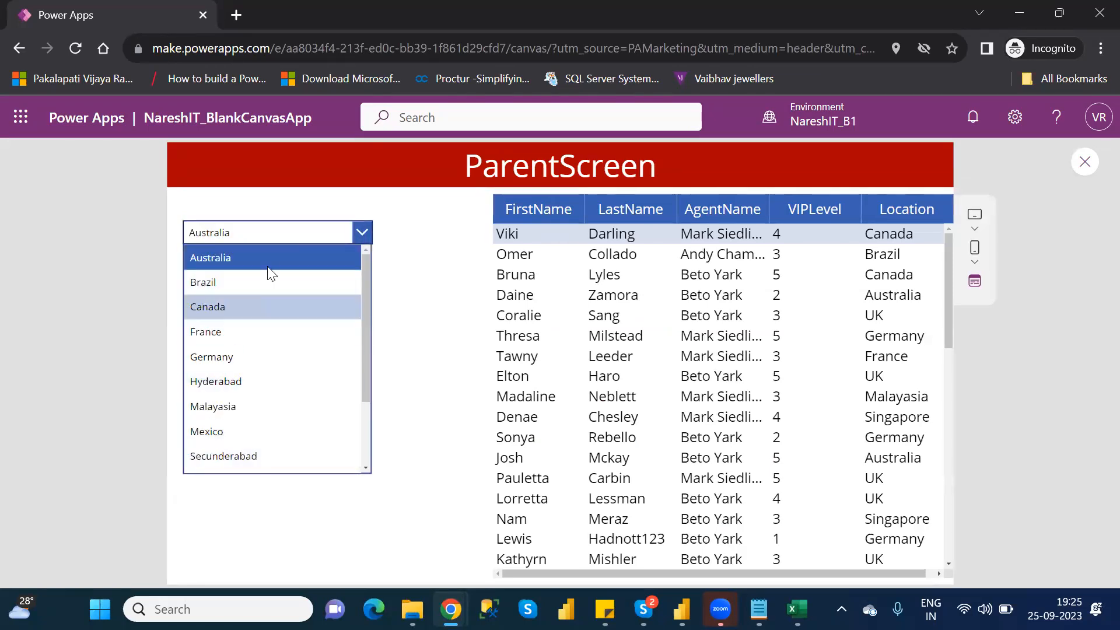
pyautogui.click(1080, 162)
pyautogui.click(1081, 162)
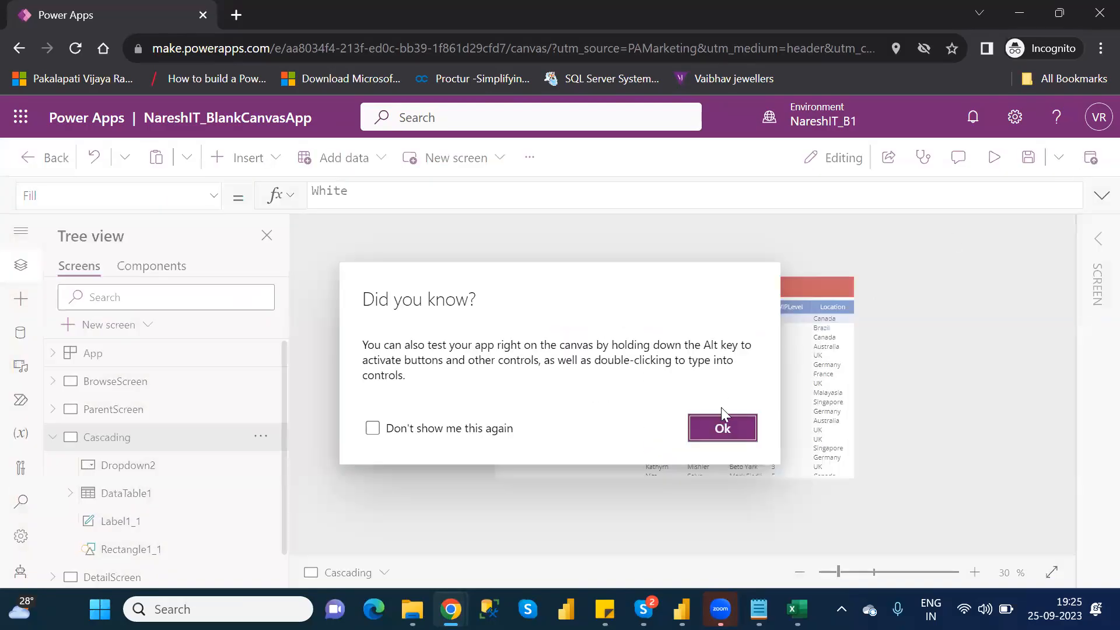
# - Examine the Distinct source table and the Value sort expression in Dropdown2's Items formula
pyautogui.click(724, 428)
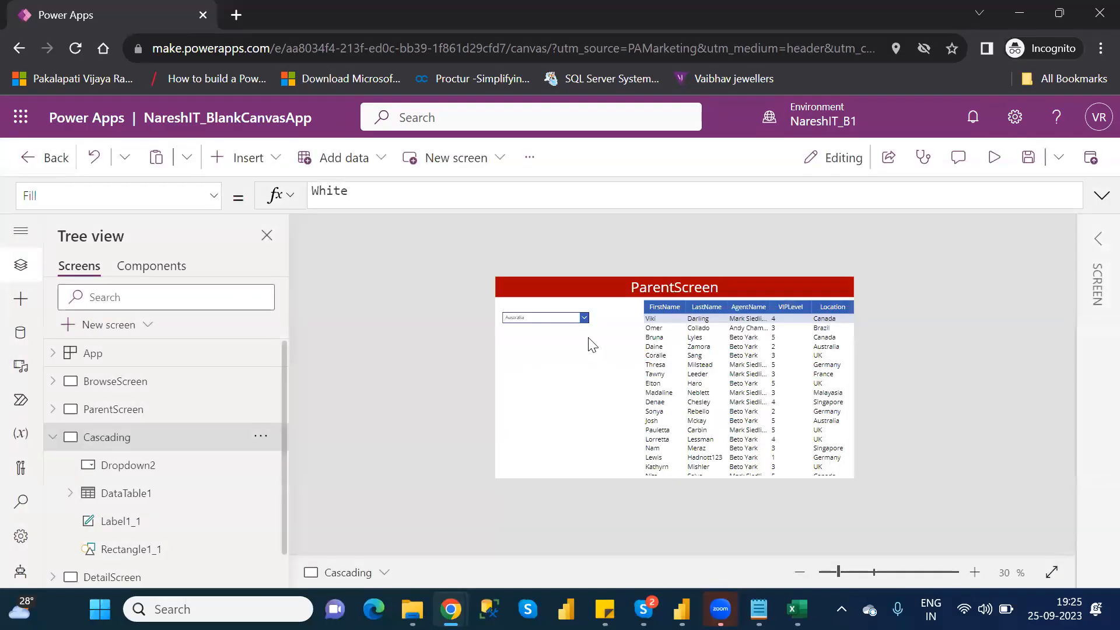
pyautogui.click(561, 318)
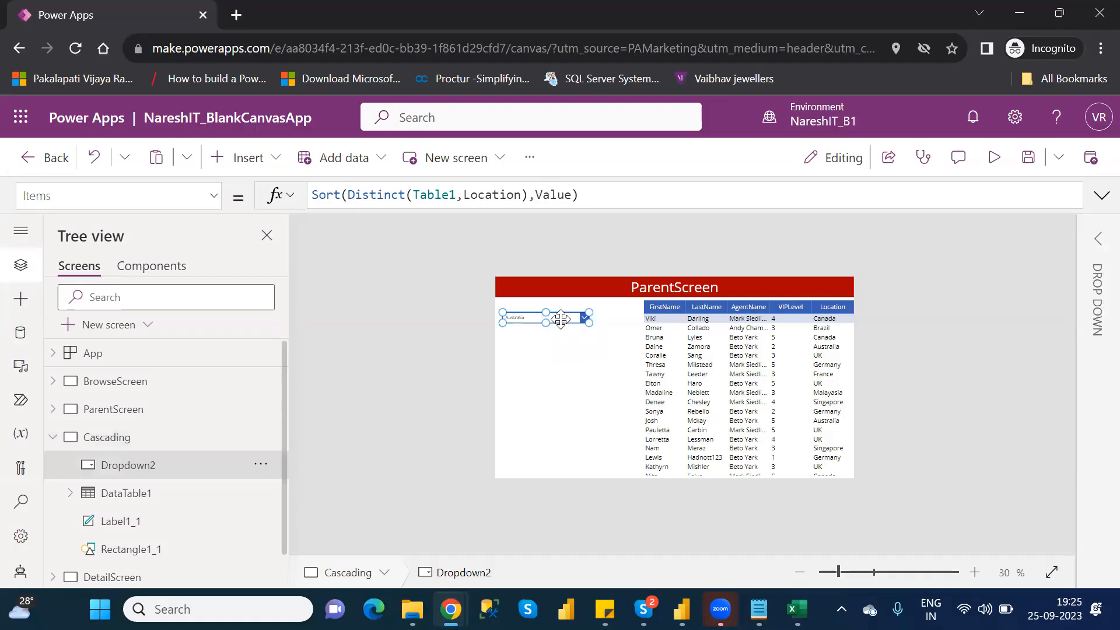
pyautogui.click(530, 195)
pyautogui.moveTo(530, 195); pyautogui.dragTo(349, 195)
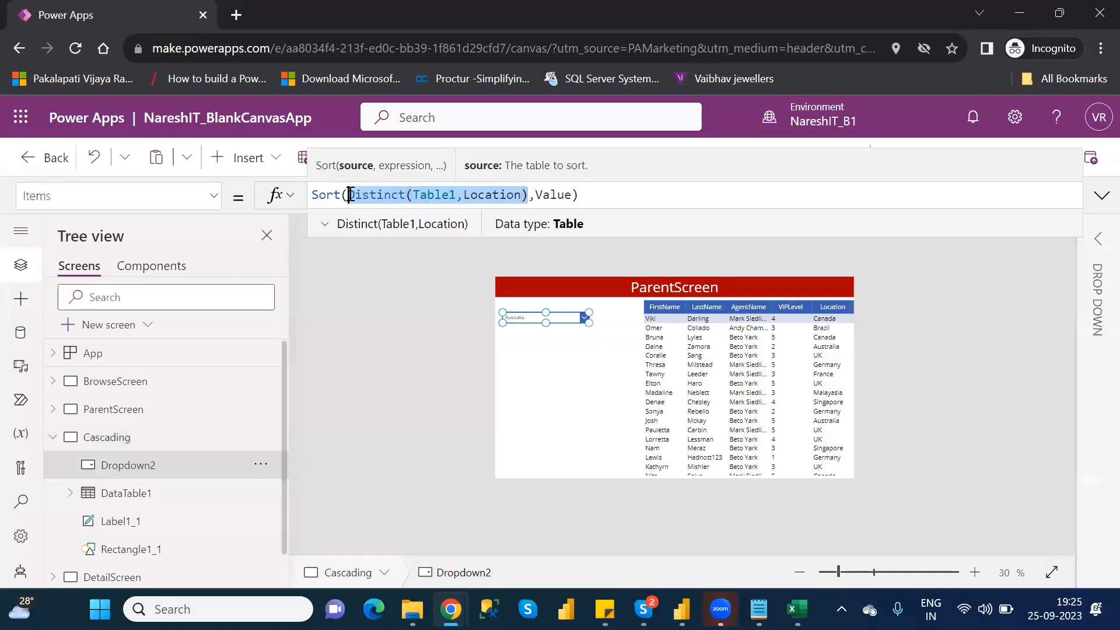
pyautogui.doubleClick(554, 196)
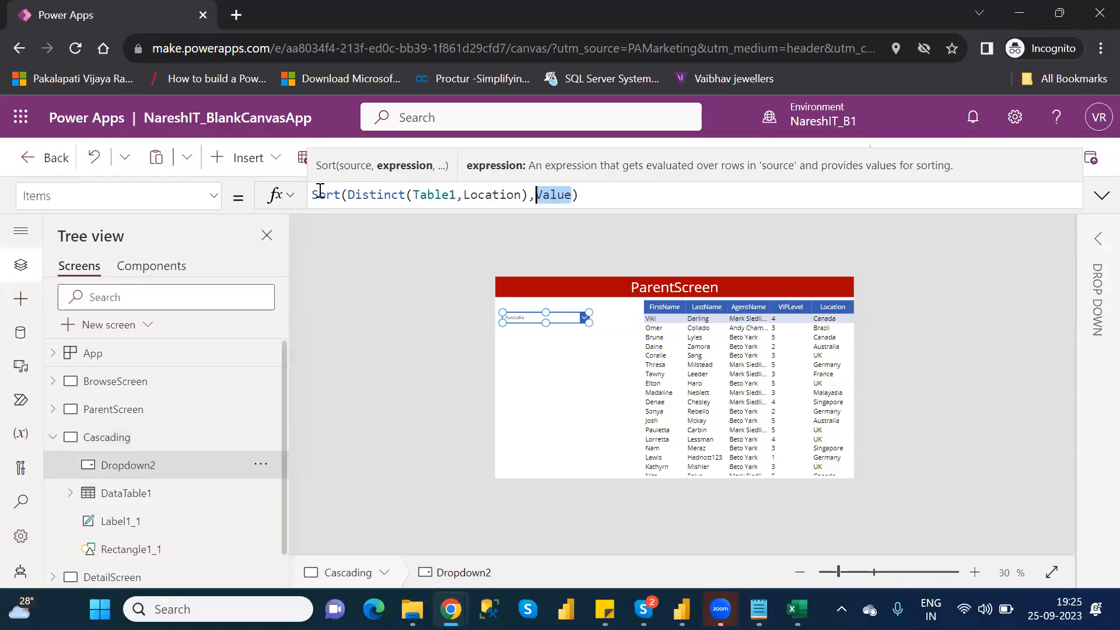
pyautogui.doubleClick(492, 196)
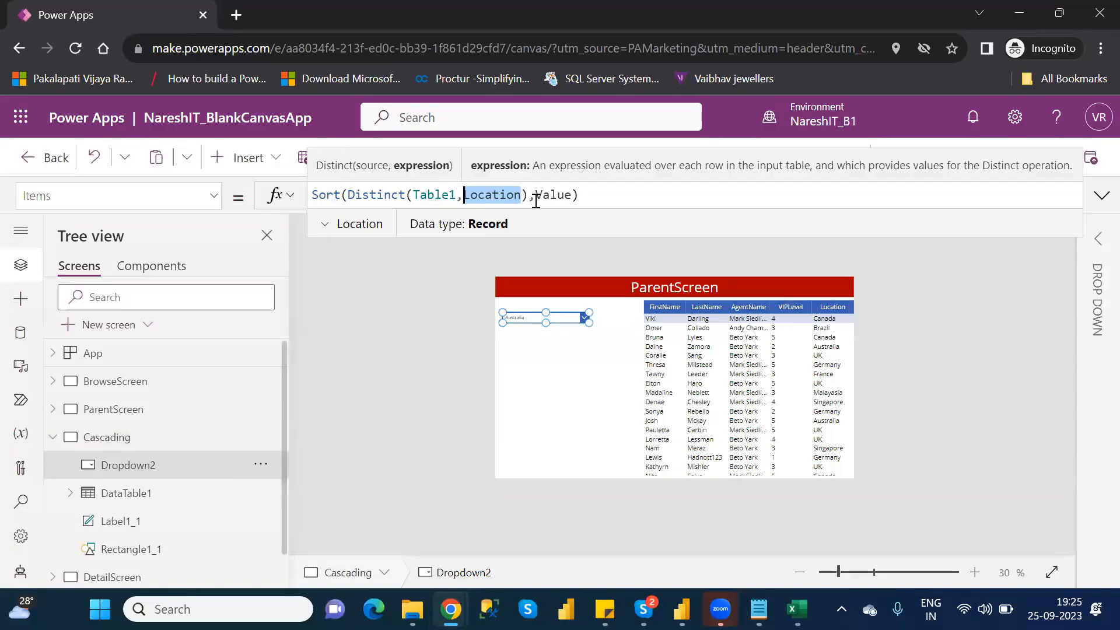
pyautogui.click(573, 195)
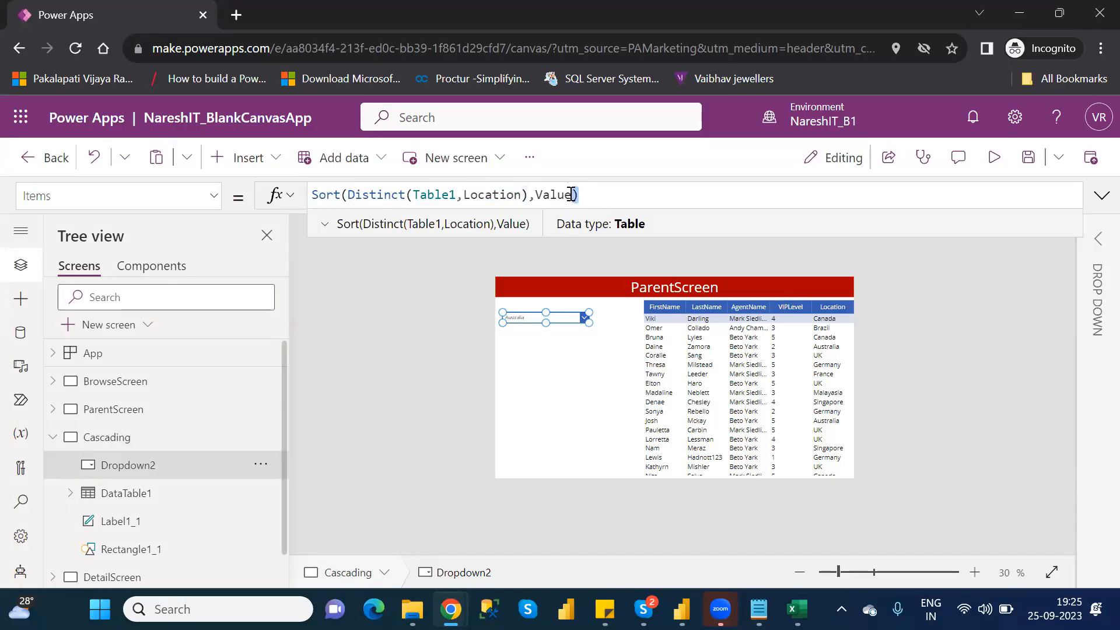
# - Delete the end of Dropdown2's Items formula and re-enter it as Sort(Distinct(Table1,Location),Value)
pyautogui.press('BackSpace')
pyautogui.press('BackSpace')
pyautogui.press('BackSpace')
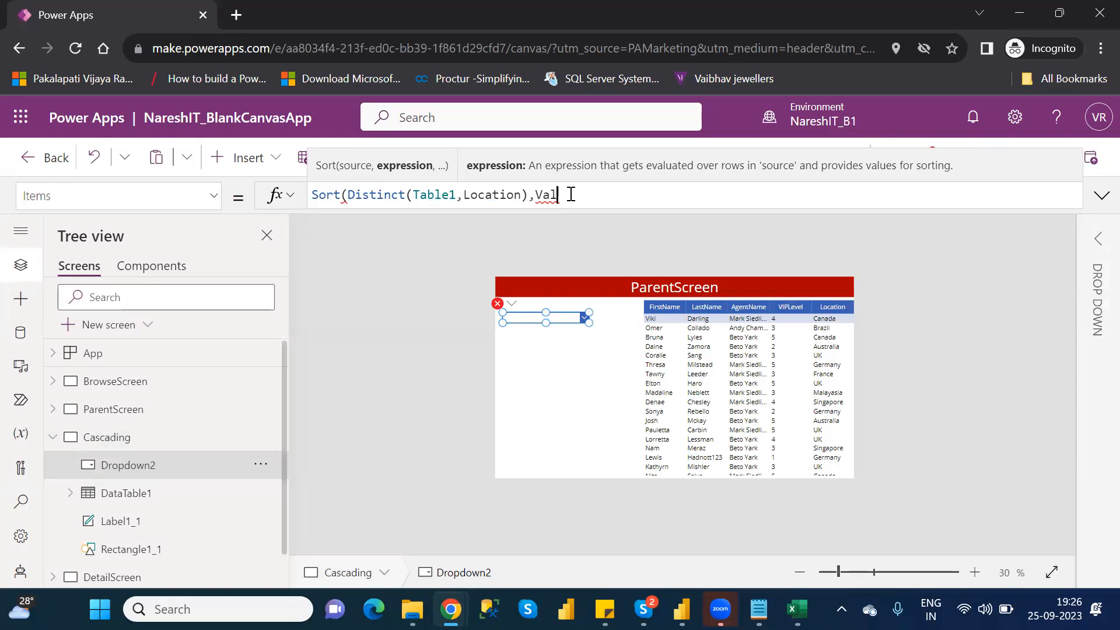
pyautogui.doubleClick(481, 195)
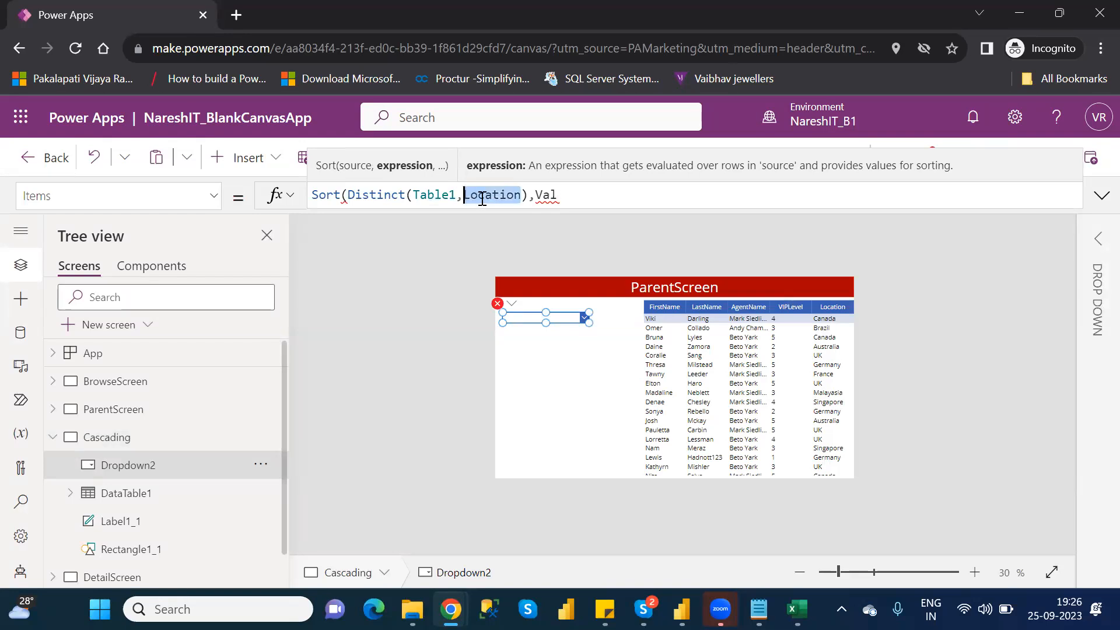
pyautogui.click(581, 199)
pyautogui.press('BackSpace')
pyautogui.press('BackSpace')
pyautogui.write('alue')
pyautogui.press('Down')
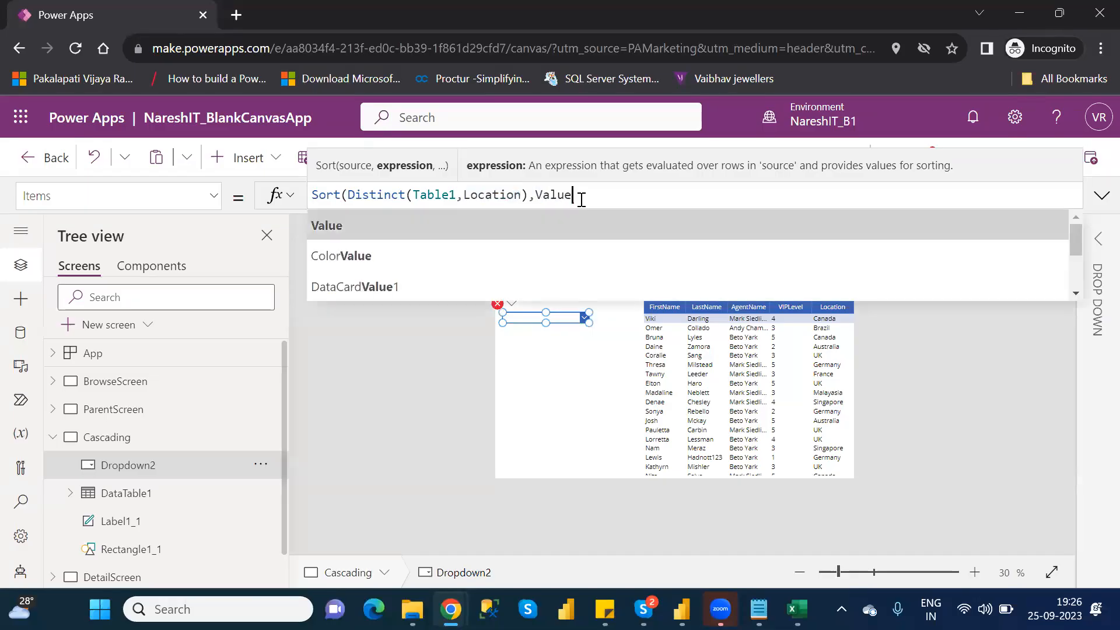
pyautogui.press('Return')
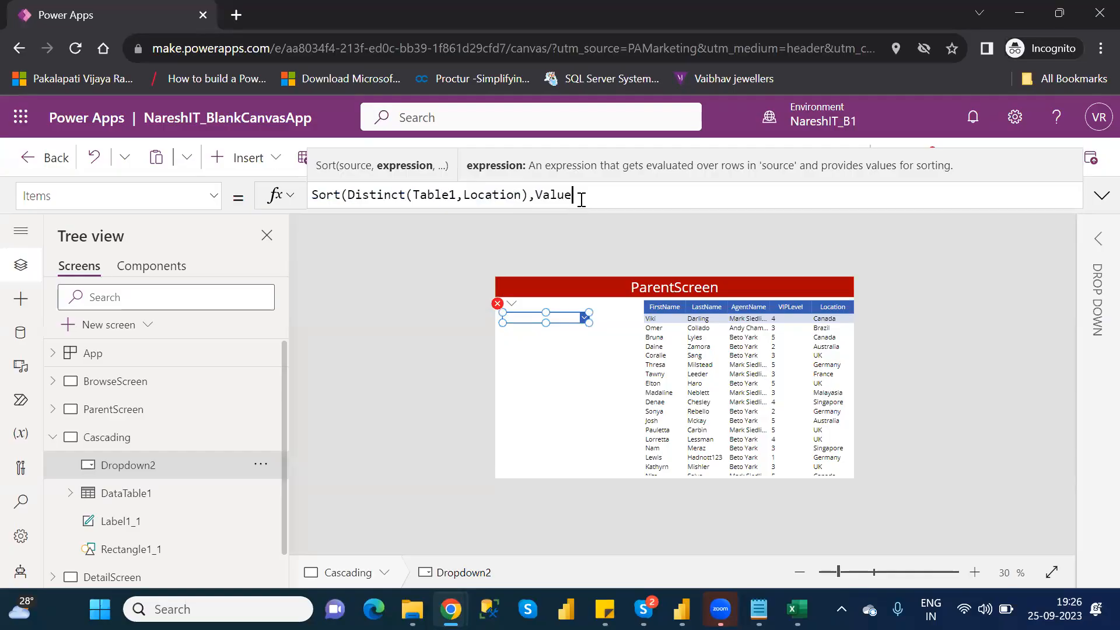
pyautogui.write(')')
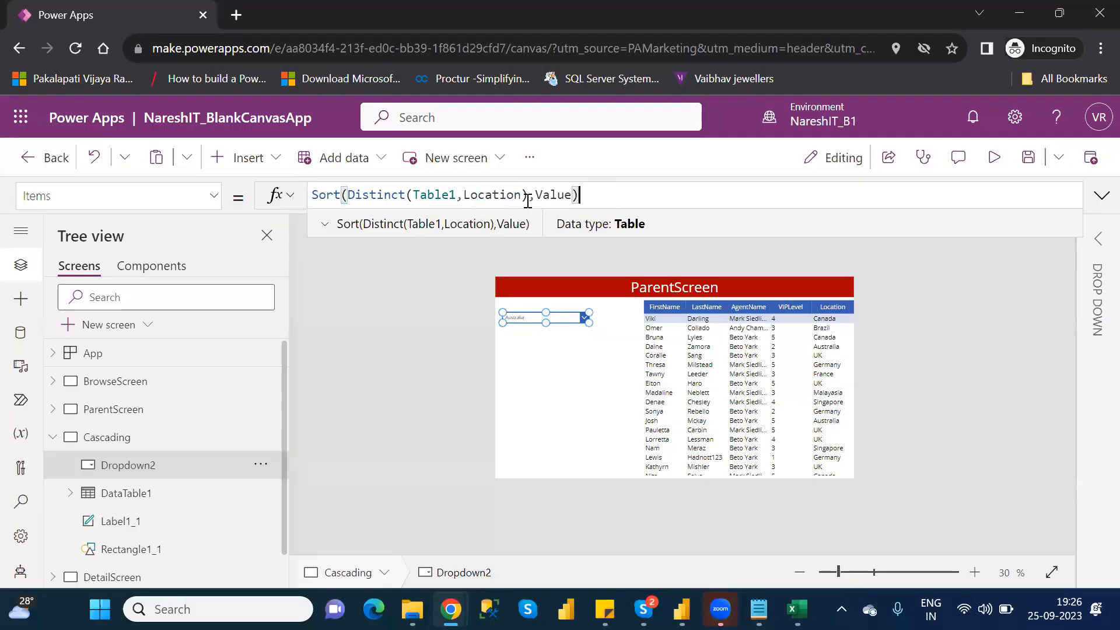
# - Review the Distinct(Table1,Location) part nested inside Dropdown2's Sort formula on the Cascading screen
pyautogui.moveTo(578, 195); pyautogui.dragTo(399, 194)
pyautogui.click(397, 192)
pyautogui.click(527, 195)
pyautogui.moveTo(528, 196); pyautogui.dragTo(343, 197)
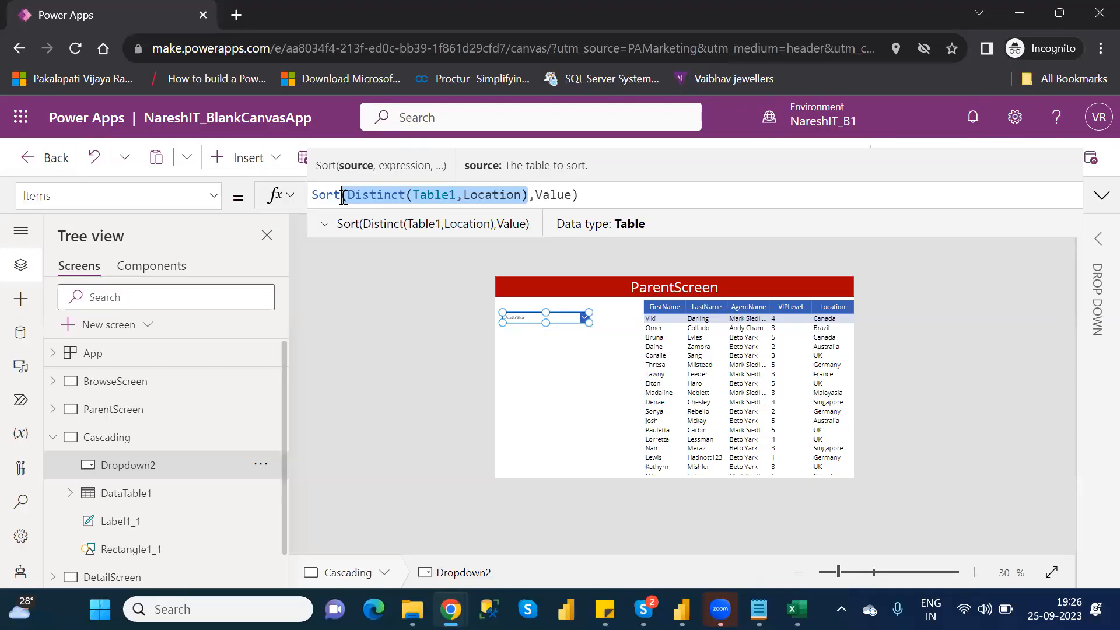
pyautogui.click(561, 366)
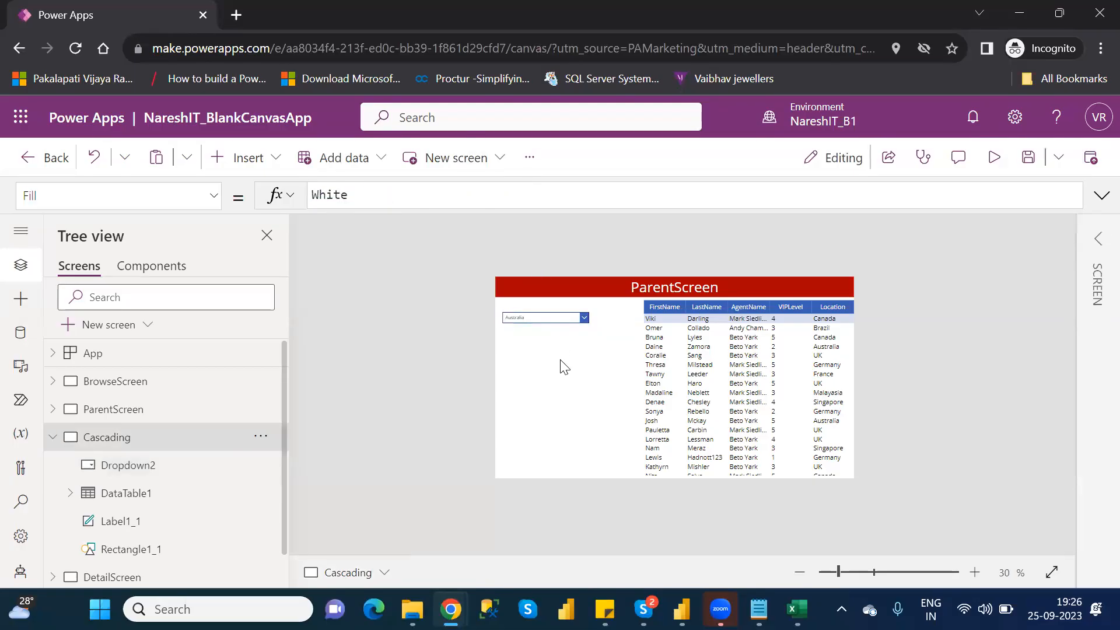
pyautogui.click(550, 313)
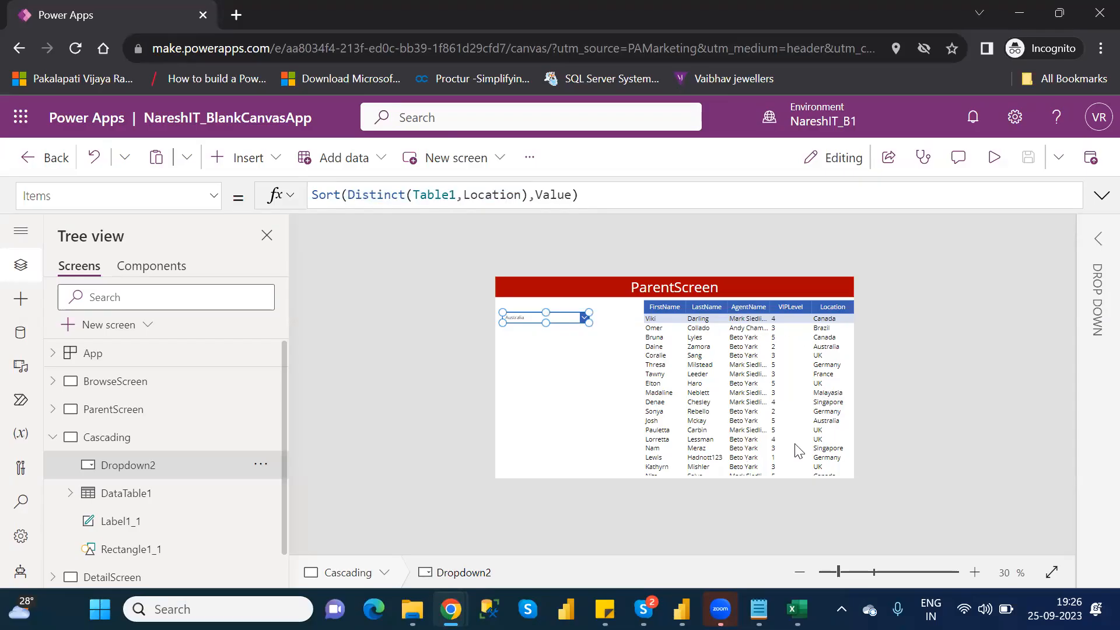
# - Wrap Table1 in DataTable1's Items formula with a Filter function, leaving it ready for the logical test as Filter(Table1,
pyautogui.click(150, 507)
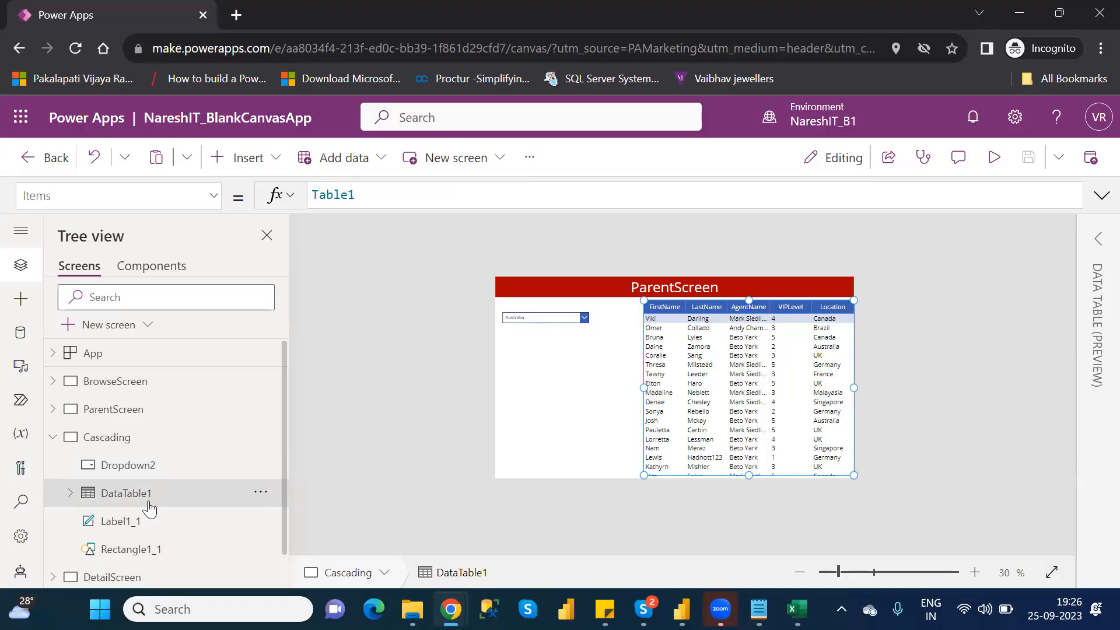
pyautogui.click(313, 196)
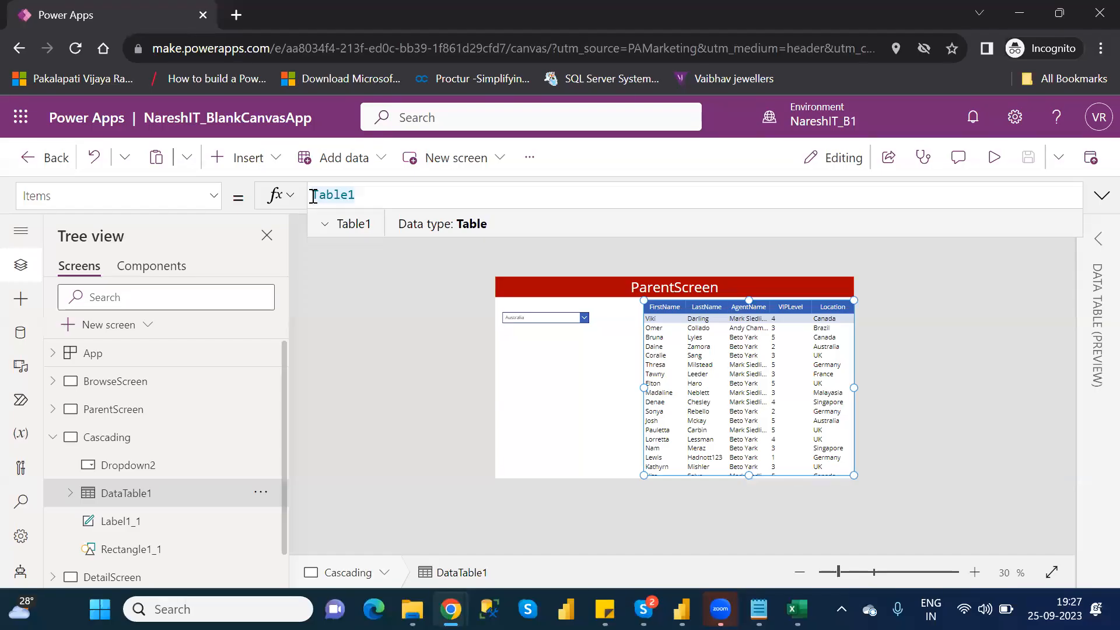
pyautogui.write('Filter')
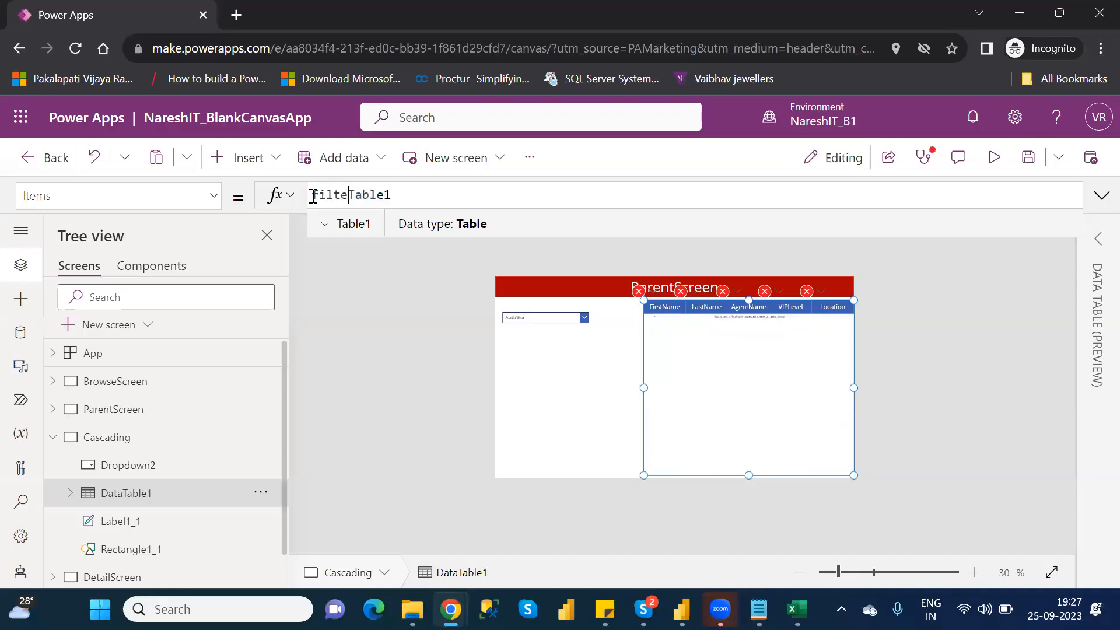
pyautogui.write('(')
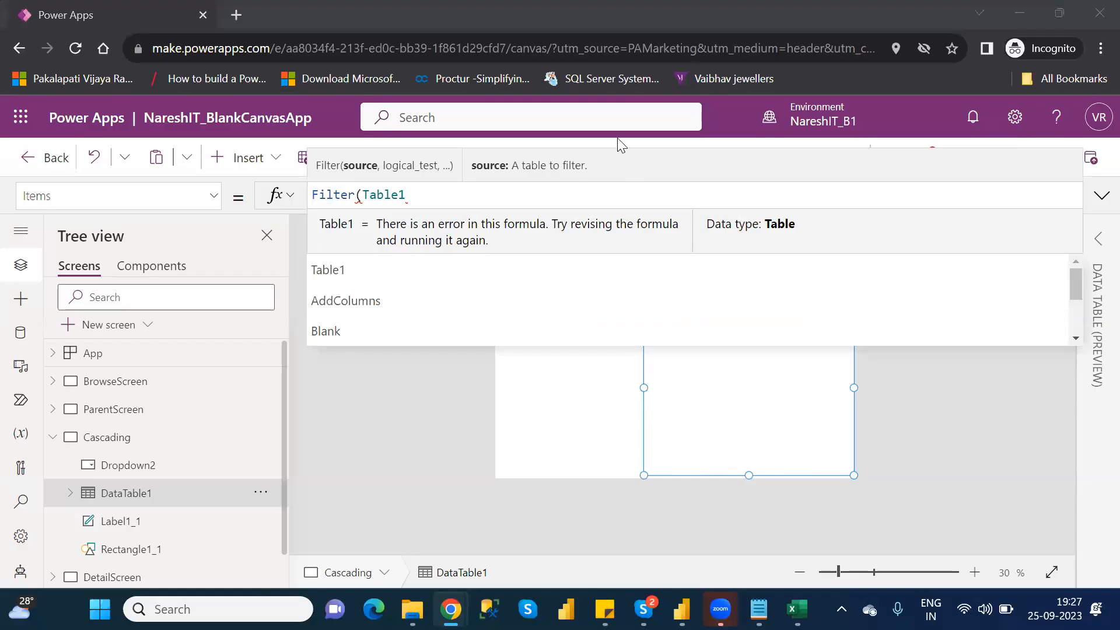
pyautogui.click(460, 197)
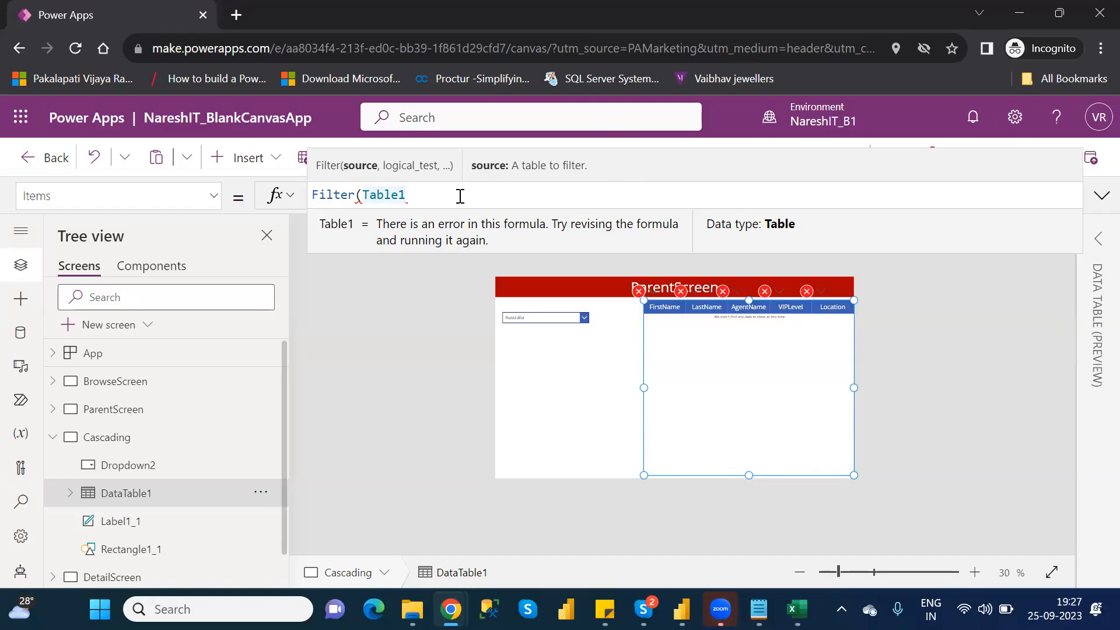
pyautogui.write(',')
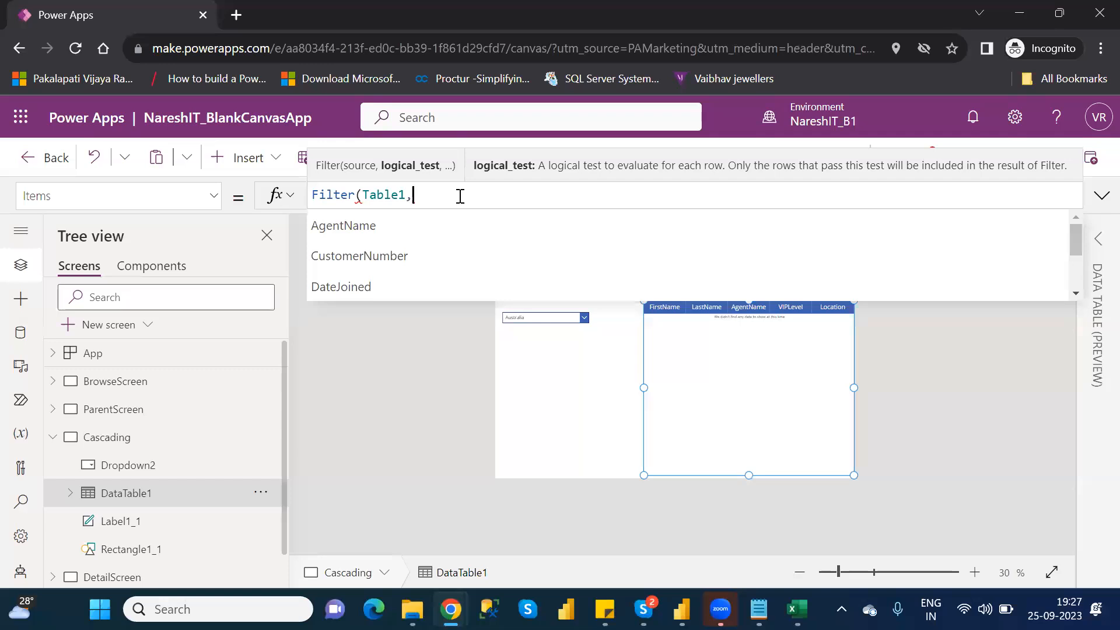
# - Begin the logical test of DataTable1's Filter formula with the Location column and an equals sign
pyautogui.press('Down')
pyautogui.press('Down')
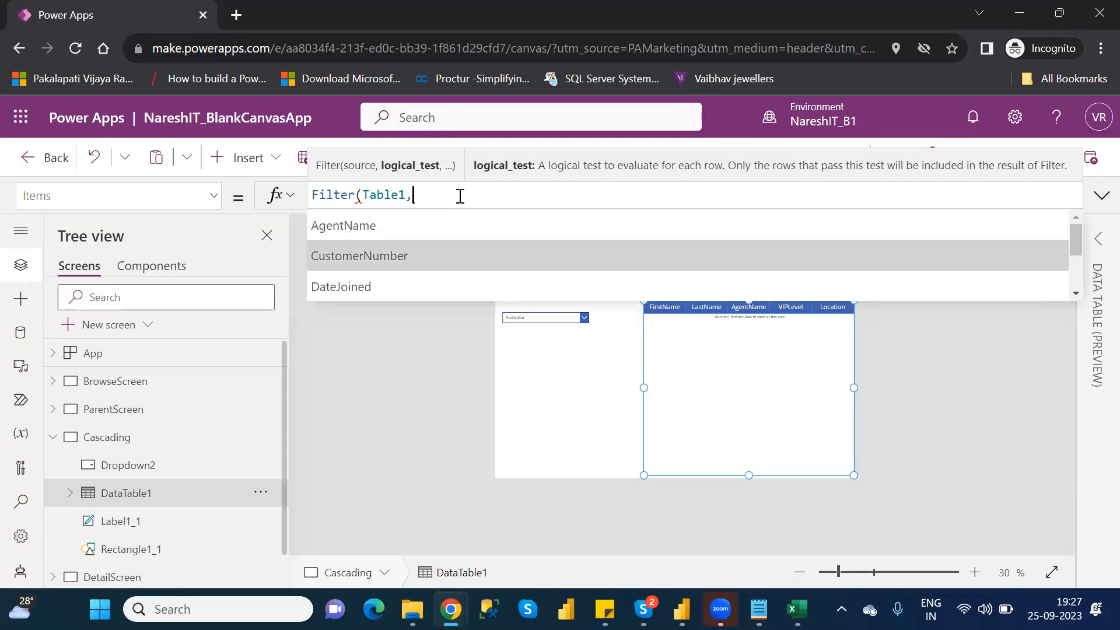
pyautogui.press('Down')
pyautogui.press('Down')
pyautogui.press('Down')
pyautogui.press('Down')
pyautogui.press('Down')
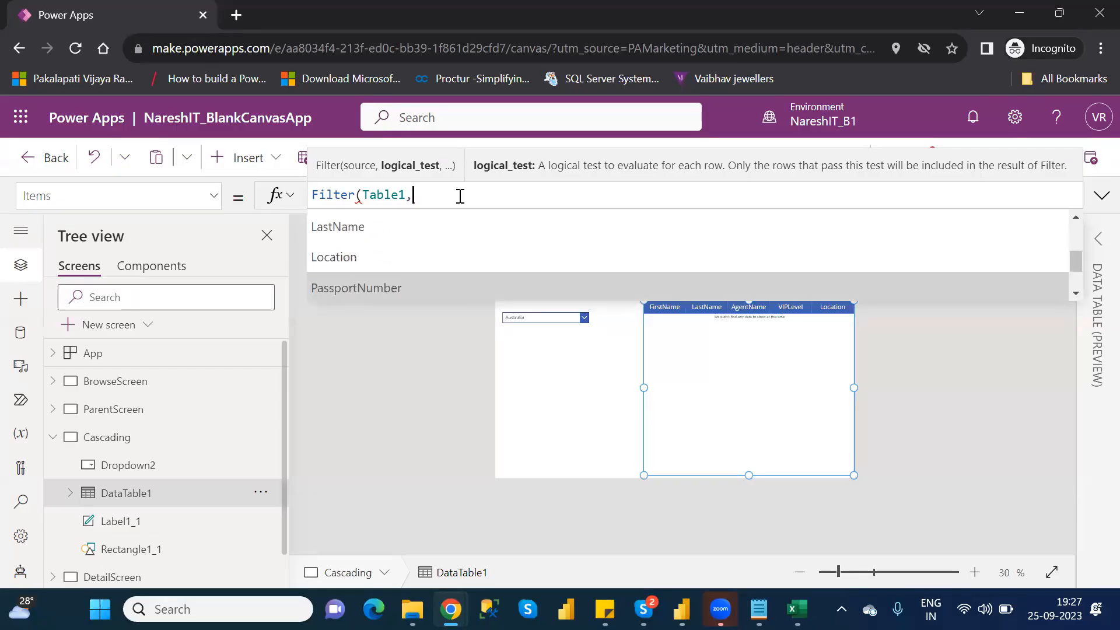
pyautogui.press('Up')
pyautogui.press('Tab')
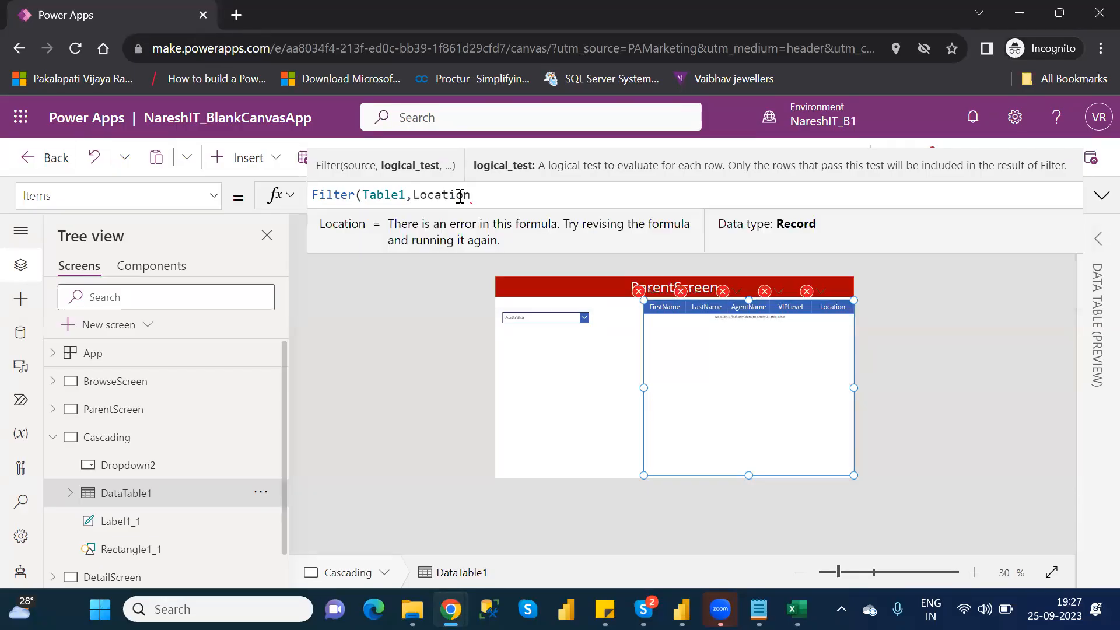
pyautogui.write('=')
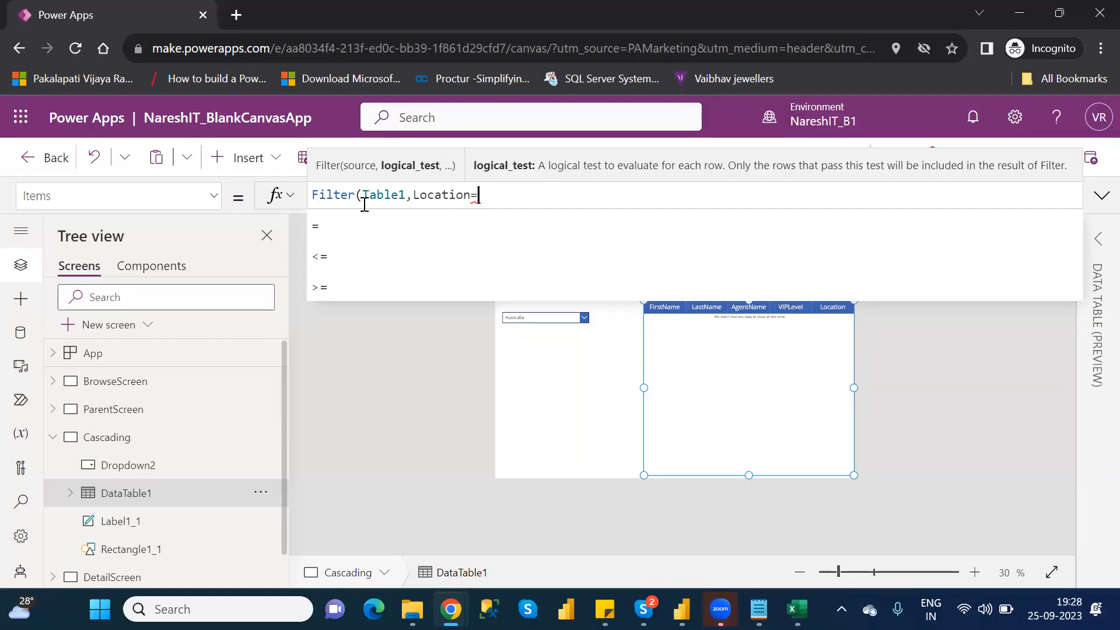
# - Reference Dropdown2 as the value compared with Location in DataTable1's Filter formula
pyautogui.doubleClick(434, 195)
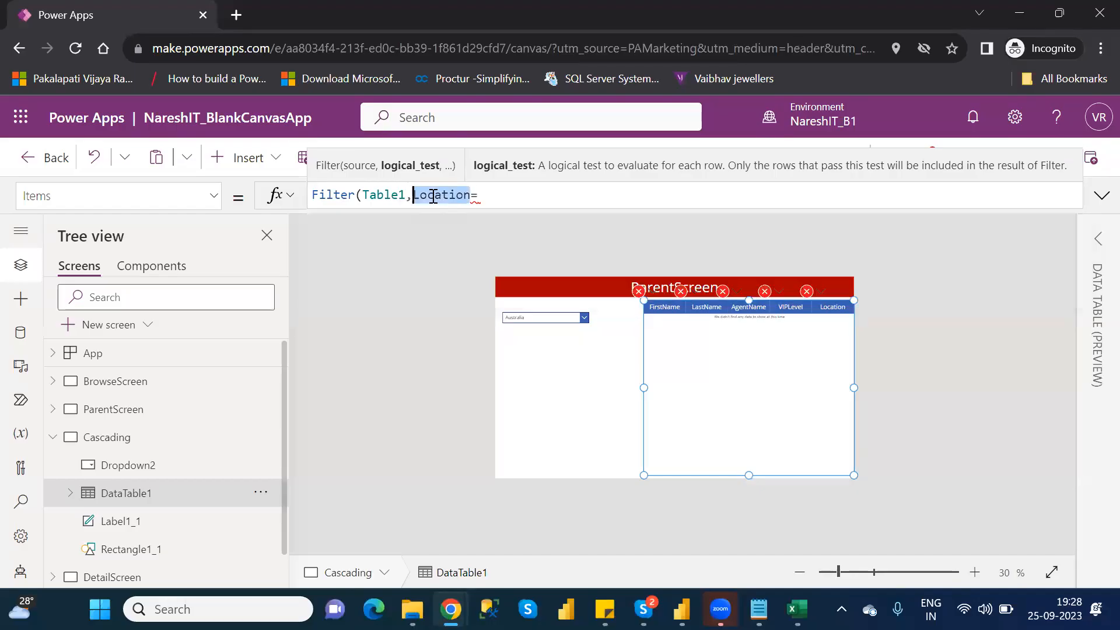
pyautogui.click(482, 197)
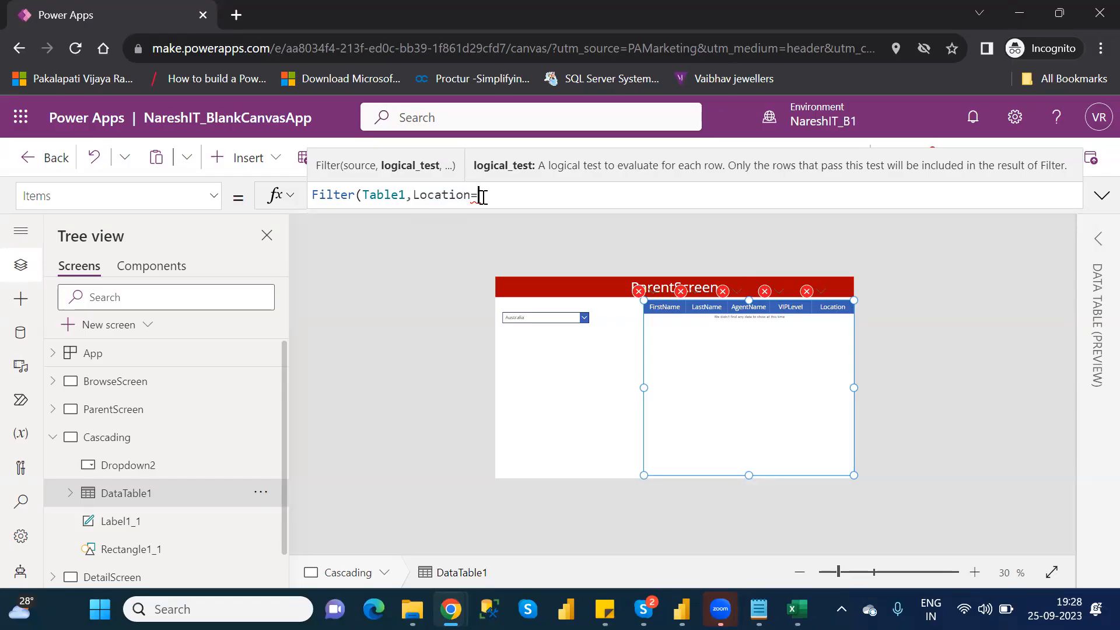
pyautogui.write('drop')
pyautogui.press('Down')
pyautogui.press('Down')
pyautogui.press('Down')
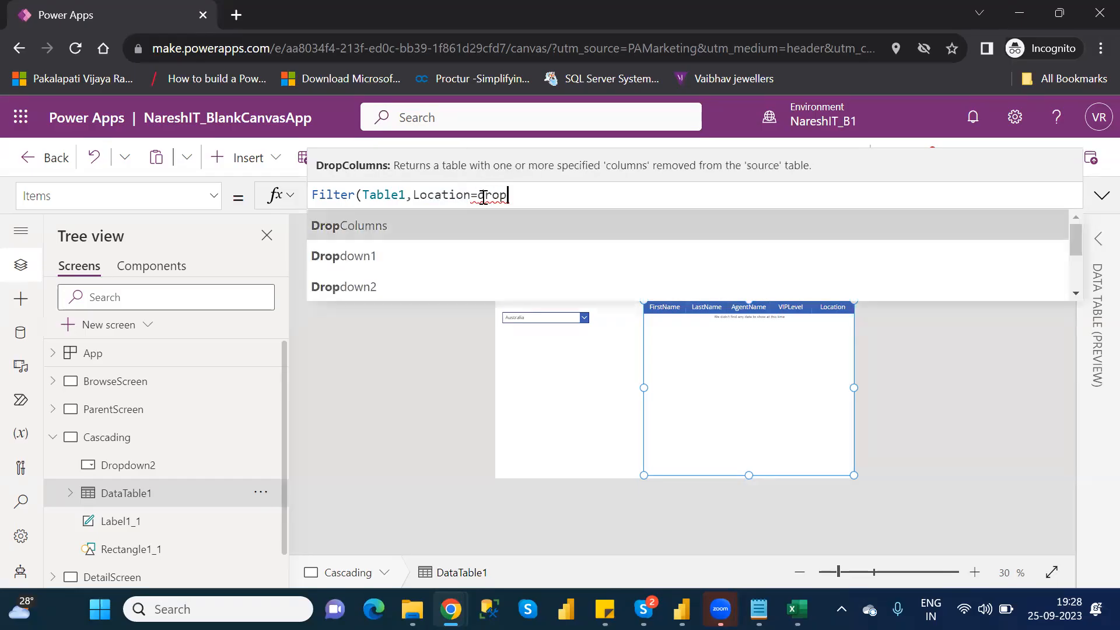
pyautogui.press('Tab')
pyautogui.write('.')
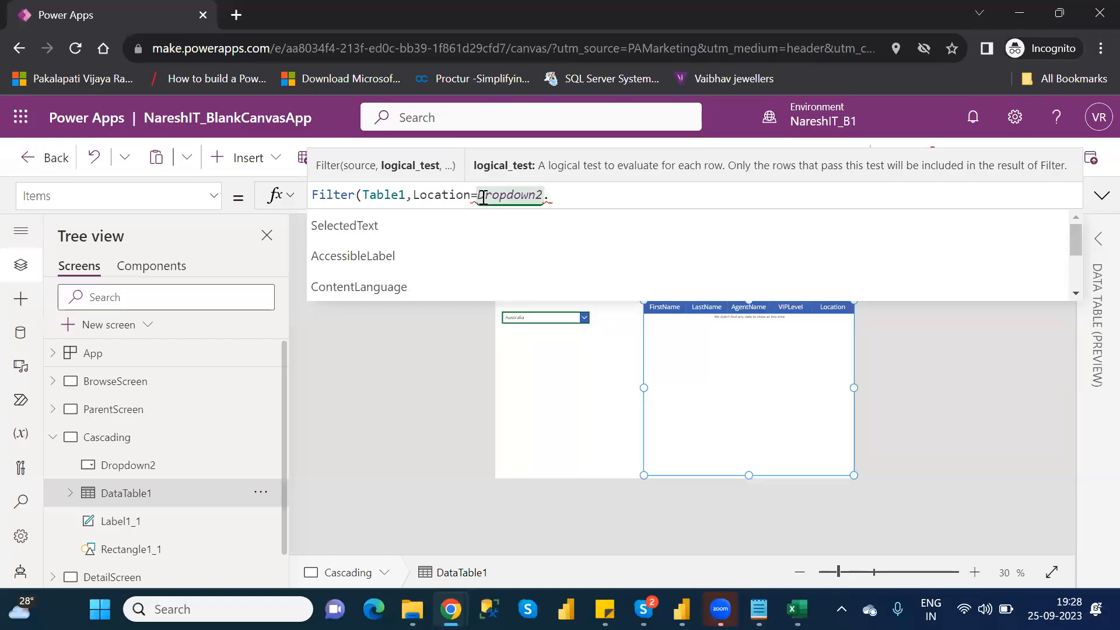
# - Look through the properties suggested for Dropdown2 in DataTable1's Filter formula, returning to SelectedText
pyautogui.press('Down')
pyautogui.press('Down')
pyautogui.press('Down')
pyautogui.press('Down')
pyautogui.press('Down')
pyautogui.press('Down')
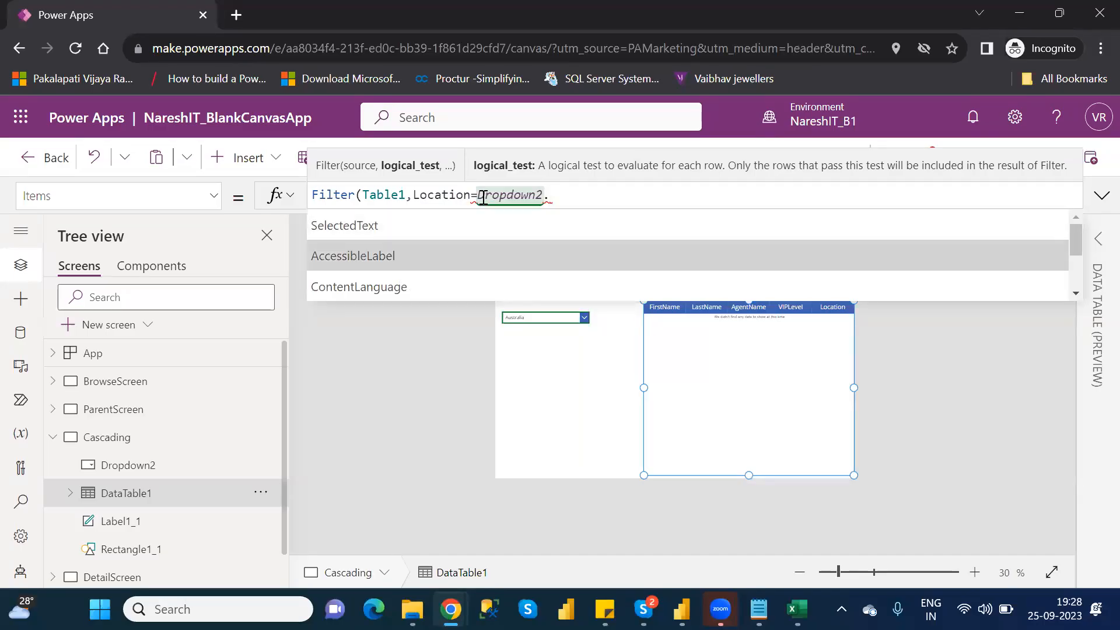
pyautogui.press('Down')
pyautogui.press('Down')
pyautogui.press('Down')
pyautogui.press('Down')
pyautogui.press('Down')
pyautogui.press('Down')
pyautogui.press('Down')
pyautogui.press('Down')
pyautogui.press('Down')
pyautogui.press('Down')
pyautogui.press('Down')
pyautogui.press('Down')
pyautogui.press('Down')
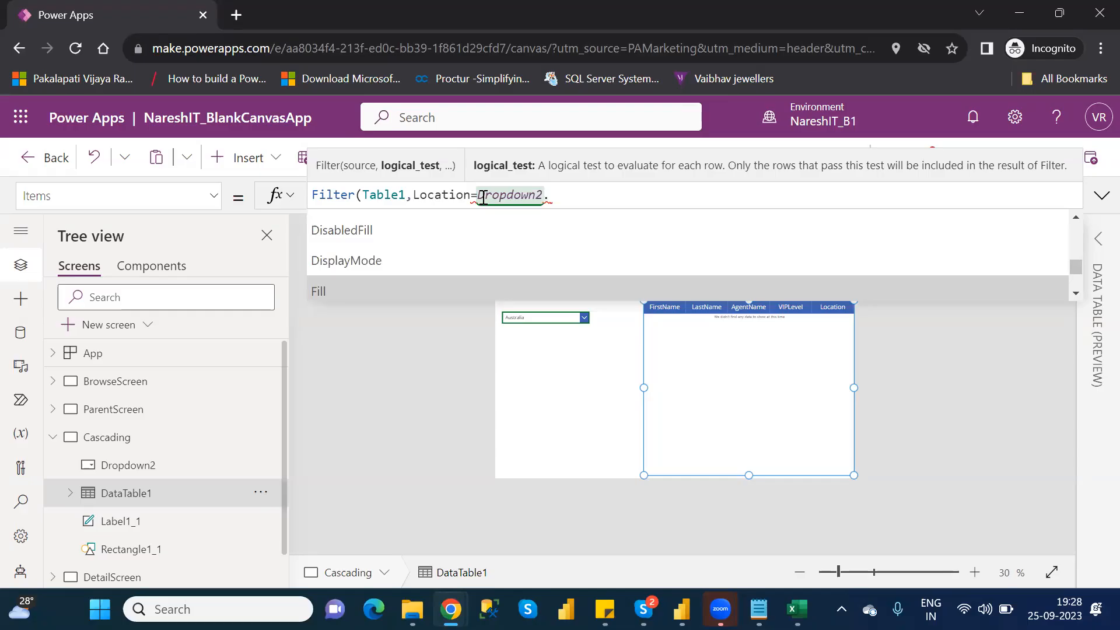
pyautogui.press('Down')
pyautogui.press('Down')
pyautogui.press('Down')
pyautogui.press('Down')
pyautogui.press('Down')
pyautogui.press('Down')
pyautogui.press('Down')
pyautogui.press('Down')
pyautogui.press('Down')
pyautogui.press('Down')
pyautogui.press('Up')
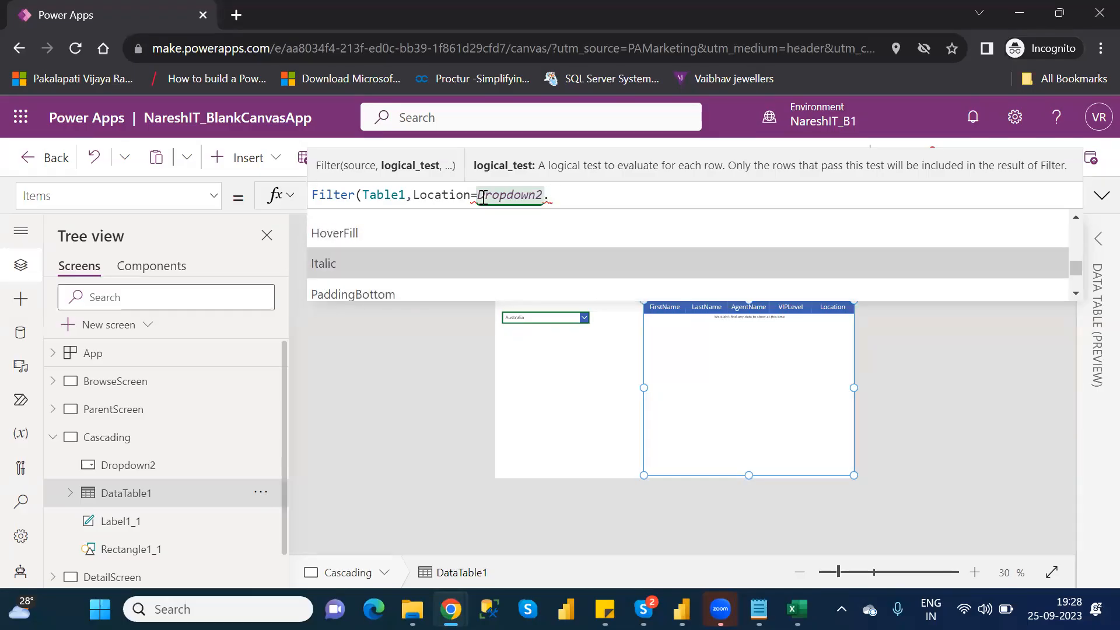
pyautogui.press('Up')
pyautogui.press('Up')
pyautogui.press('Up')
pyautogui.press('Up')
pyautogui.press('Up')
pyautogui.press('Up')
pyautogui.press('Up')
pyautogui.press('Up')
pyautogui.press('Up')
pyautogui.press('Up')
pyautogui.press('Up')
pyautogui.press('Up')
pyautogui.press('Up')
pyautogui.press('Up')
pyautogui.press('Up')
pyautogui.press('Up')
pyautogui.press('Up')
pyautogui.press('Up')
pyautogui.press('Up')
pyautogui.press('Up')
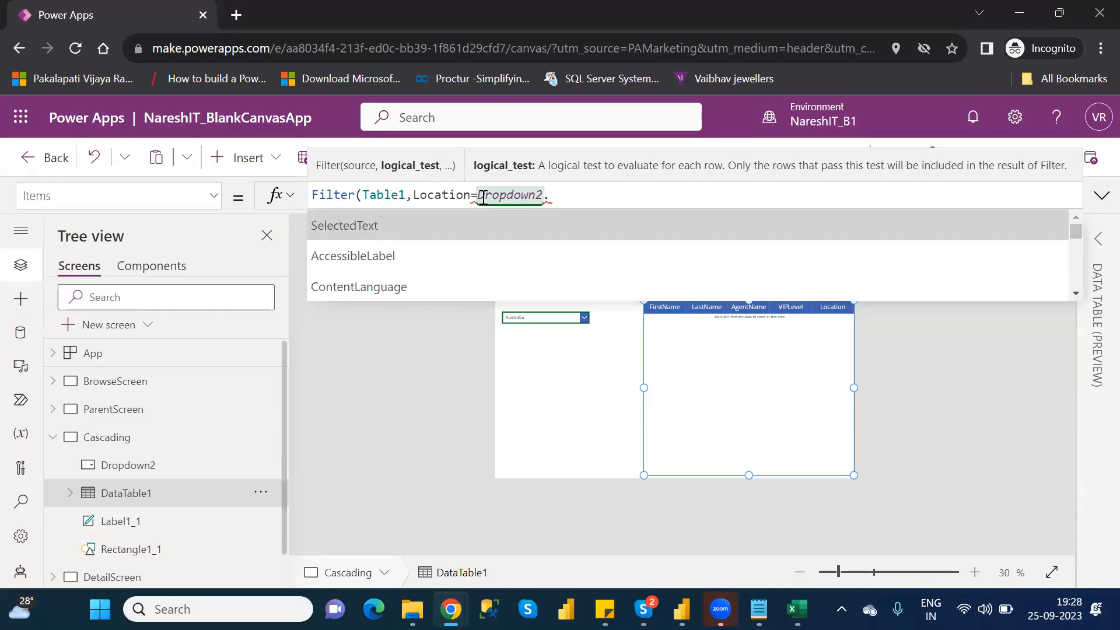
# - Complete the comparison with Dropdown2's SelectedText.Value and close the Filter formula as Filter(Table1,Location=Dropdown2.SelectedText.Value)
pyautogui.press('Tab')
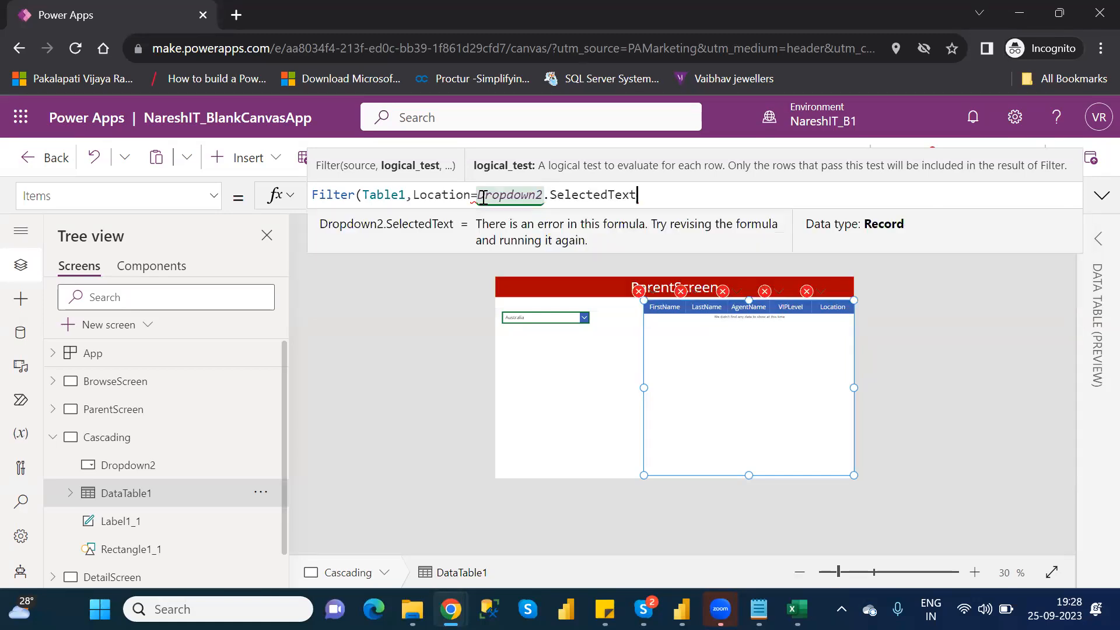
pyautogui.write('.')
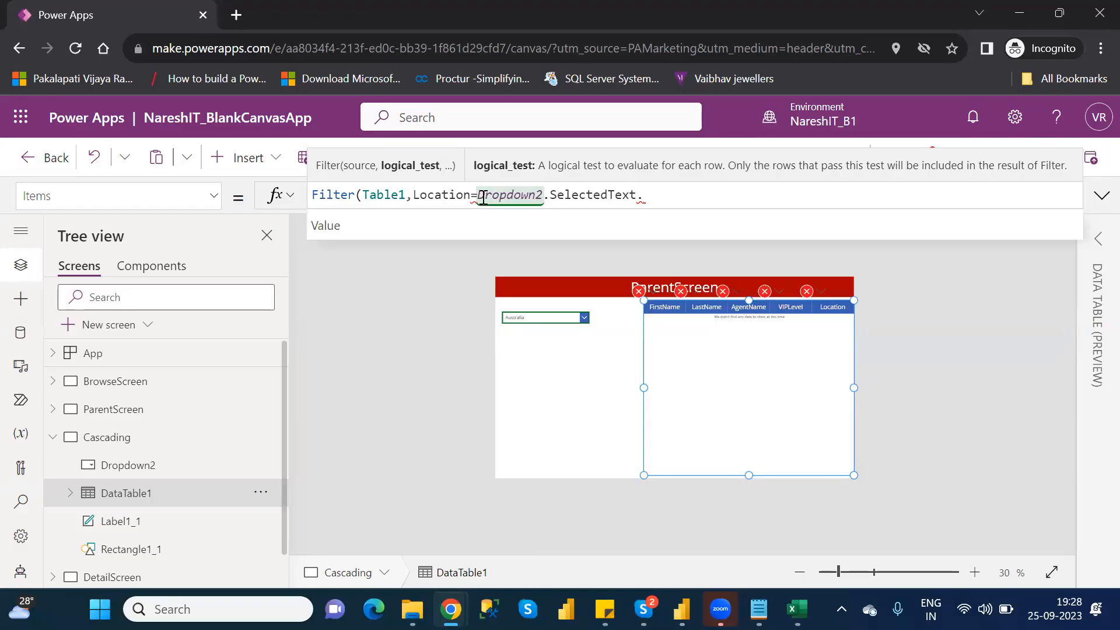
pyautogui.press('Tab')
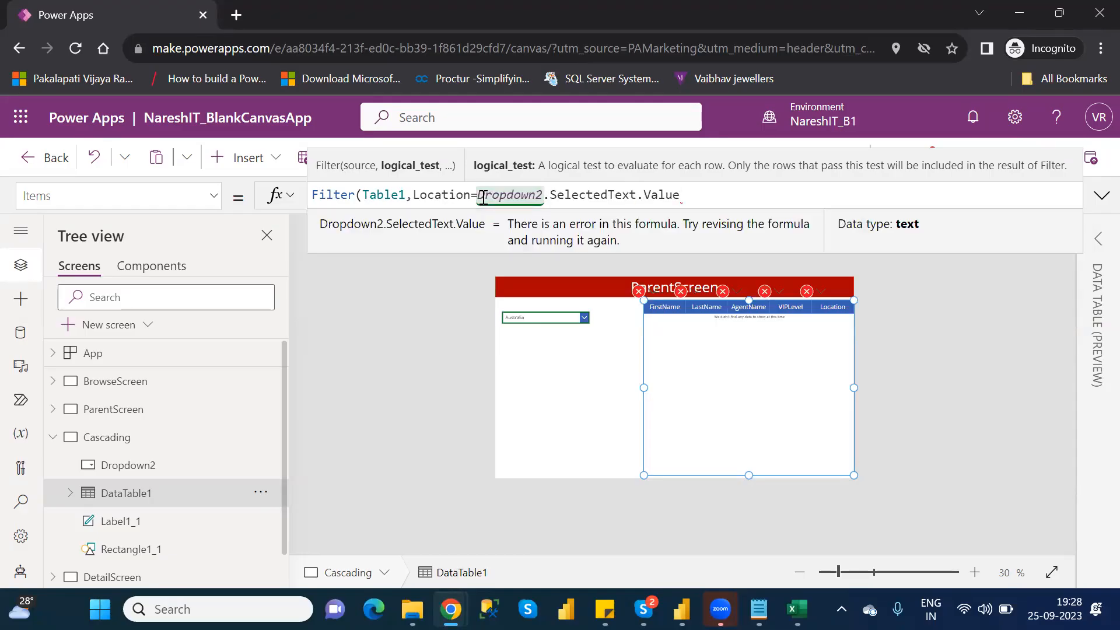
pyautogui.write(')')
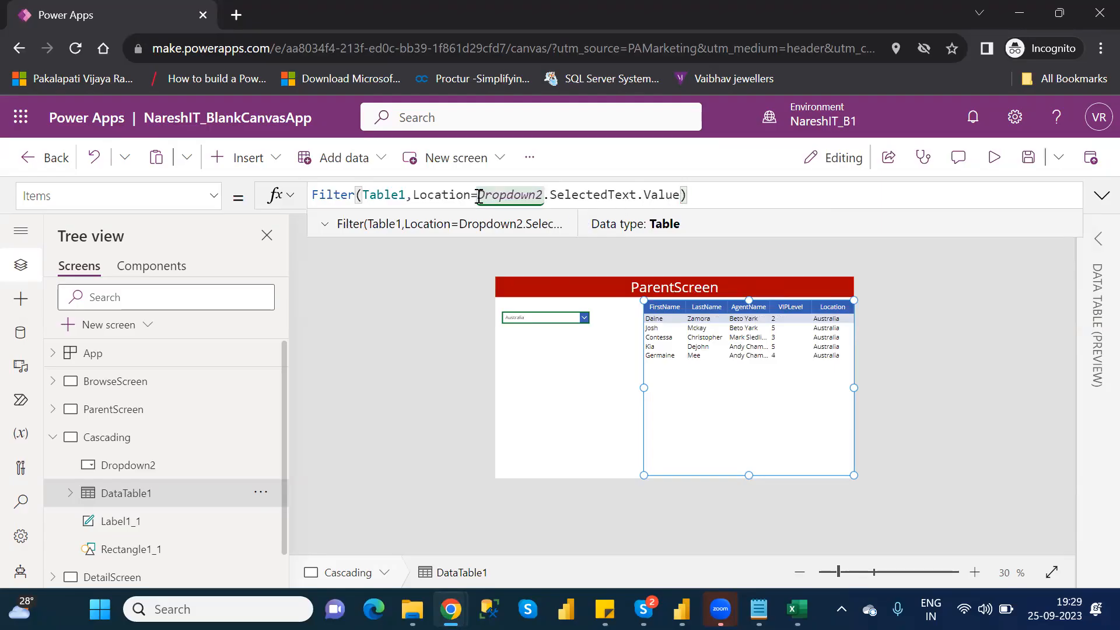
# - Review the Dropdown2.SelectedText.Value part of DataTable1's Filter formula
pyautogui.moveTo(478, 196); pyautogui.dragTo(681, 197)
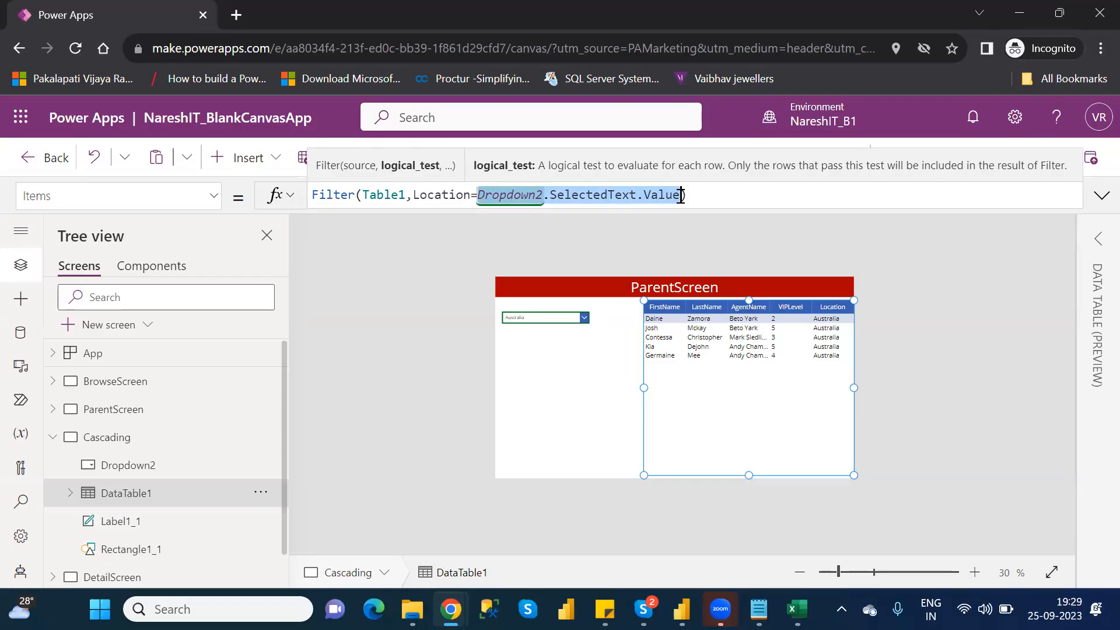
pyautogui.click(680, 195)
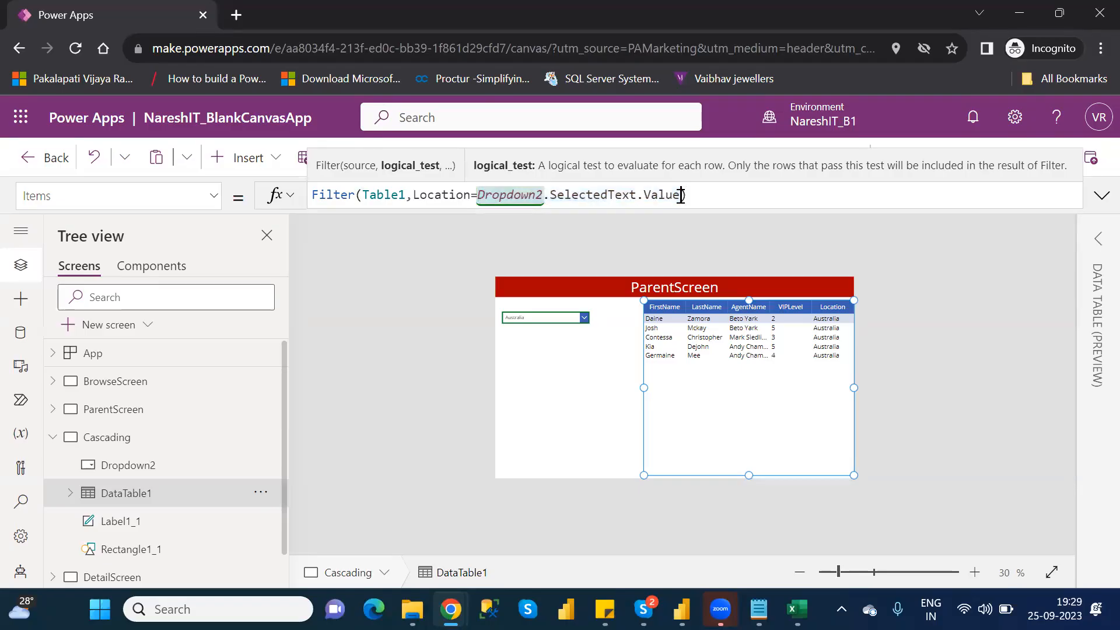
pyautogui.moveTo(681, 195); pyautogui.dragTo(549, 196)
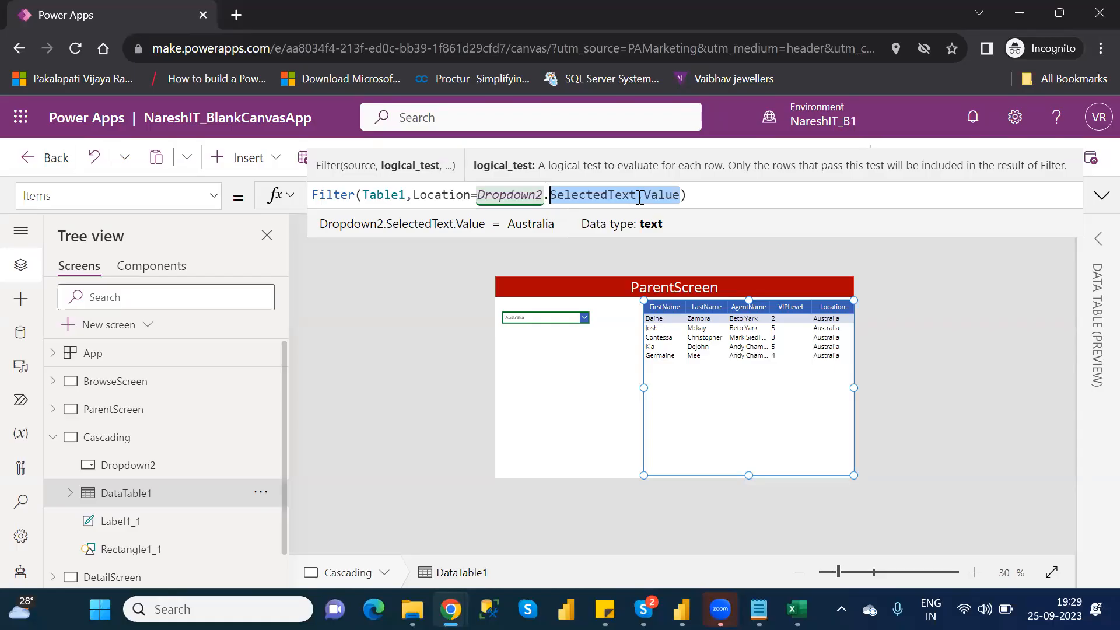
pyautogui.press('Right')
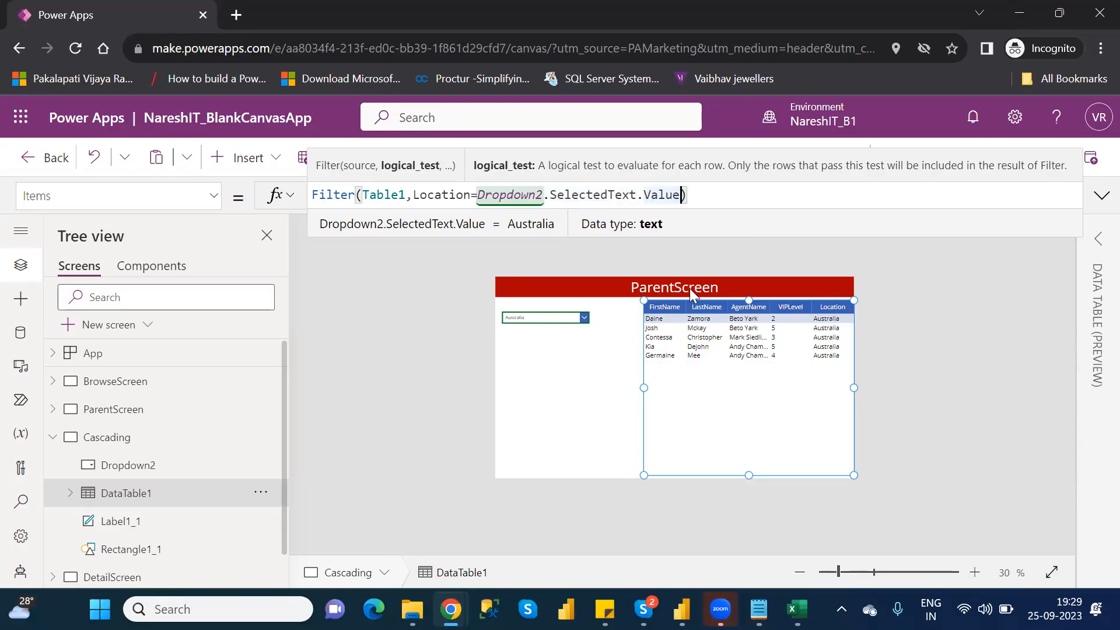
# - Preview the Cascading screen and test the table filter with the locations Brazil and Germany, then return to editing
pyautogui.click(960, 304)
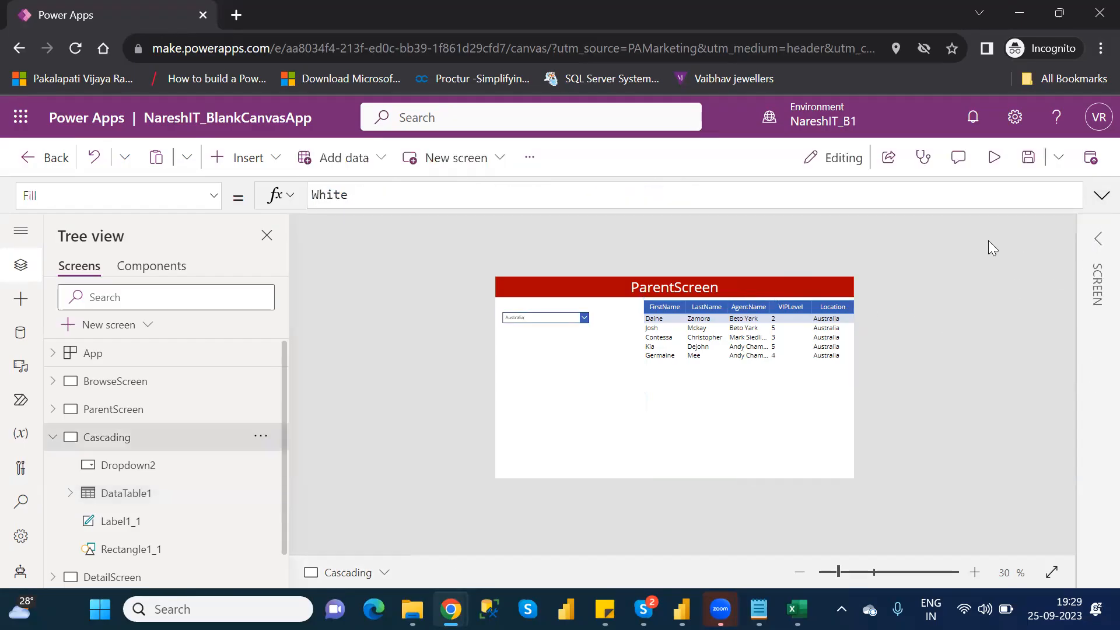
pyautogui.click(993, 164)
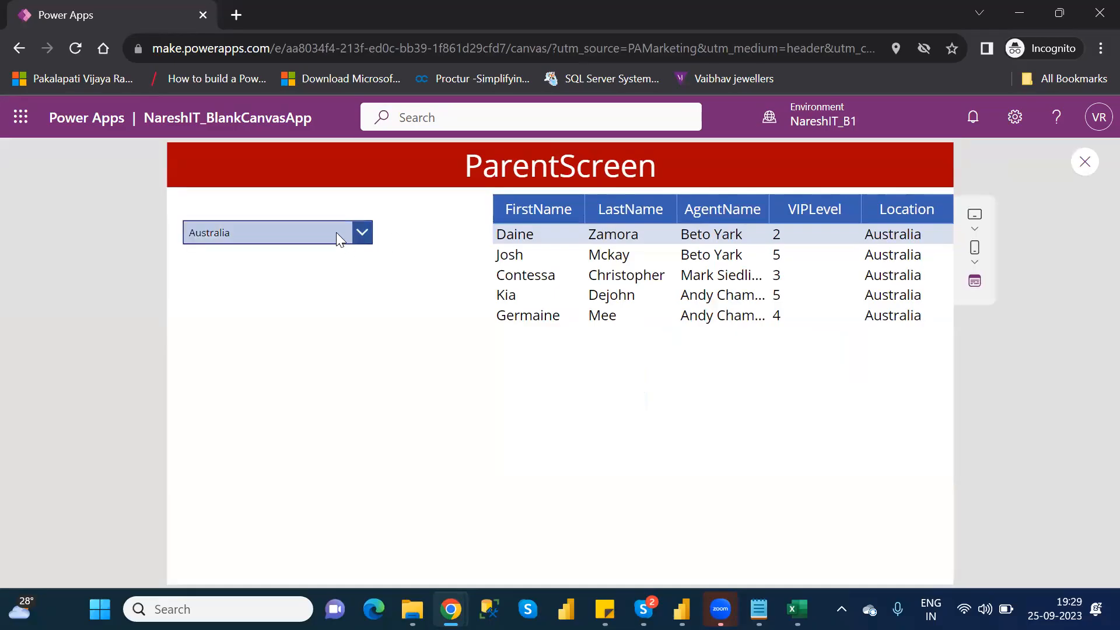
pyautogui.click(336, 232)
pyautogui.click(220, 282)
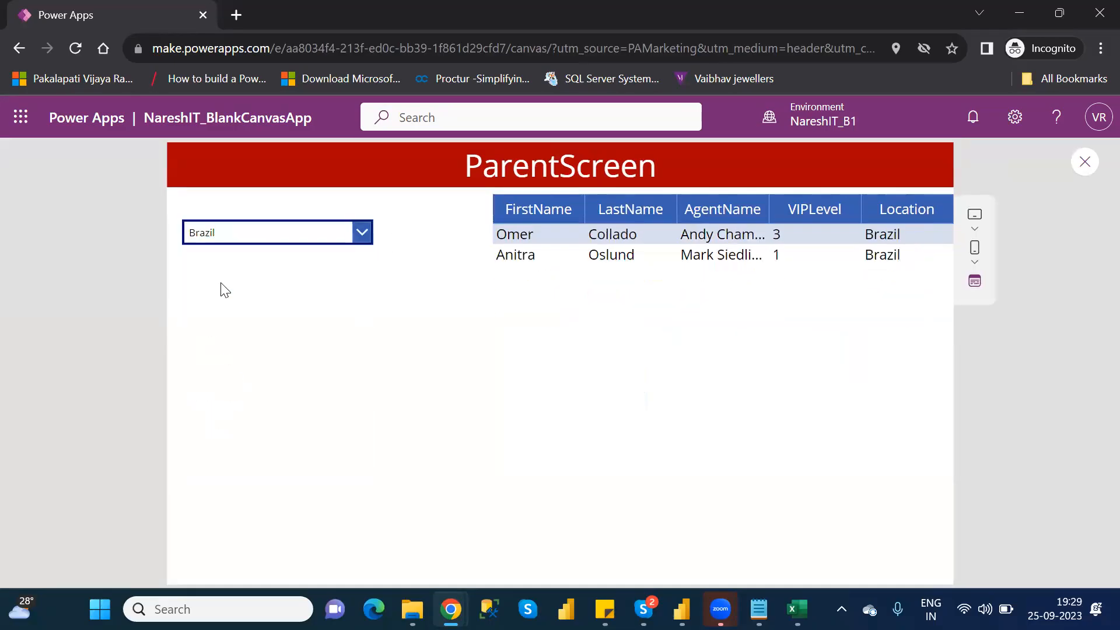
pyautogui.click(243, 227)
pyautogui.click(239, 357)
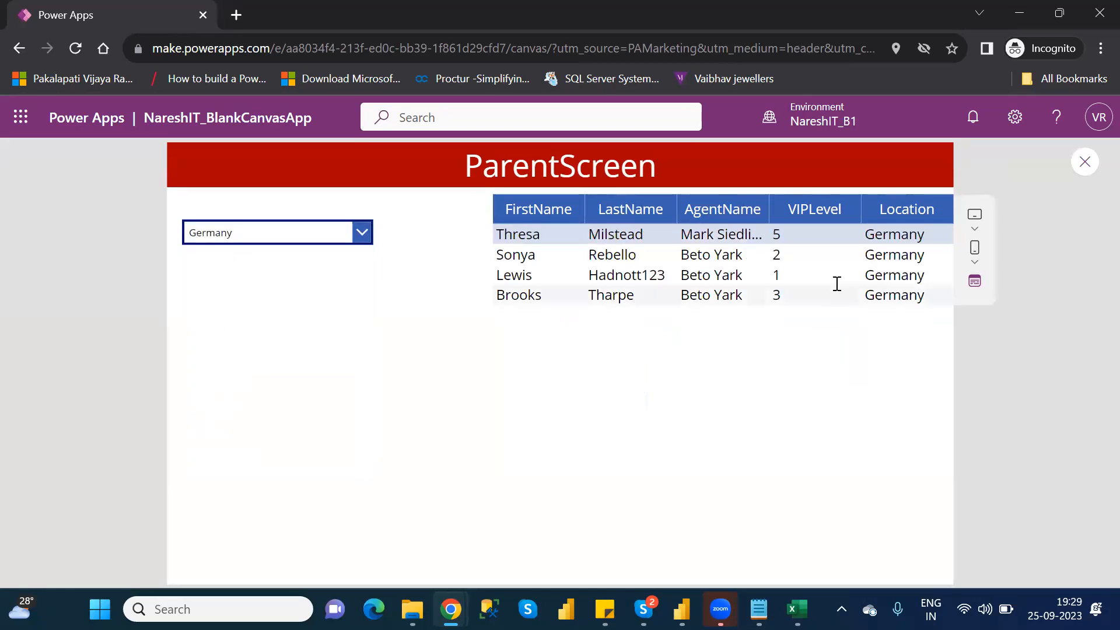
pyautogui.click(1094, 162)
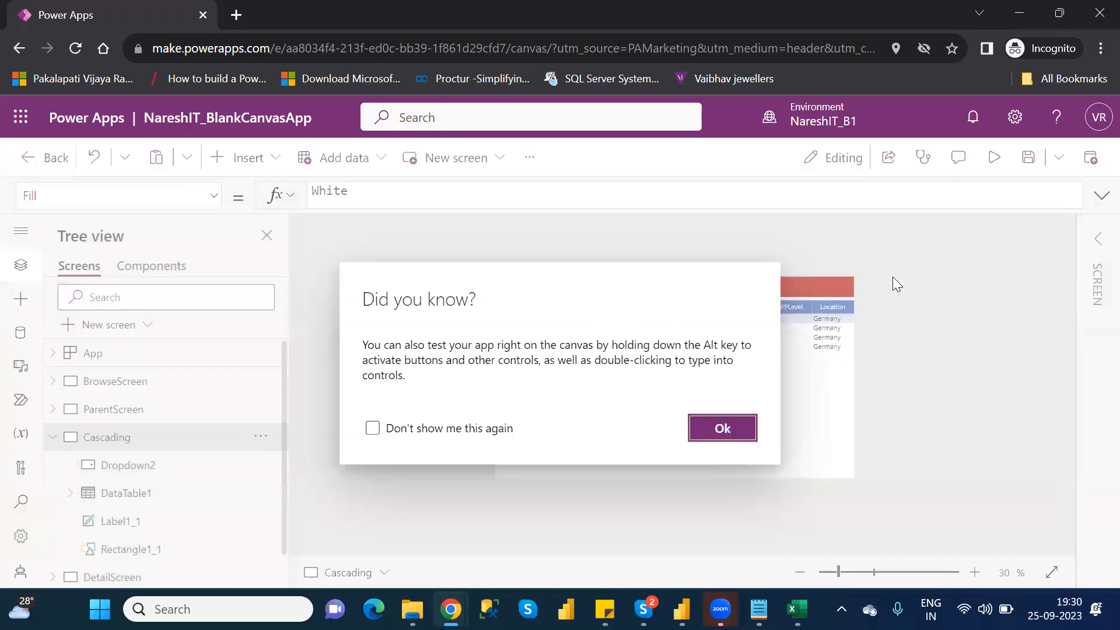
pyautogui.click(733, 429)
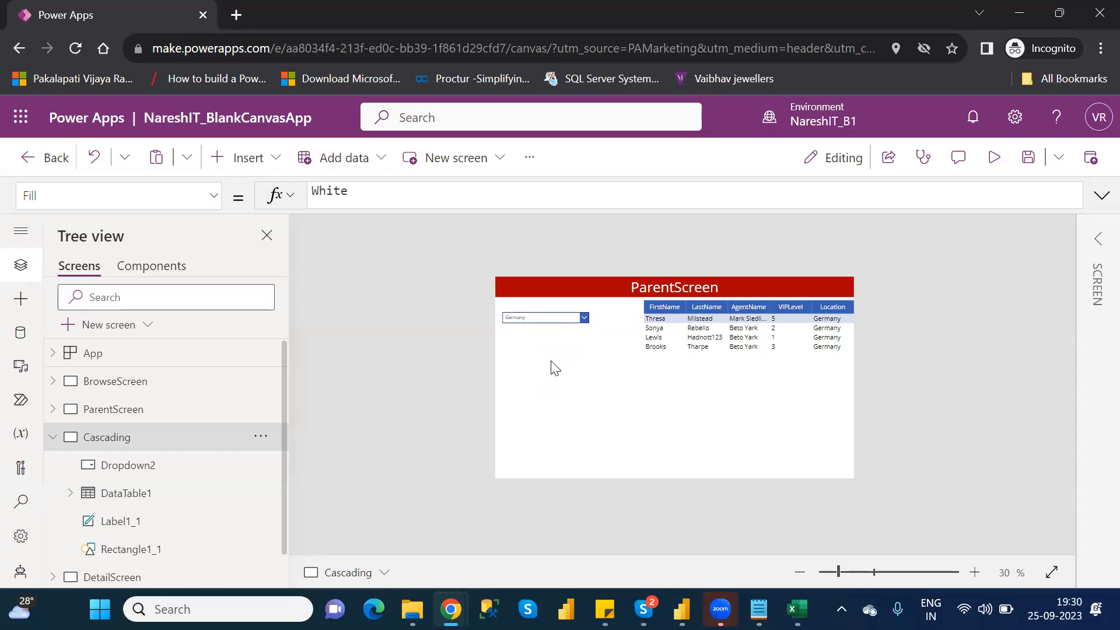
# - Insert a second drop-down on the Cascading screen and place it below the location drop-down, at about X 28, Y 296
pyautogui.click(238, 173)
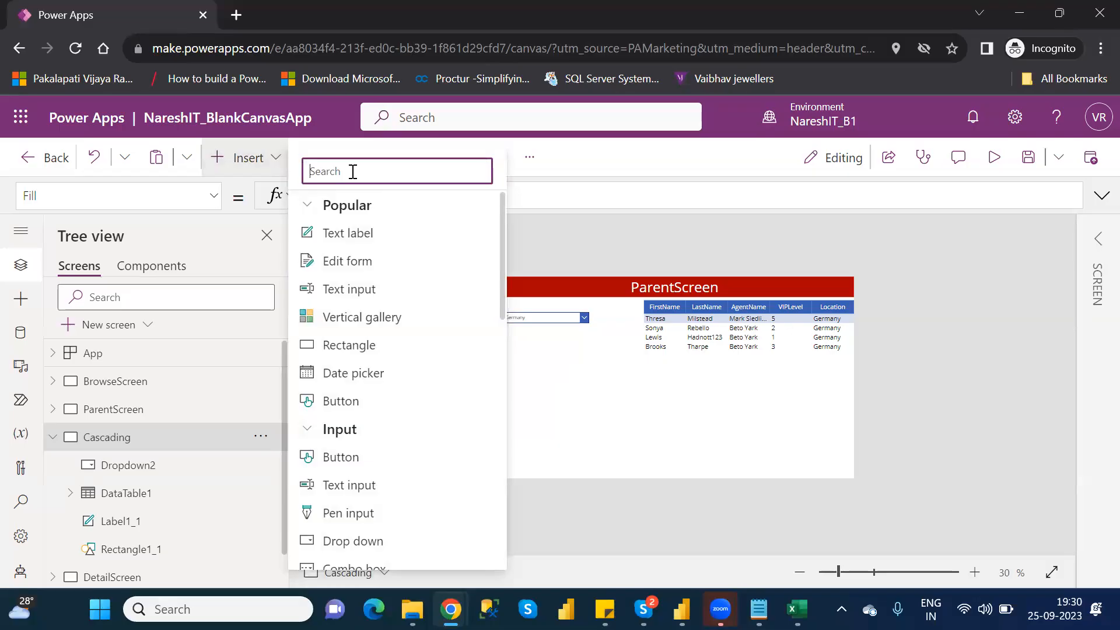
pyautogui.write('drop')
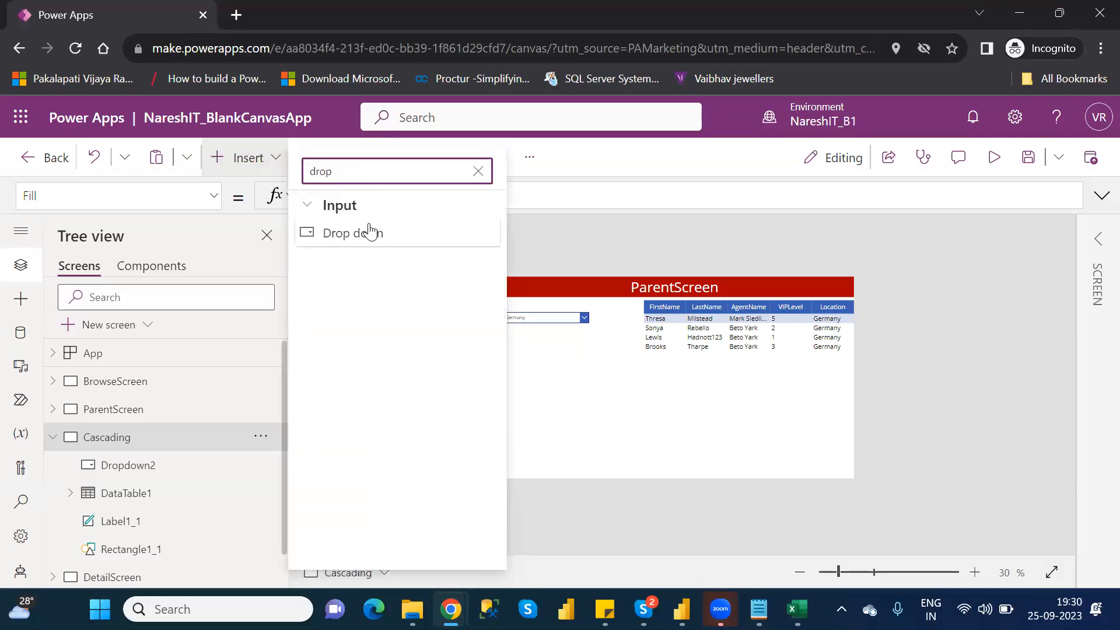
pyautogui.click(372, 233)
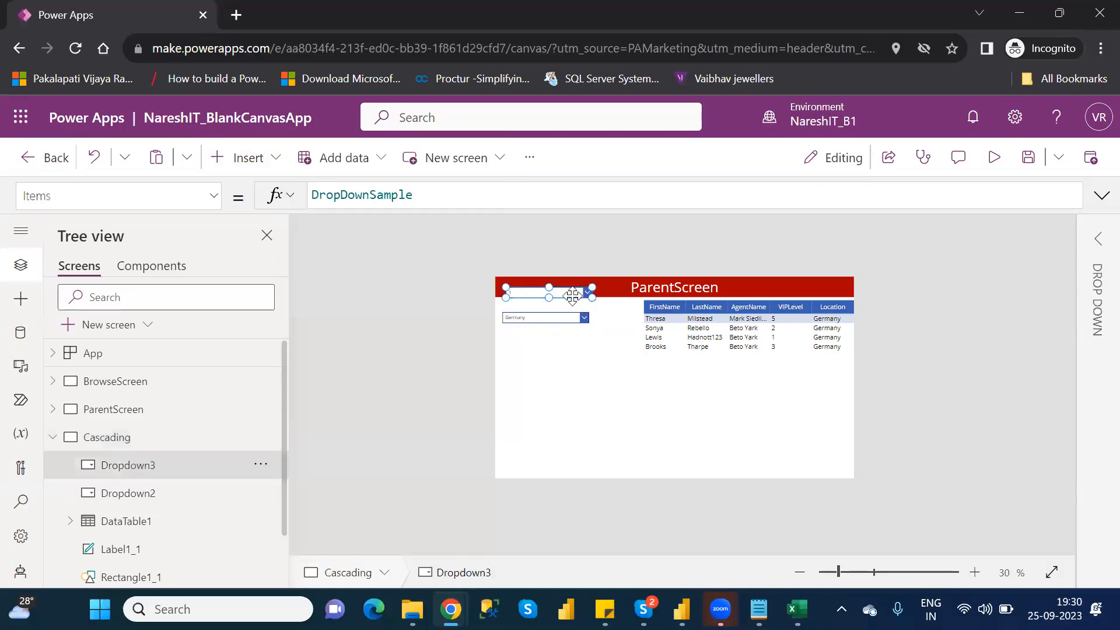
pyautogui.moveTo(572, 295); pyautogui.dragTo(566, 358)
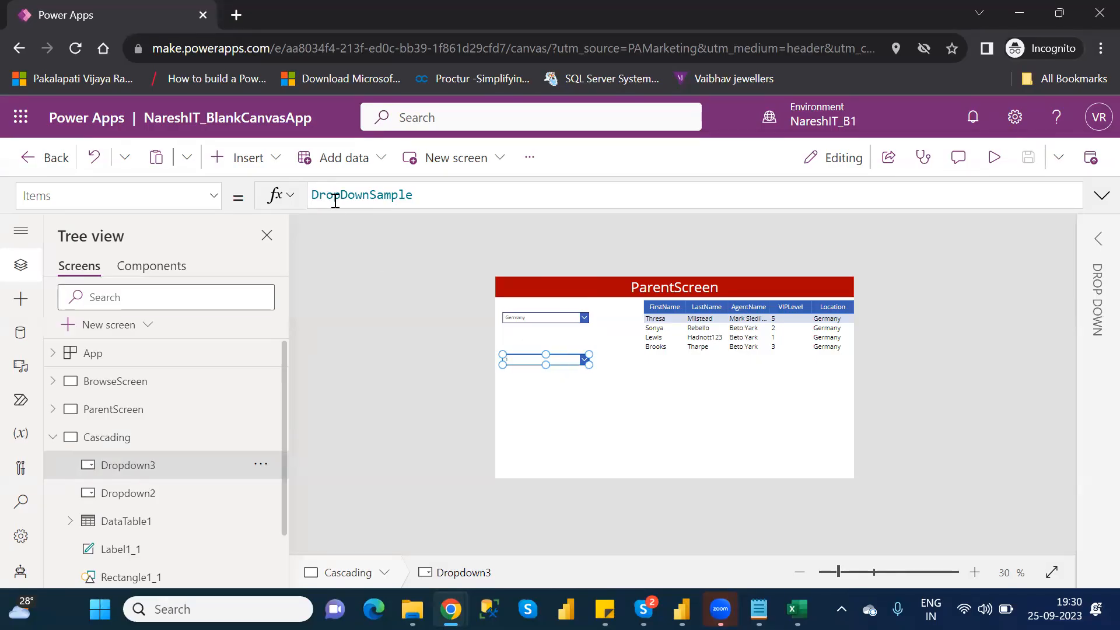
# - Set the new drop-down's Items source to Table1 and its Value to VIPLevel
pyautogui.click(1099, 241)
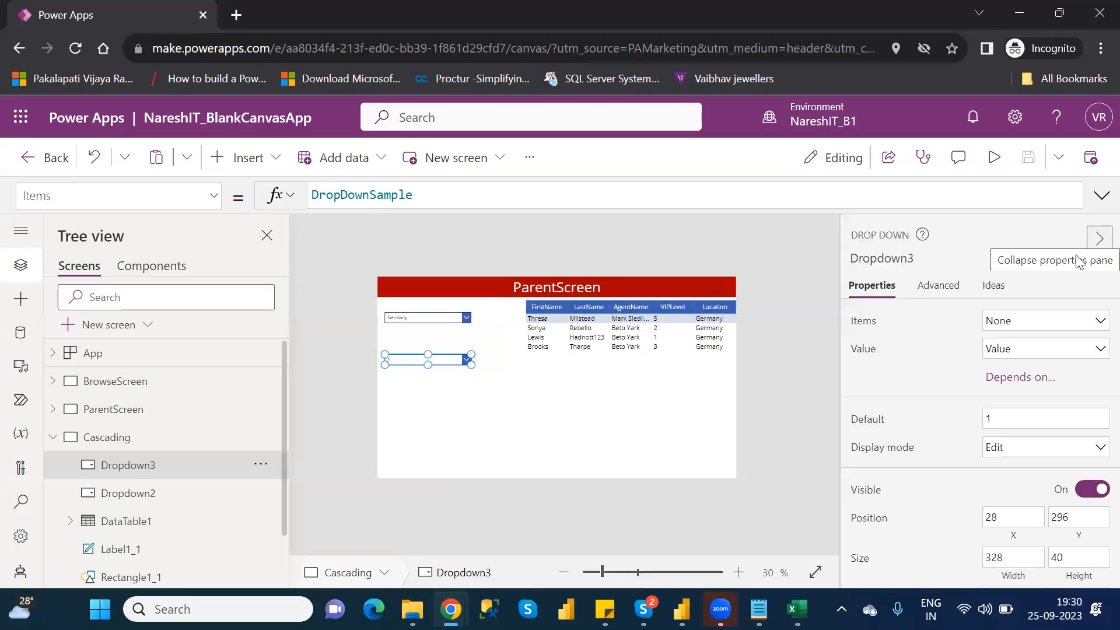
pyautogui.click(1049, 324)
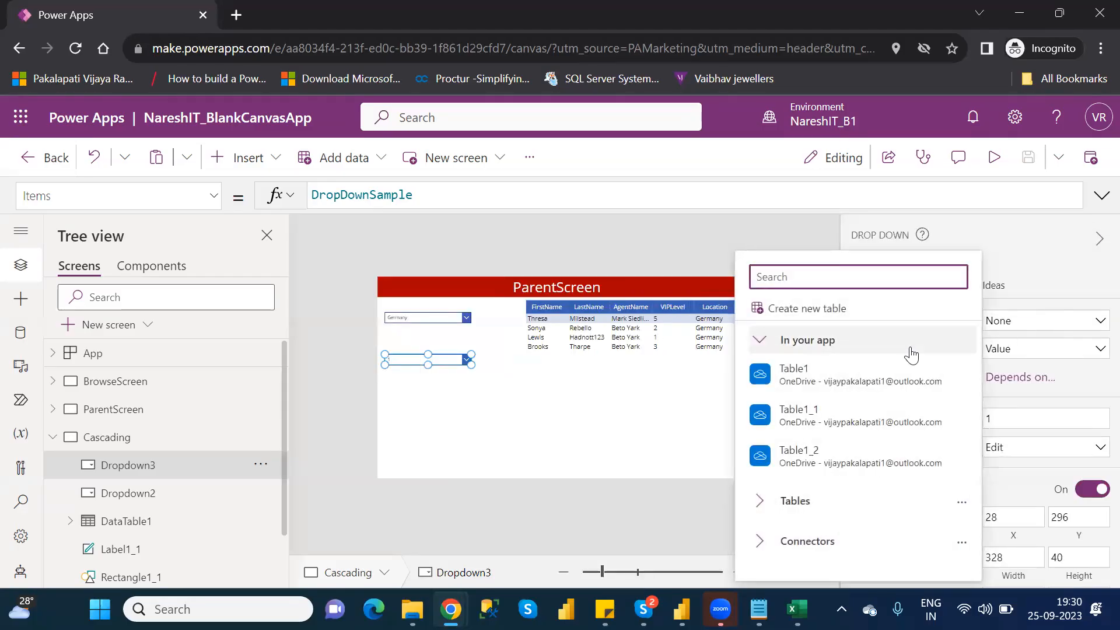
pyautogui.click(860, 377)
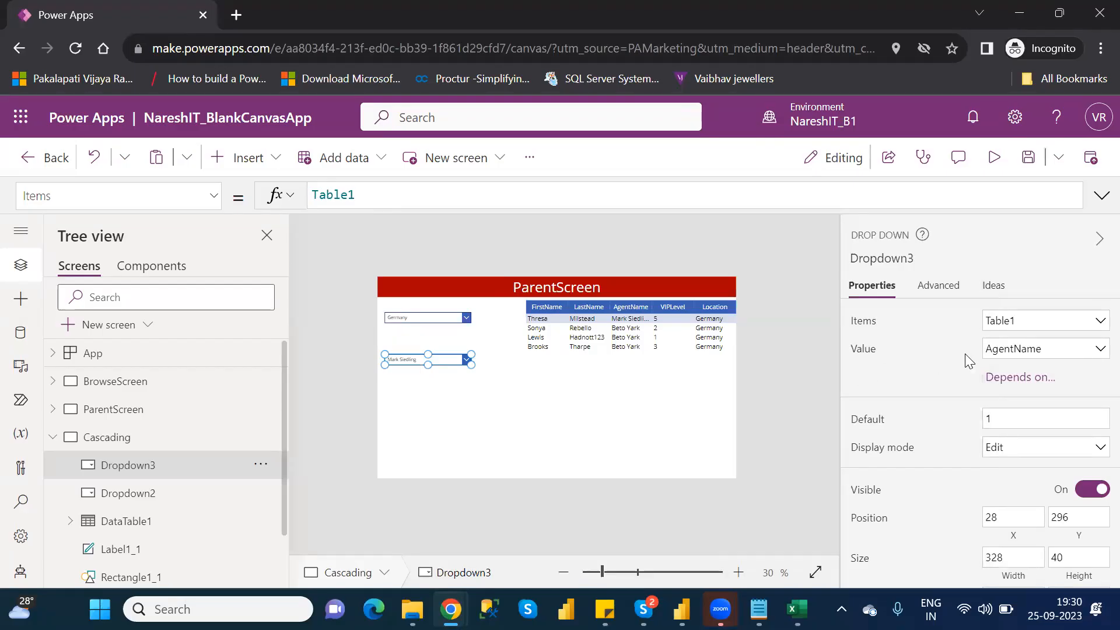
pyautogui.click(1022, 349)
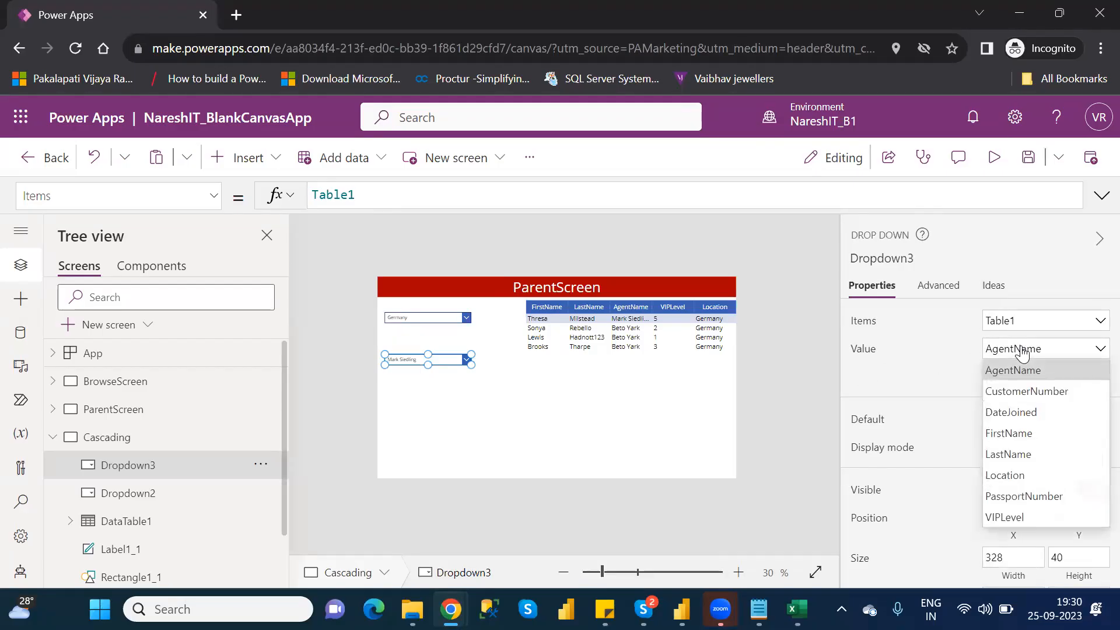
pyautogui.click(1004, 517)
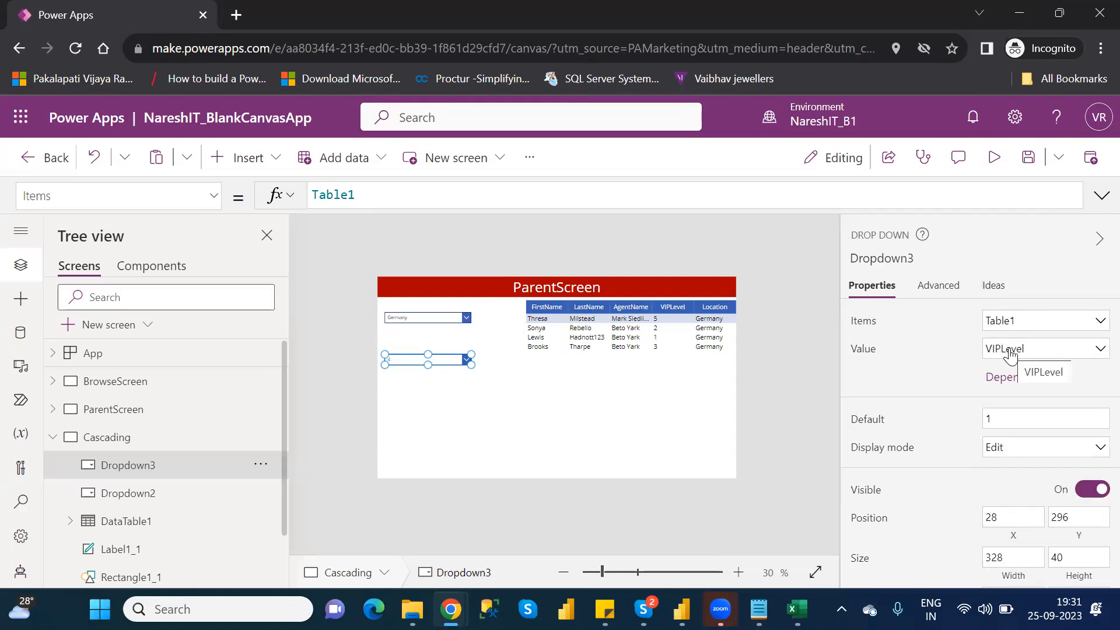
# - Preview the Cascading screen and check the entries listed in the VIPLevel drop-down, then return to editing
pyautogui.click(995, 158)
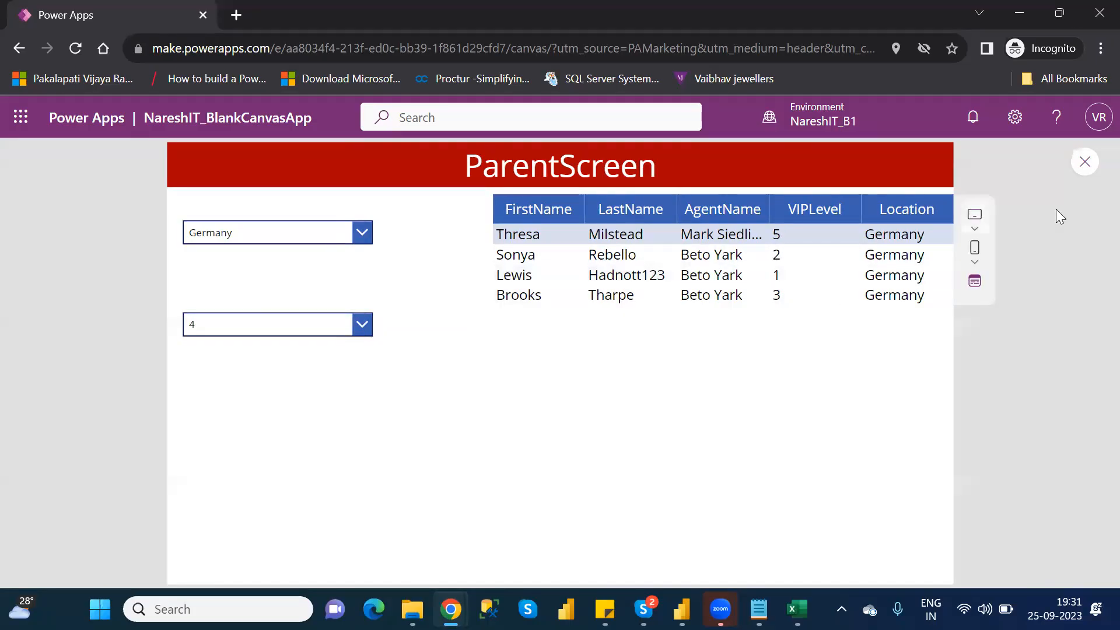
pyautogui.click(1084, 164)
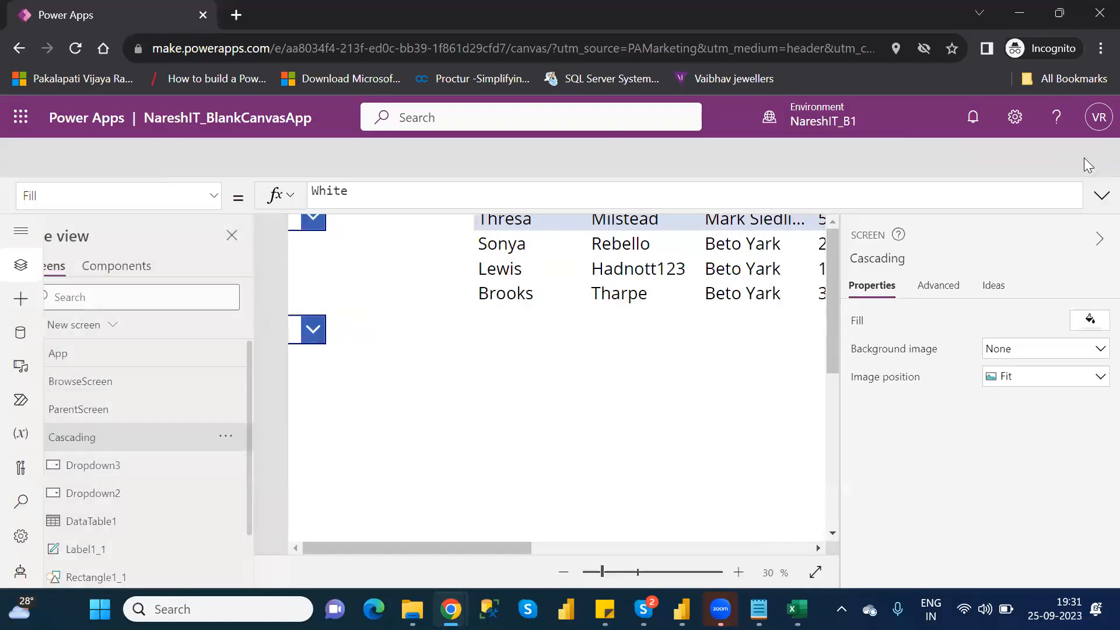
pyautogui.click(722, 433)
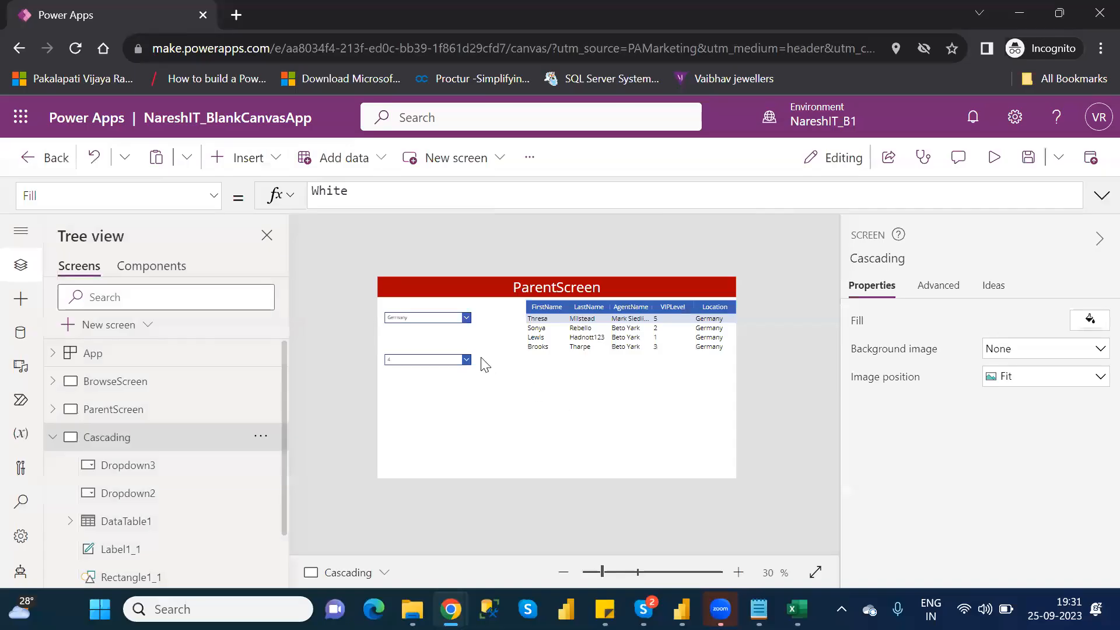
pyautogui.click(455, 356)
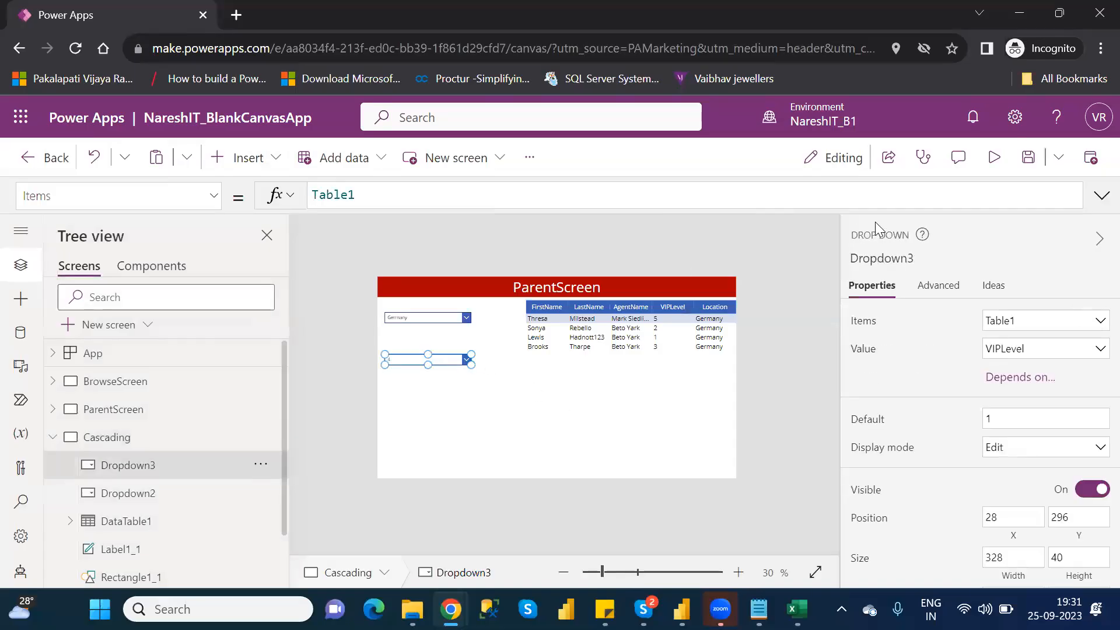
pyautogui.click(1003, 158)
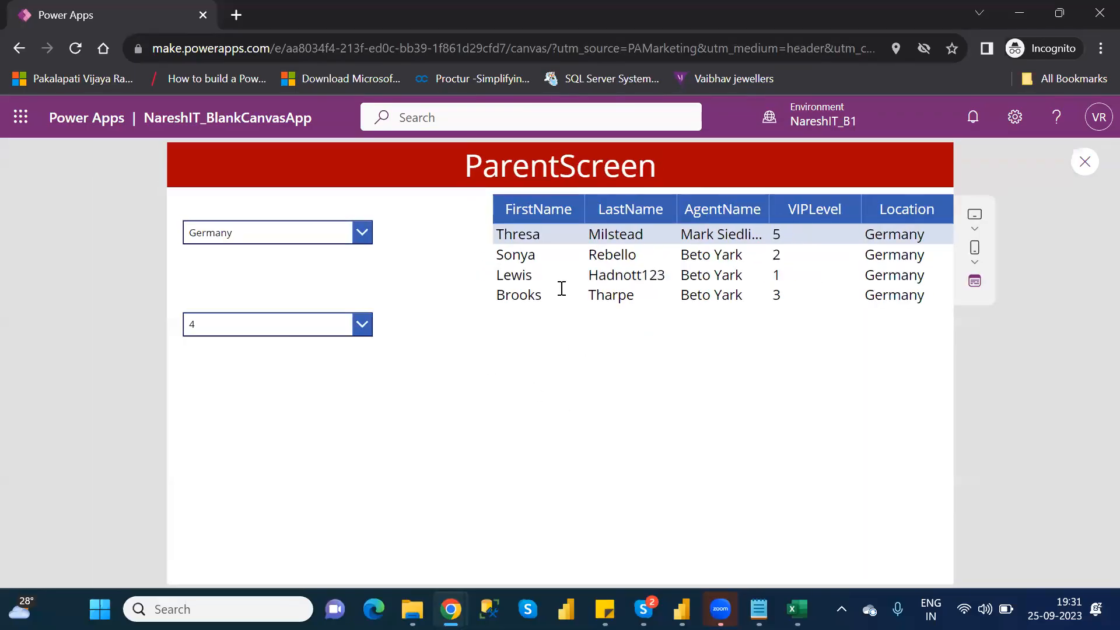
pyautogui.click(296, 323)
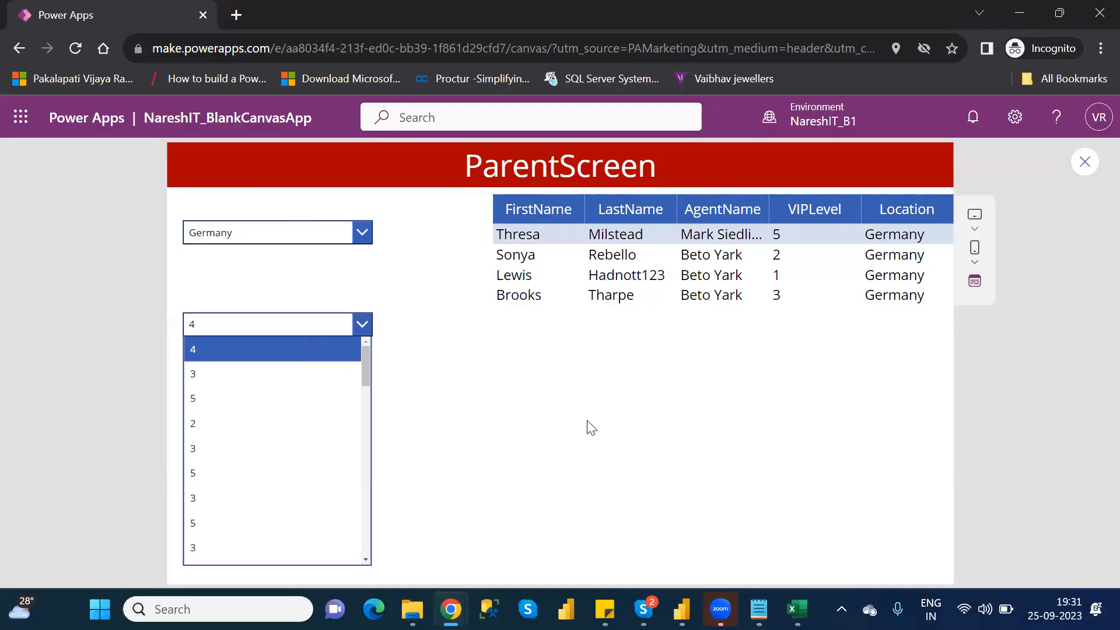
pyautogui.click(1085, 164)
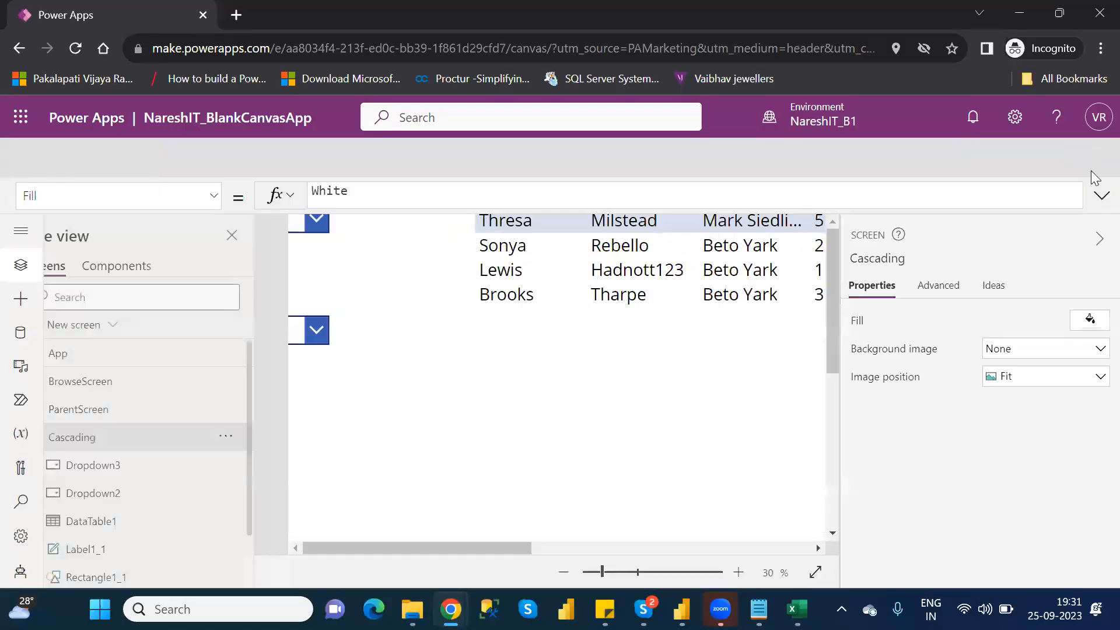
pyautogui.click(722, 427)
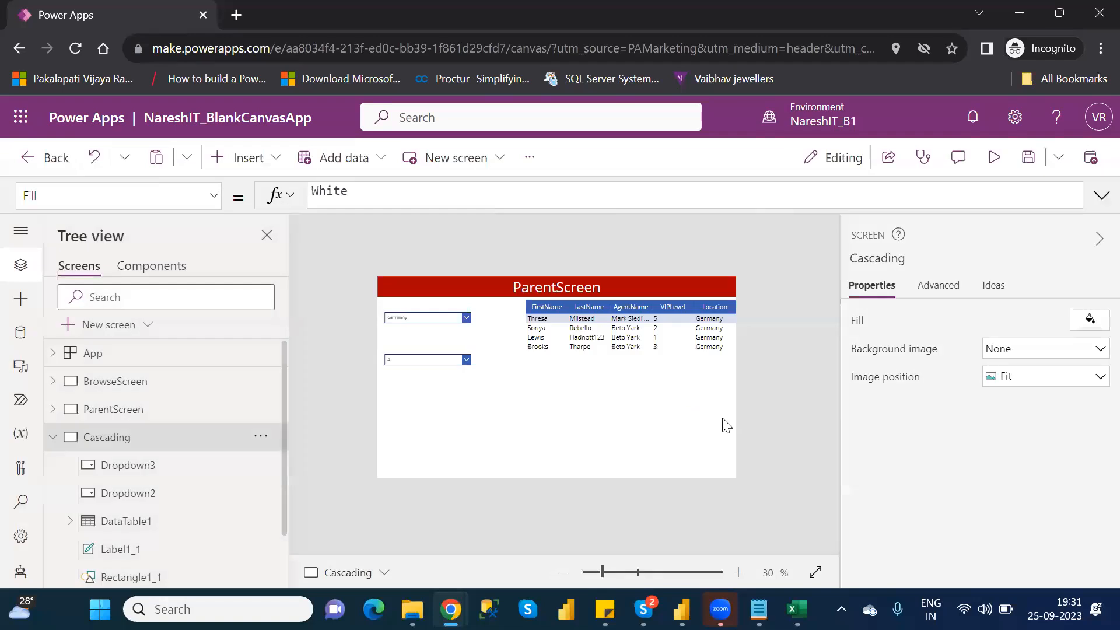
# - Change the second drop-down's Items formula to Distinct(Table1,VIPLevel)
pyautogui.click(428, 362)
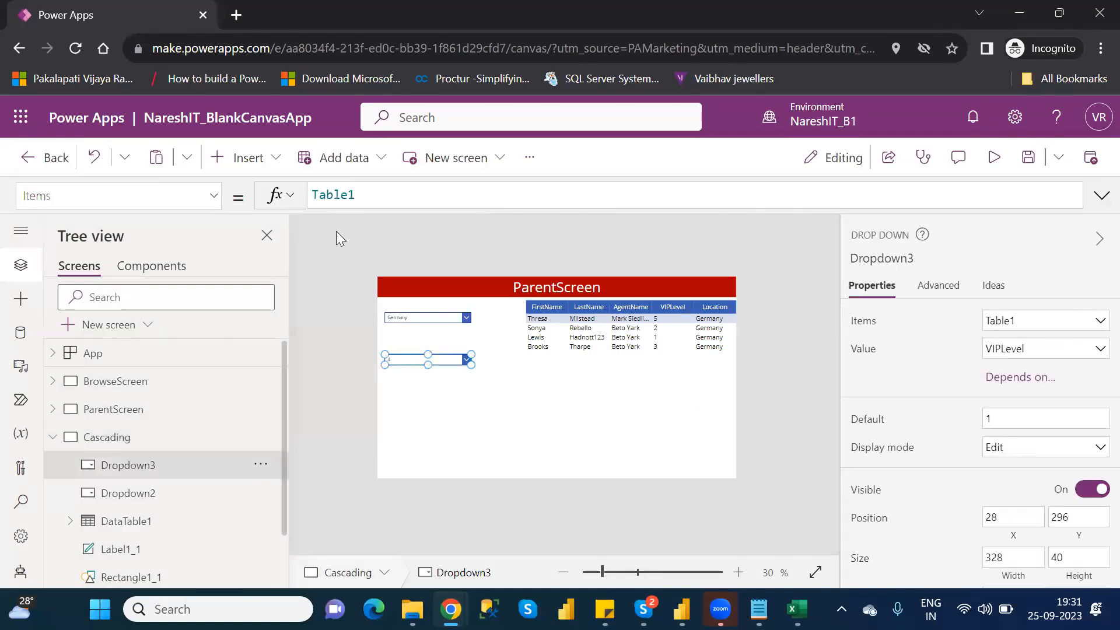
pyautogui.click(315, 194)
pyautogui.write('disti')
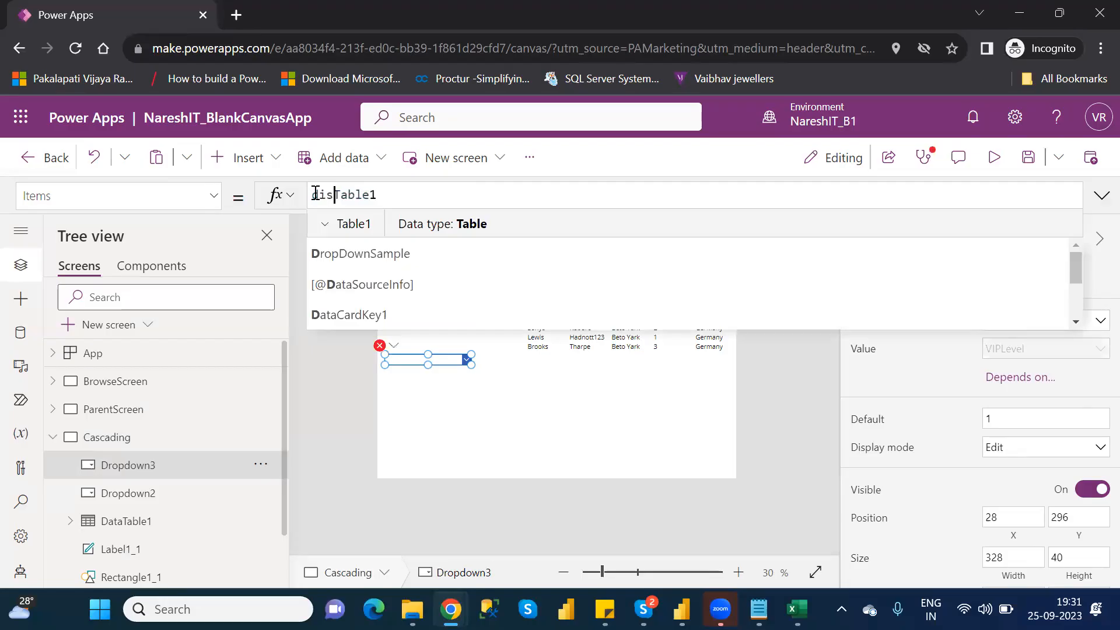
pyautogui.write('nc')
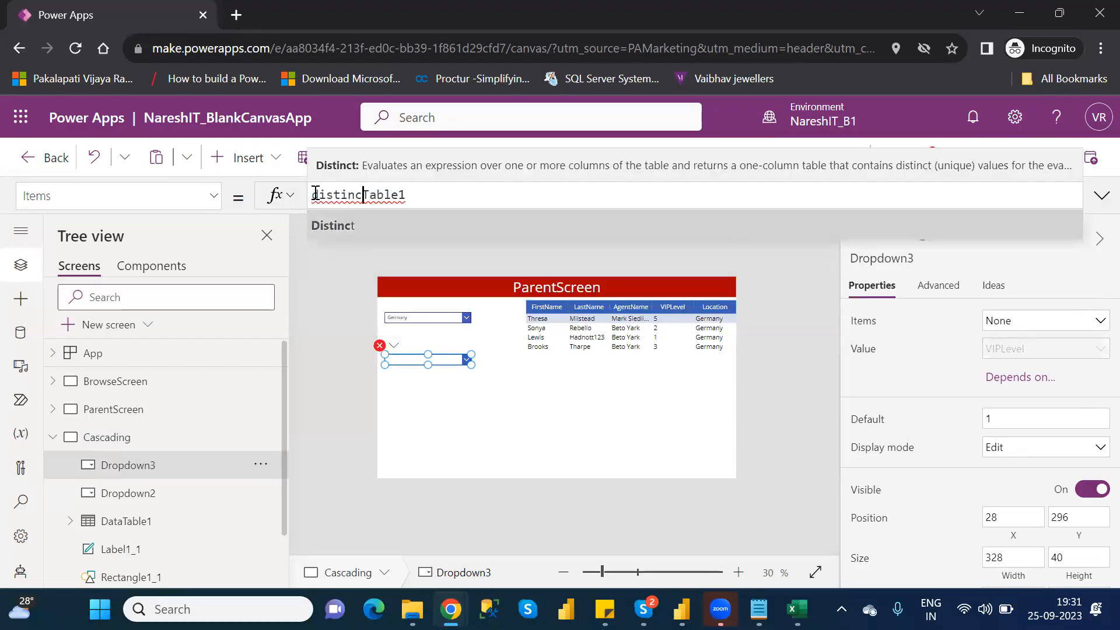
pyautogui.press('Tab')
pyautogui.click(438, 194)
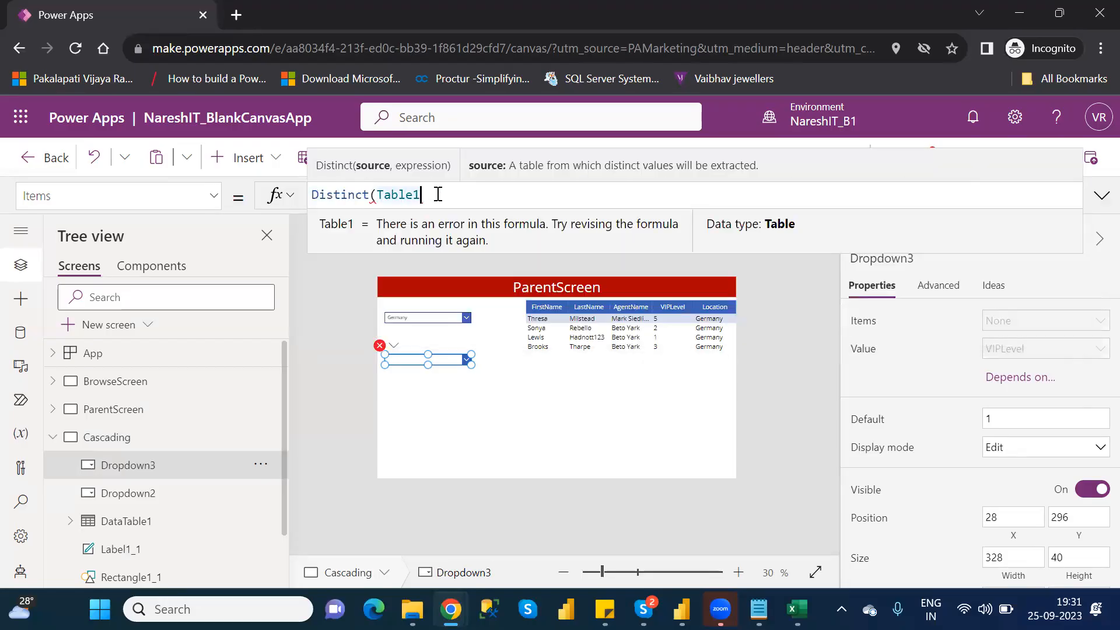
pyautogui.write(',')
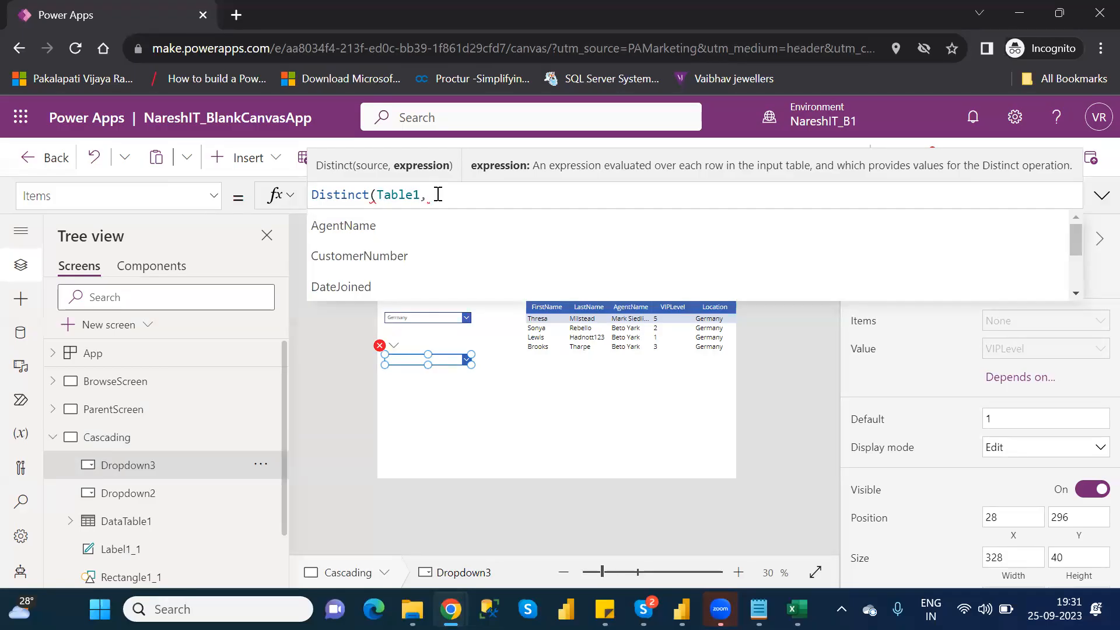
pyautogui.write('v')
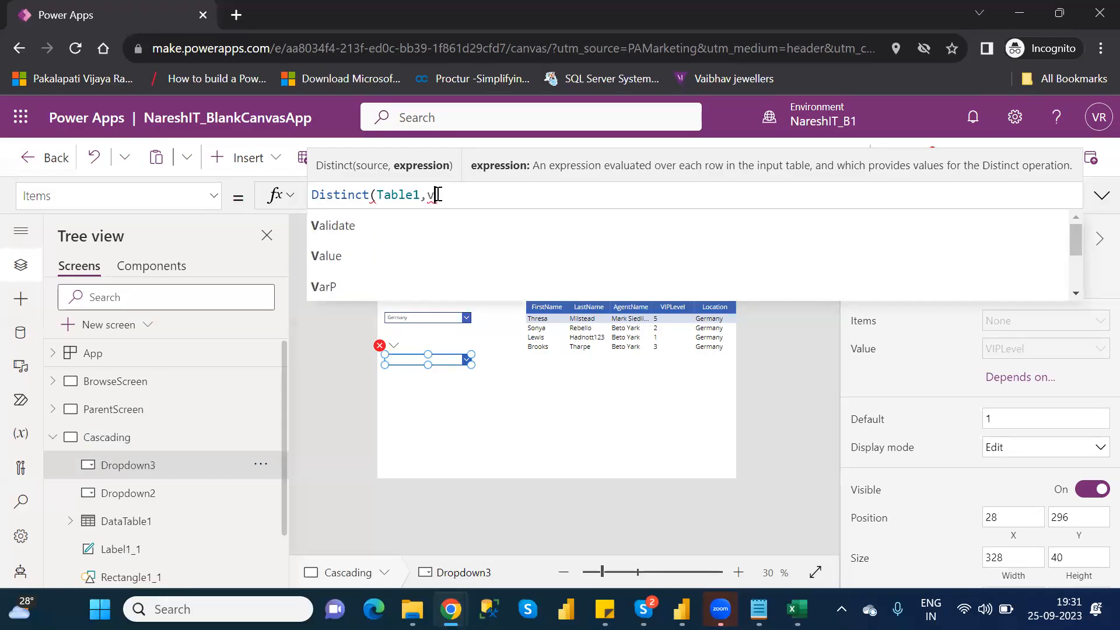
pyautogui.write('i')
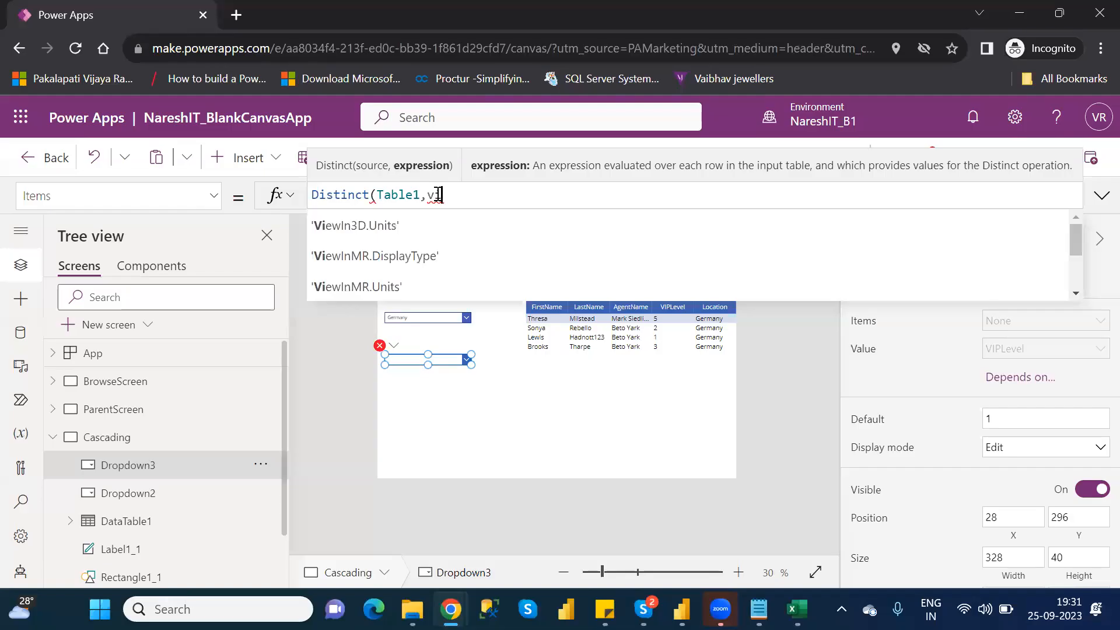
pyautogui.press('BackSpace')
pyautogui.press('BackSpace')
pyautogui.press('Down')
pyautogui.press('Down')
pyautogui.press('Down')
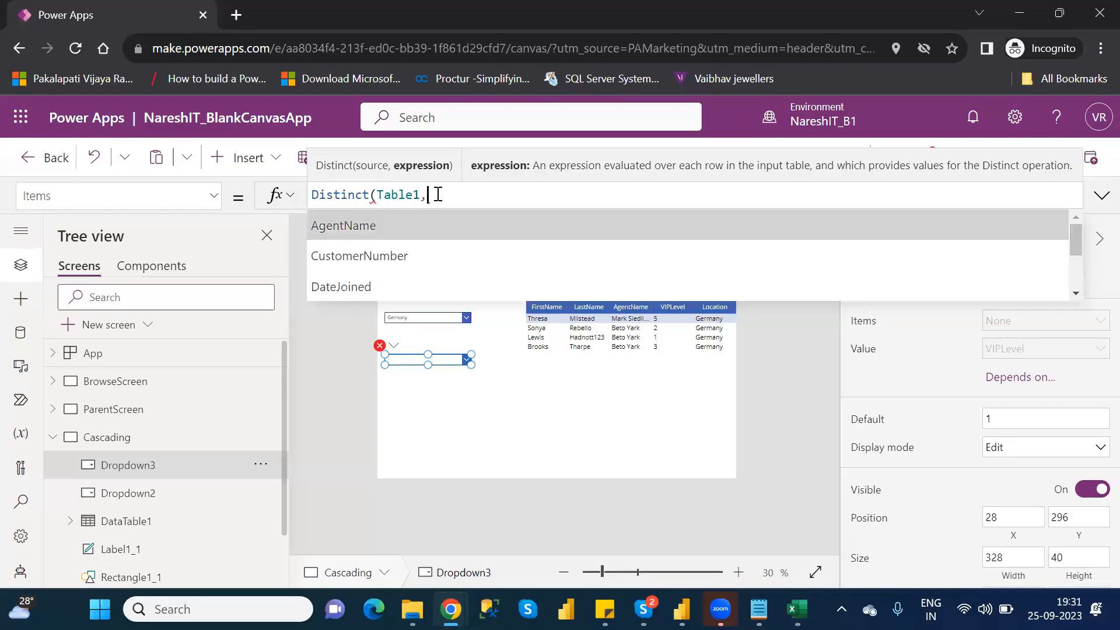
pyautogui.press('Down')
pyautogui.press('Down')
pyautogui.press('Down')
pyautogui.press('Down')
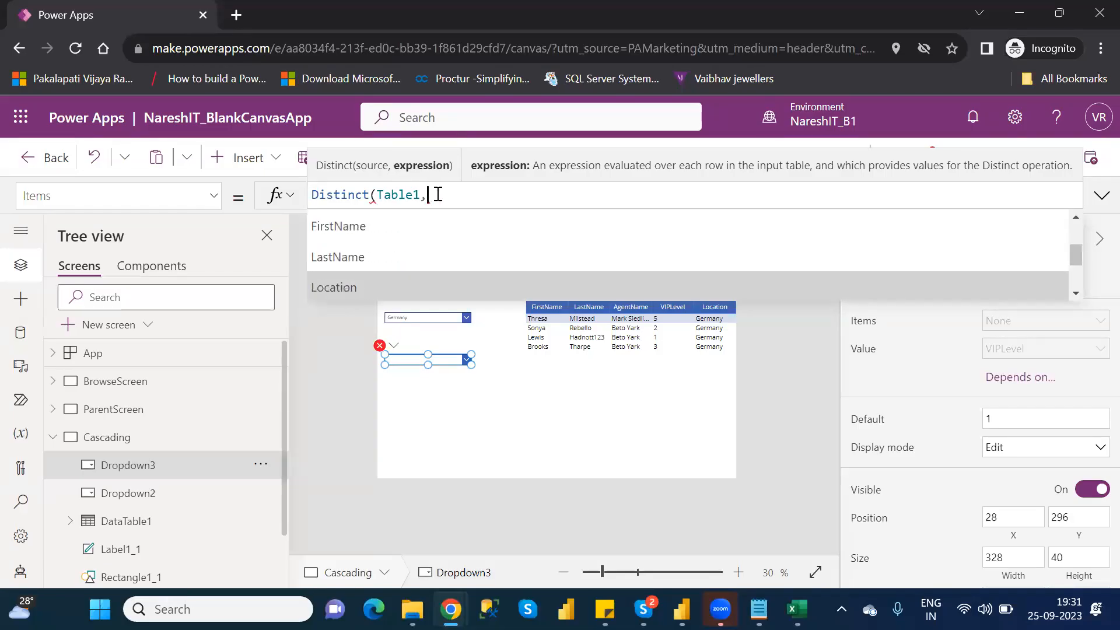
pyautogui.press('Down')
pyautogui.press('Down')
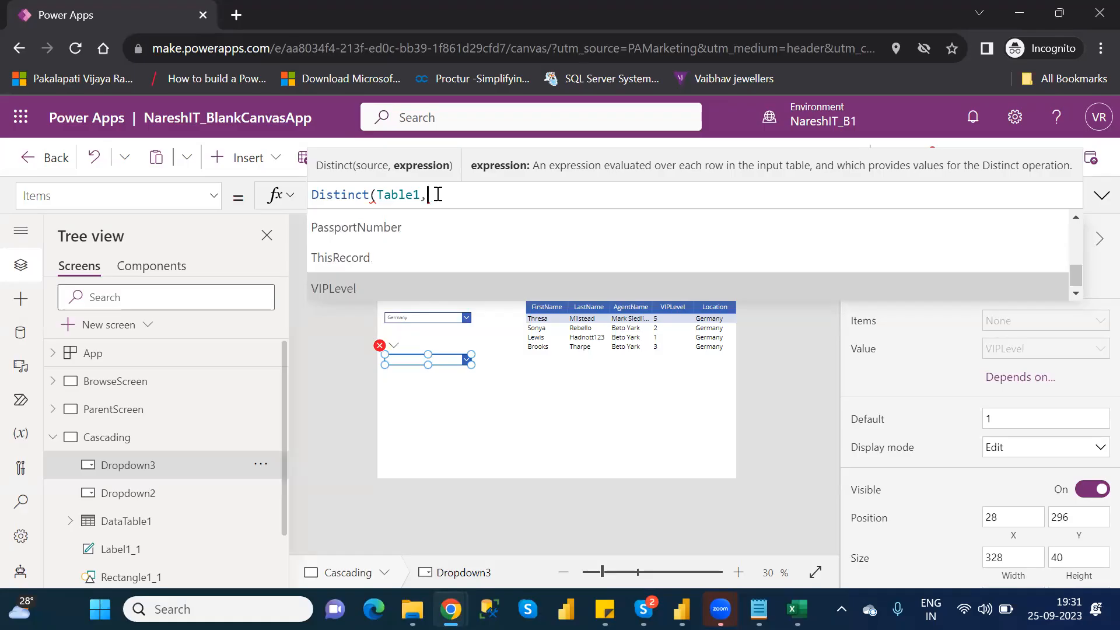
pyautogui.press('Tab')
pyautogui.write(')')
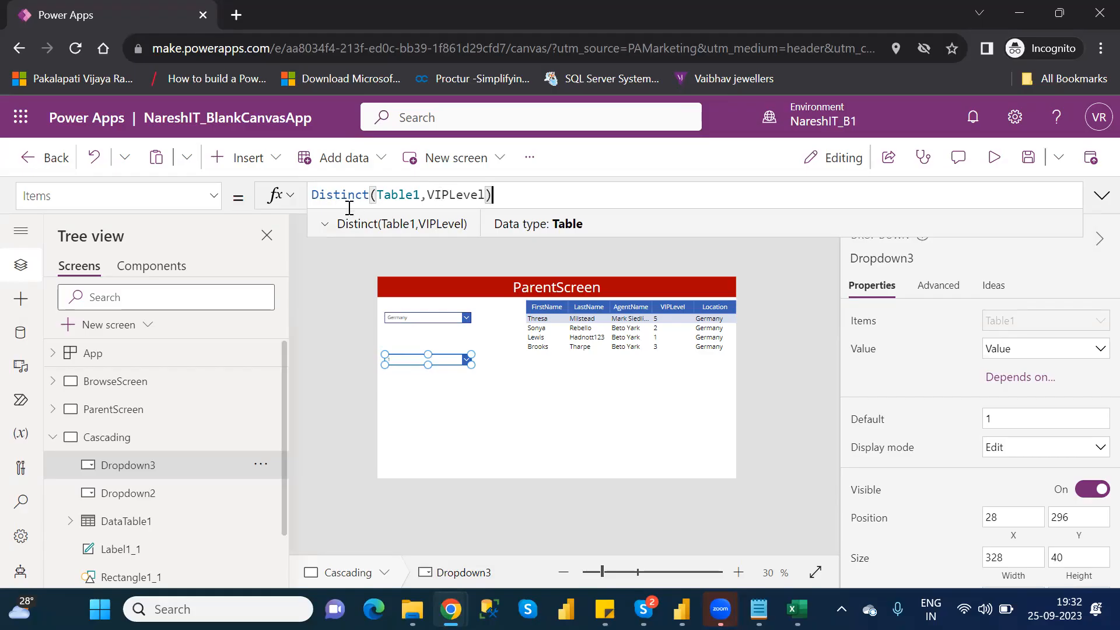
# - Wrap the second drop-down's Items formula in Sort by Value, giving Sort(Distinct(Table1,VIPLevel),Value)
pyautogui.click(314, 196)
pyautogui.write('sort(')
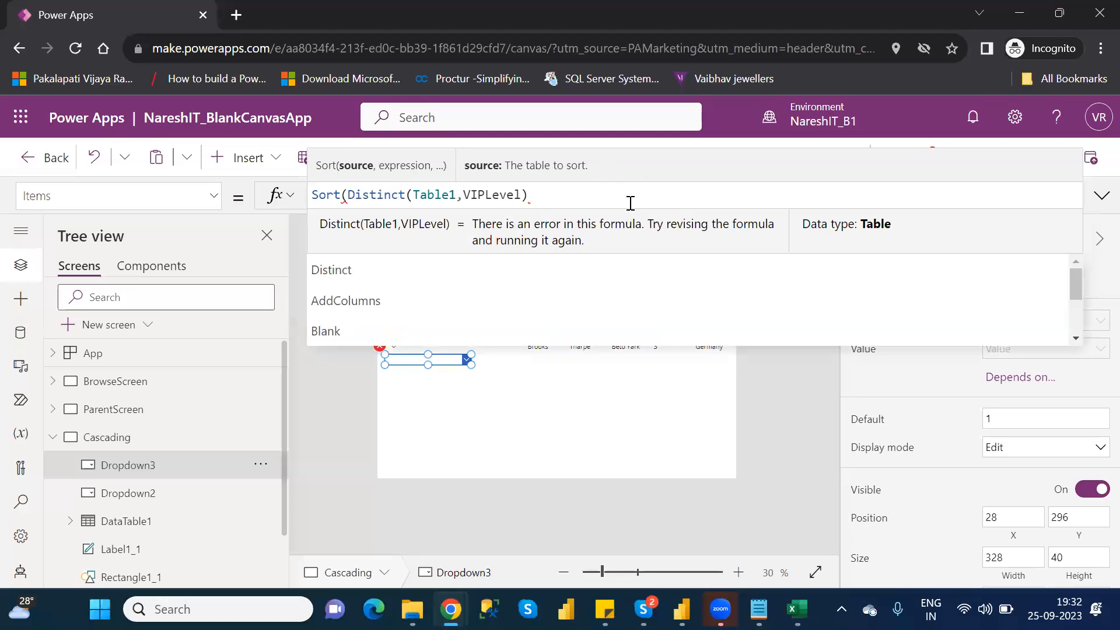
pyautogui.click(557, 195)
pyautogui.write(',')
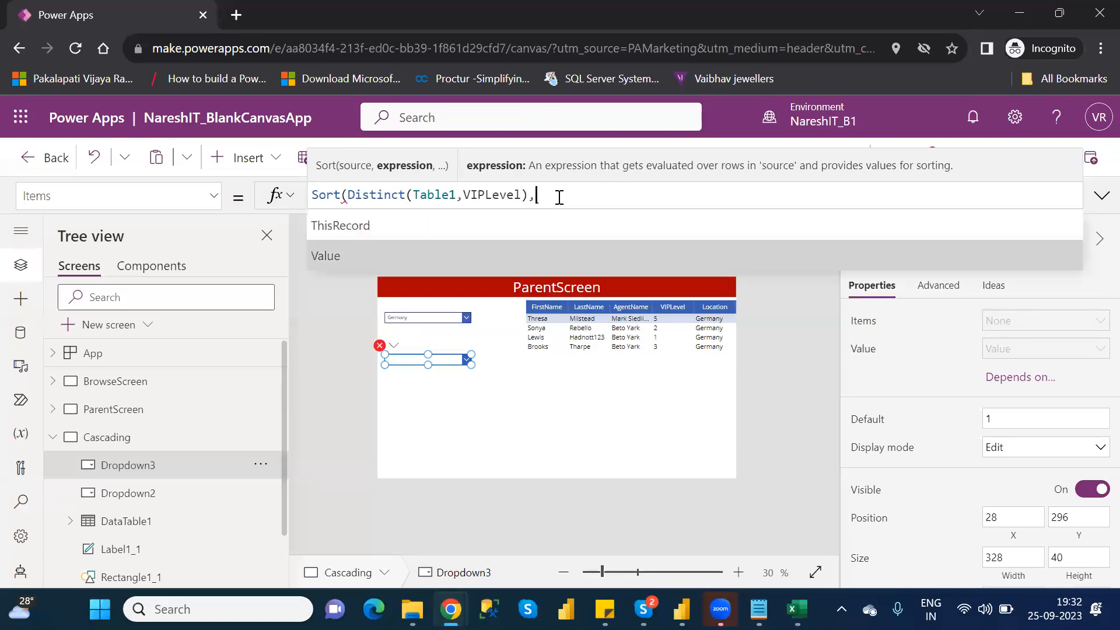
pyautogui.press('Tab')
pyautogui.write(')')
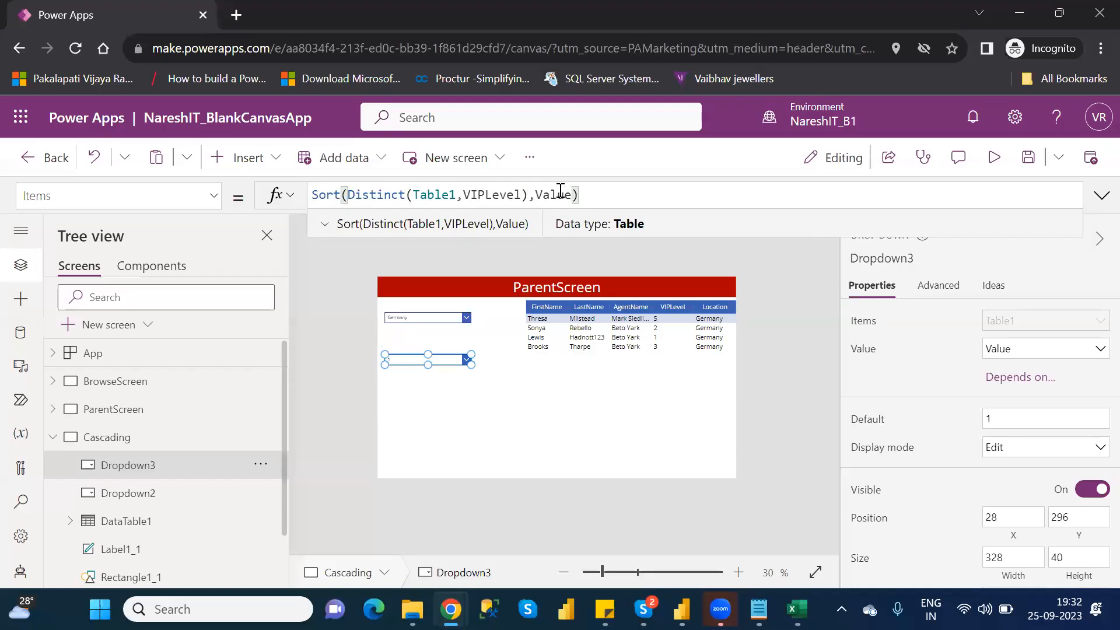
pyautogui.doubleClick(559, 192)
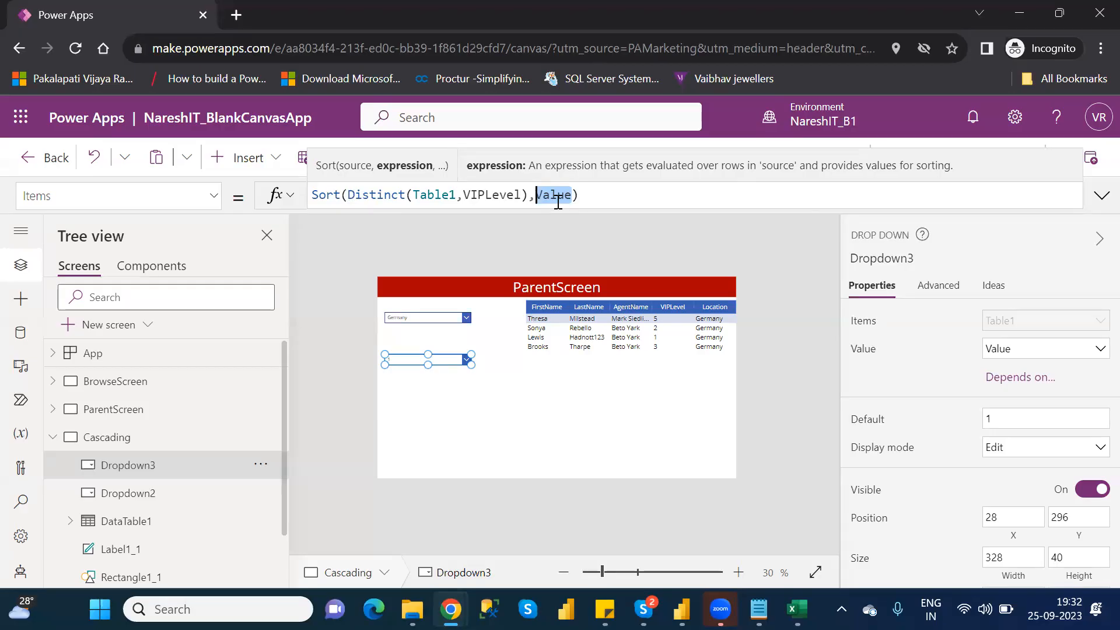
pyautogui.click(796, 240)
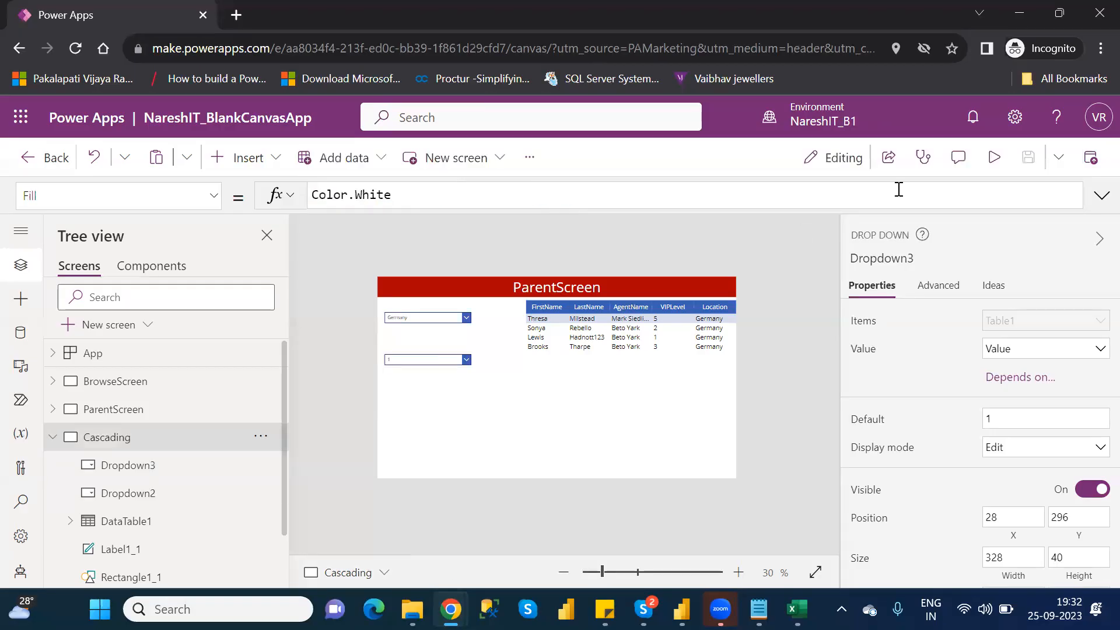
# - Preview the Cascading screen and check the order and uniqueness of the VIPLevel drop-down's entries, then return to editing
pyautogui.click(989, 170)
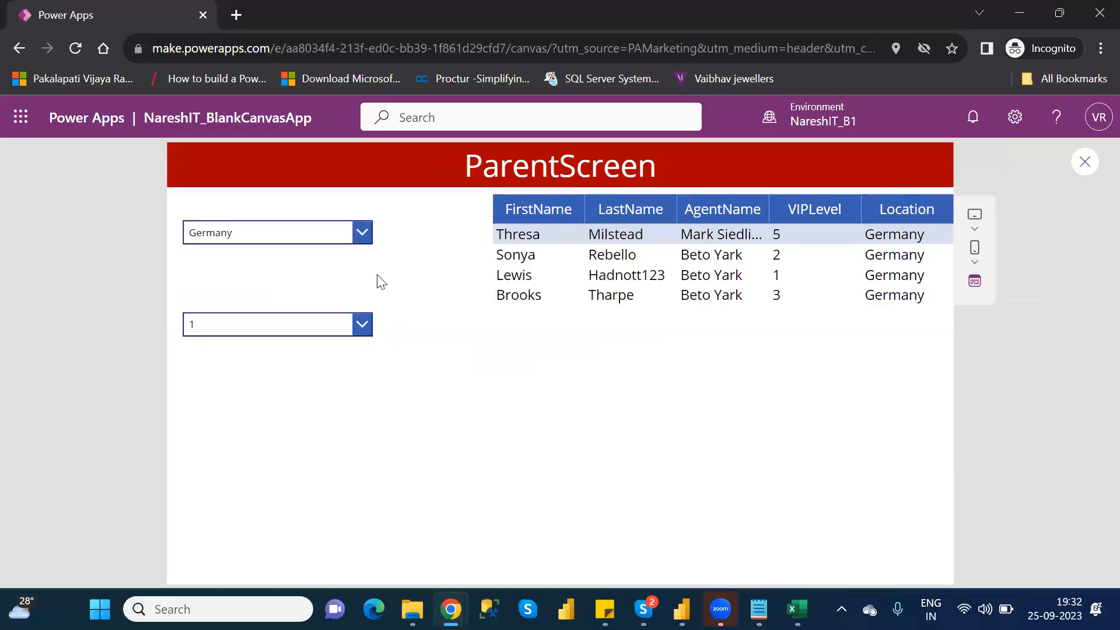
pyautogui.click(362, 324)
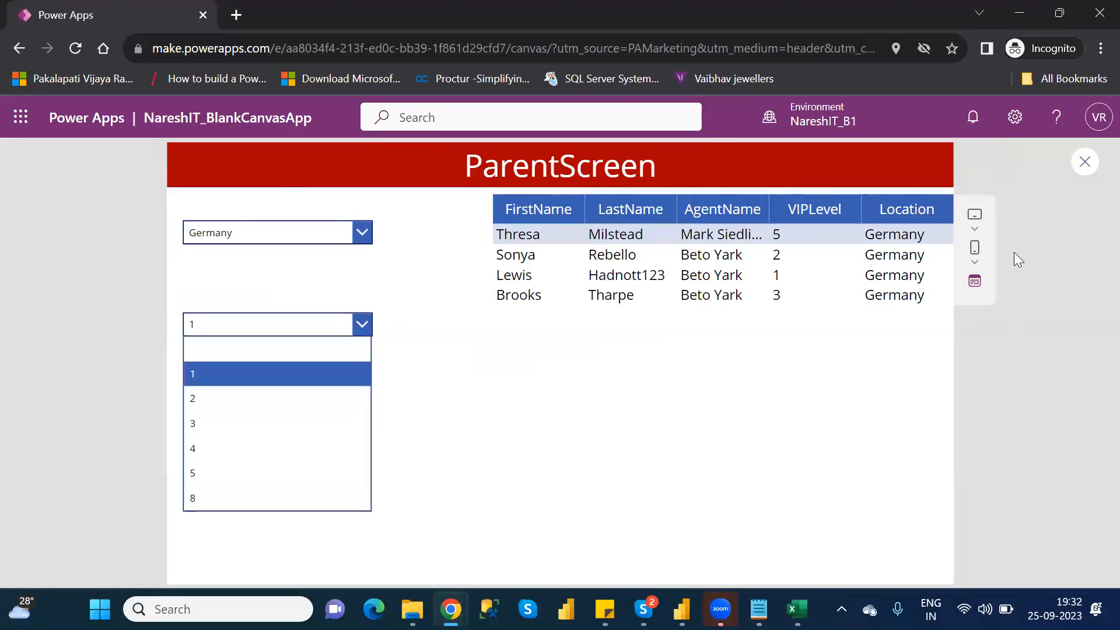
pyautogui.click(1080, 164)
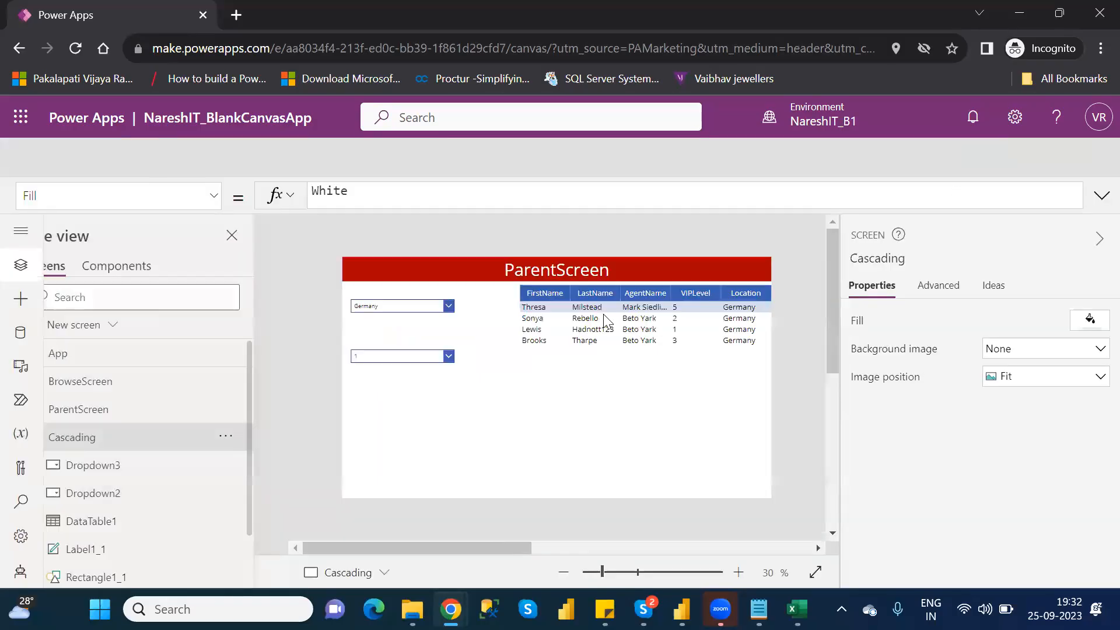
pyautogui.click(732, 426)
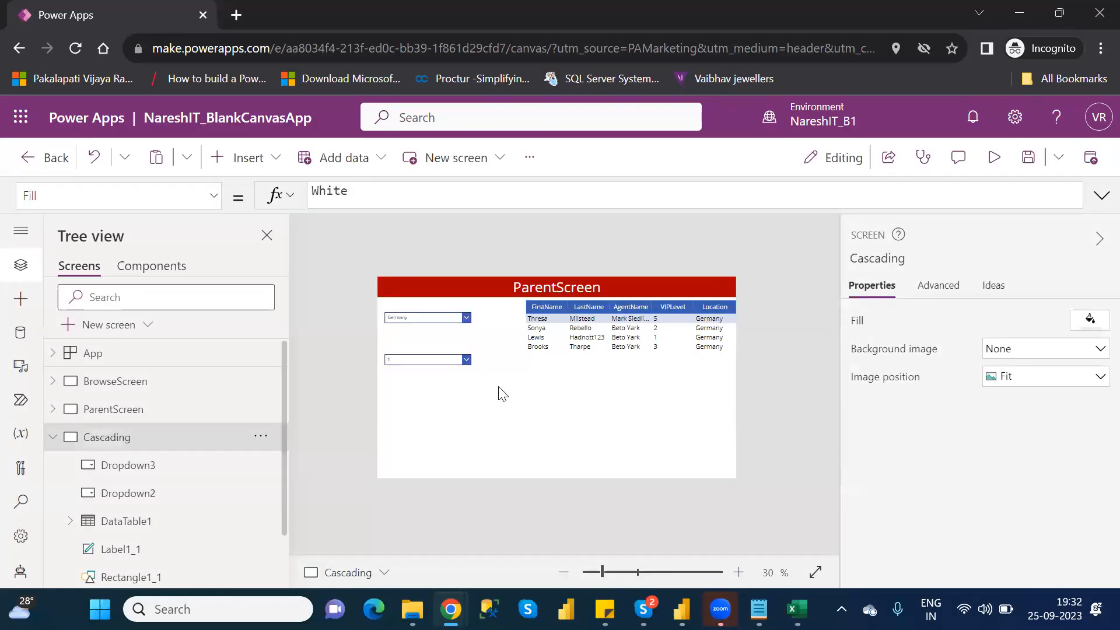
# - Compare the Items formulas of both drop-downs and preview the VIPLevel choices alongside the Germany rows, then return to editing
pyautogui.click(438, 366)
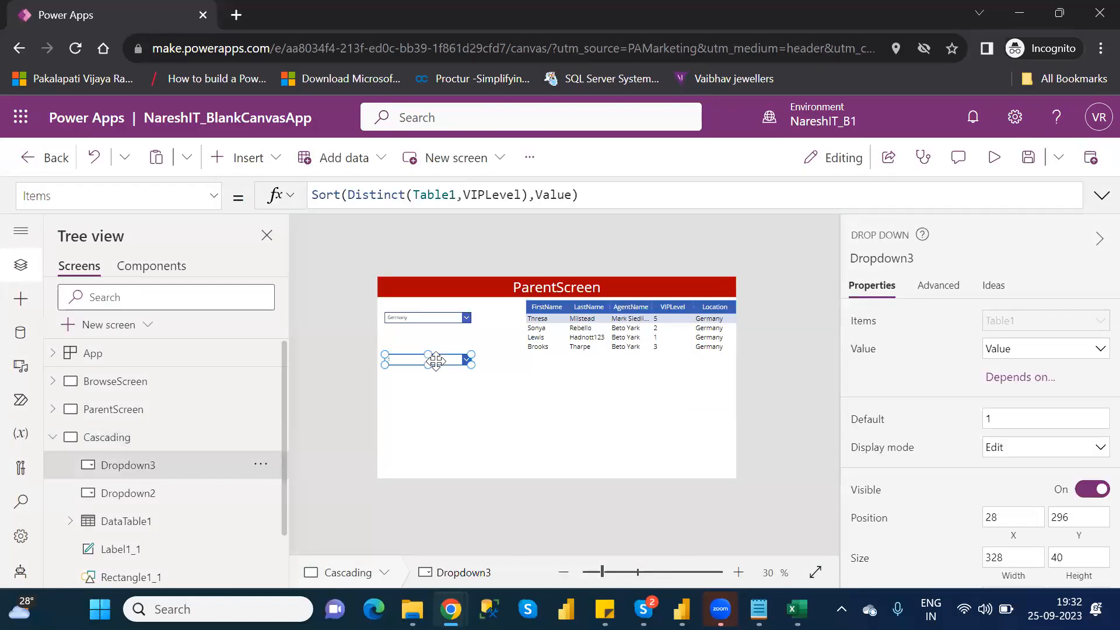
pyautogui.click(412, 318)
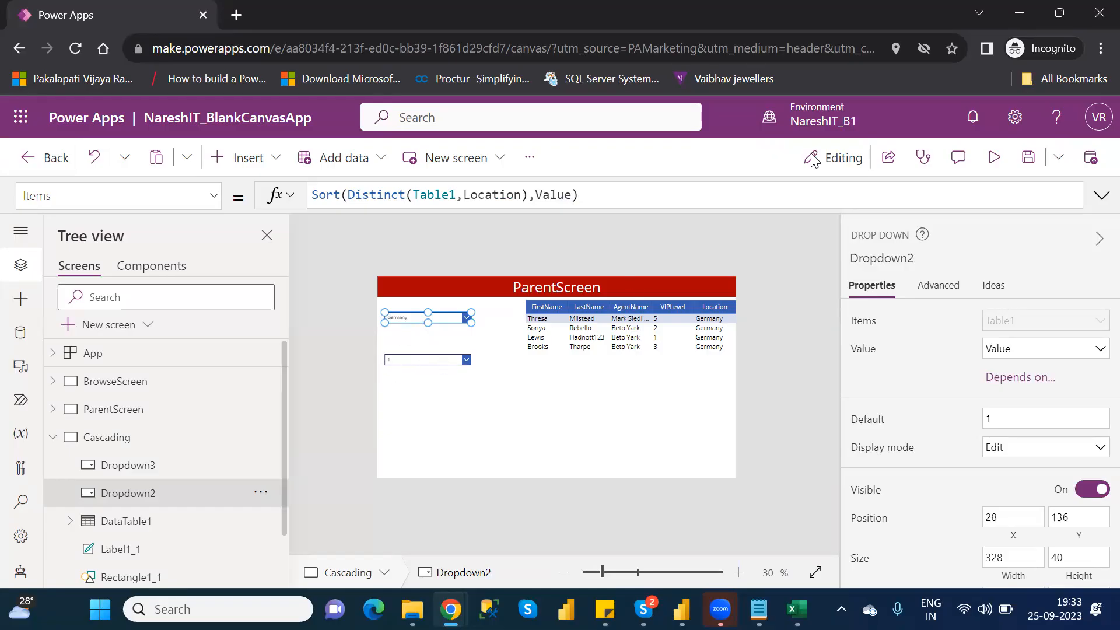
pyautogui.click(995, 157)
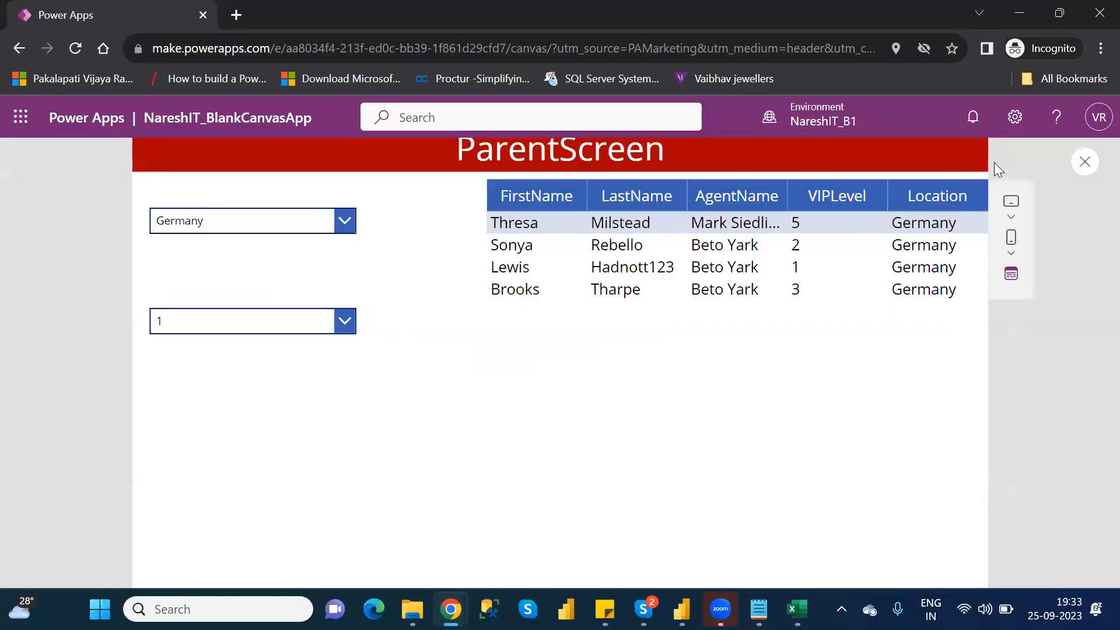
pyautogui.click(352, 325)
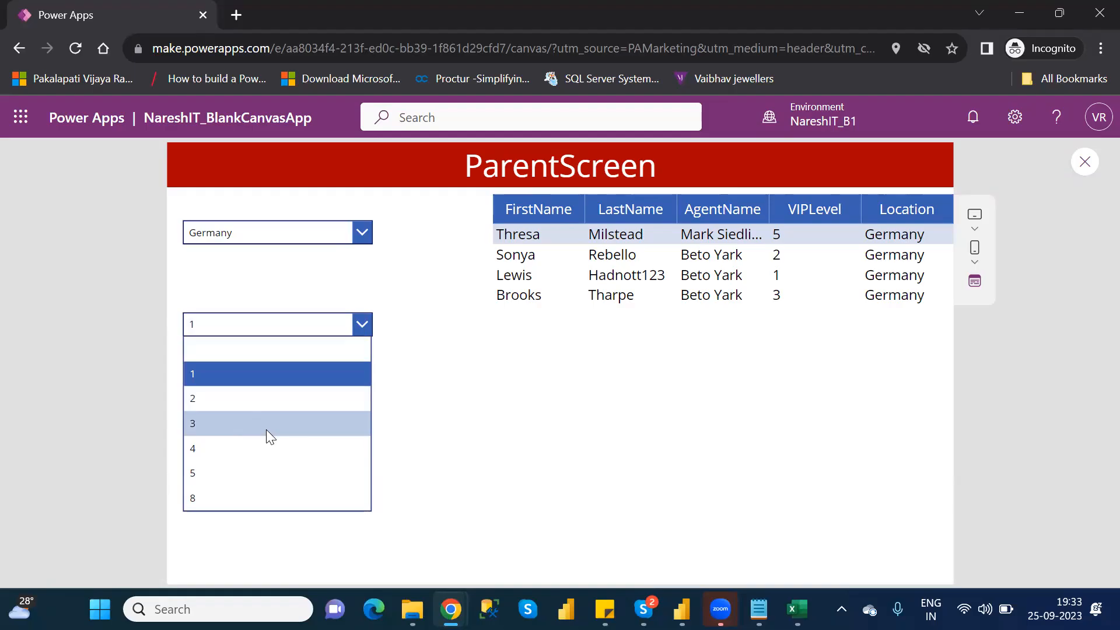
pyautogui.click(1087, 161)
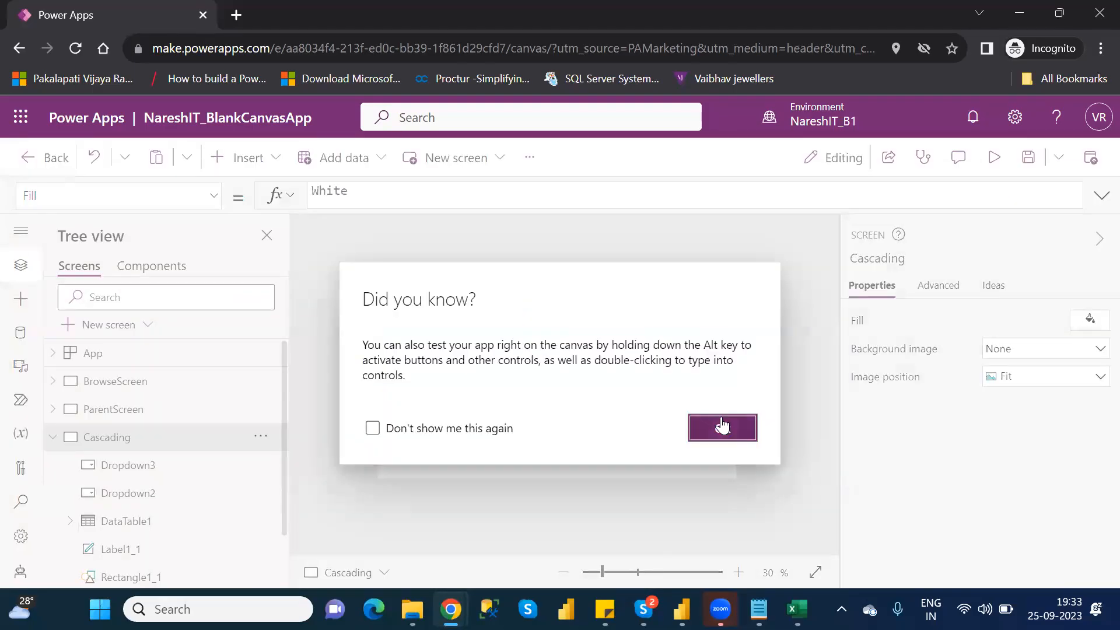
pyautogui.click(720, 425)
# - Wrap the VIPLevel drop-down's Items formula in a Filter function, using Sort(Distinct(Table1,VIPLevel),Value) as its source
pyautogui.click(402, 360)
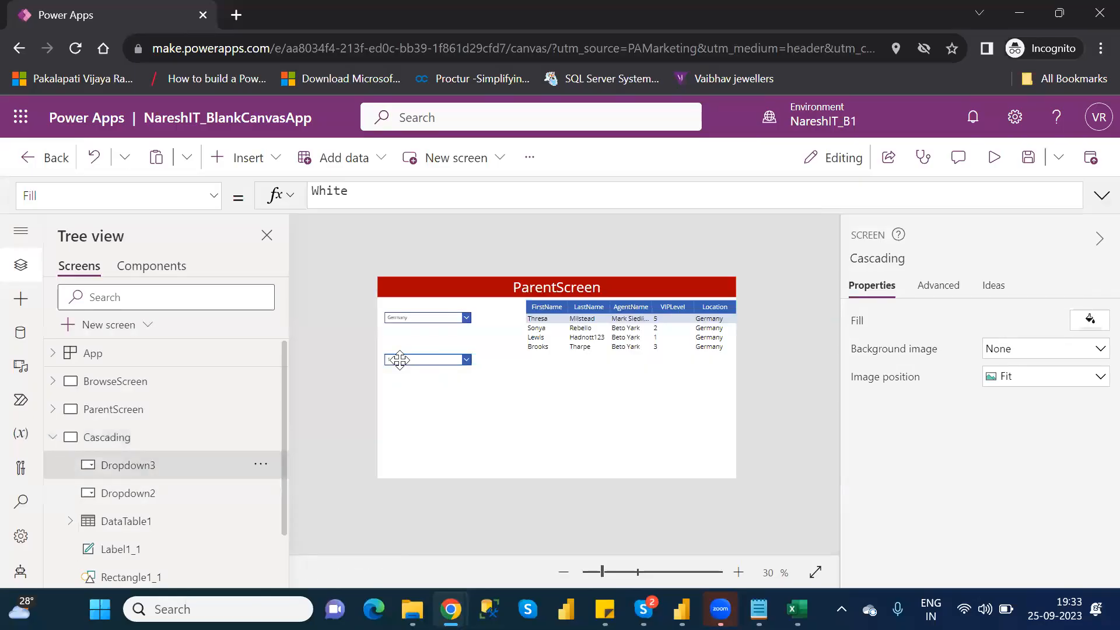
pyautogui.click(315, 196)
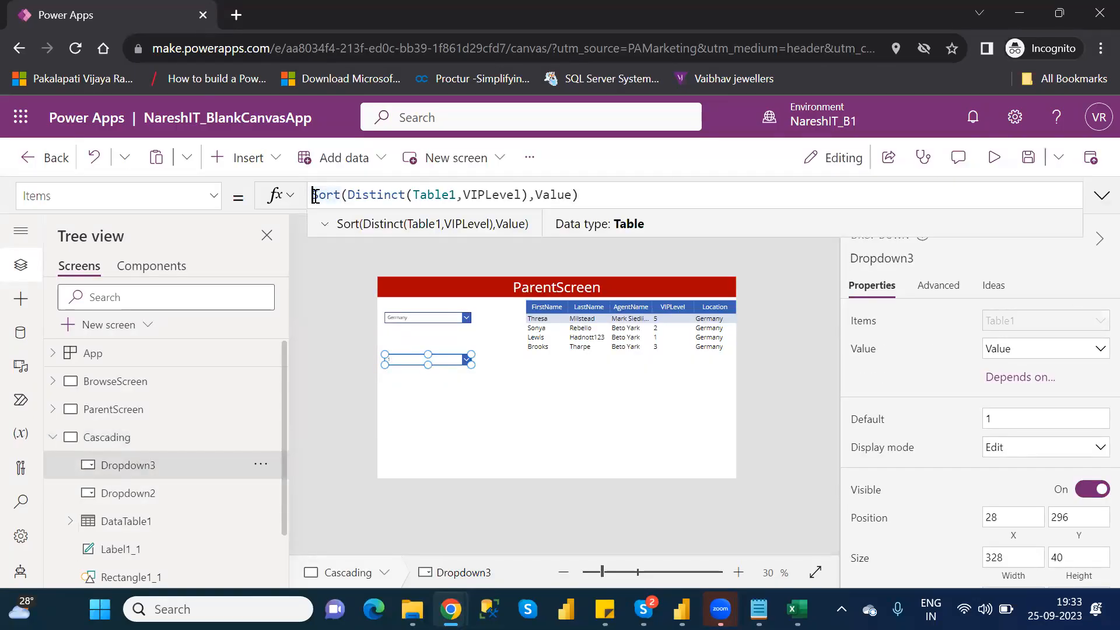
pyautogui.write('Filter(')
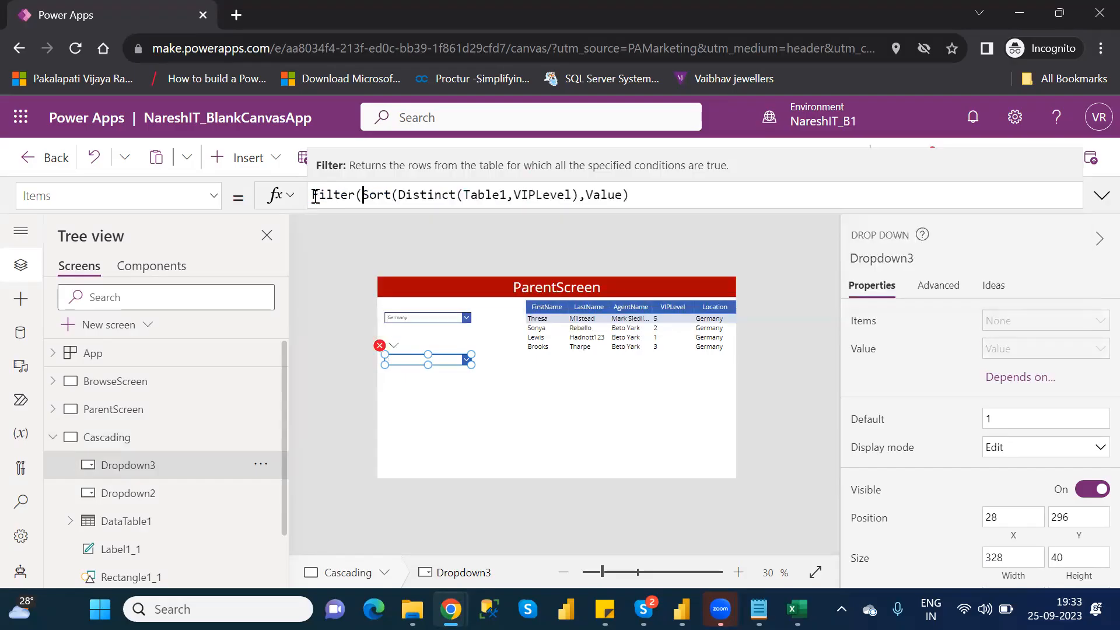
pyautogui.click(668, 195)
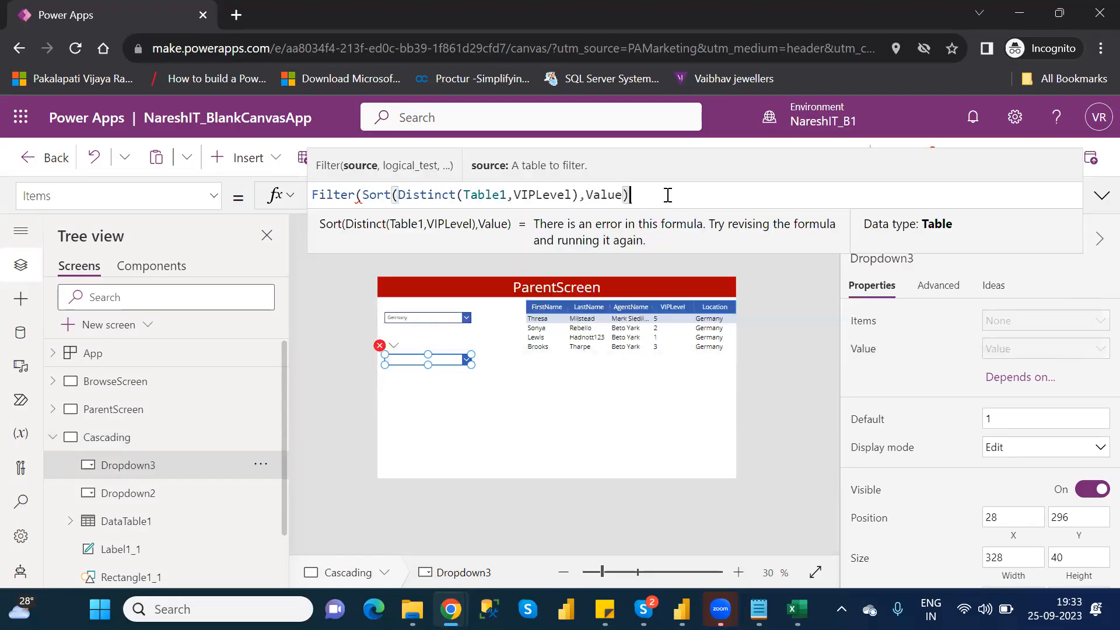
pyautogui.write(',')
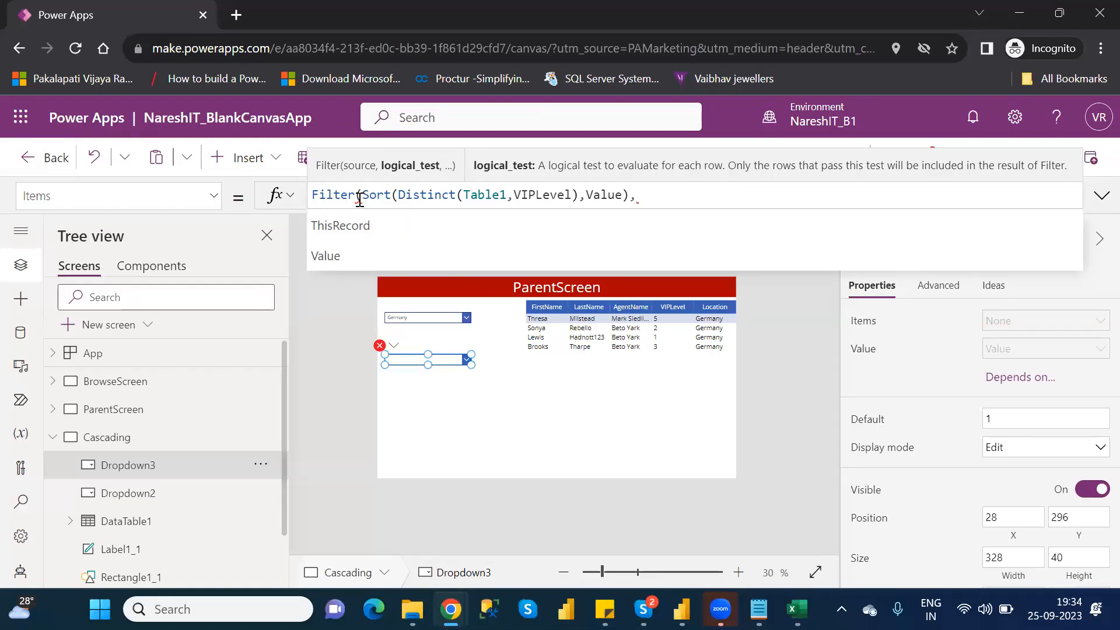
# - Remove the unfinished Filter wrapper from the VIPLevel drop-down's Items formula, leaving Sort(Distinct(Table1,VIPLevel),Value)
pyautogui.moveTo(362, 195); pyautogui.dragTo(308, 194)
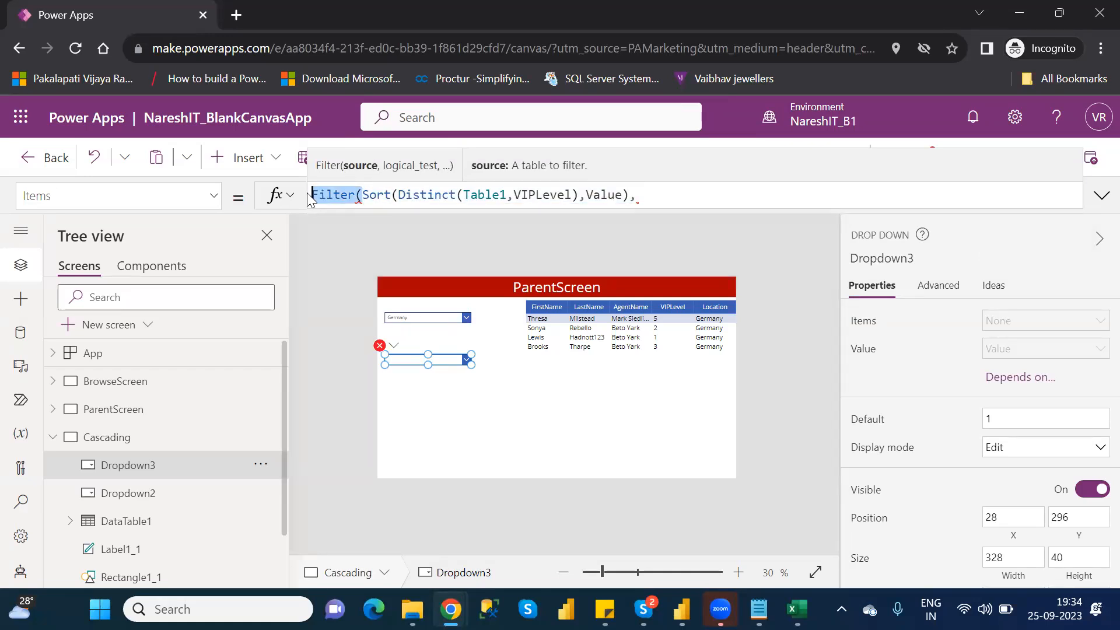
pyautogui.press('BackSpace')
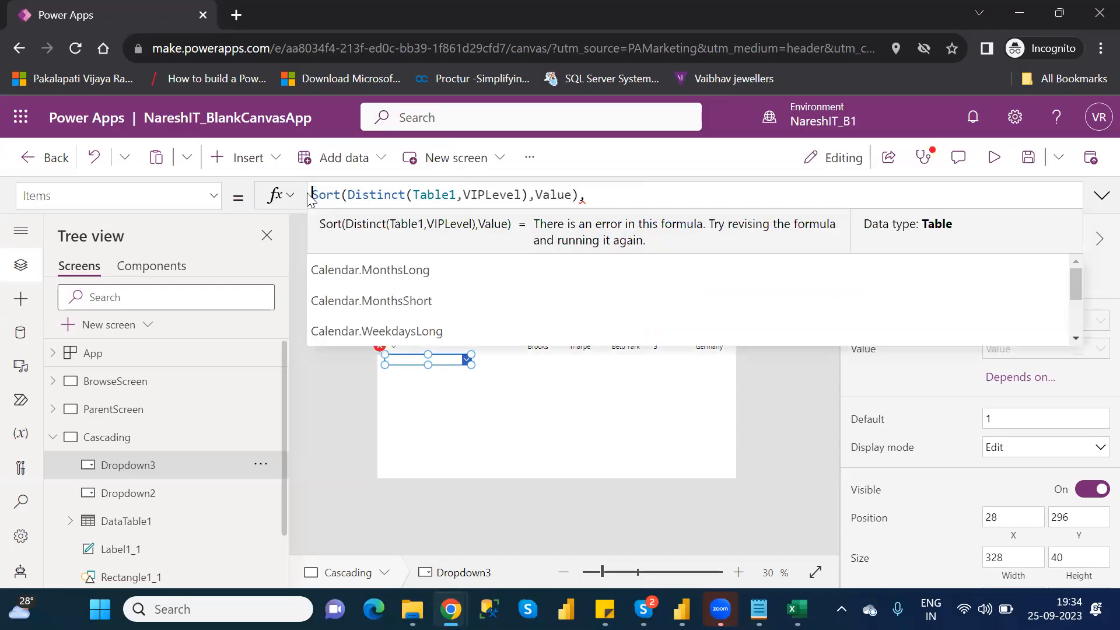
pyautogui.click(617, 201)
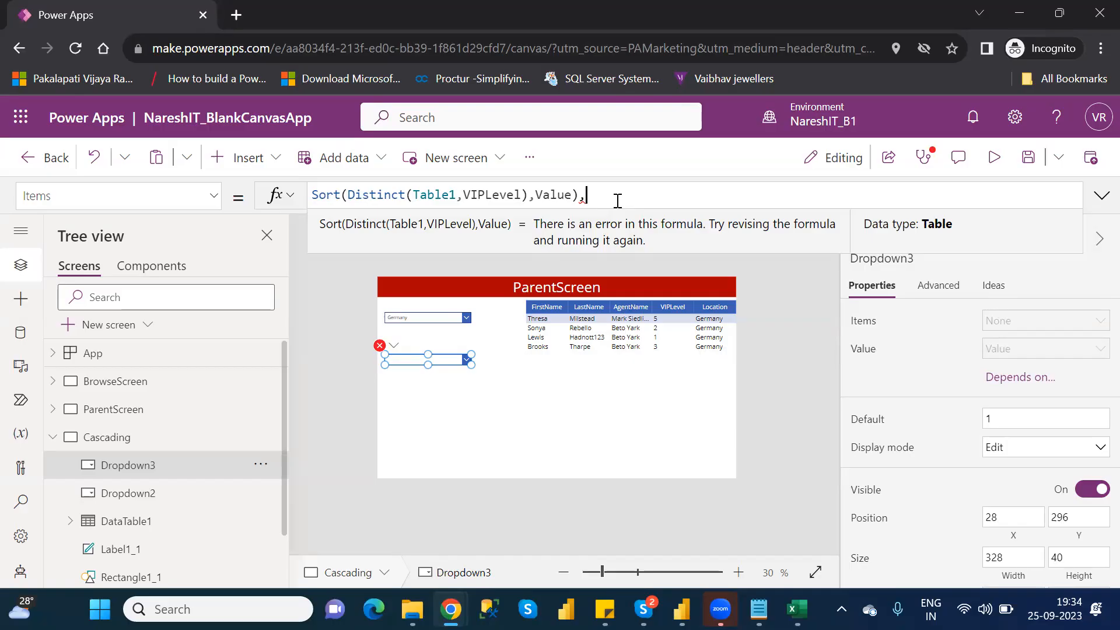
pyautogui.press('BackSpace')
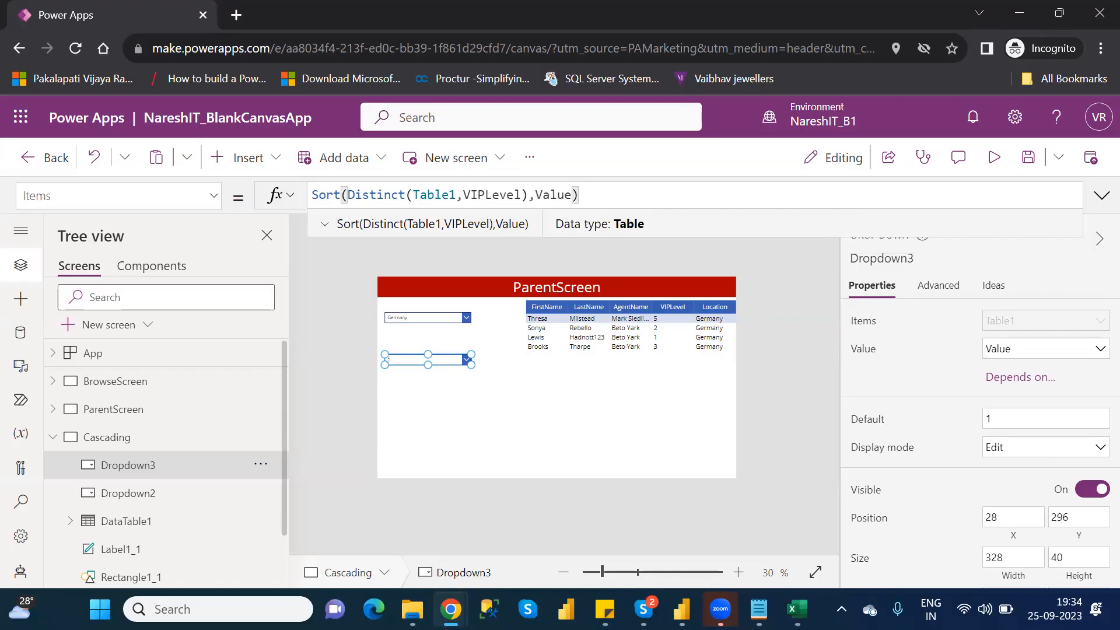
# - Open the Customers workbook from the personal OneDrive folder in Excel
pyautogui.click(796, 609)
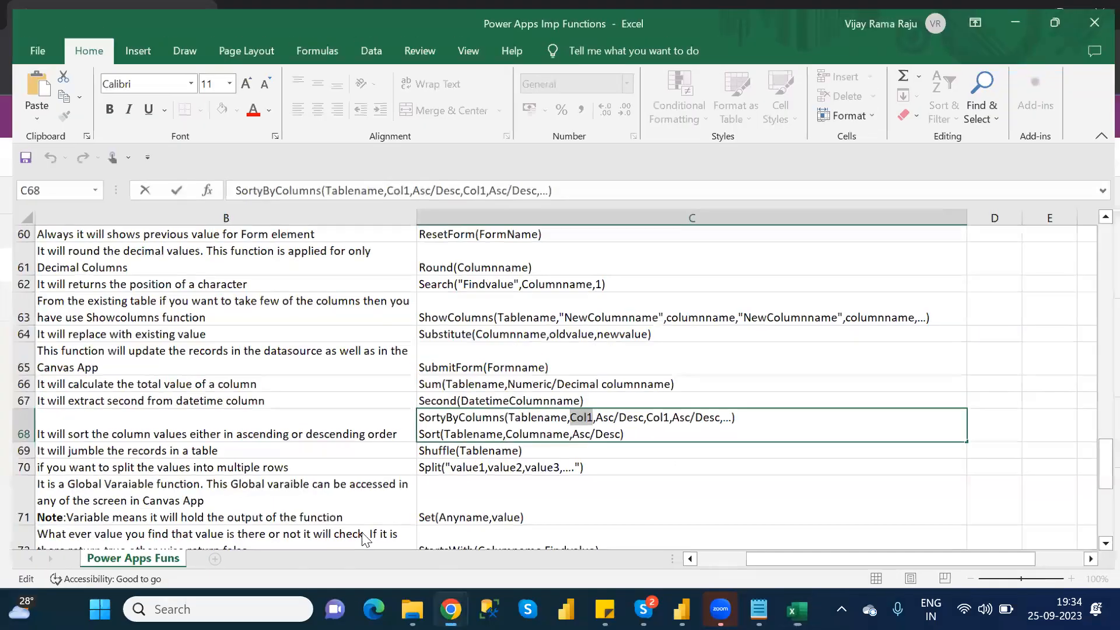
pyautogui.hotkey('alt', 'Tab')
pyautogui.click(412, 609)
pyautogui.click(77, 480)
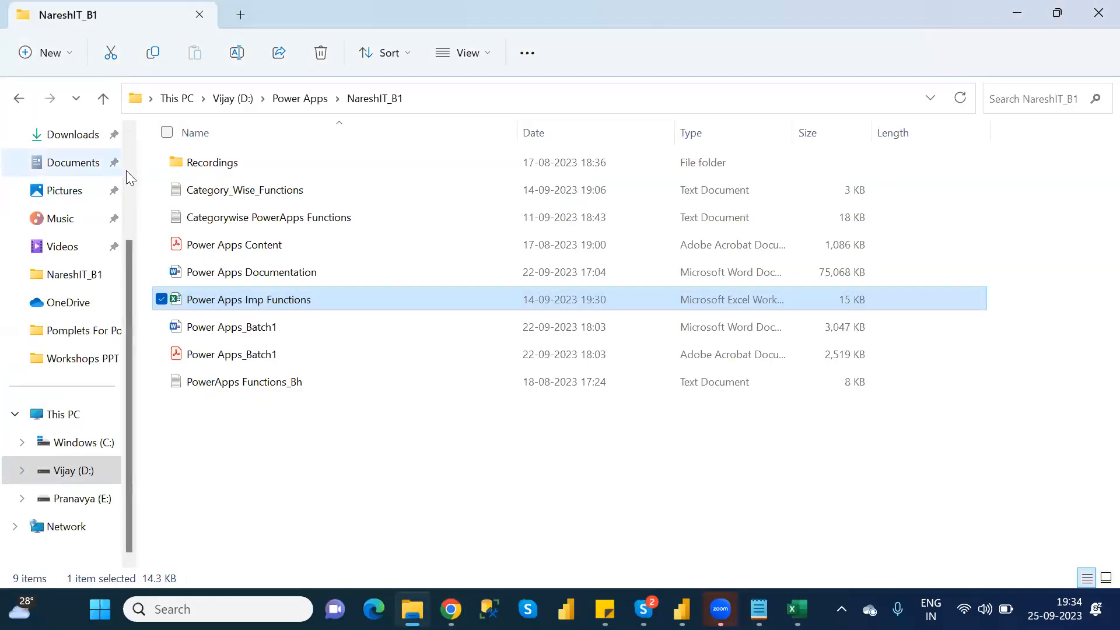
pyautogui.scroll(2, 113, 181)
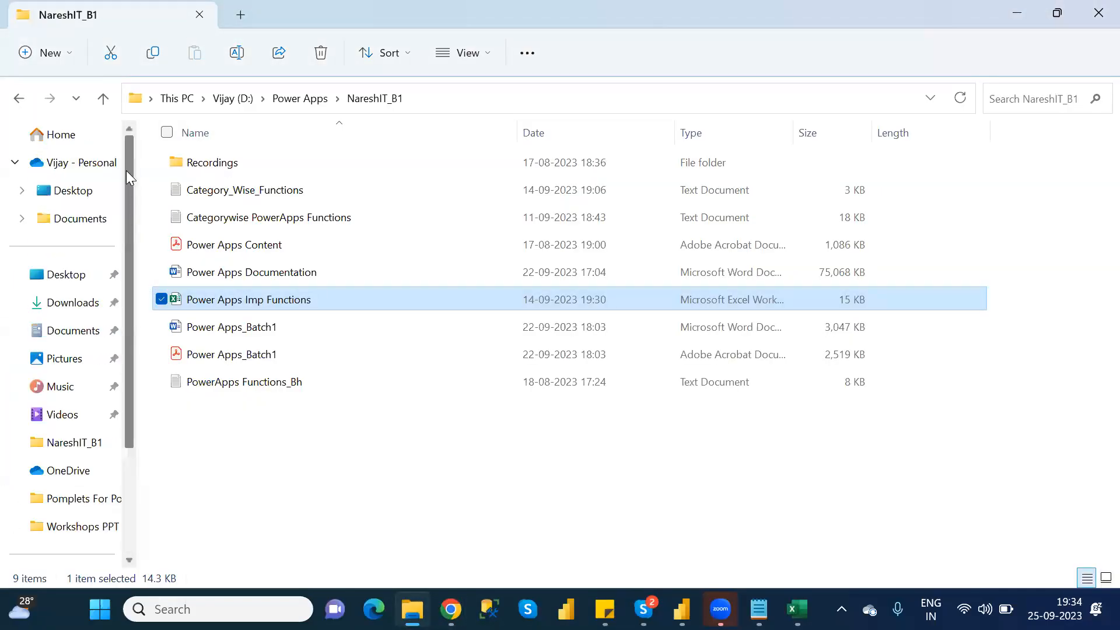
pyautogui.click(76, 166)
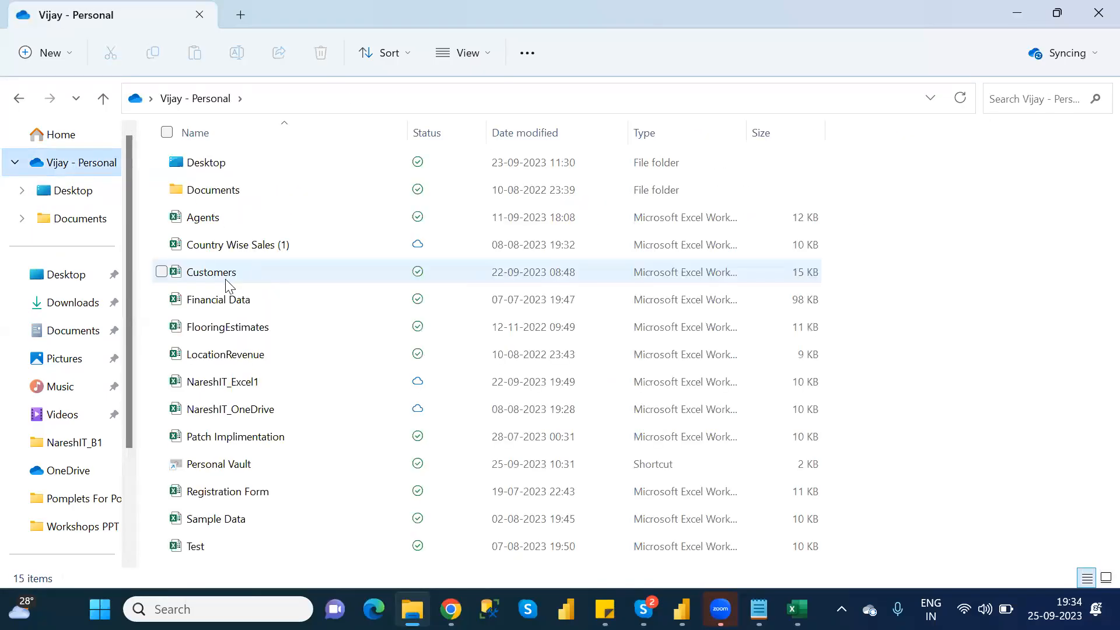
pyautogui.click(227, 279)
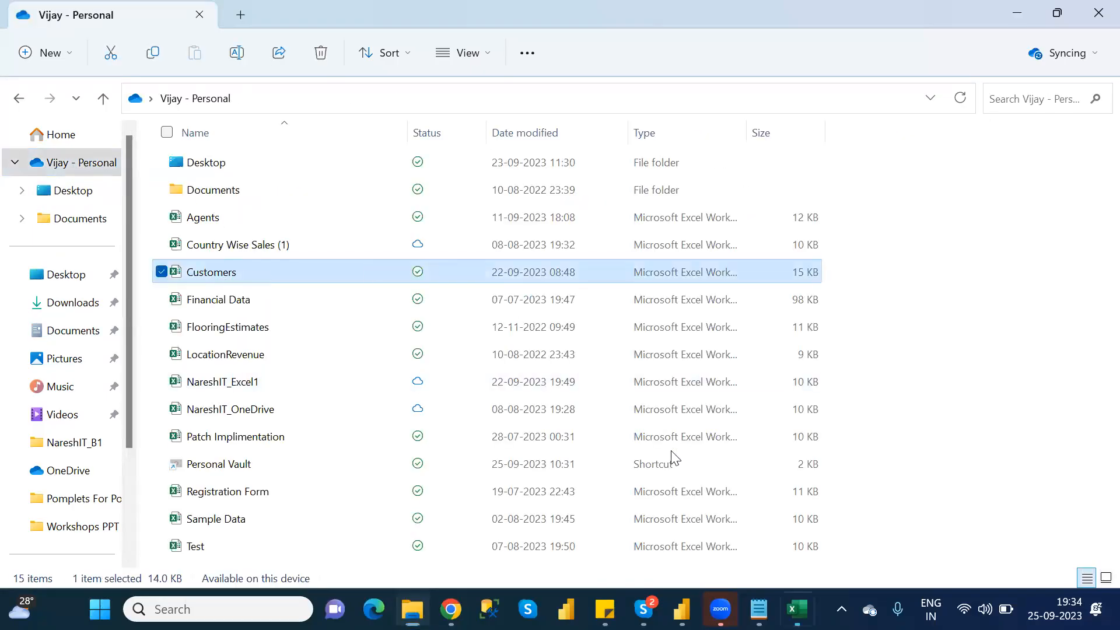
pyautogui.click(797, 609)
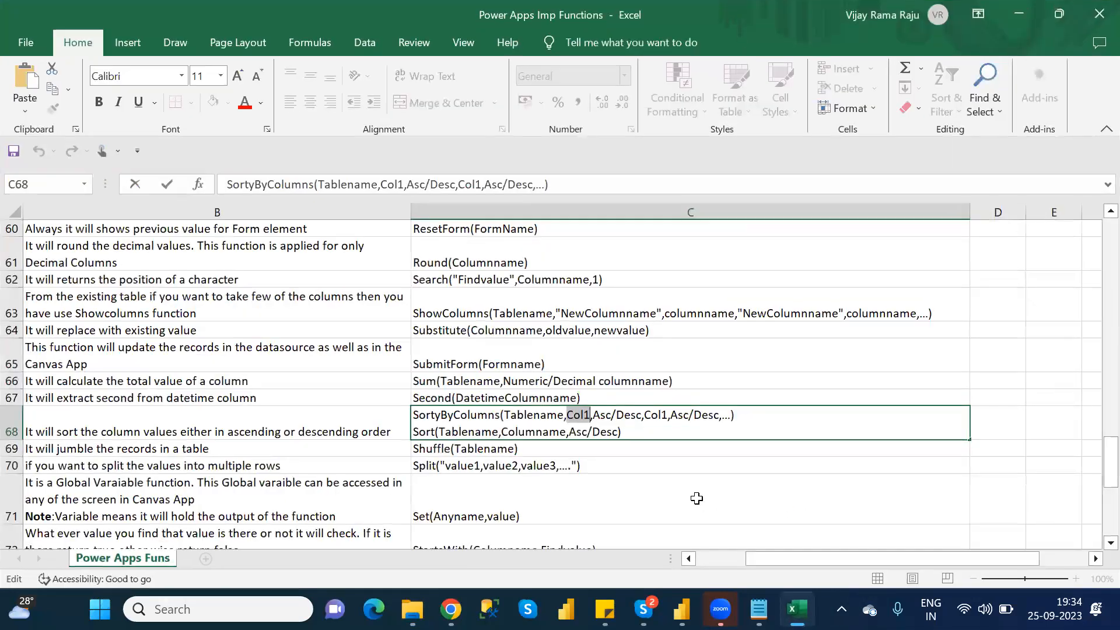
pyautogui.click(696, 498)
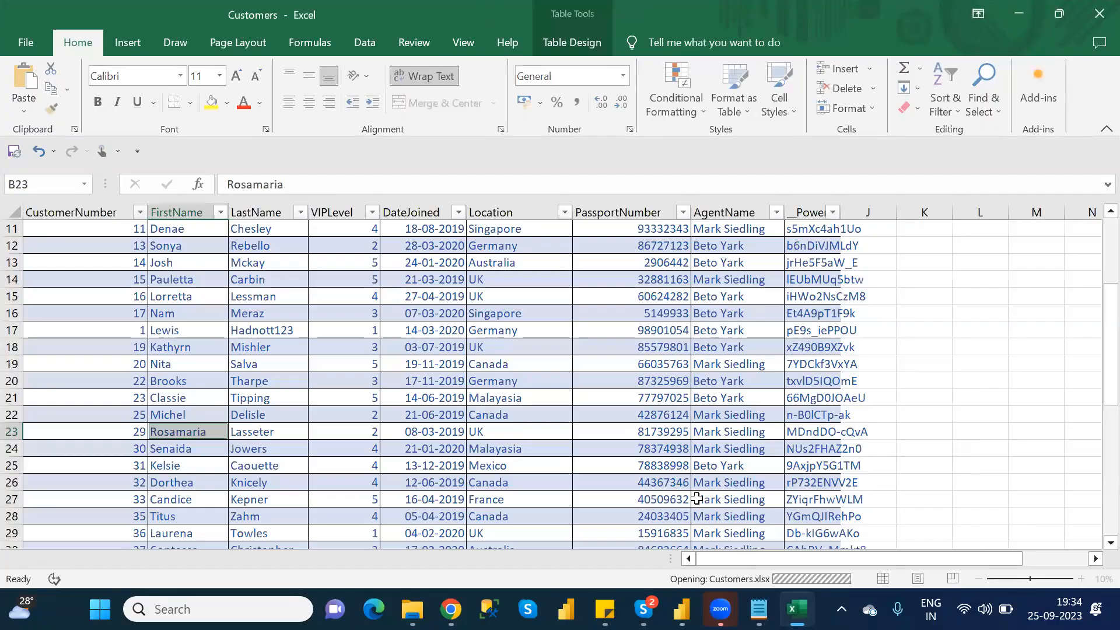
# - Filter the Customers table's Location column to show only Germany
pyautogui.click(565, 212)
pyautogui.click(369, 397)
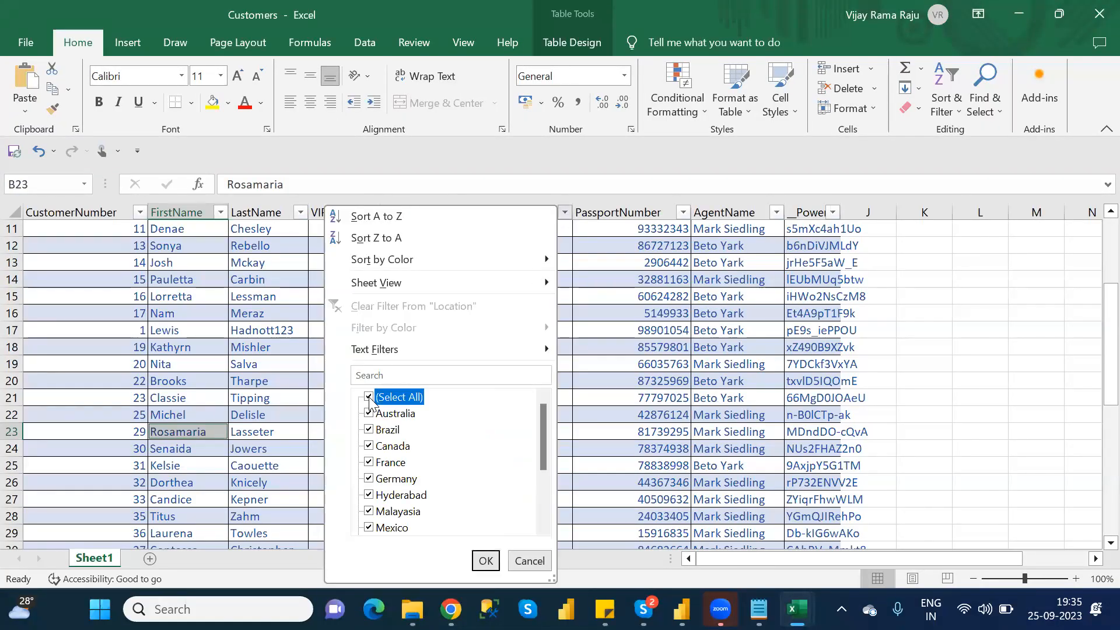
pyautogui.click(370, 478)
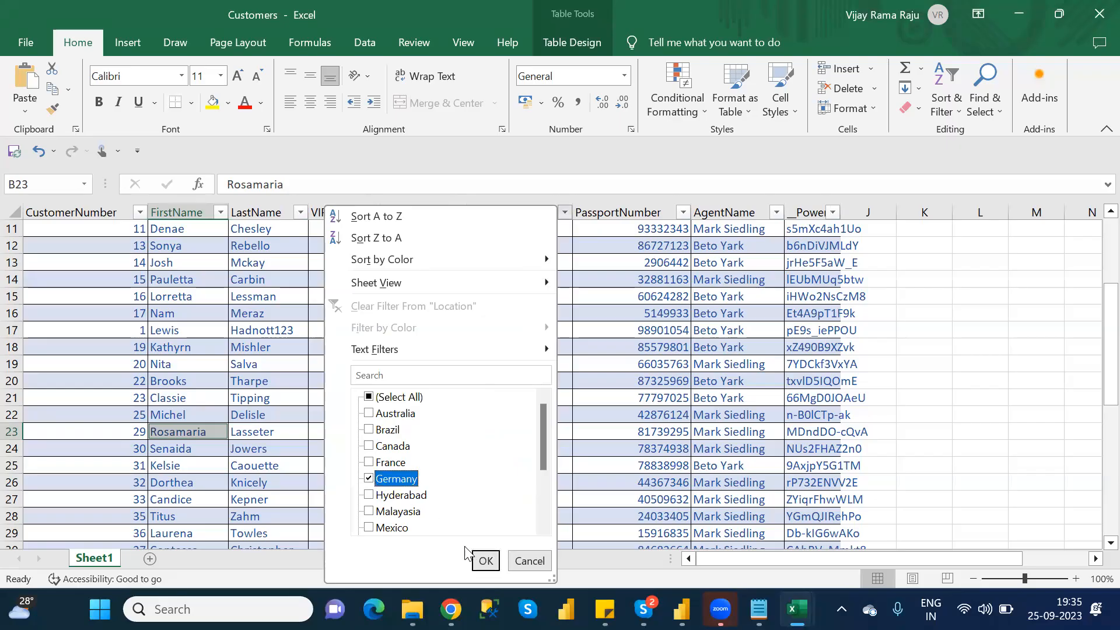
pyautogui.click(487, 560)
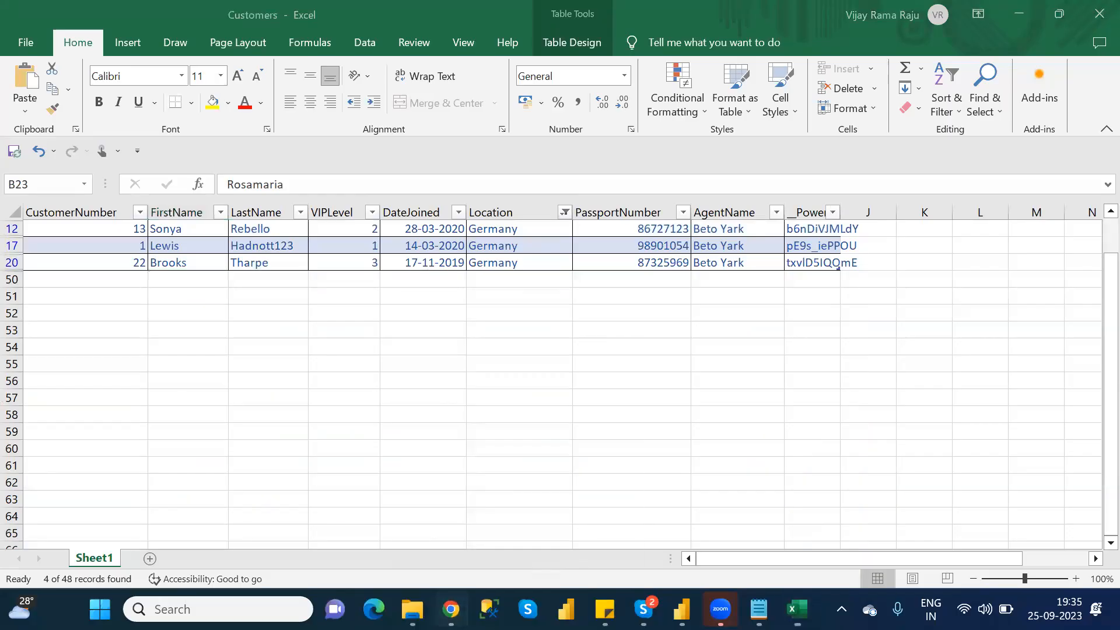
# - Switch back to Power Apps and preview the VIPLevel drop-down's choices against the Germany rows, then return to editing
pyautogui.moveTo(450, 608)
pyautogui.click(523, 540)
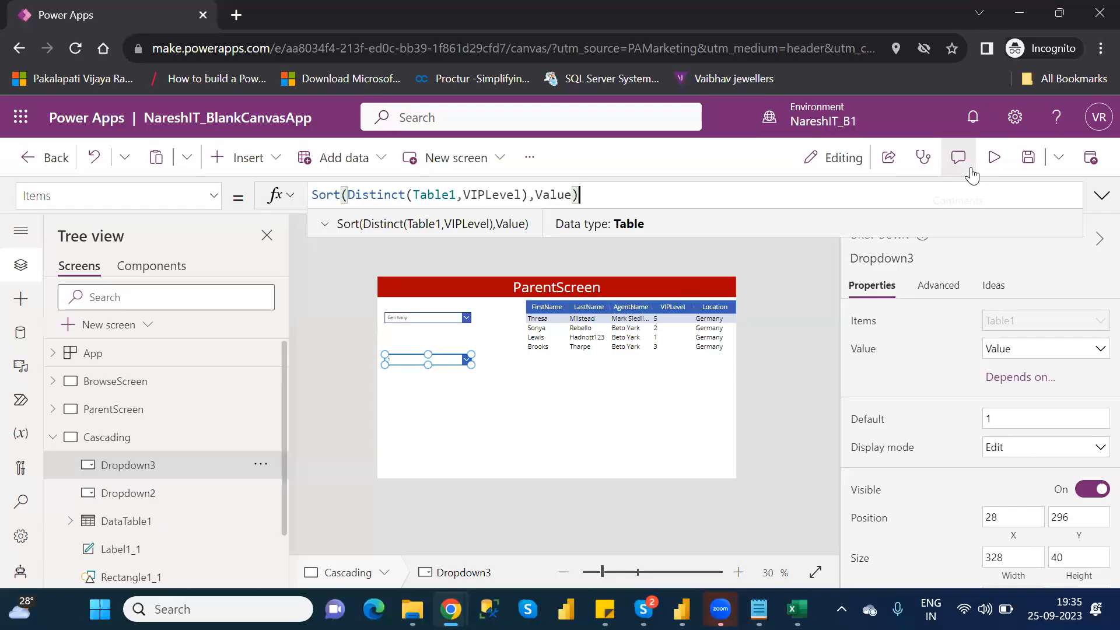
pyautogui.click(994, 158)
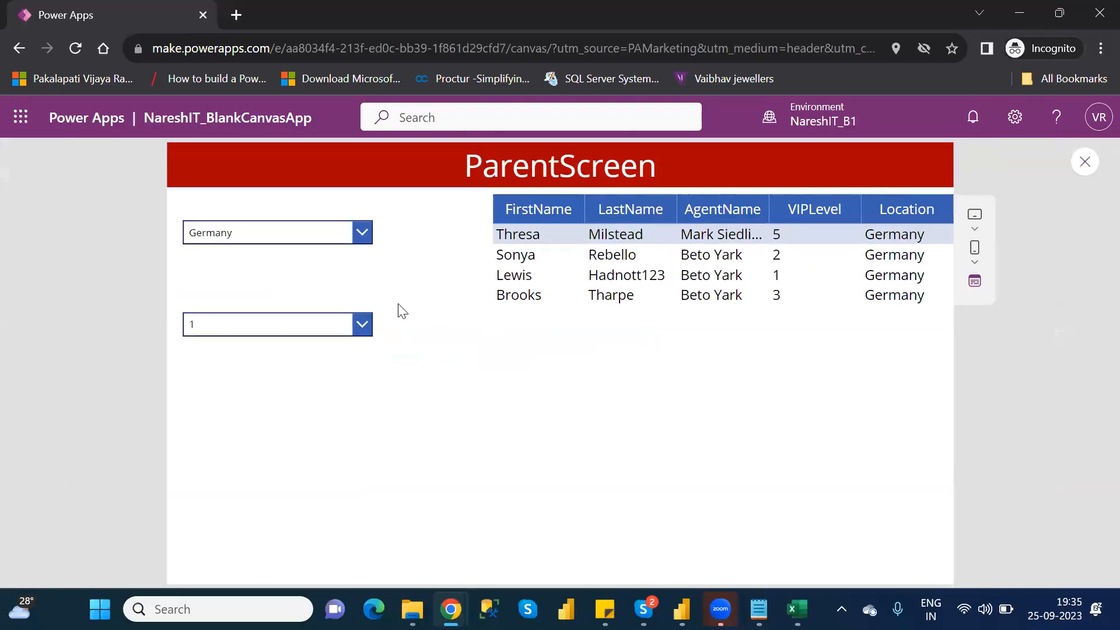
pyautogui.click(367, 323)
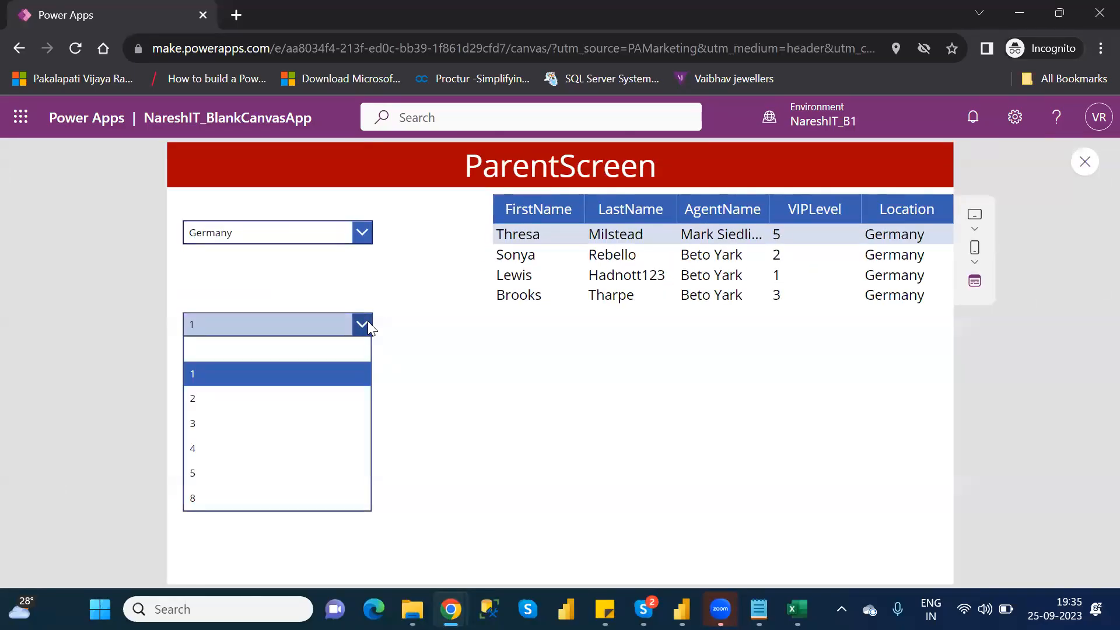
pyautogui.click(1083, 163)
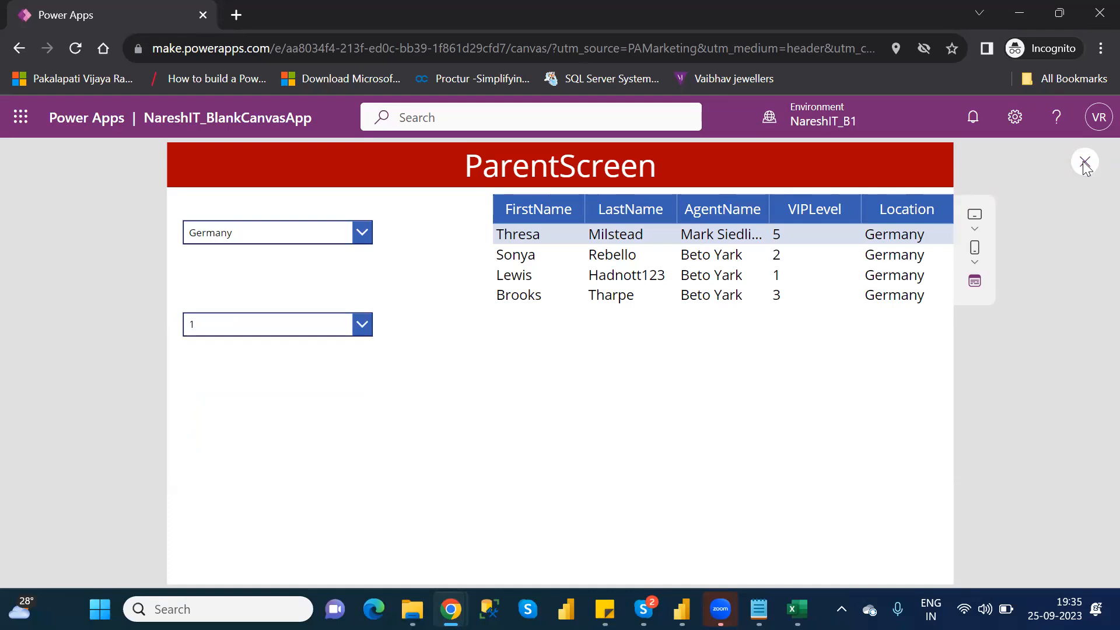
pyautogui.click(1083, 161)
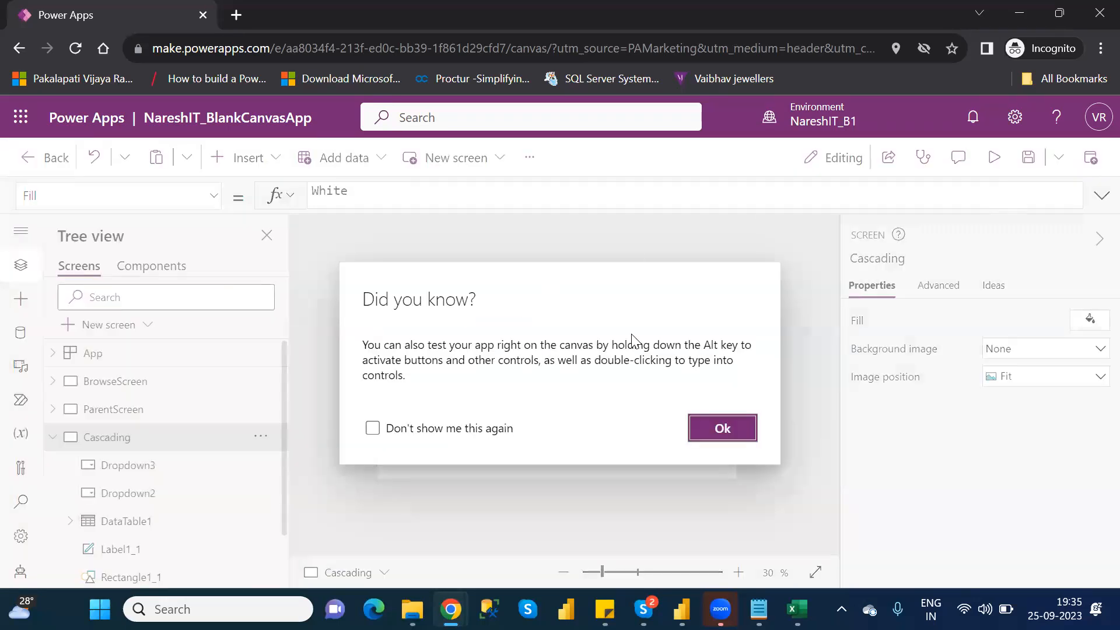
pyautogui.click(721, 428)
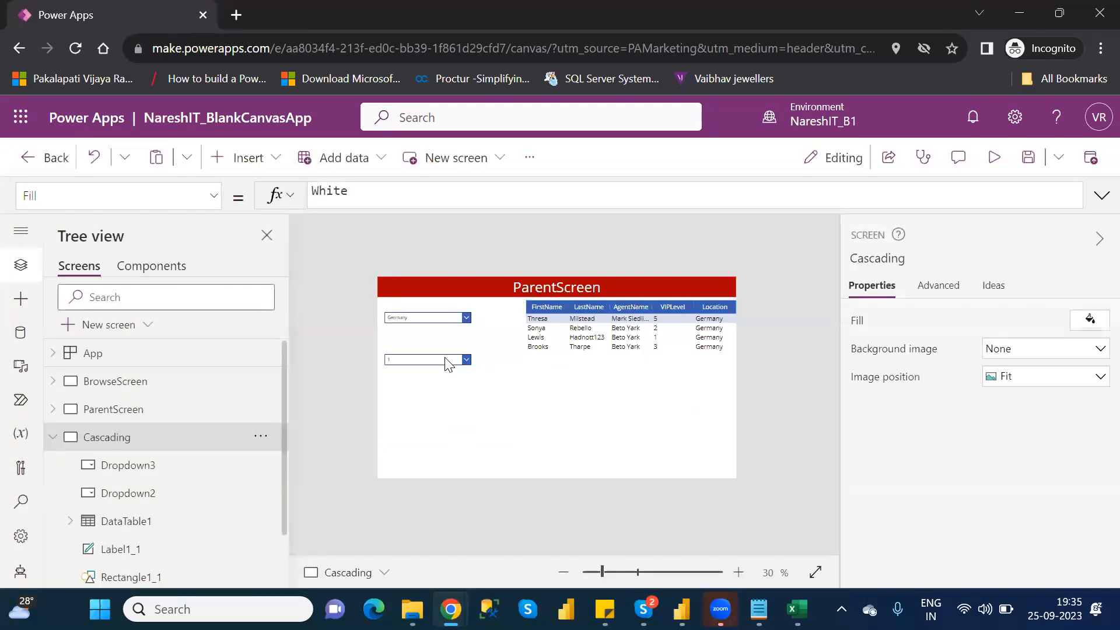
# - Insert an opening Filter( before Table1 inside the Distinct function of the VIPLevel drop-down's Items formula
pyautogui.click(446, 358)
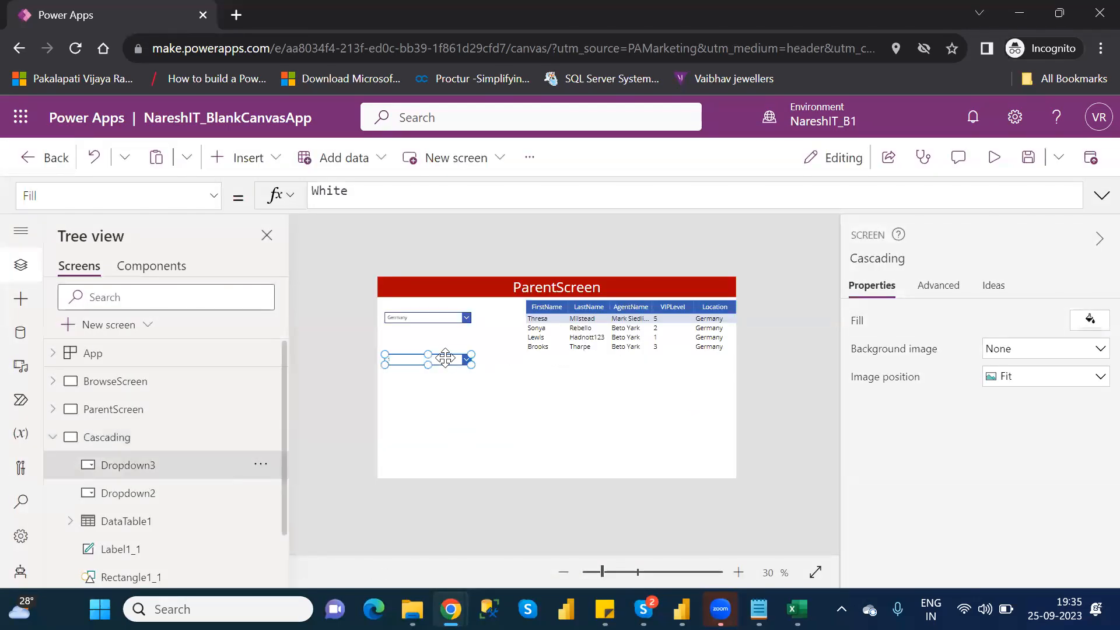
pyautogui.click(467, 193)
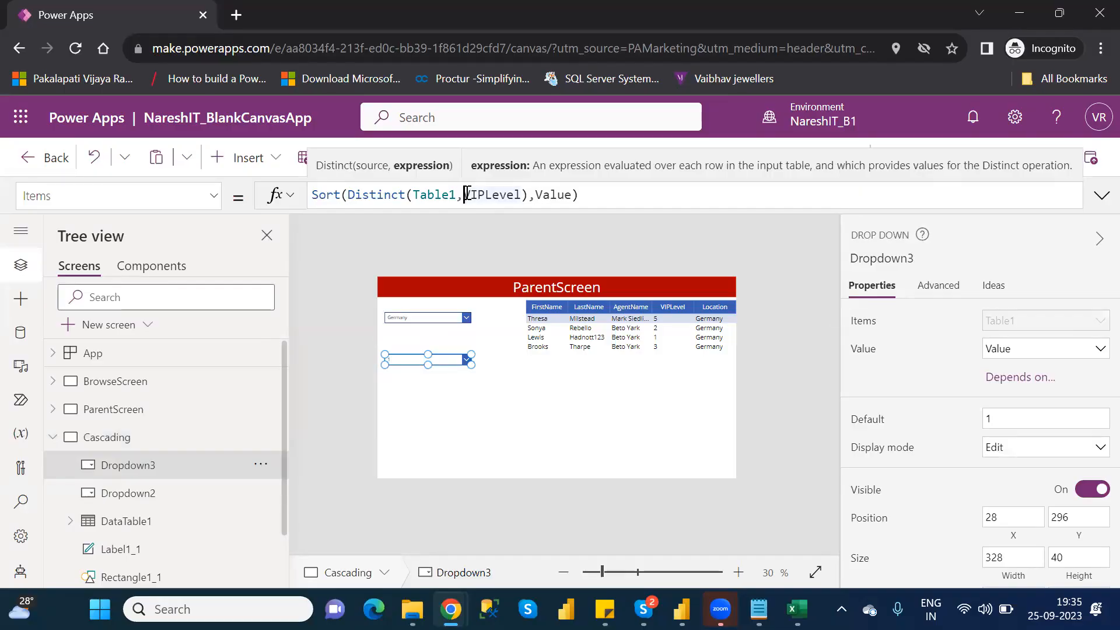
pyautogui.doubleClick(494, 195)
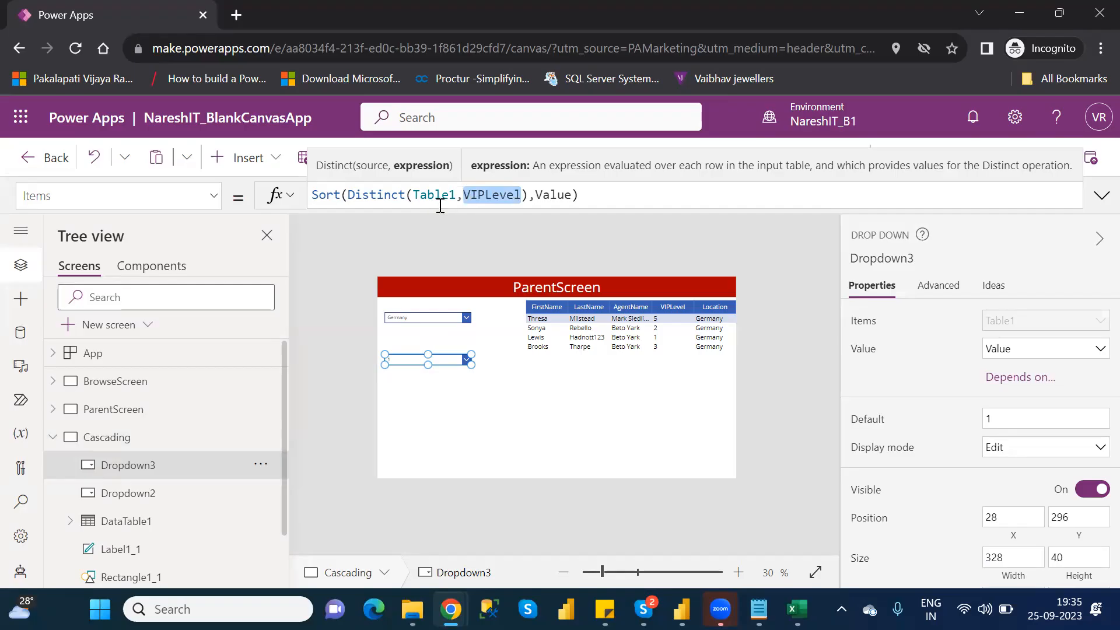
pyautogui.click(413, 194)
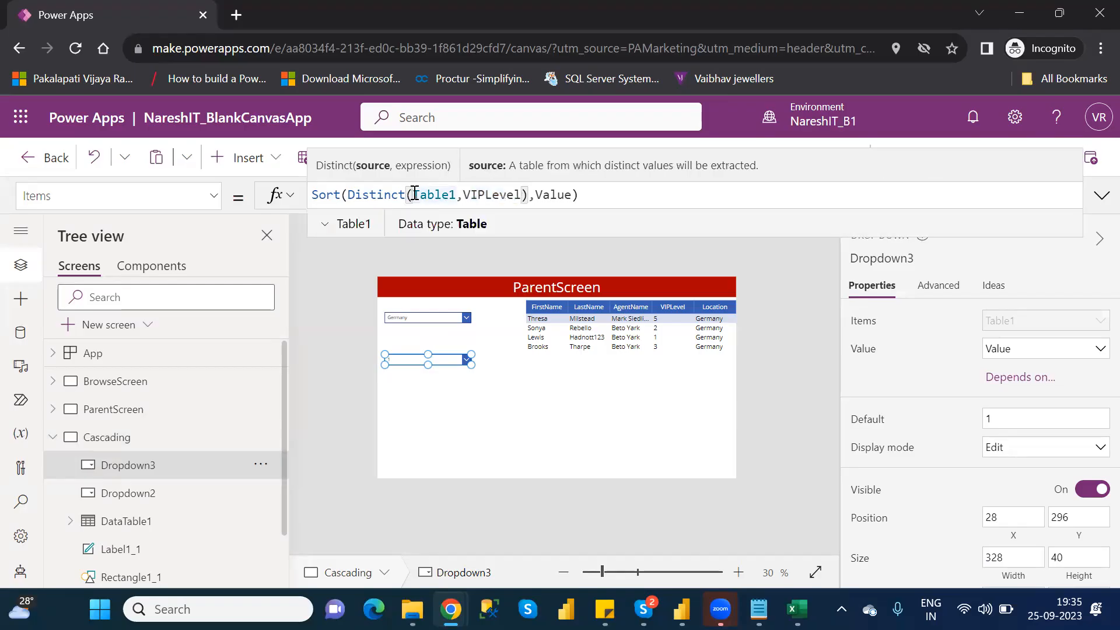
pyautogui.write('Filter(')
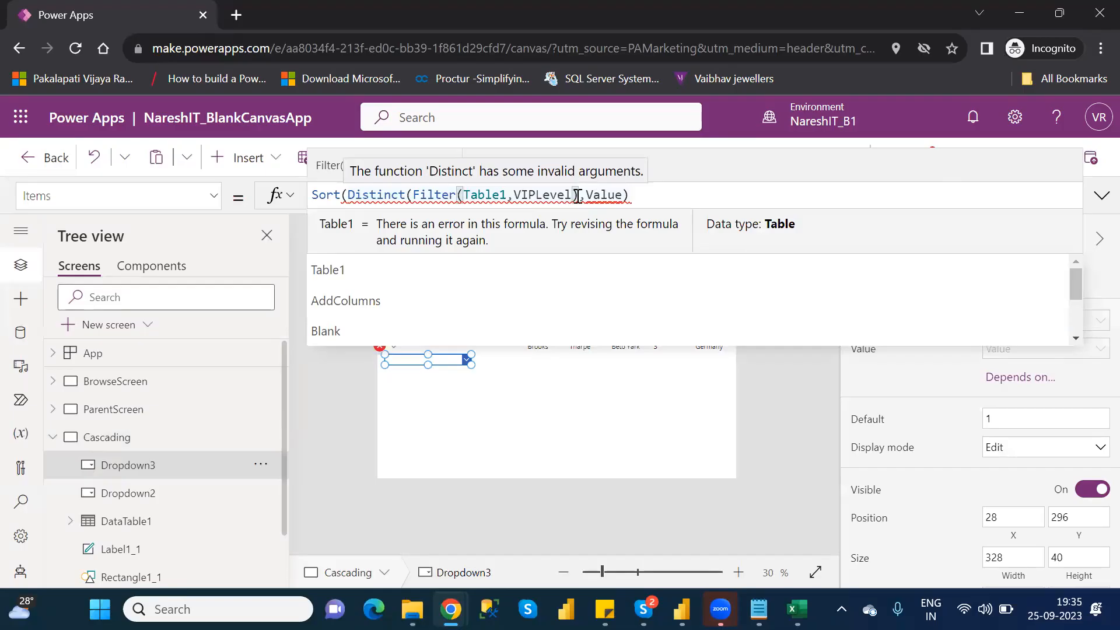
# - Clear VIPLevel from the Filter function's condition, leaving Filter(Table1,) inside the Distinct function
pyautogui.click(572, 195)
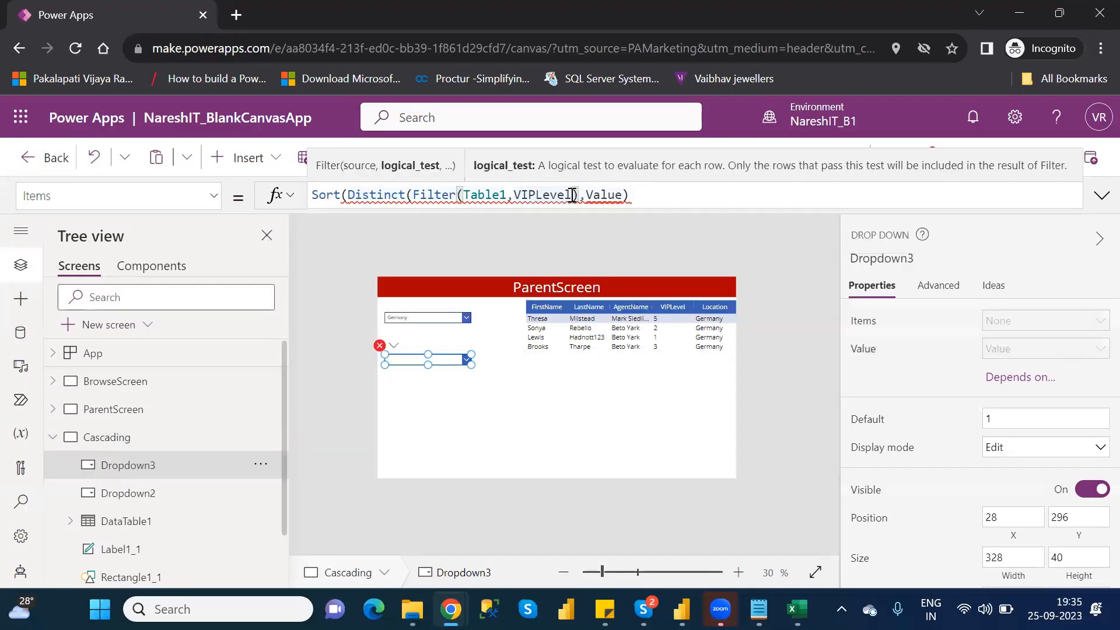
pyautogui.write('=')
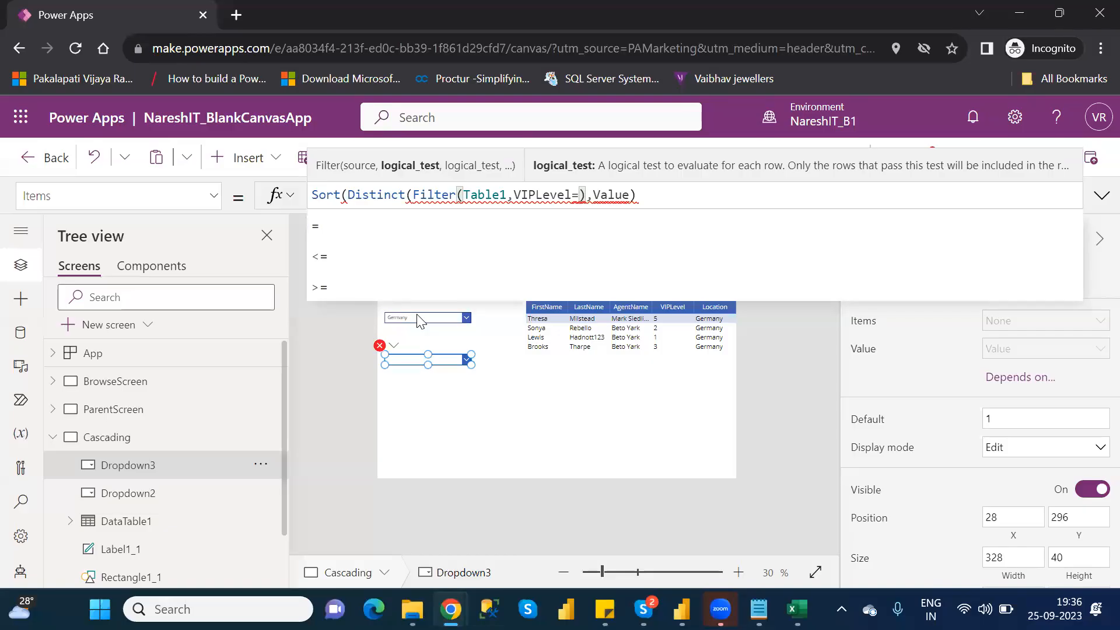
pyautogui.press('BackSpace')
pyautogui.press('BackSpace')
pyautogui.press('BackSpace')
pyautogui.press('BackSpace')
pyautogui.press('BackSpace')
pyautogui.press('BackSpace')
pyautogui.press('BackSpace')
pyautogui.press('BackSpace')
pyautogui.press('BackSpace')
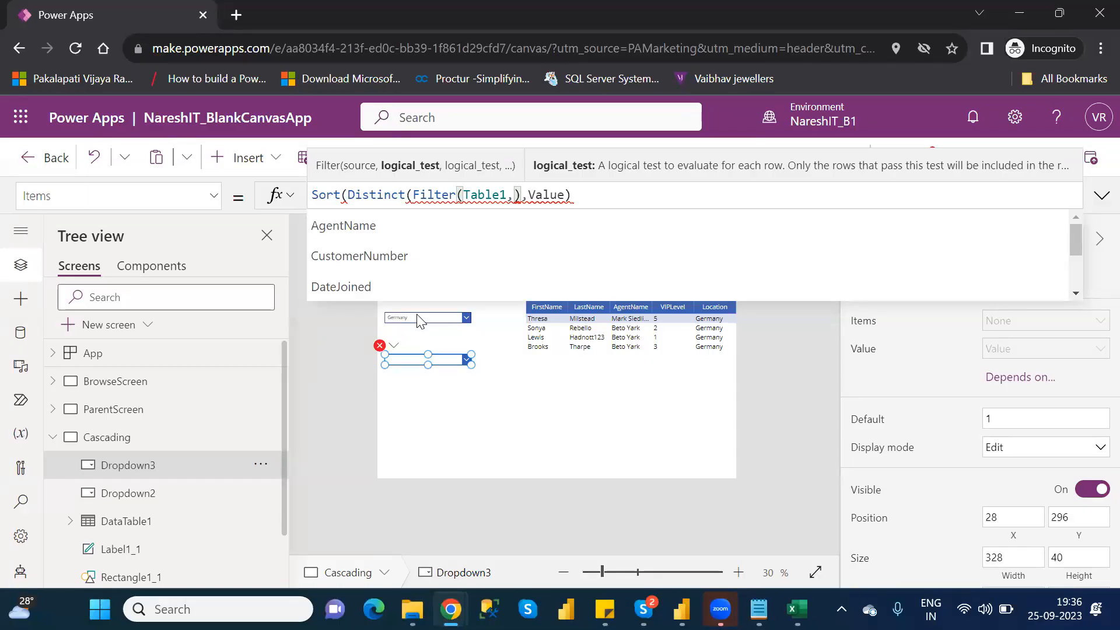
# - Begin the Filter condition in Dropdown3's Items formula with the Location column and an equals sign
pyautogui.write('lo')
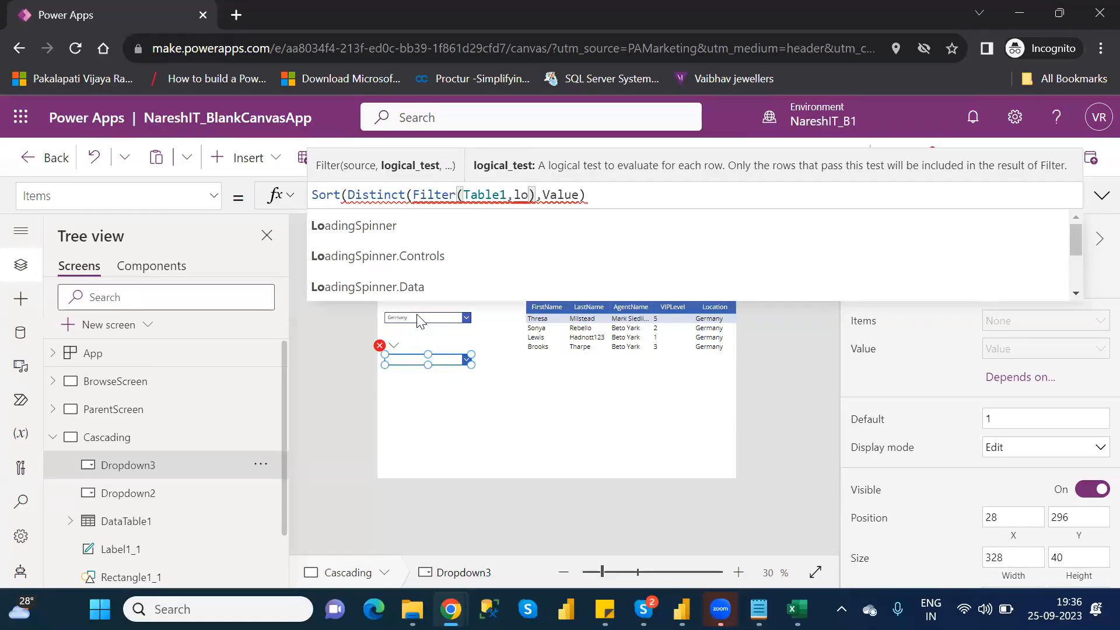
pyautogui.write('cat')
pyautogui.press('Down')
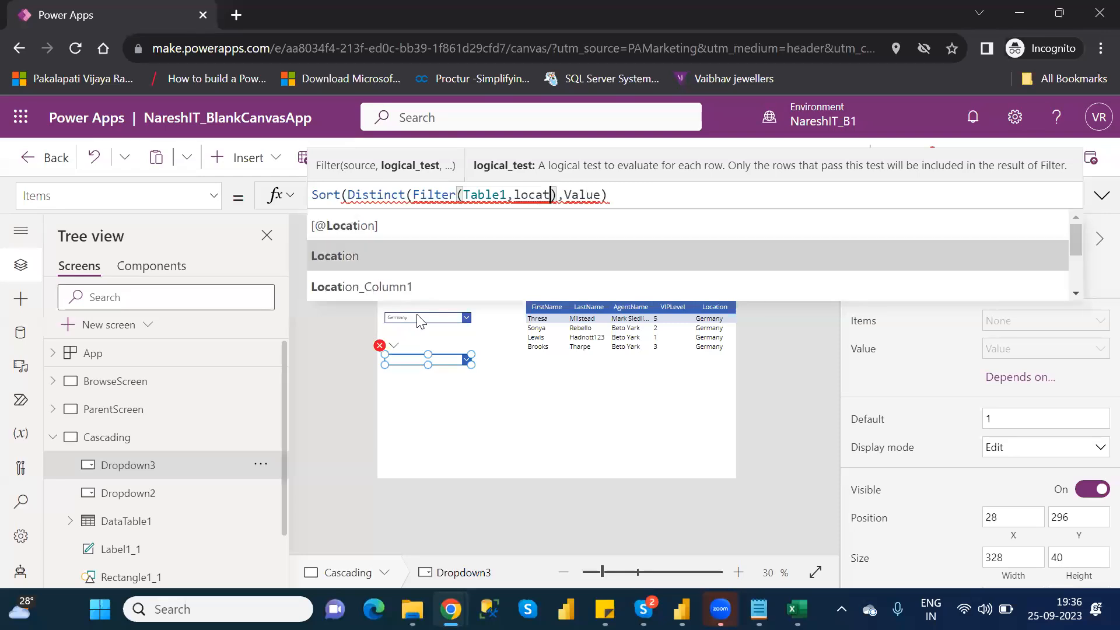
pyautogui.press('Tab')
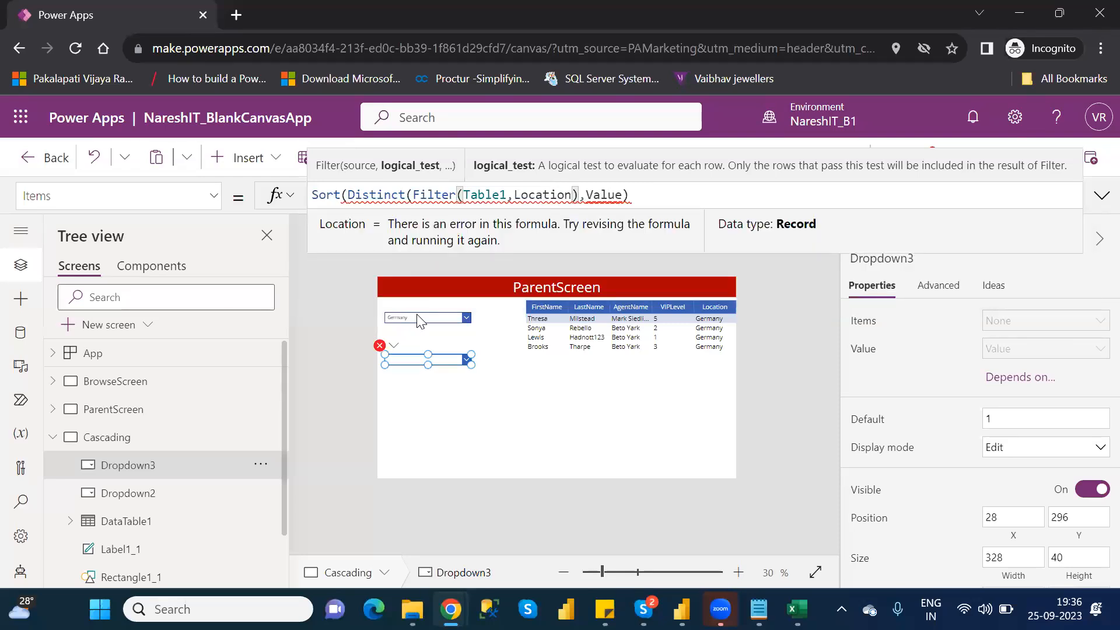
pyautogui.write('=')
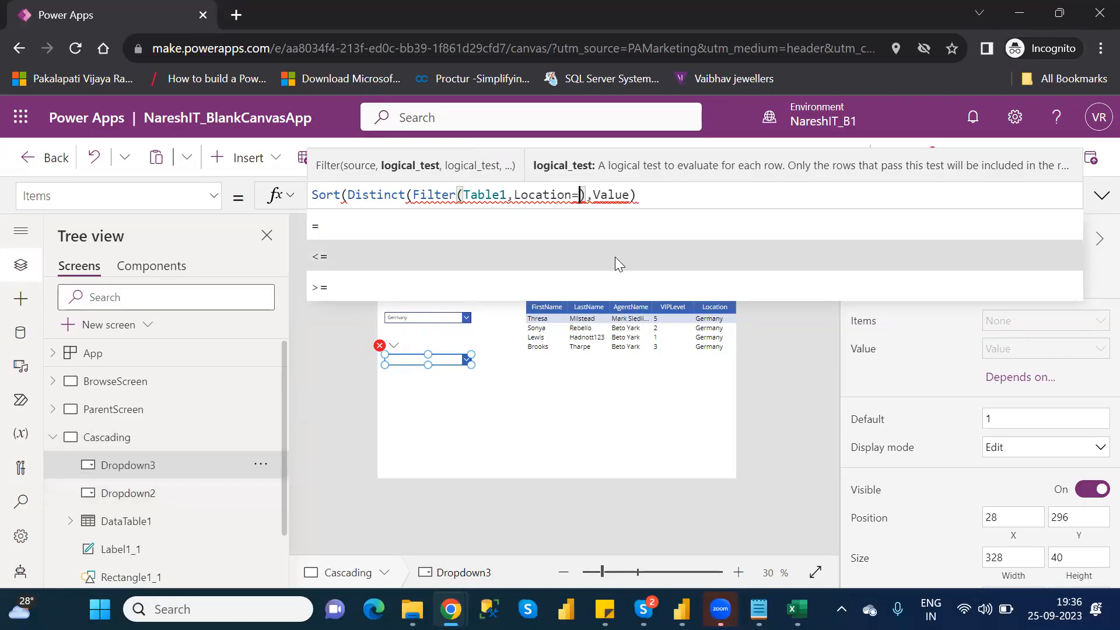
# - Complete the Filter condition by comparing Location with Dropdown2.SelectedText.Value
pyautogui.write('drop')
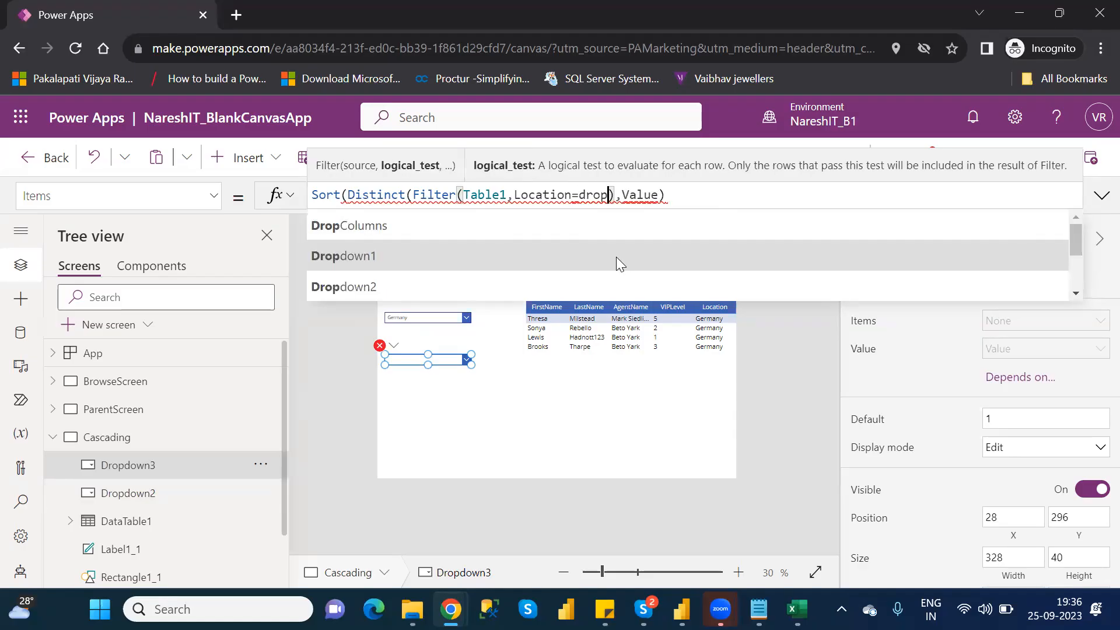
pyautogui.press('Down')
pyautogui.press('Tab')
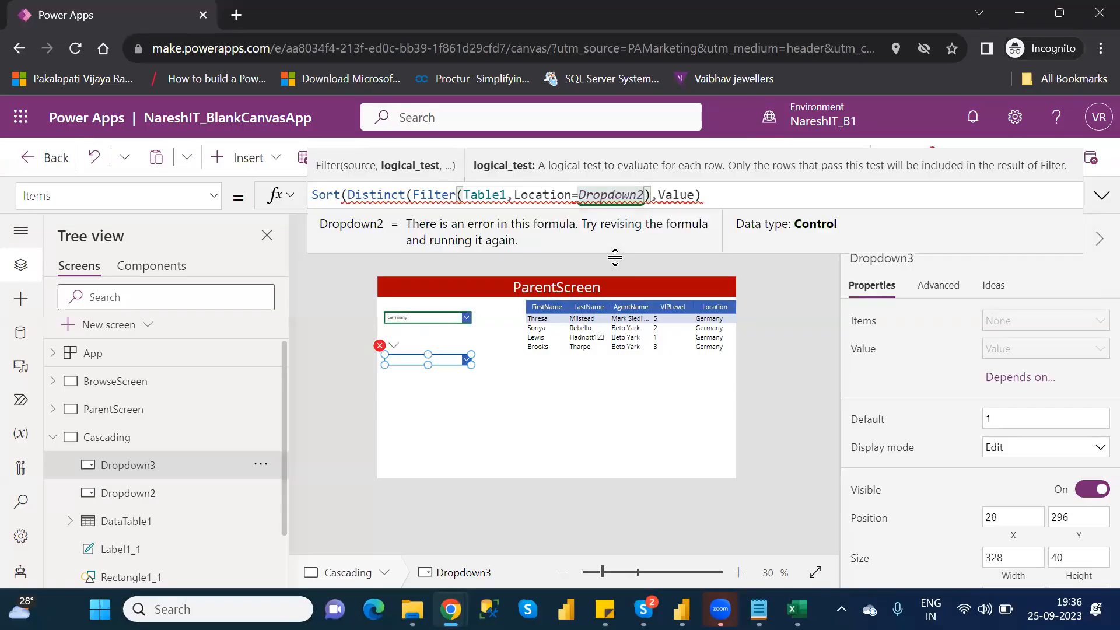
pyautogui.write('.')
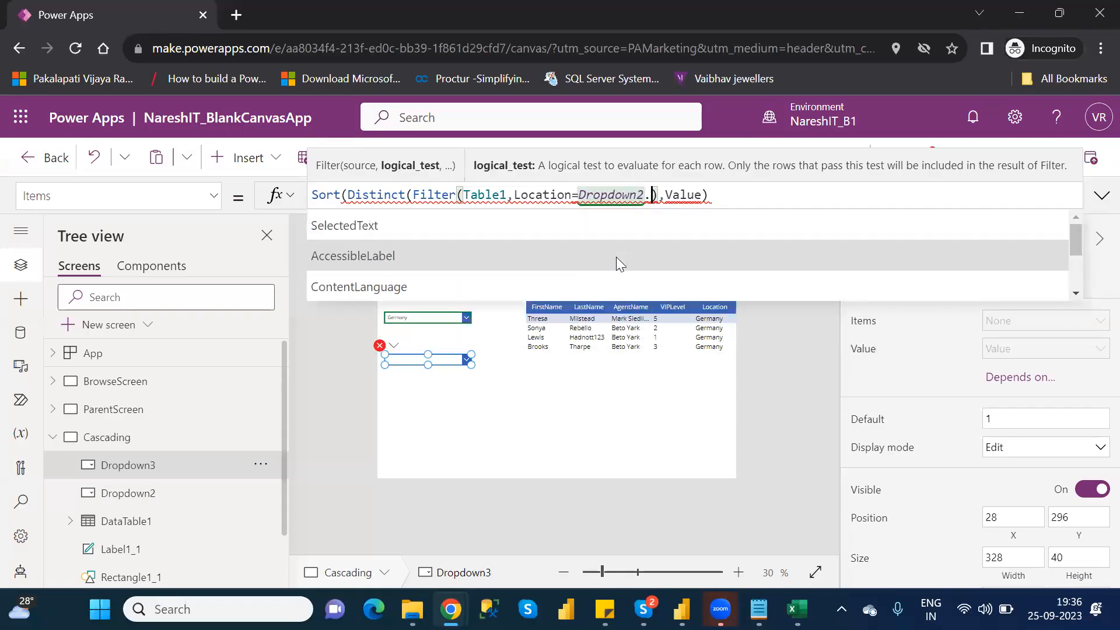
pyautogui.press('Tab')
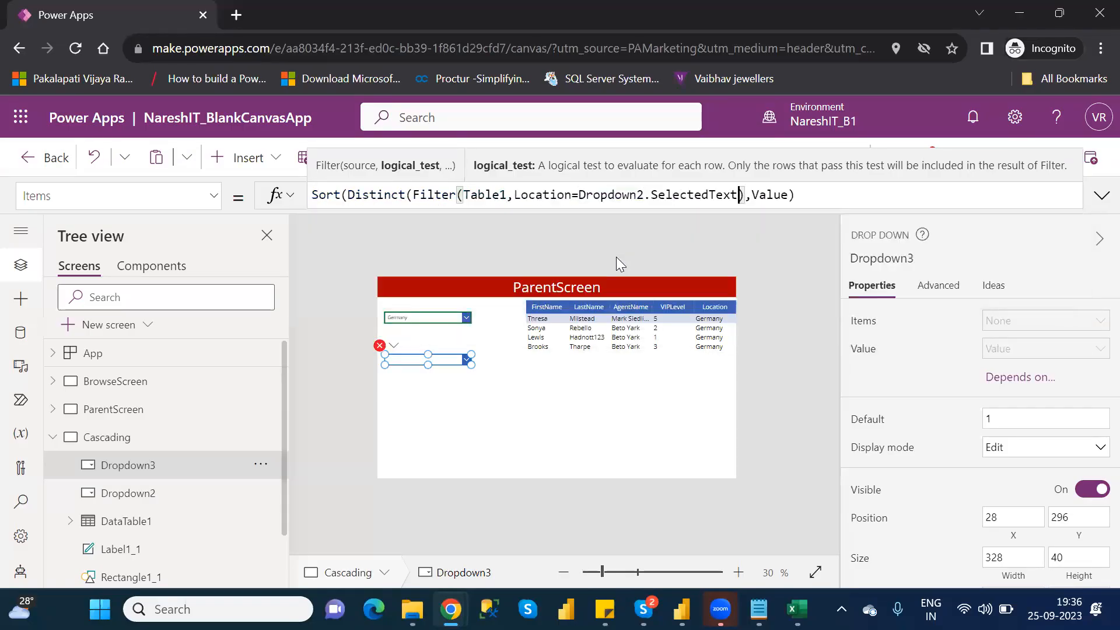
pyautogui.write('.')
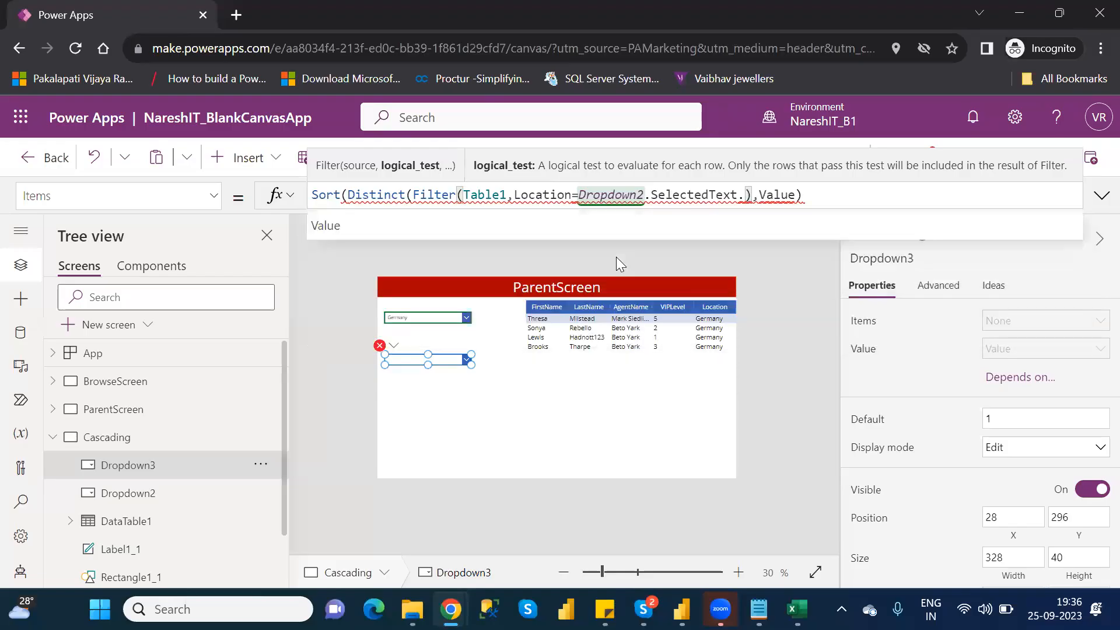
pyautogui.press('Tab')
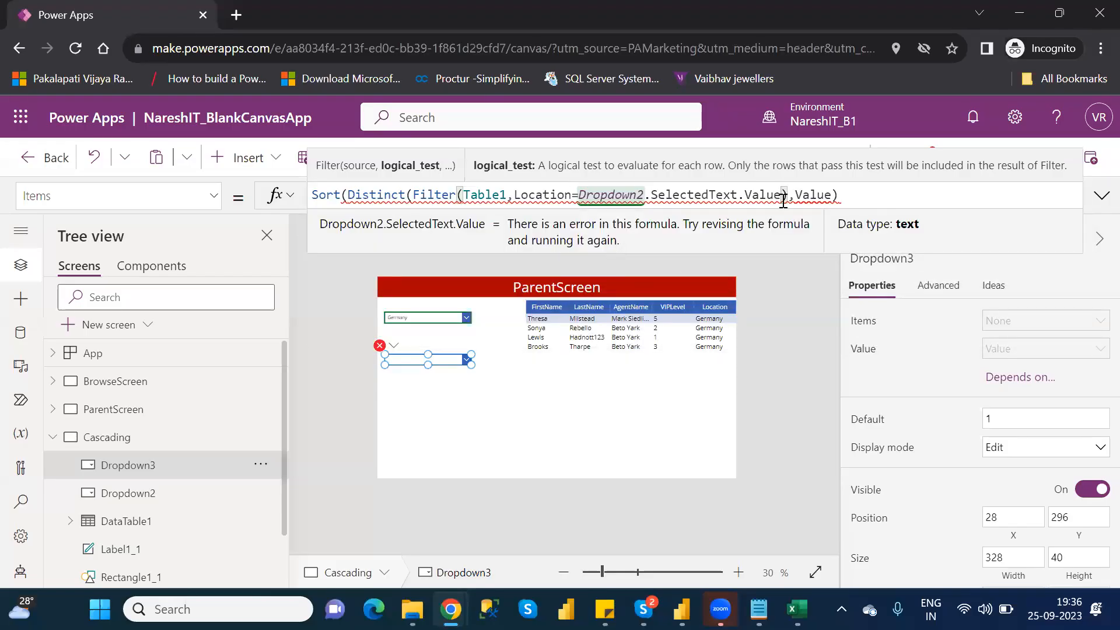
# - Add VIPLevel as a further comma-separated argument of the Filter function, right after the Location=Dropdown2.SelectedText.Value condition
pyautogui.moveTo(784, 194); pyautogui.dragTo(512, 199)
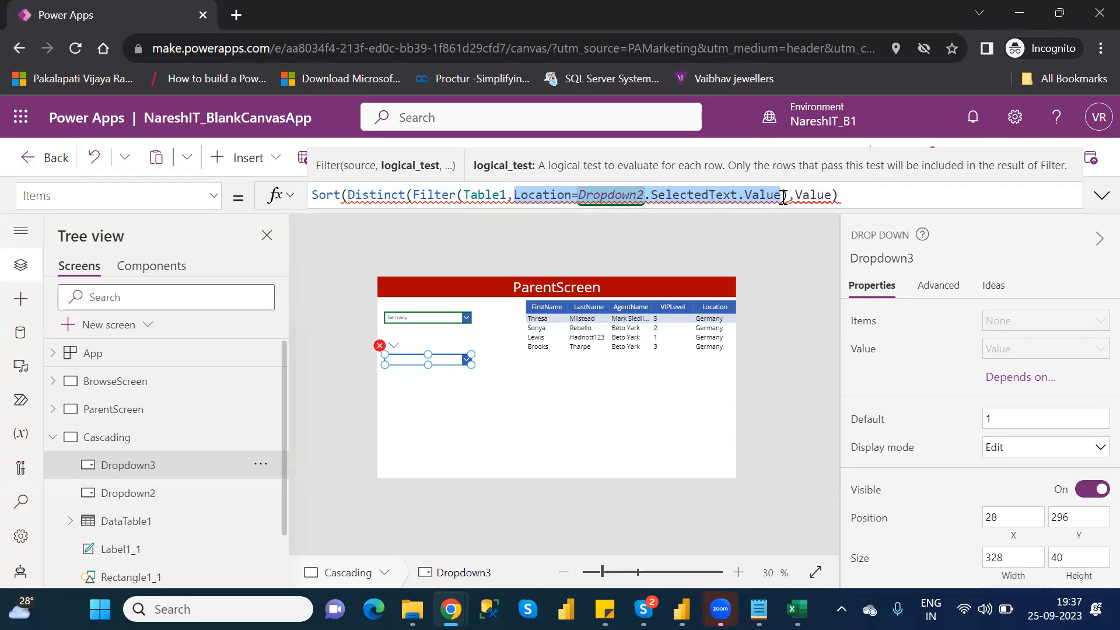
pyautogui.click(783, 195)
pyautogui.write(')')
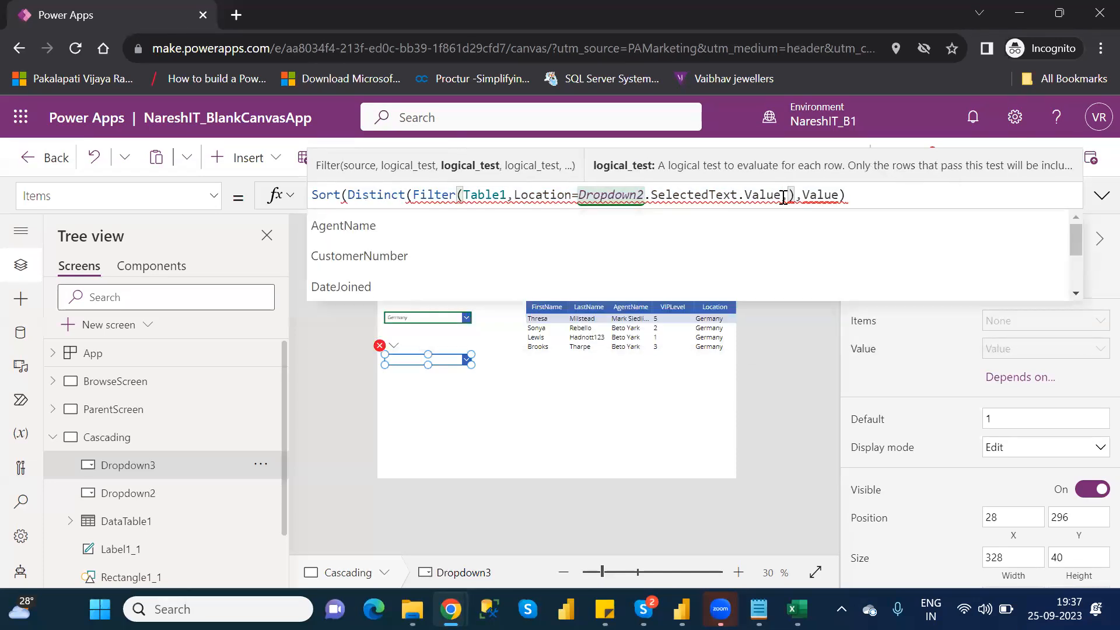
pyautogui.press('Down')
pyautogui.press('Down')
pyautogui.press('Down')
pyautogui.press('Down')
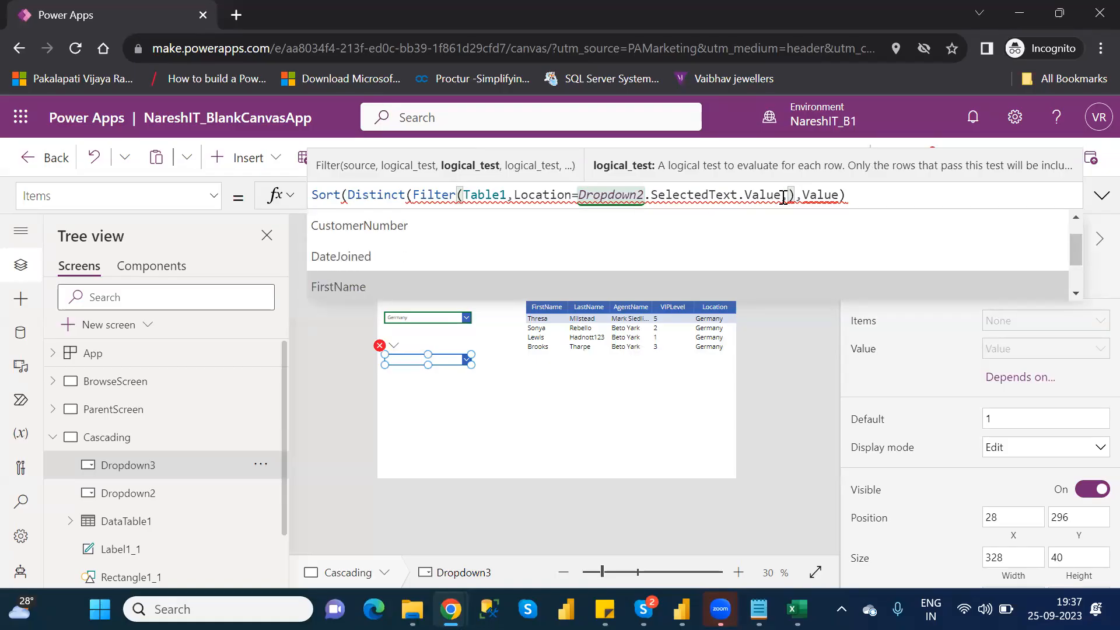
pyautogui.press('Down')
pyautogui.press('Down')
pyautogui.press('Down')
pyautogui.press('Down')
pyautogui.press('Down')
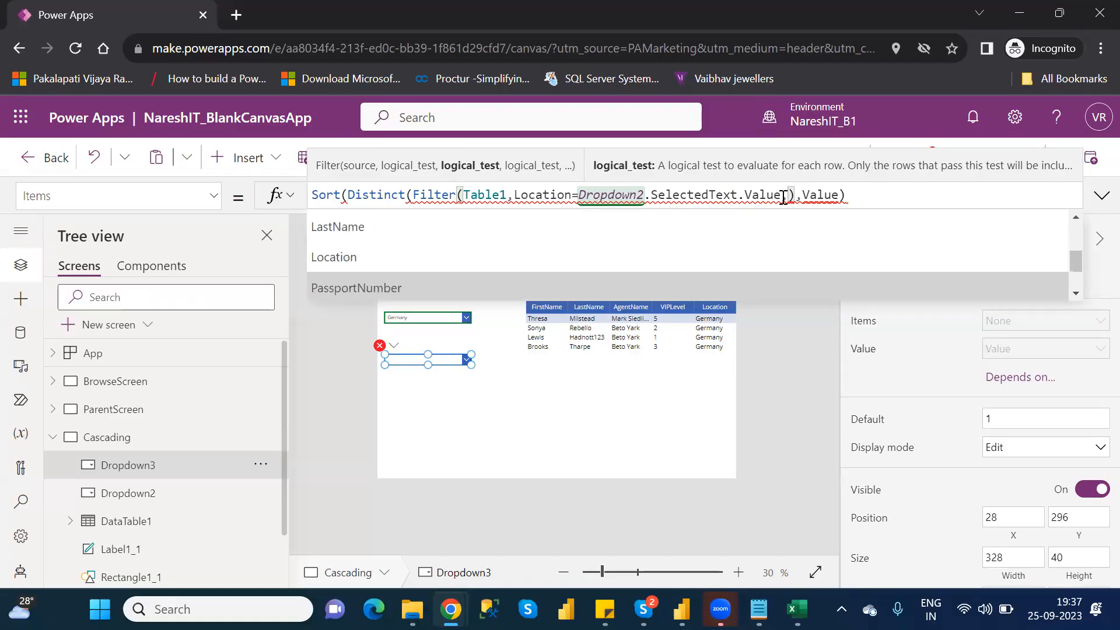
pyautogui.press('Tab')
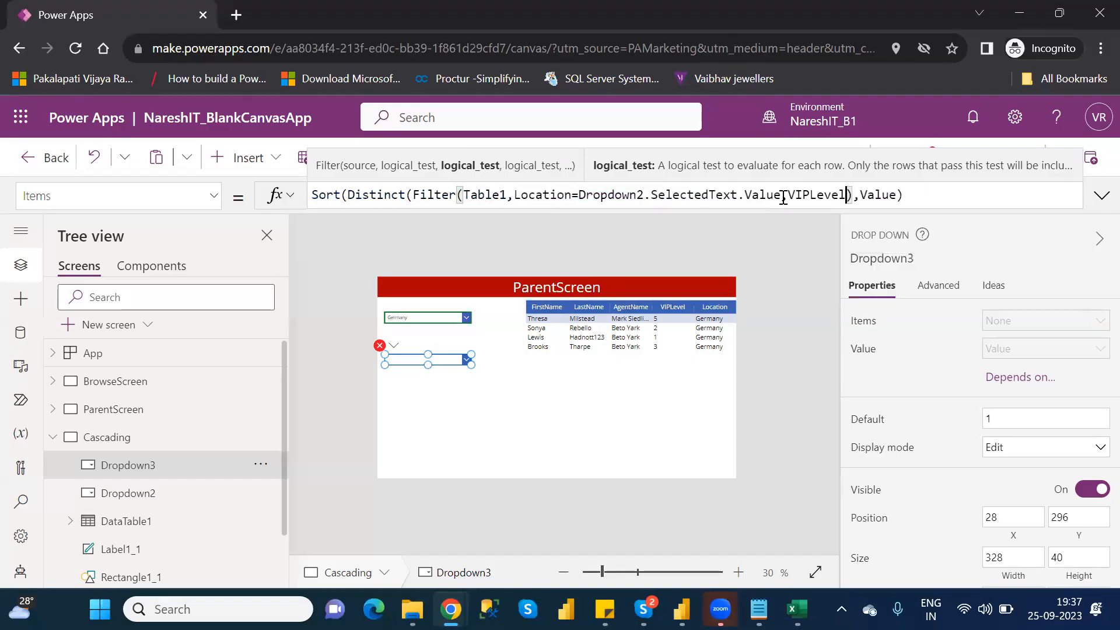
pyautogui.click(781, 195)
pyautogui.write(',')
pyautogui.doubleClick(494, 195)
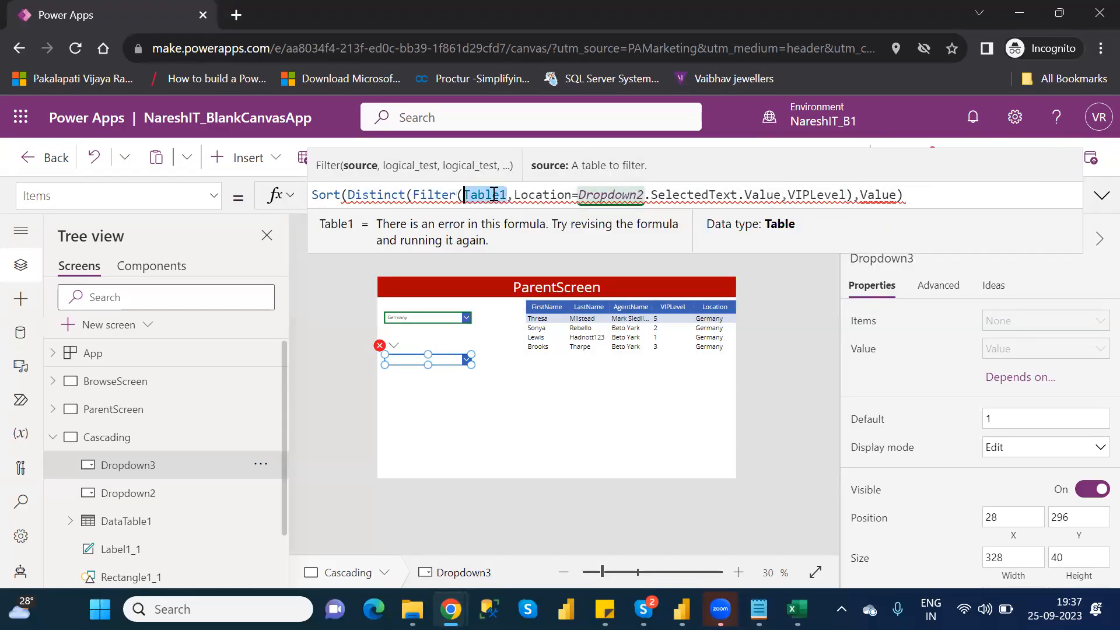
pyautogui.click(532, 195)
pyautogui.doubleClick(534, 195)
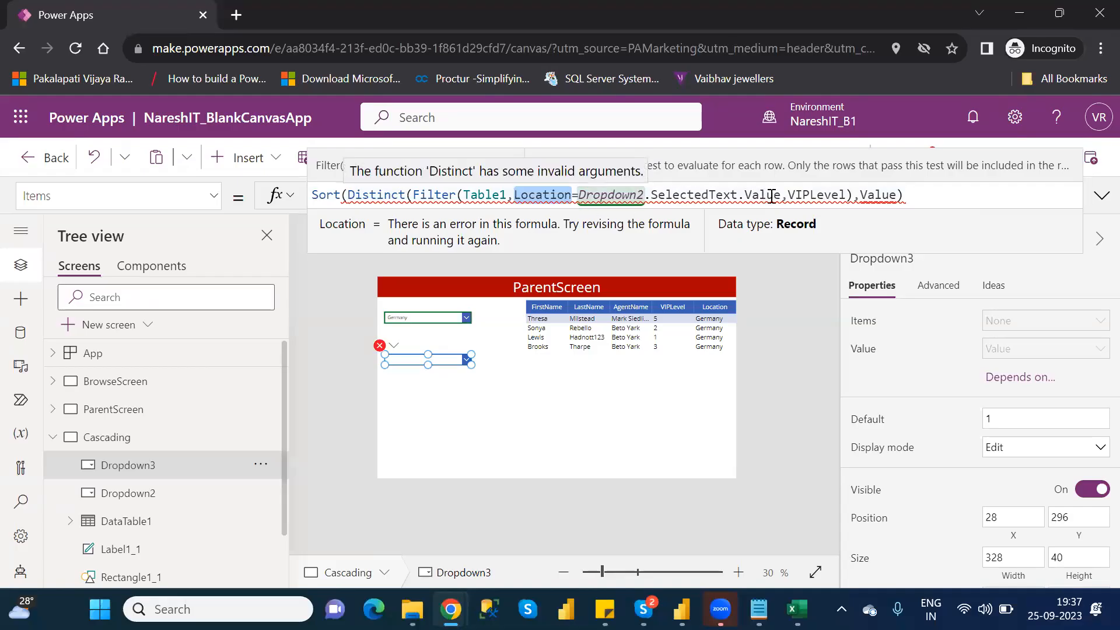
pyautogui.doubleClick(796, 194)
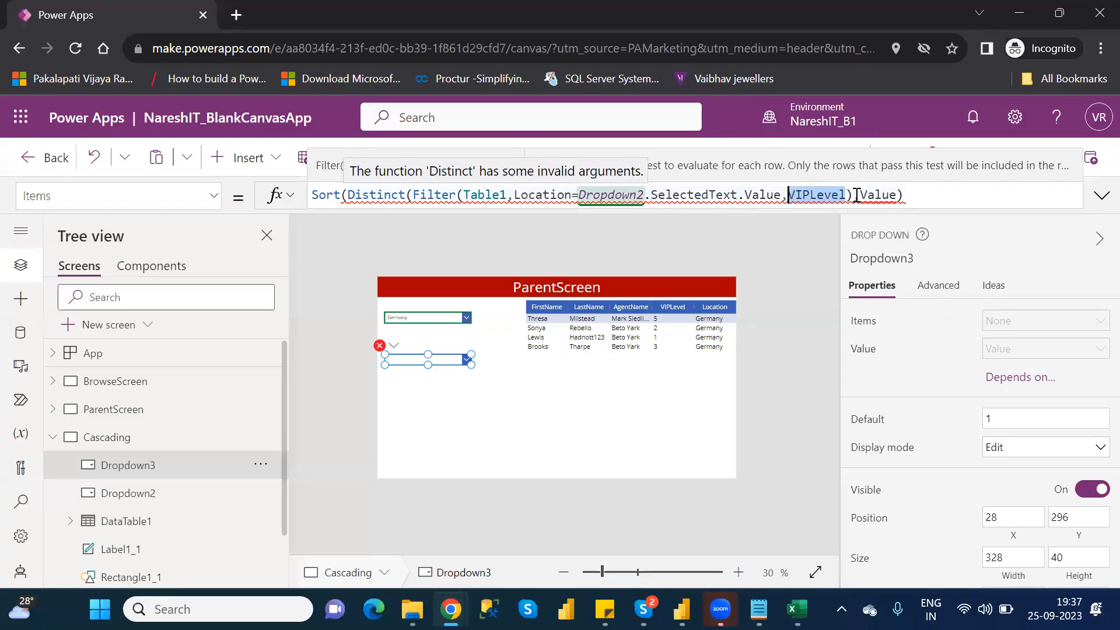
# - Add a second closing parenthesis after VIPLevel) to close the Distinct function
pyautogui.click(852, 195)
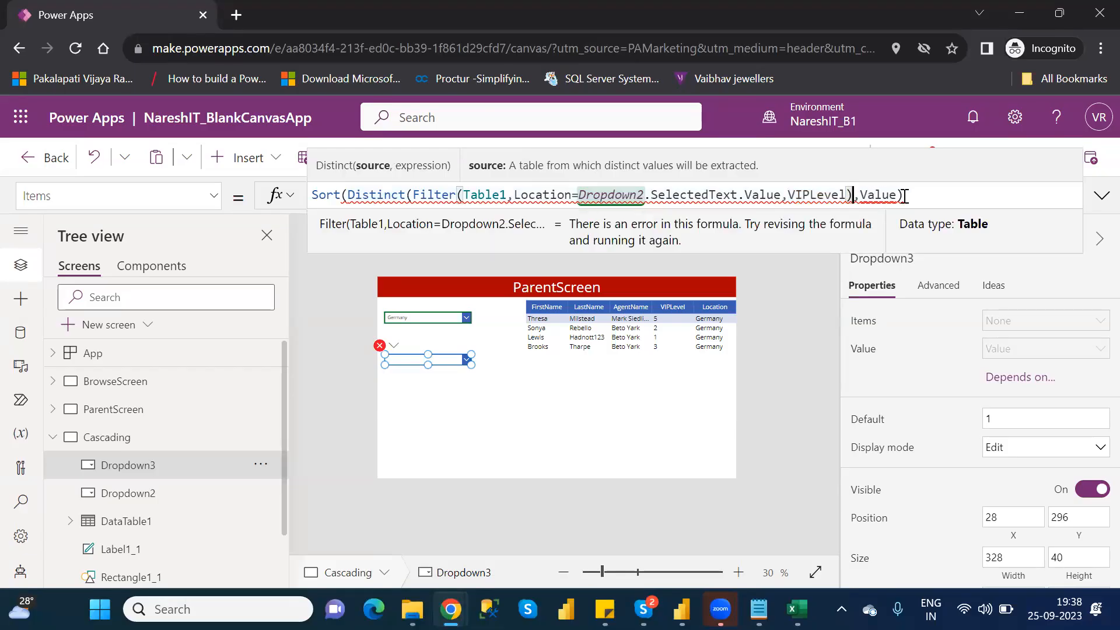
pyautogui.moveTo(899, 194)
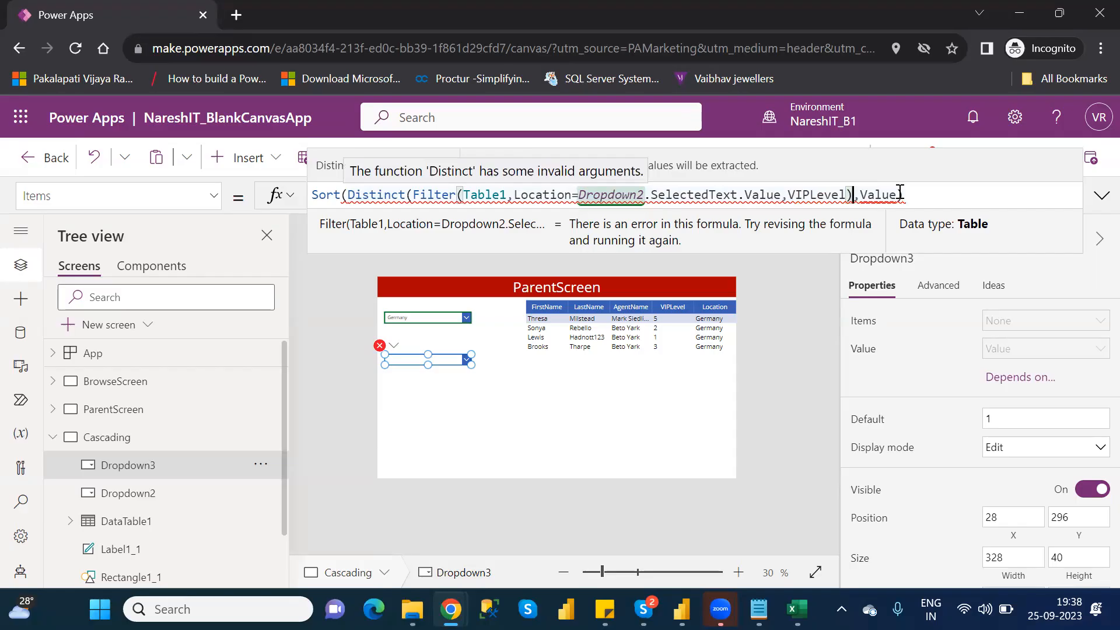
pyautogui.write(')')
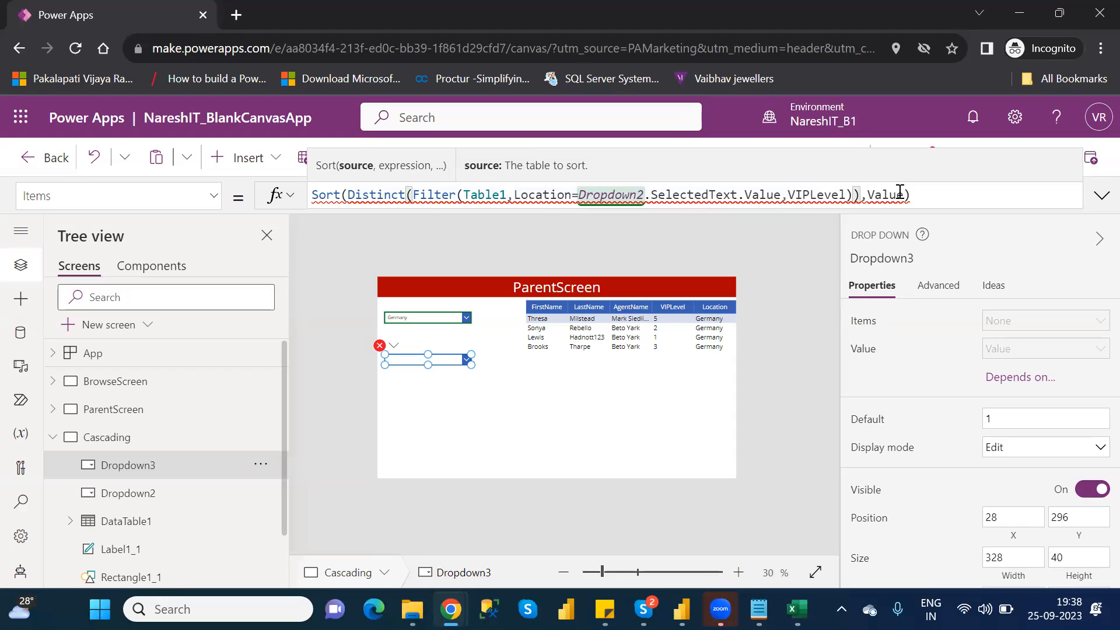
pyautogui.press('BackSpace')
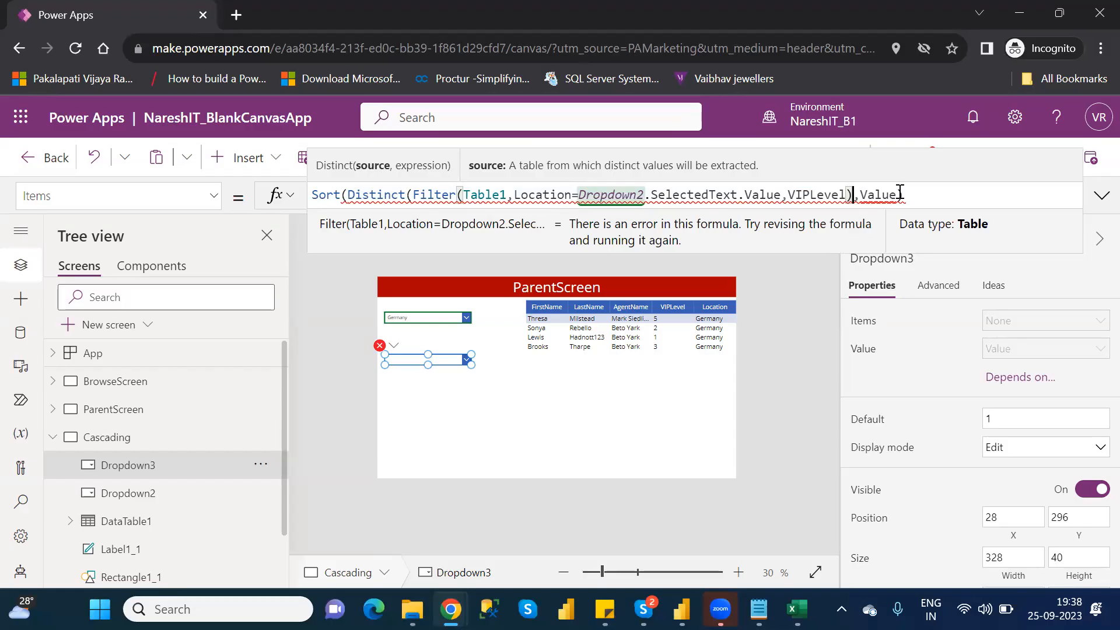
pyautogui.write(')')
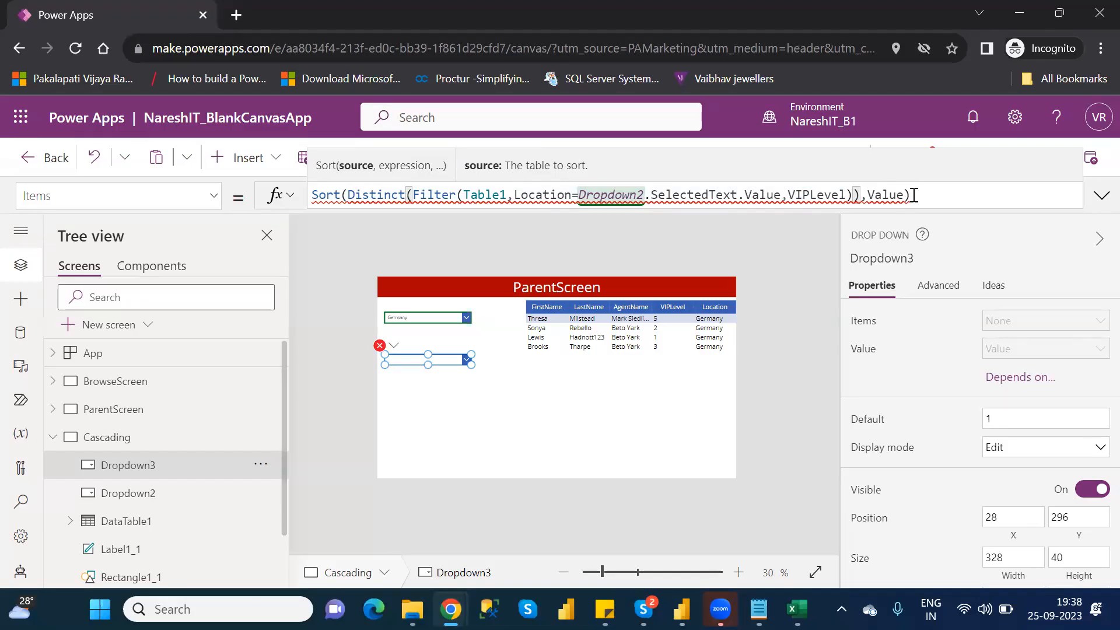
# - Replace Value with ThisRecord as the Sort function's expression and close the formula with a parenthesis
pyautogui.press('Right')
pyautogui.press('Right')
pyautogui.press('Right')
pyautogui.press('Right')
pyautogui.press('Right')
pyautogui.press('Right')
pyautogui.press('Right')
pyautogui.press('BackSpace')
pyautogui.press('BackSpace')
pyautogui.press('BackSpace')
pyautogui.press('BackSpace')
pyautogui.press('BackSpace')
pyautogui.press('BackSpace')
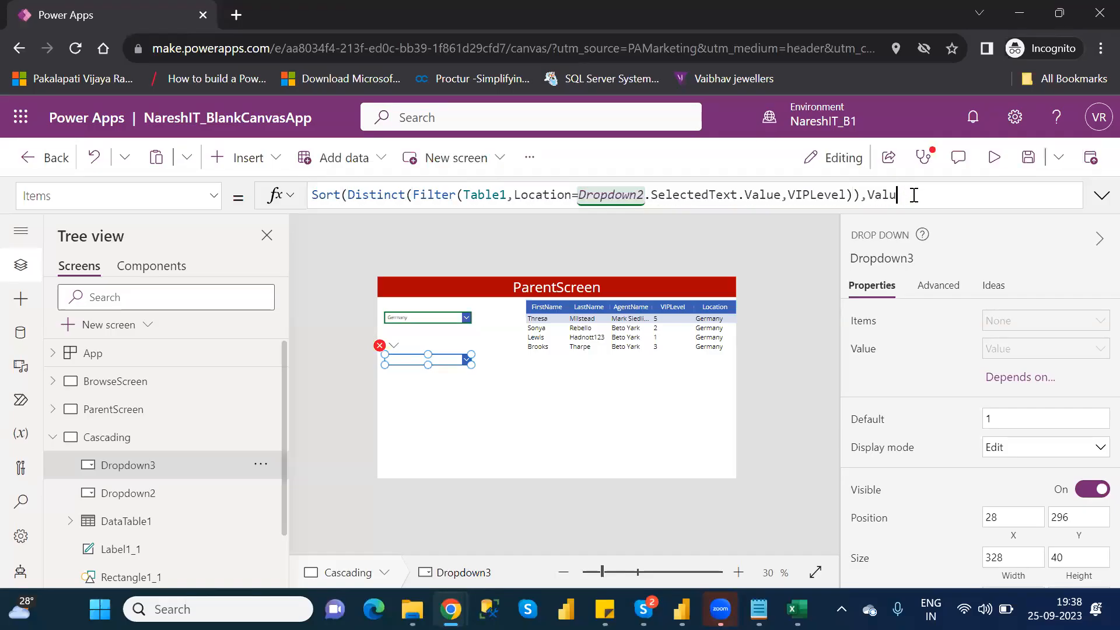
pyautogui.press('BackSpace')
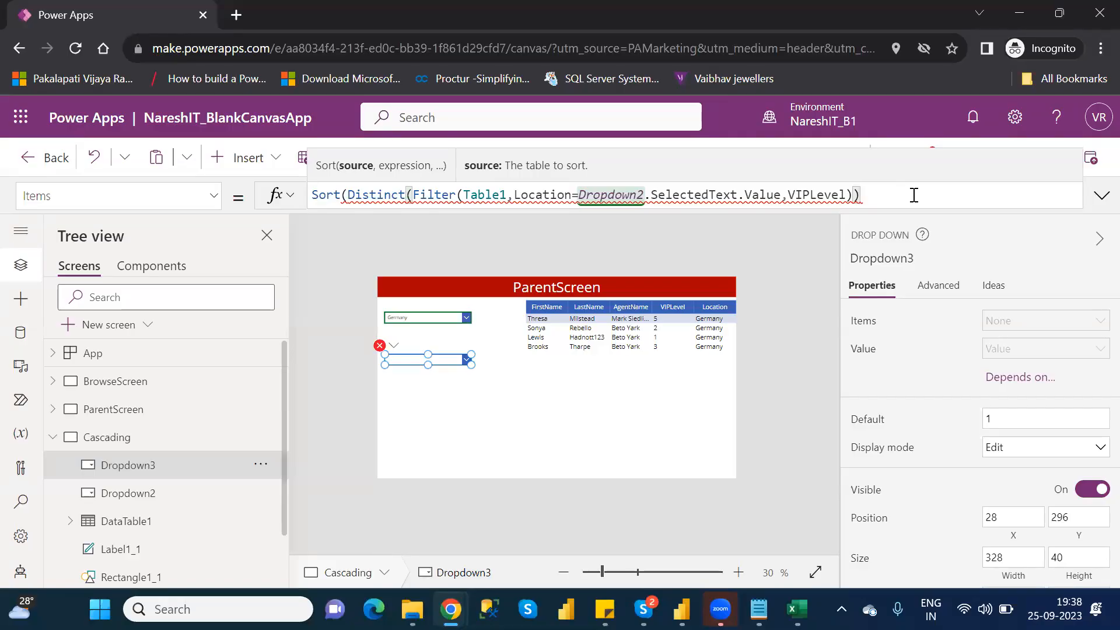
pyautogui.write(',')
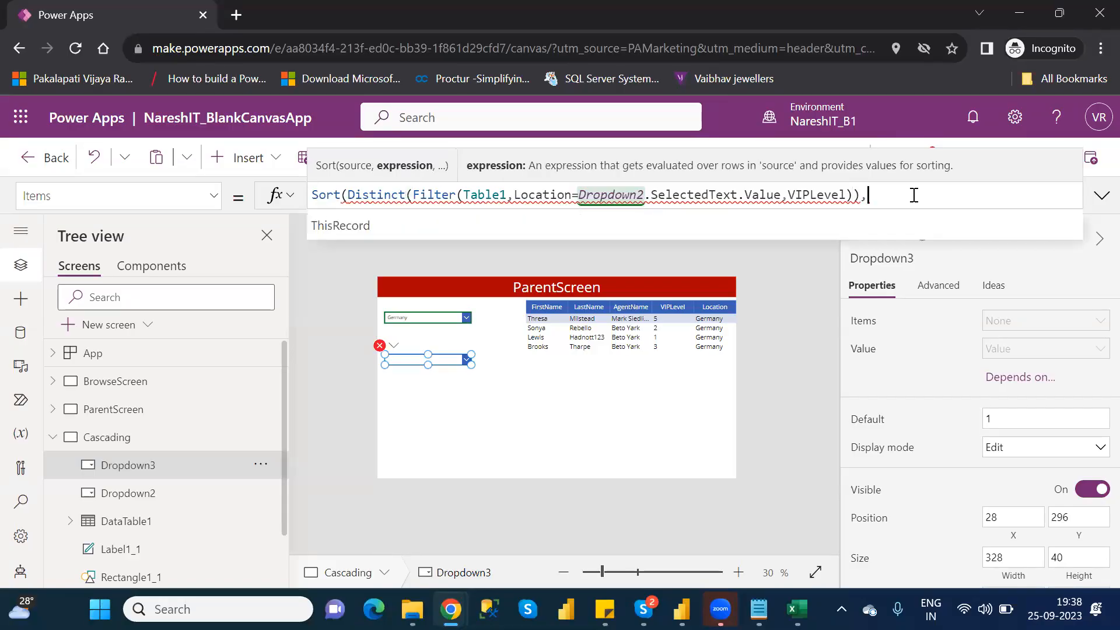
pyautogui.press('Down')
pyautogui.press('Tab')
pyautogui.write(')')
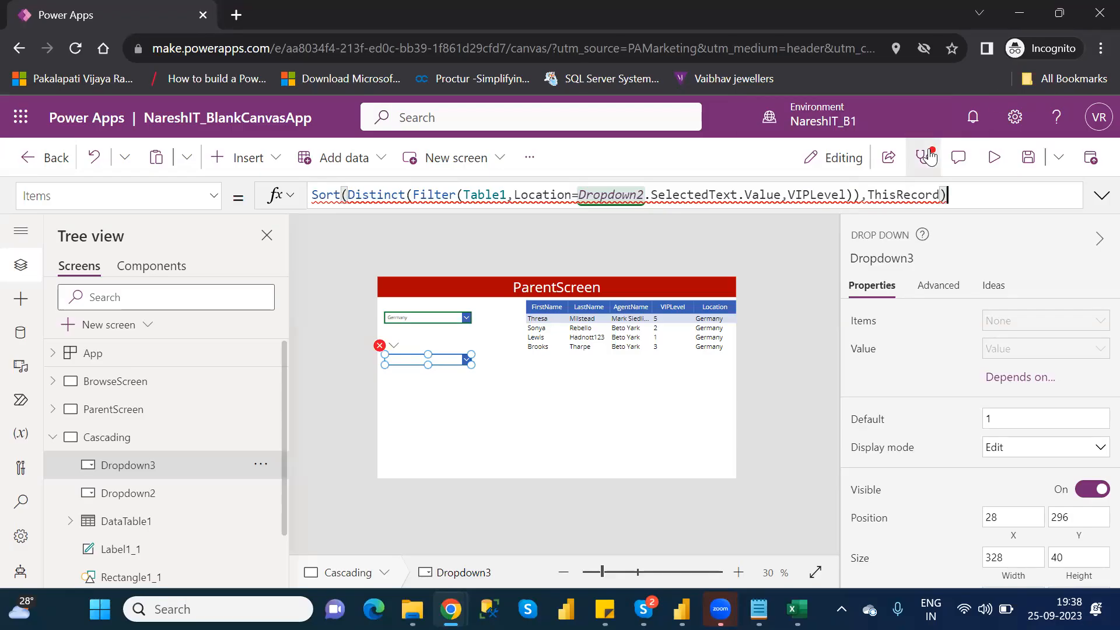
# - Examine the details of the Dropdown3 Items sorting error among the app checker's formula errors, and close the checker
pyautogui.click(924, 158)
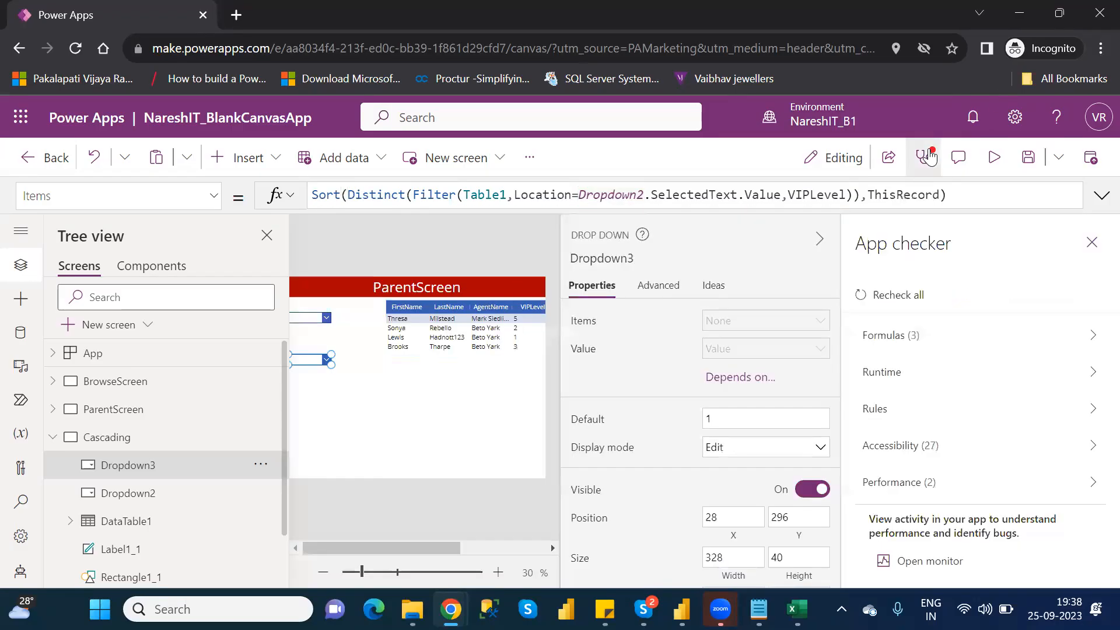
pyautogui.click(958, 335)
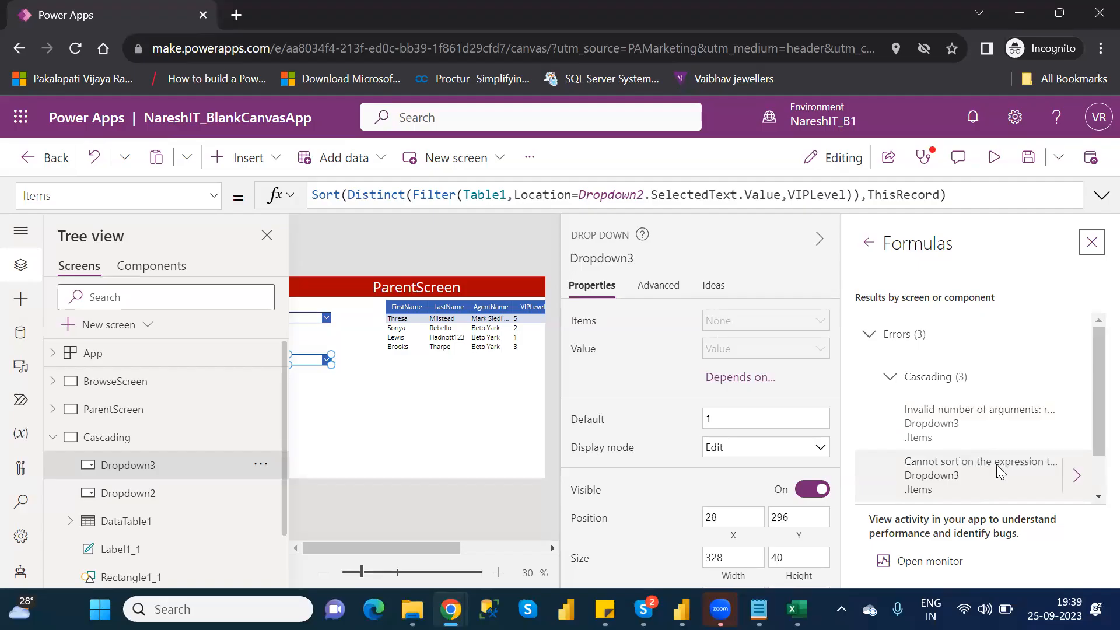
pyautogui.click(1076, 476)
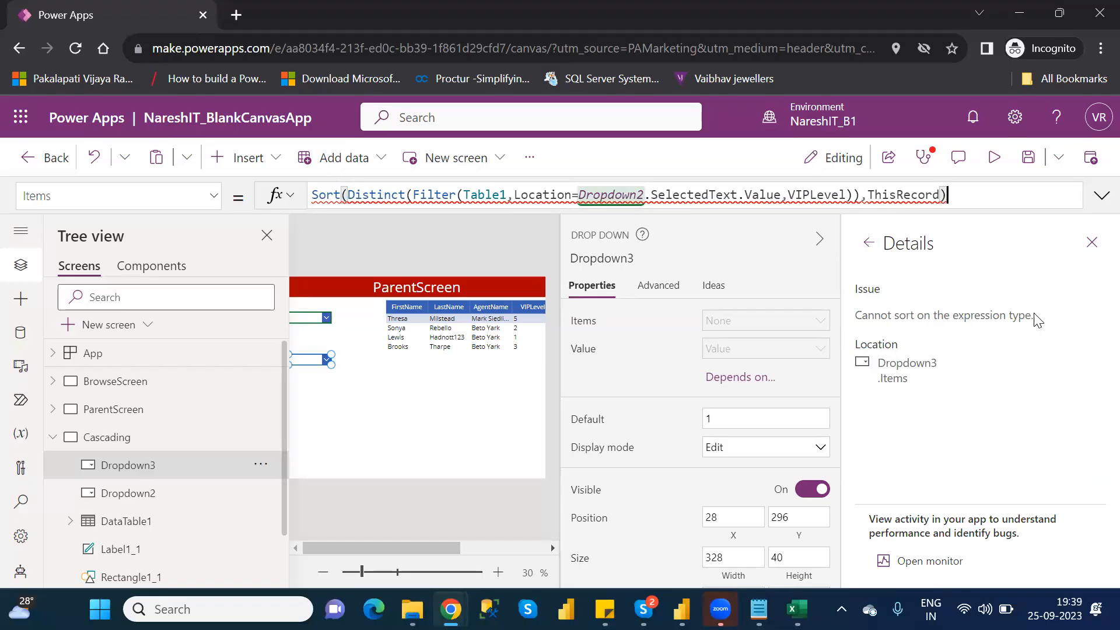
pyautogui.click(1091, 242)
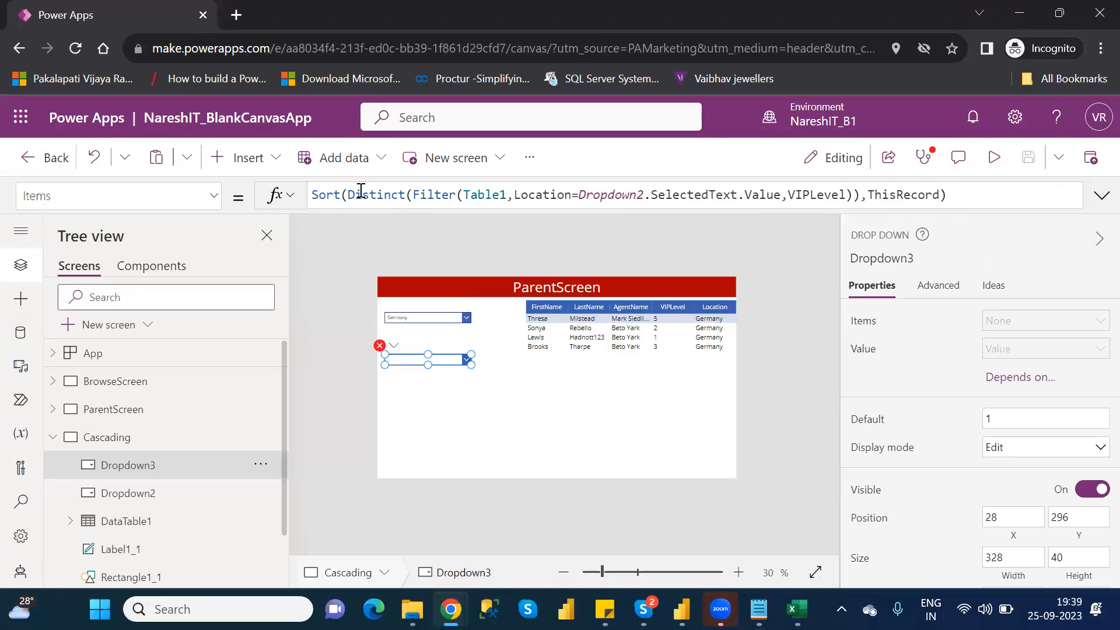
# - Change the outer Sort function to SortByColumns in Dropdown3's Items formula
pyautogui.click(340, 196)
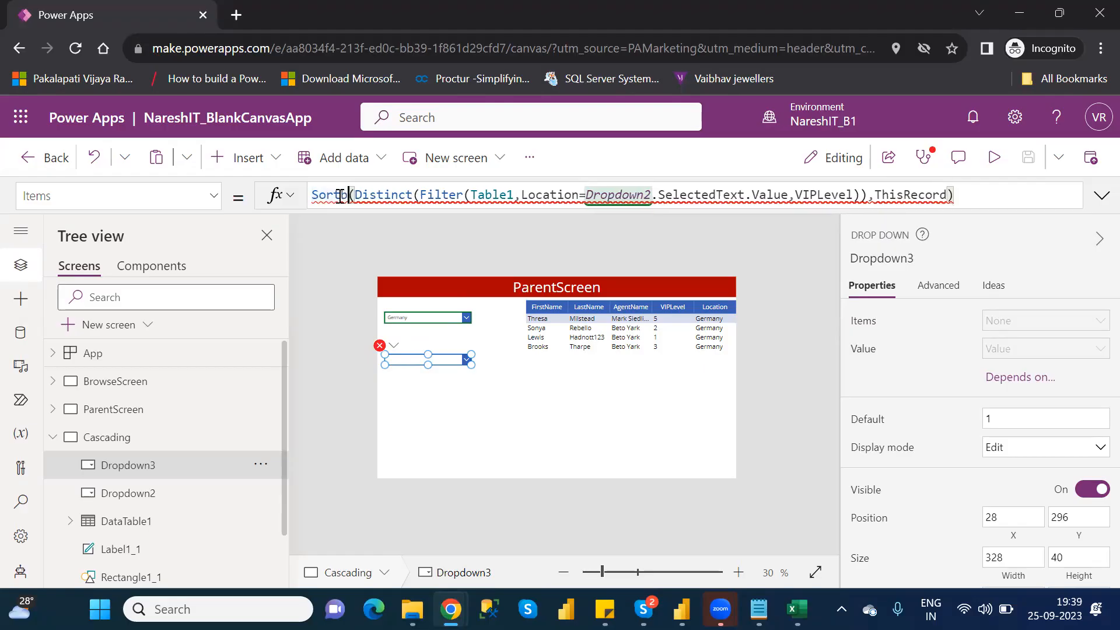
pyautogui.write('By')
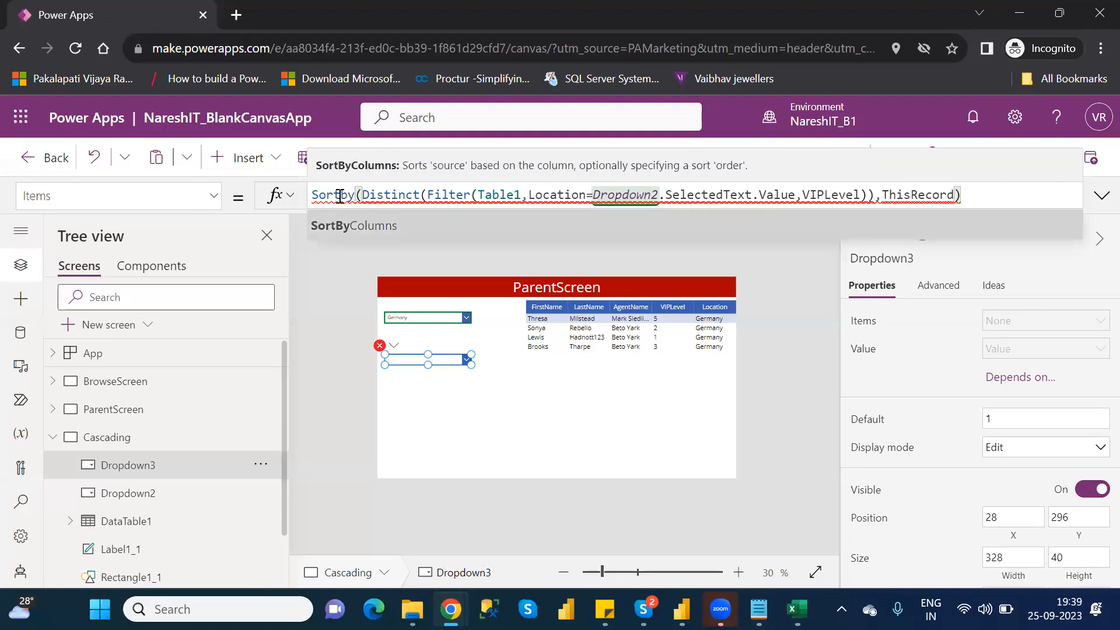
pyautogui.press('Tab')
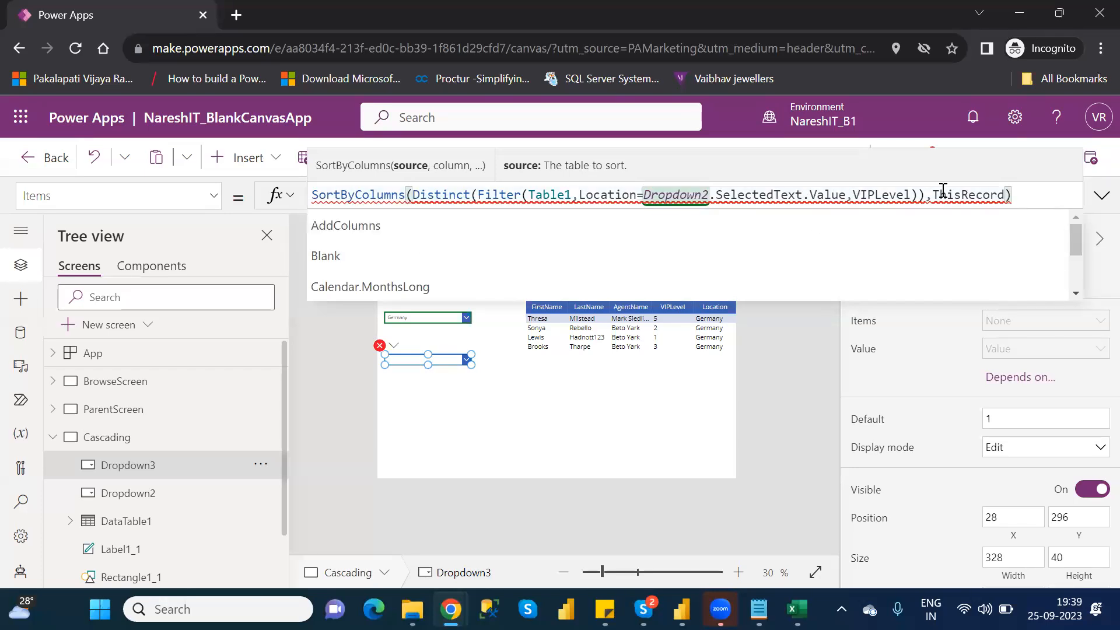
pyautogui.click(1014, 194)
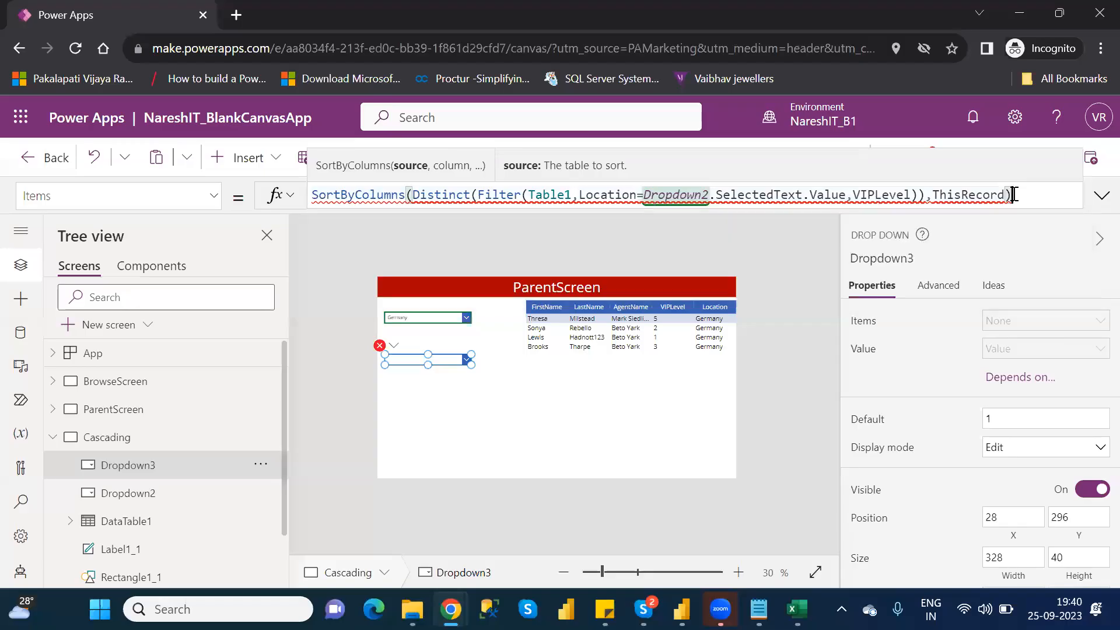
# - Remove the ThisRecord argument, its preceding comma and the final closing parenthesis from the end of Dropdown3's Items formula
pyautogui.press('BackSpace')
pyautogui.press('BackSpace')
pyautogui.press('BackSpace')
pyautogui.press('BackSpace')
pyautogui.press('BackSpace')
pyautogui.press('BackSpace')
pyautogui.press('BackSpace')
pyautogui.press('BackSpace')
pyautogui.press('BackSpace')
pyautogui.press('BackSpace')
pyautogui.press('BackSpace')
pyautogui.press('BackSpace')
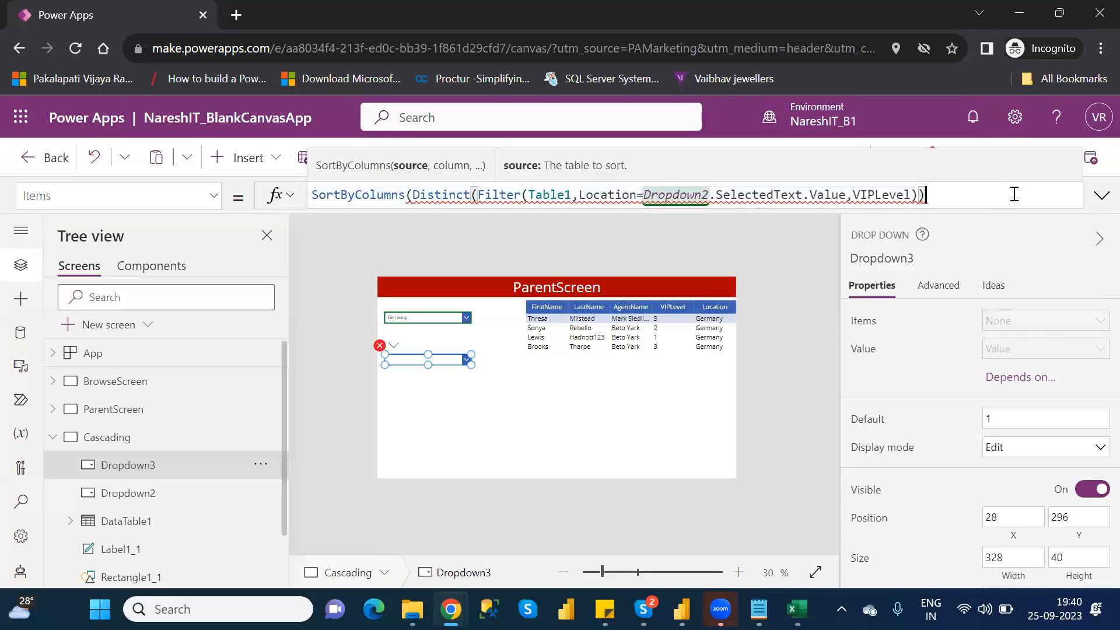
pyautogui.write(',')
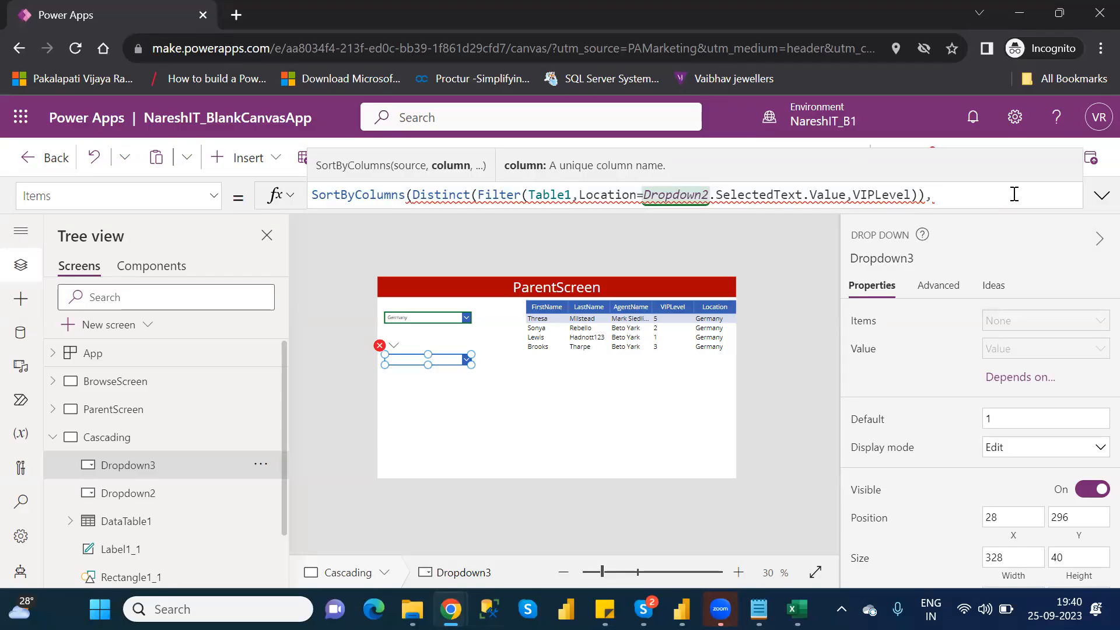
pyautogui.press('BackSpace')
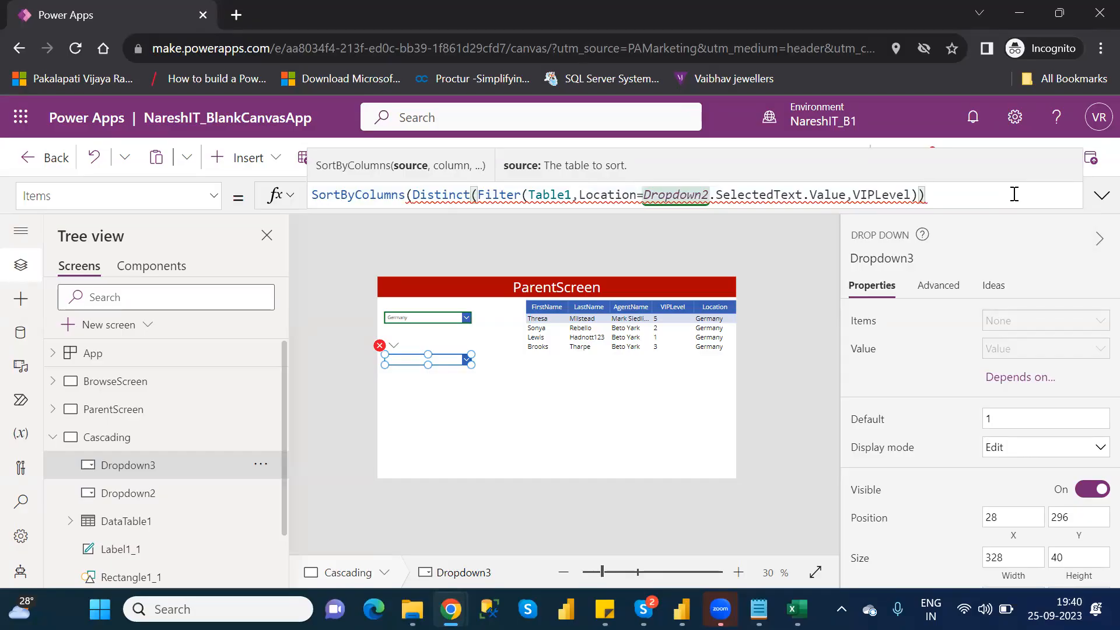
# - Delete everything after Dropdown2 in the Items formula, including the SelectedText.Value reference, the VIPLevel argument and the closing parentheses
pyautogui.press('Left')
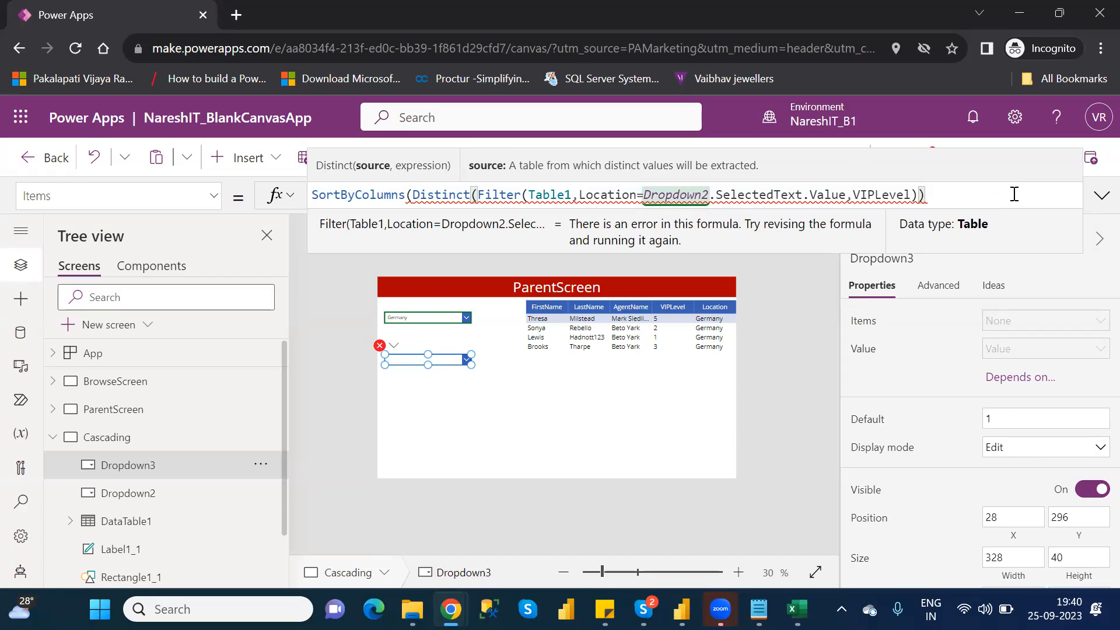
pyautogui.press('Left')
pyautogui.press('Left')
pyautogui.press('Left')
pyautogui.press('Left')
pyautogui.press('Left')
pyautogui.press('Left')
pyautogui.press('Left')
pyautogui.press('Left')
pyautogui.press('Left')
pyautogui.press('Left')
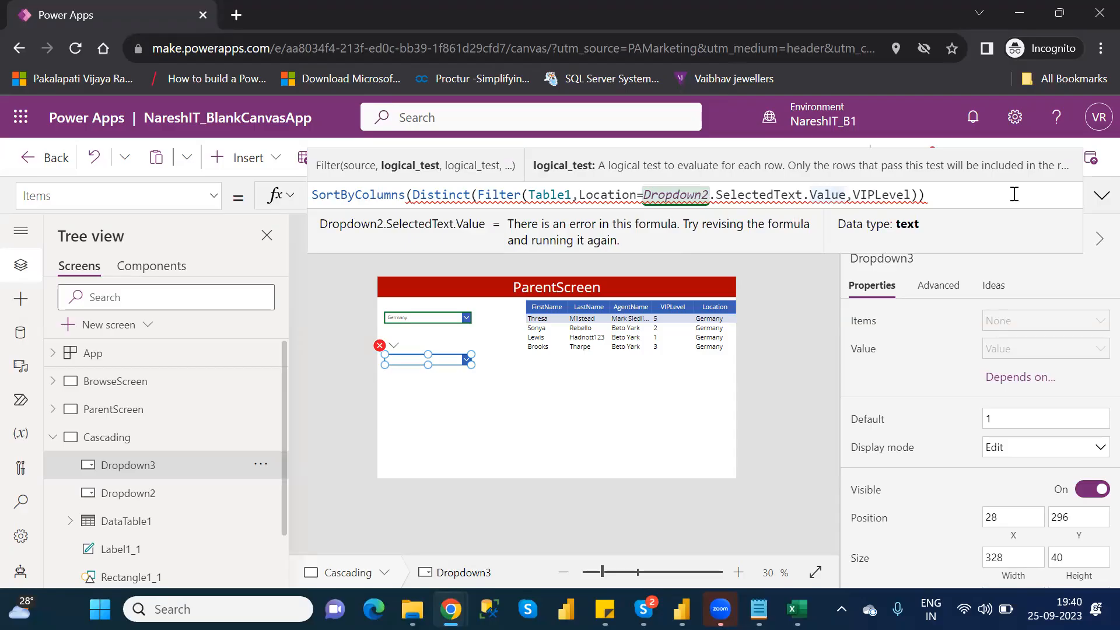
pyautogui.press('BackSpace')
pyautogui.press('BackSpace')
pyautogui.press('BackSpace')
pyautogui.press('BackSpace')
pyautogui.press('BackSpace')
pyautogui.press('BackSpace')
pyautogui.press('BackSpace')
pyautogui.press('BackSpace')
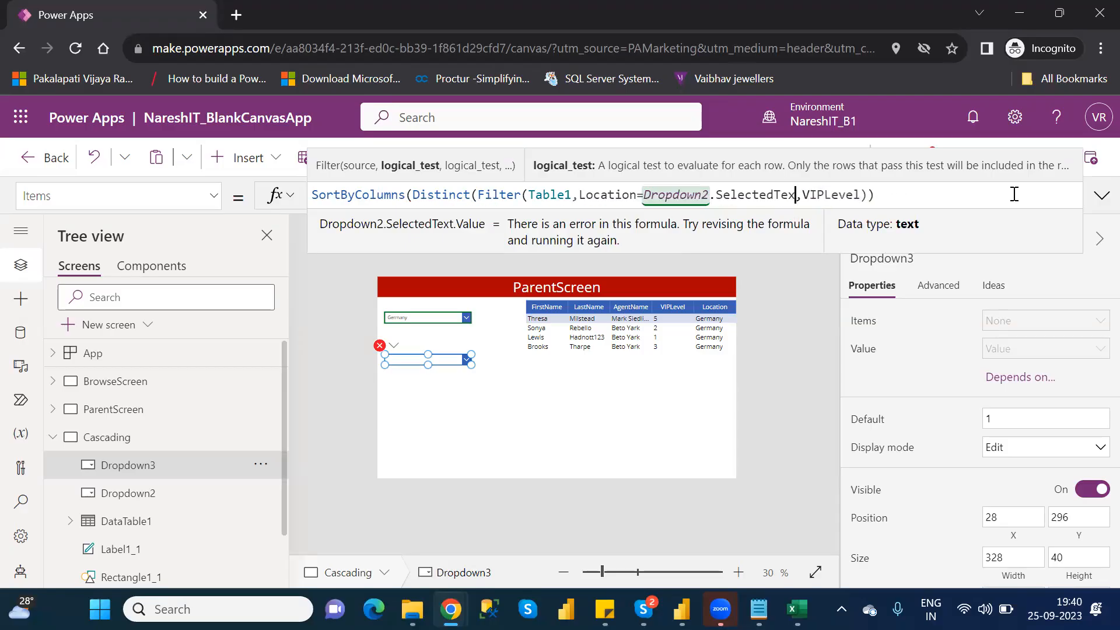
pyautogui.press('BackSpace')
pyautogui.press('BackSpace')
pyautogui.press('BackSpace')
pyautogui.press('BackSpace')
pyautogui.press('BackSpace')
pyautogui.press('BackSpace')
pyautogui.press('BackSpace')
pyautogui.press('BackSpace')
pyautogui.press('BackSpace')
pyautogui.press('BackSpace')
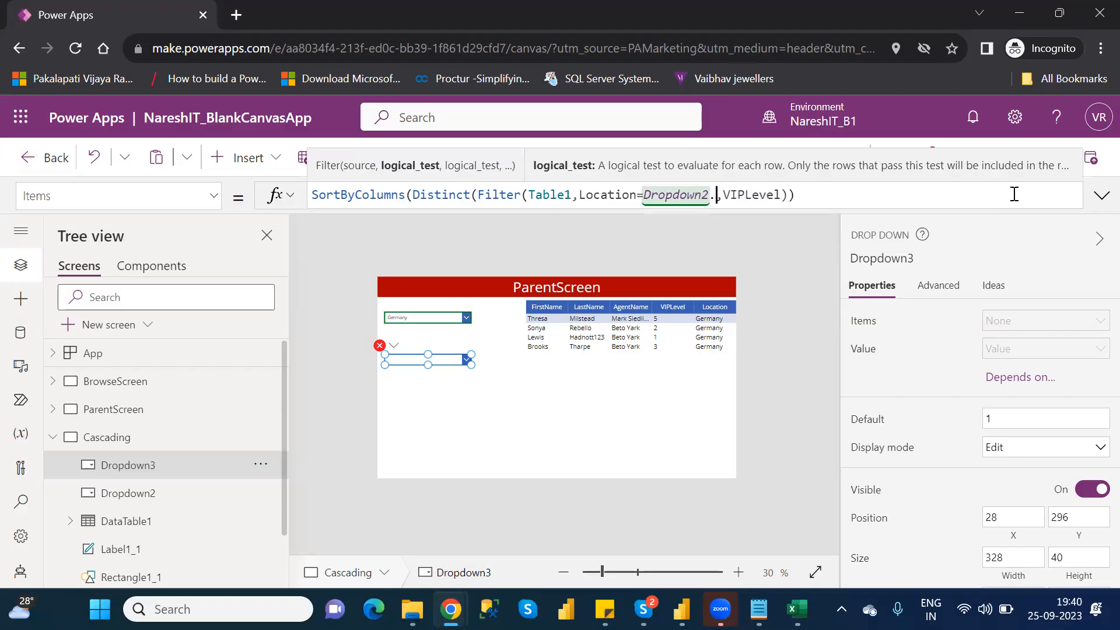
pyautogui.click(852, 201)
pyautogui.moveTo(795, 195); pyautogui.dragTo(710, 195)
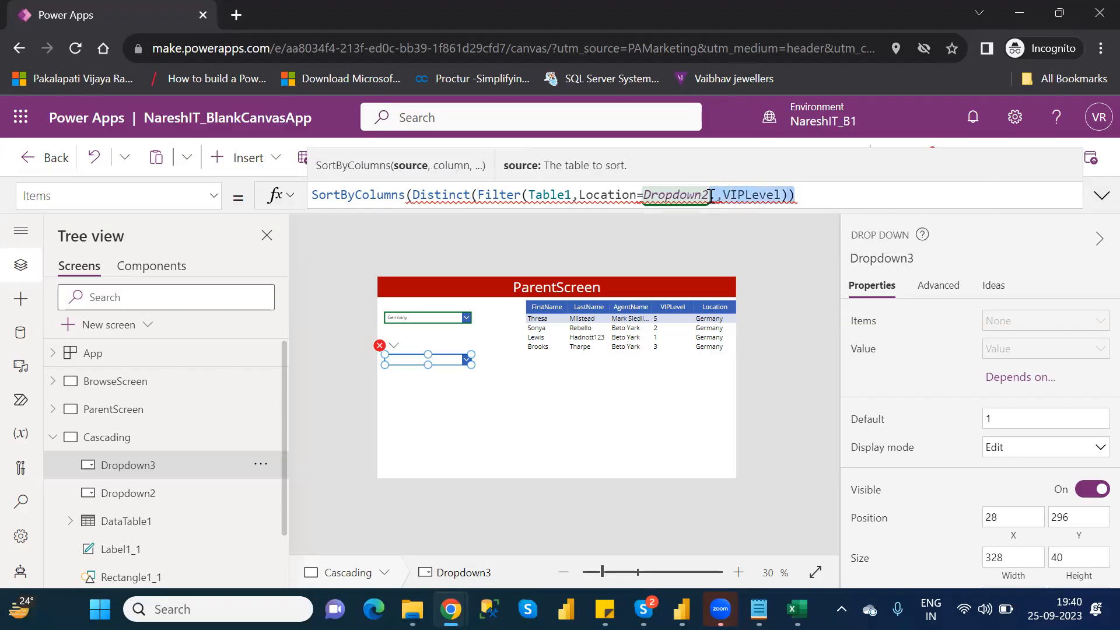
pyautogui.press('BackSpace')
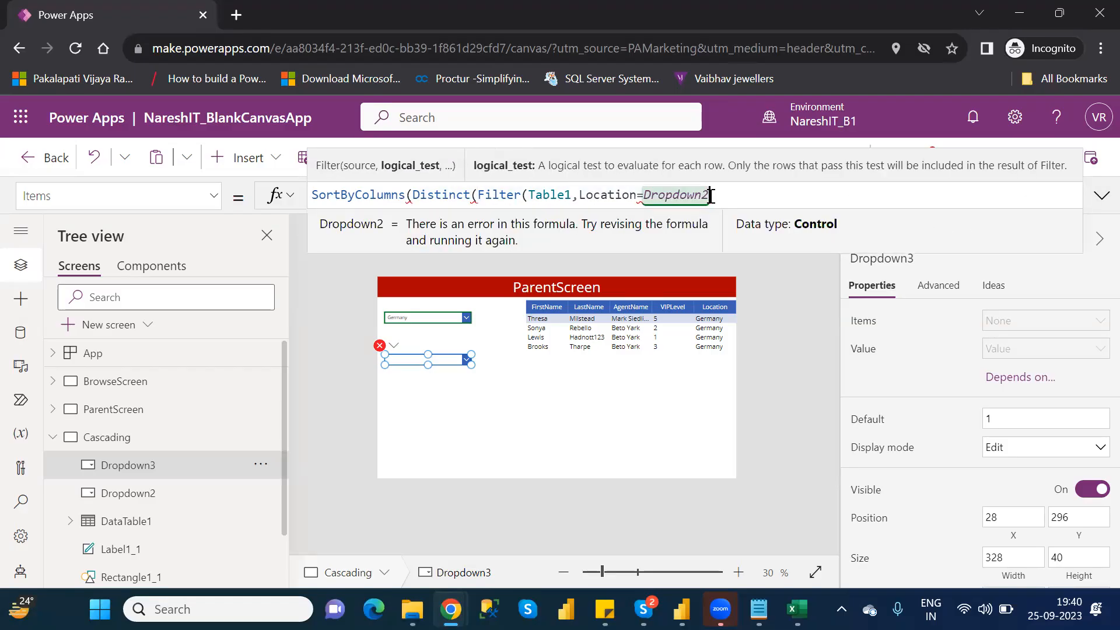
# - Complete the Filter condition as Location=Dropdown2.SelectedText.Value and close the Filter function with a parenthesis
pyautogui.write('.')
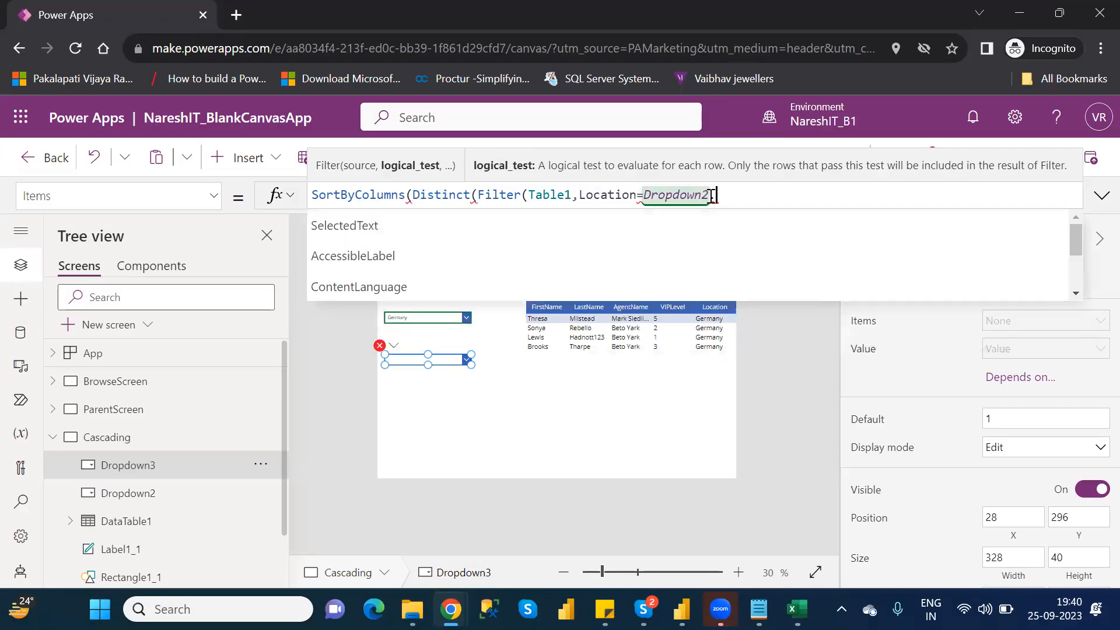
pyautogui.press('Down')
pyautogui.press('Down')
pyautogui.press('Up')
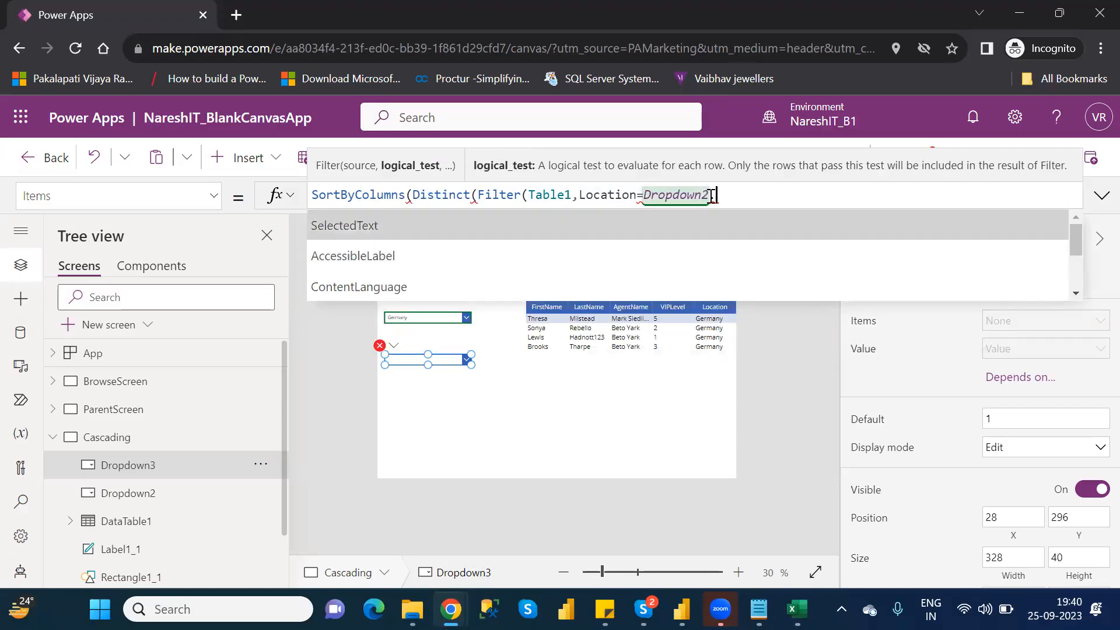
pyautogui.press('Tab')
pyautogui.write('.')
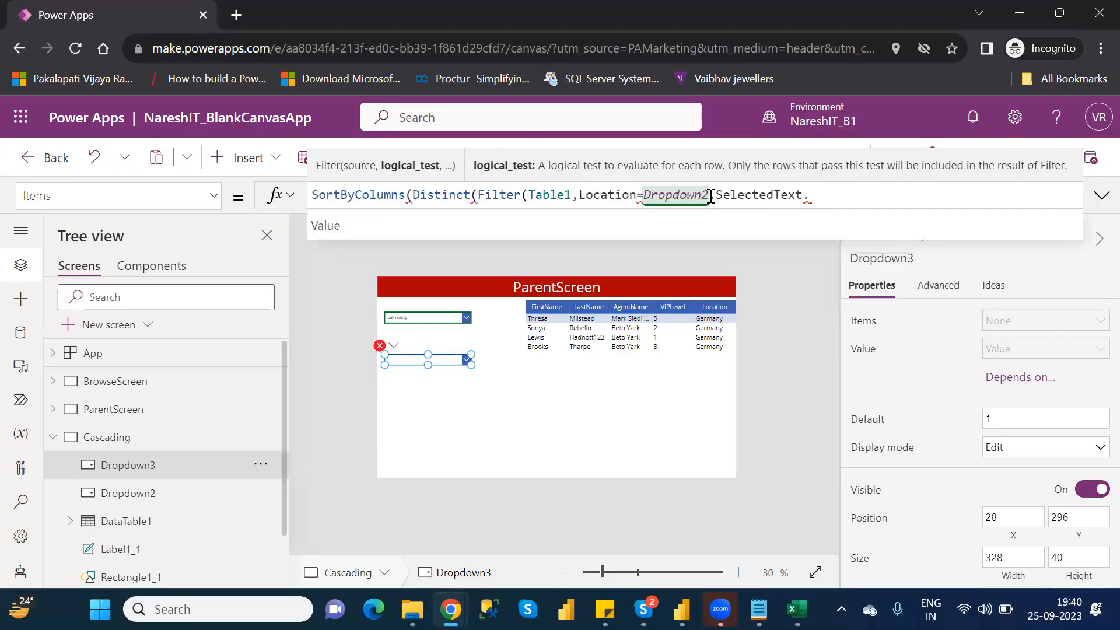
pyautogui.press('Tab')
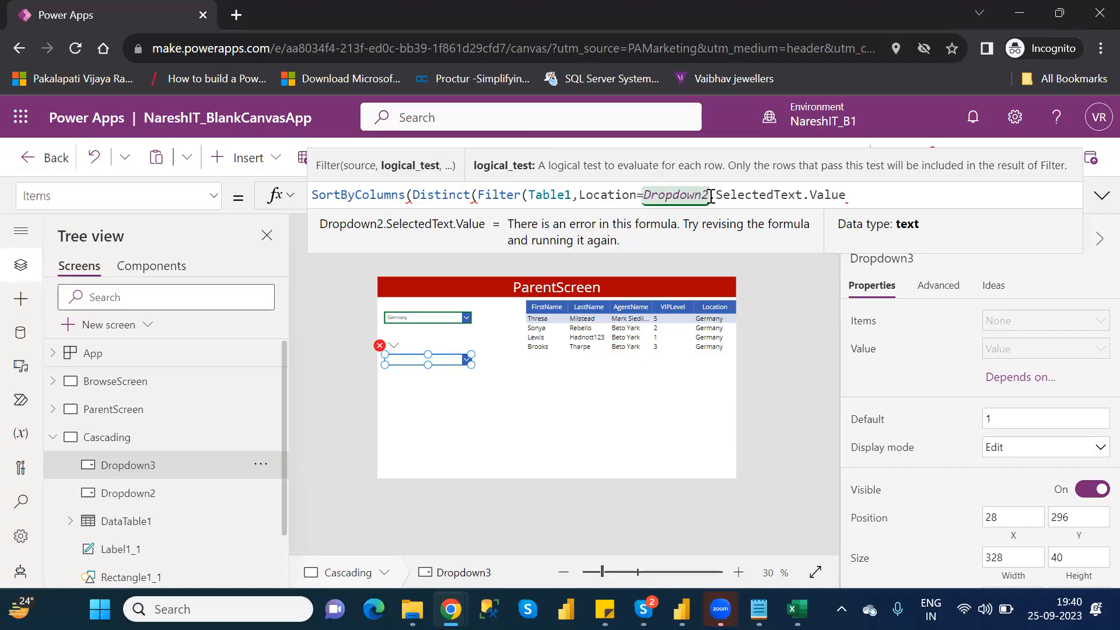
pyautogui.write(')')
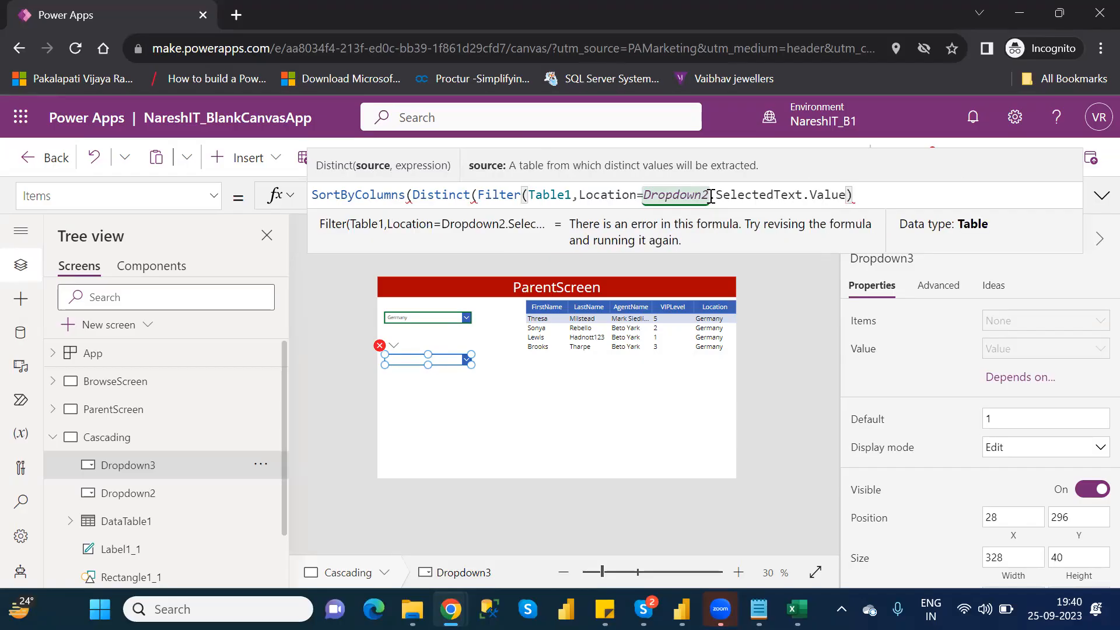
pyautogui.write(',')
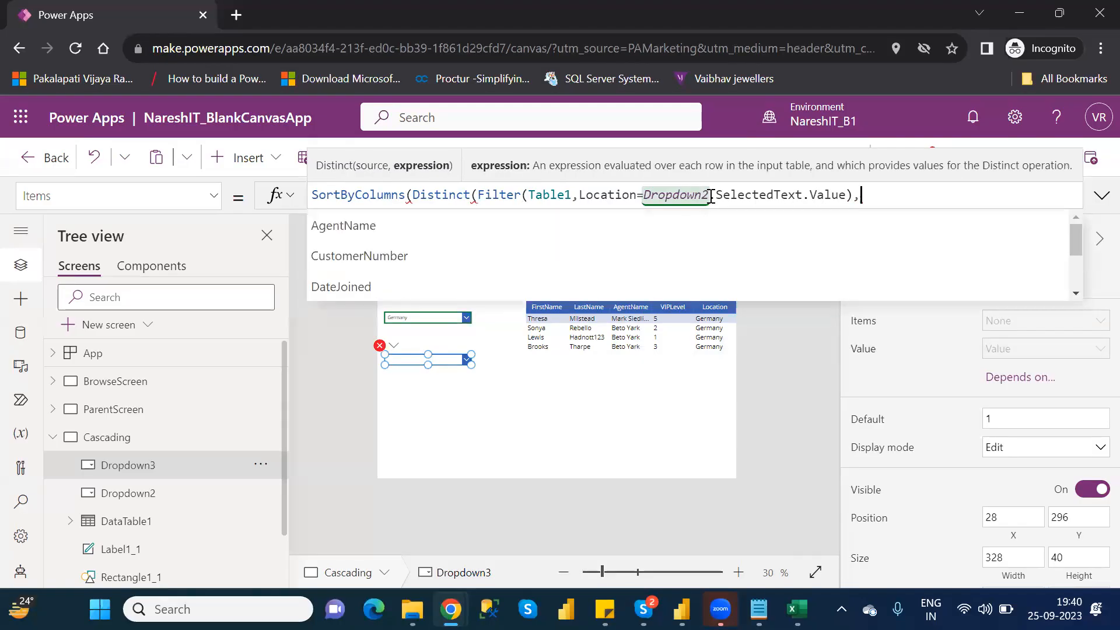
# - Add VIPLevel as the Distinct function's expression, close Distinct with a parenthesis and add a comma after it
pyautogui.press('Down')
pyautogui.press('Down')
pyautogui.press('Down')
pyautogui.press('Down')
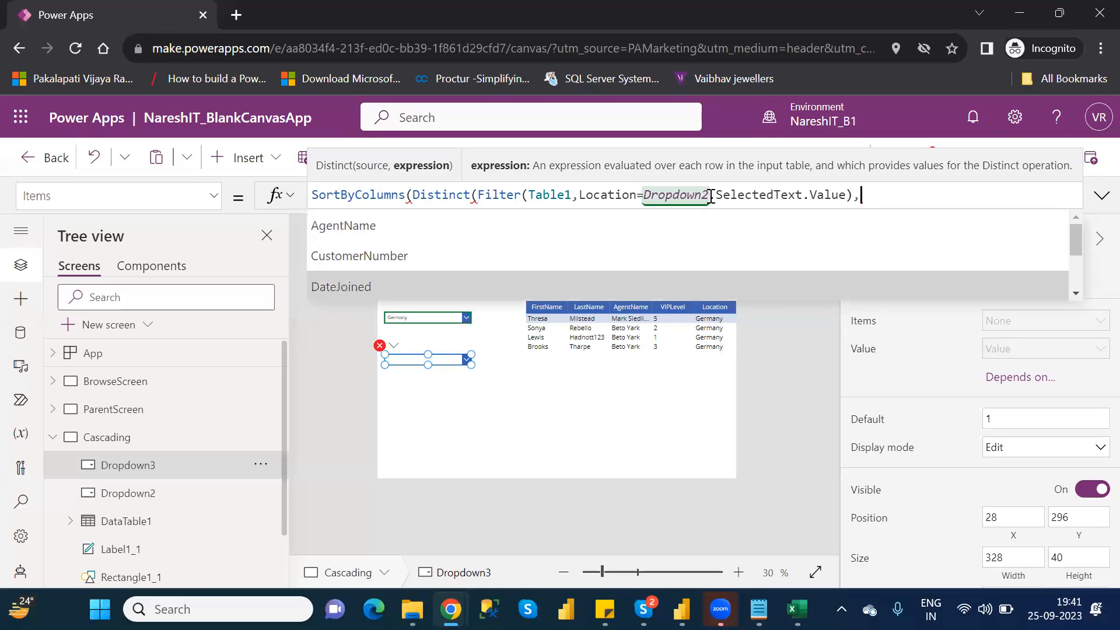
pyautogui.press('Down')
pyautogui.press('Down')
pyautogui.press('Down')
pyautogui.press('Down')
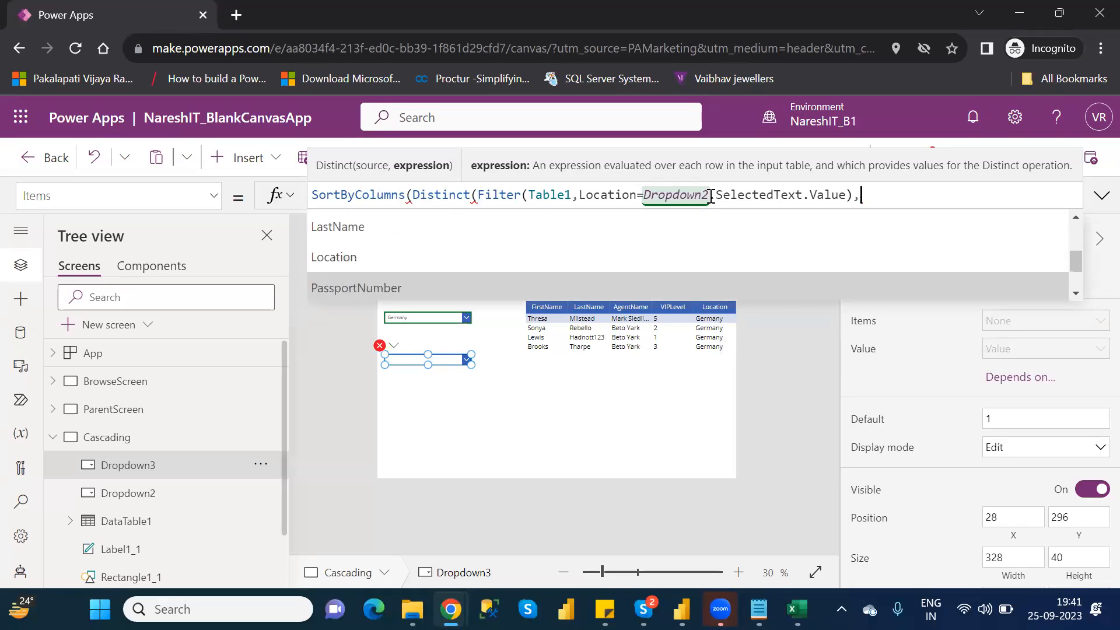
pyautogui.press('Down')
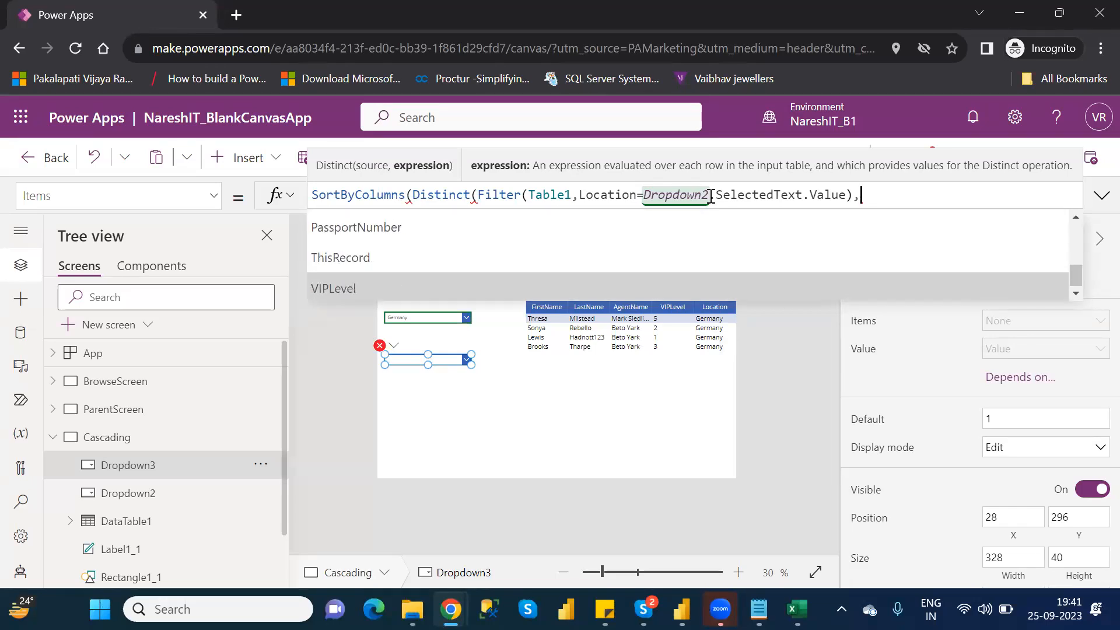
pyautogui.press('Tab')
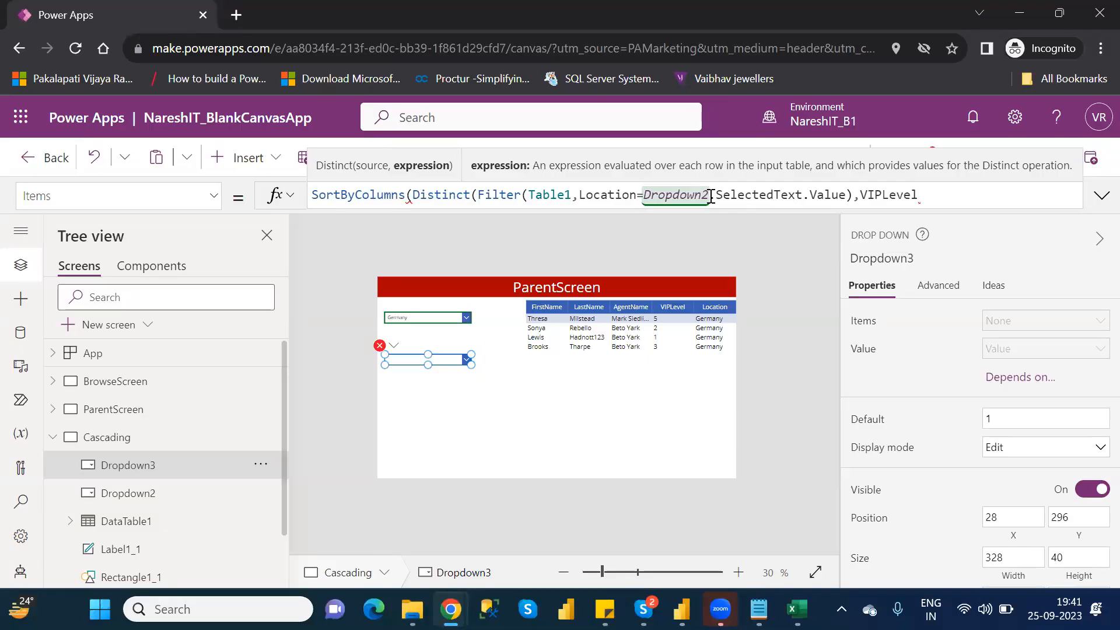
pyautogui.write(',')
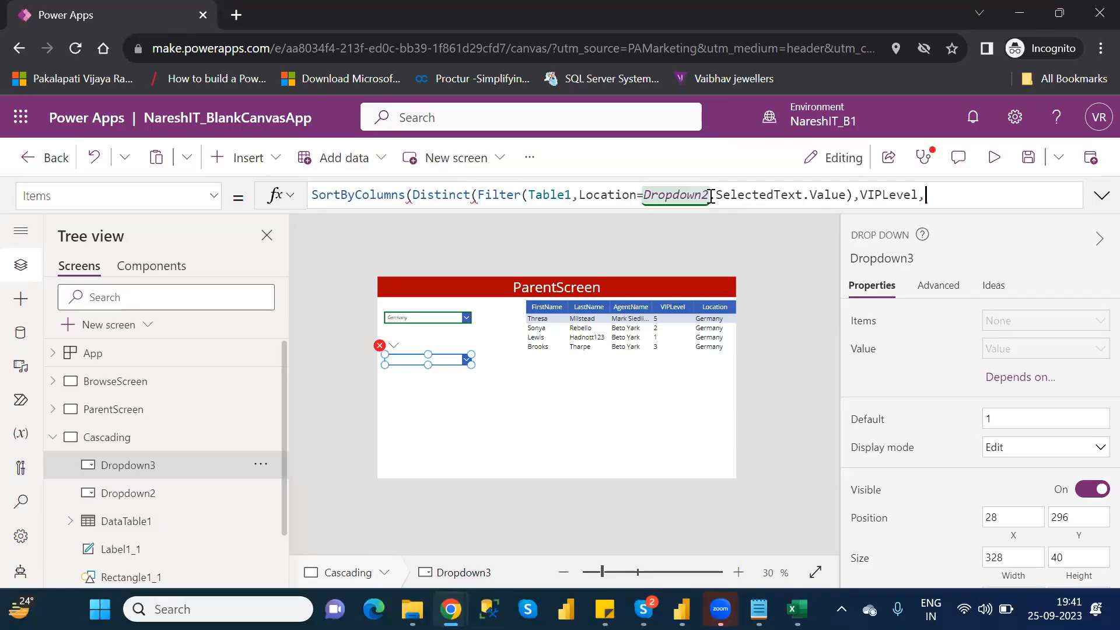
pyautogui.press('BackSpace')
pyautogui.write(')')
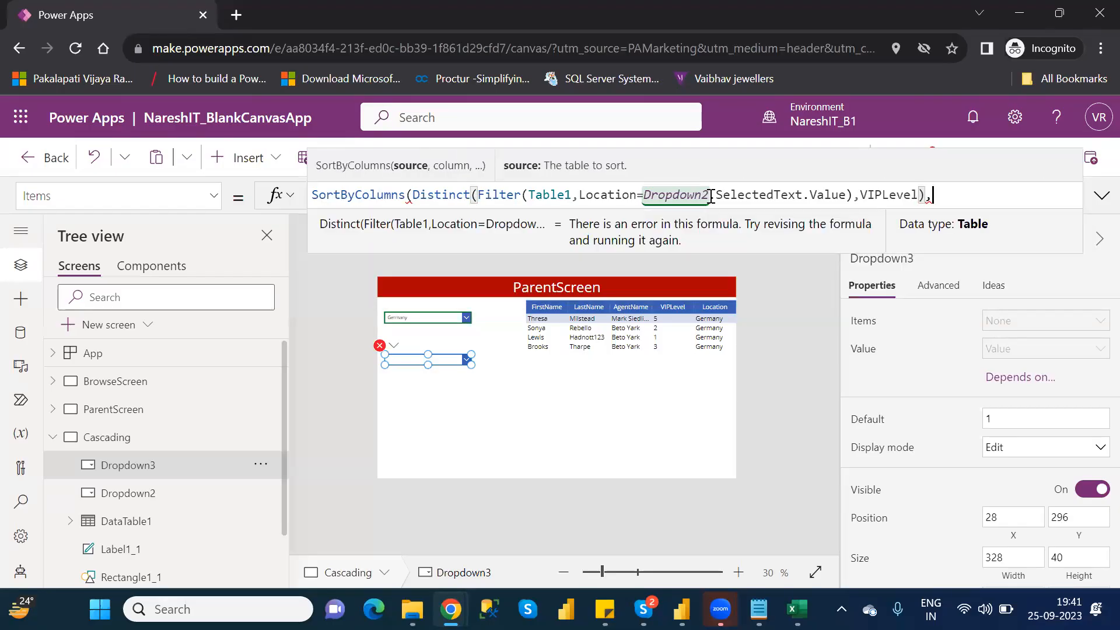
pyautogui.write(',')
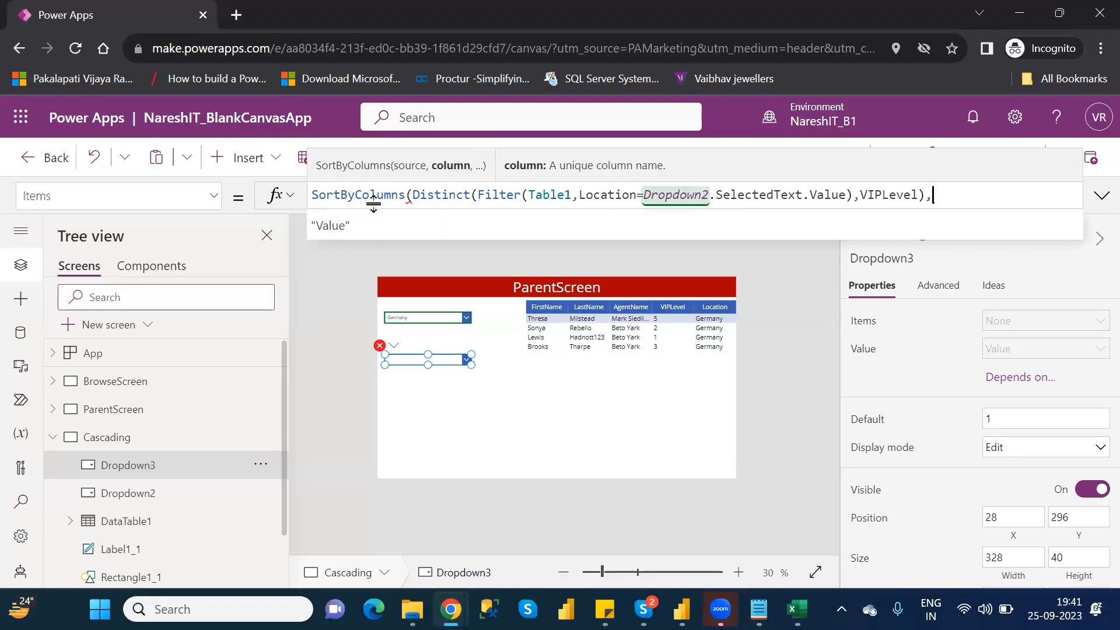
# - Change the outer SortByColumns function to Sort in Dropdown3's Items formula
pyautogui.click(410, 188)
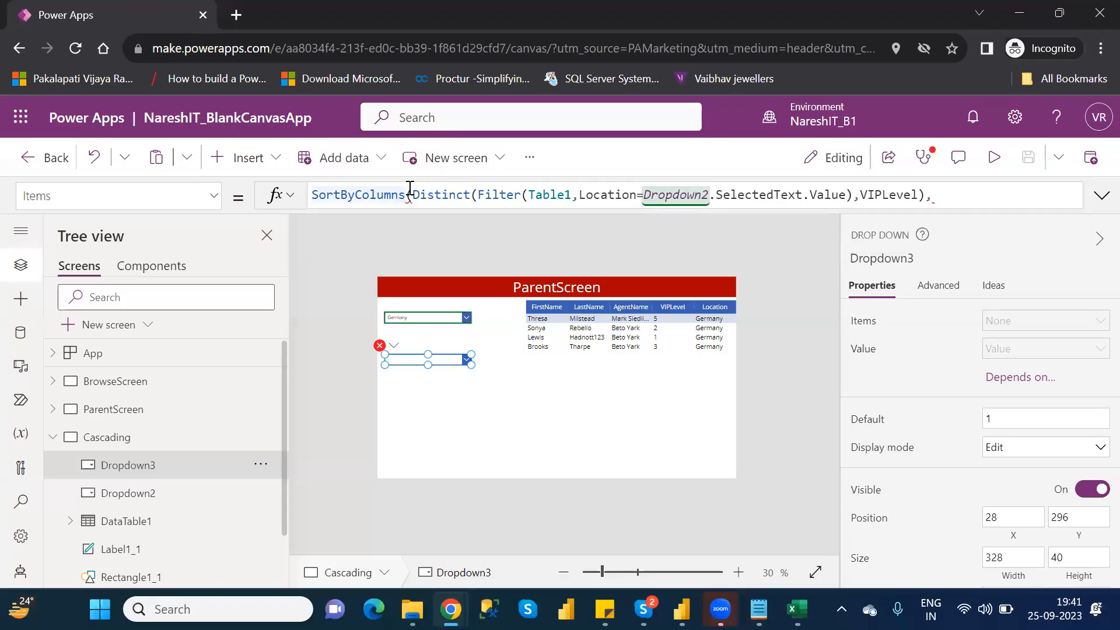
pyautogui.press('BackSpace')
pyautogui.press('BackSpace')
pyautogui.press('BackSpace')
pyautogui.press('BackSpace')
pyautogui.press('BackSpace')
pyautogui.press('BackSpace')
pyautogui.press('BackSpace')
pyautogui.press('BackSpace')
pyautogui.press('BackSpace')
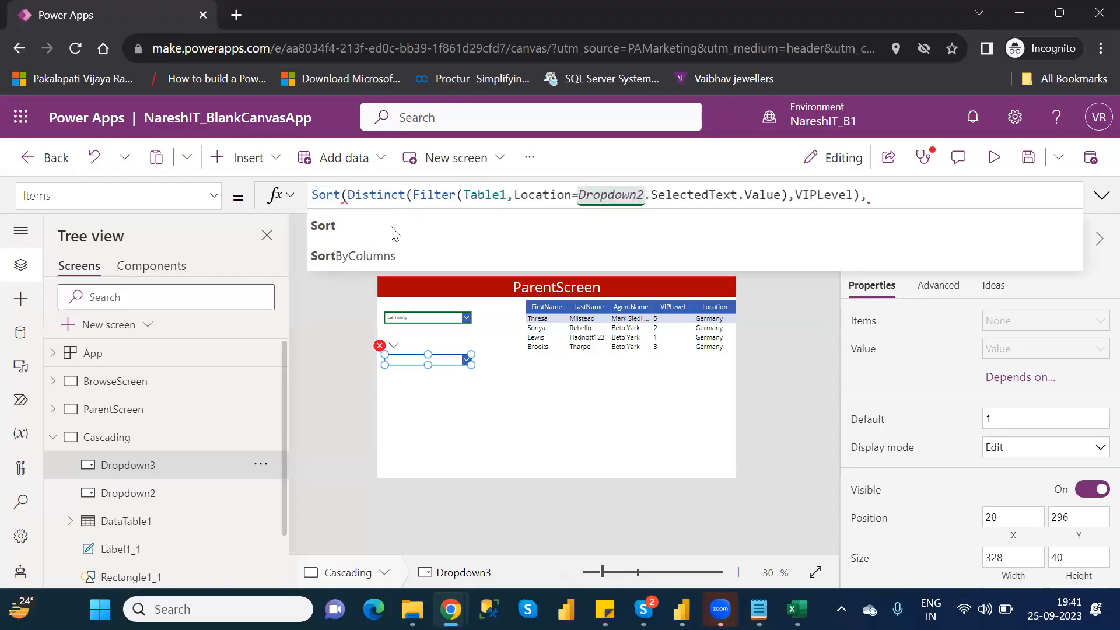
pyautogui.click(365, 228)
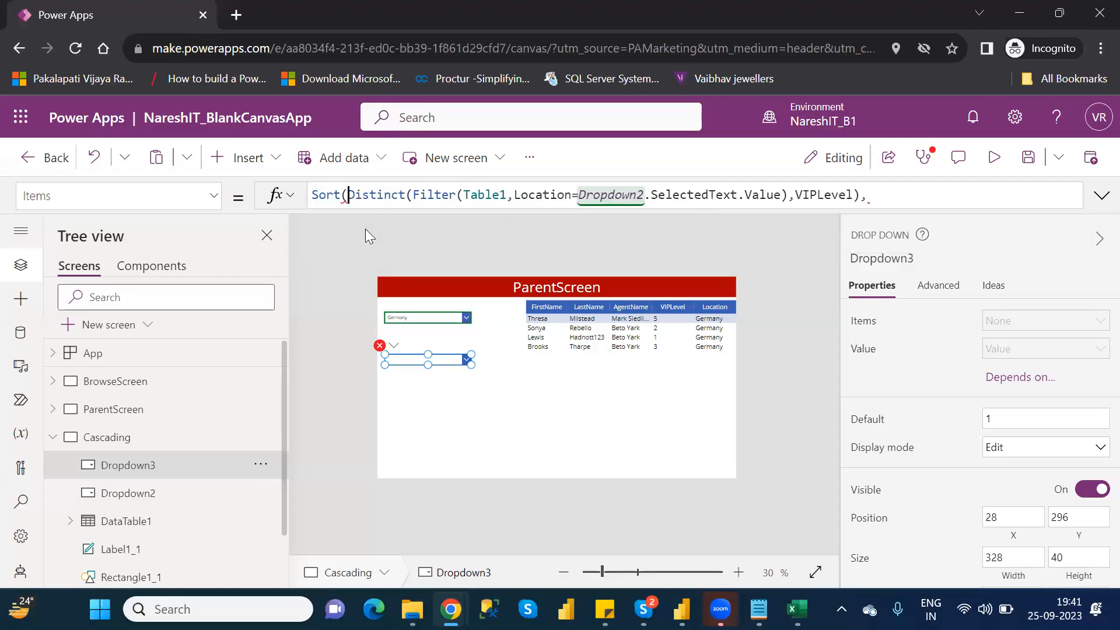
# - Add Value as the Sort function's expression and close the formula with a parenthesis
pyautogui.click(876, 189)
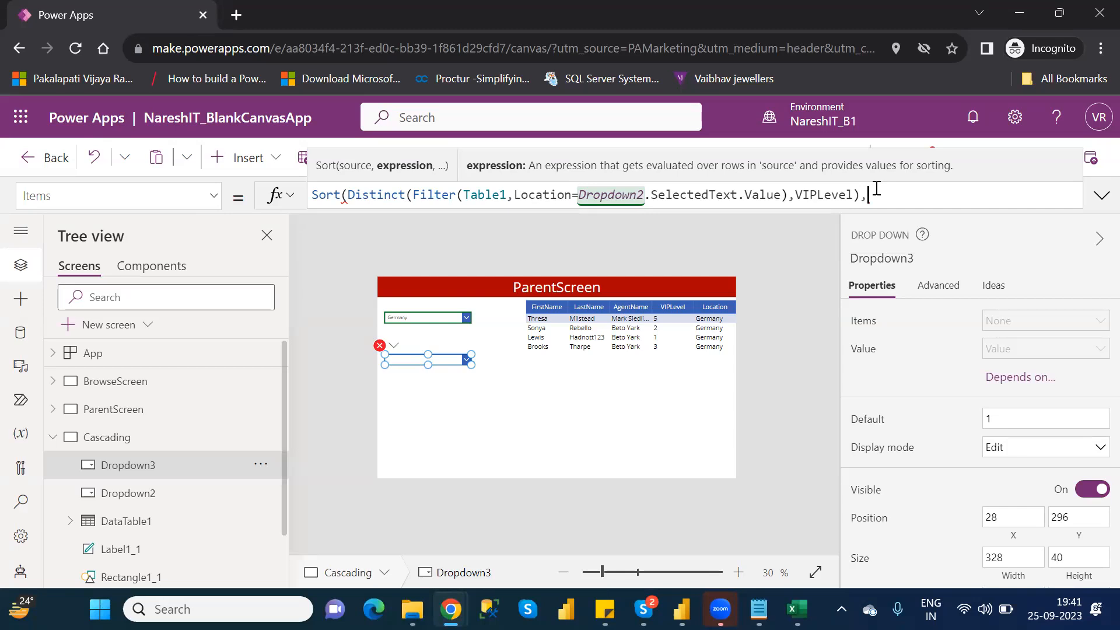
pyautogui.press('BackSpace')
pyautogui.write(',')
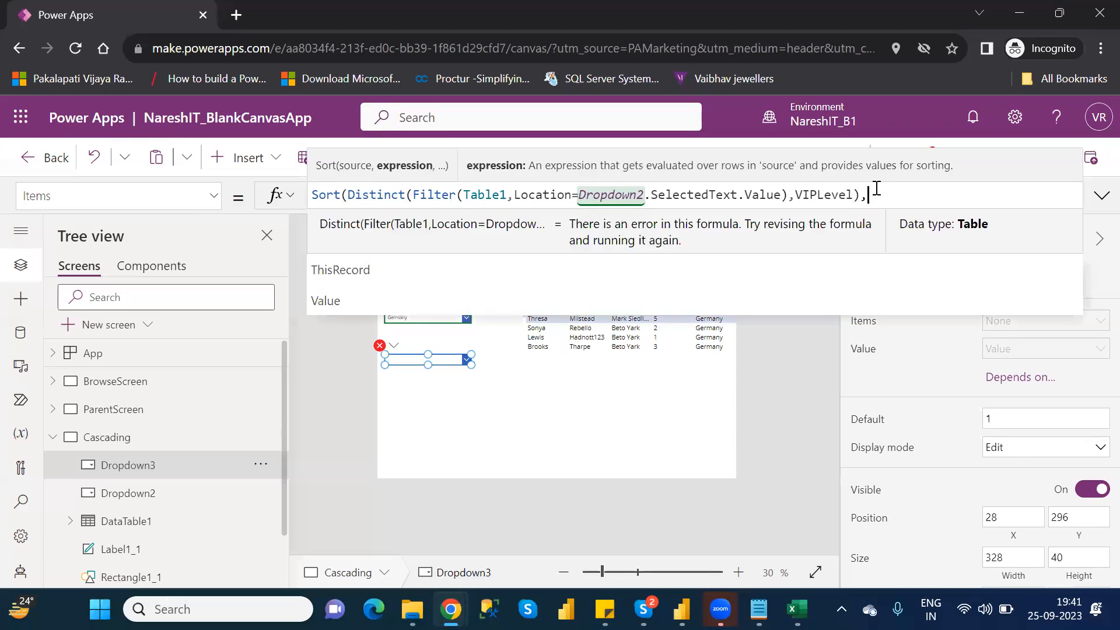
pyautogui.press('Down')
pyautogui.press('Down')
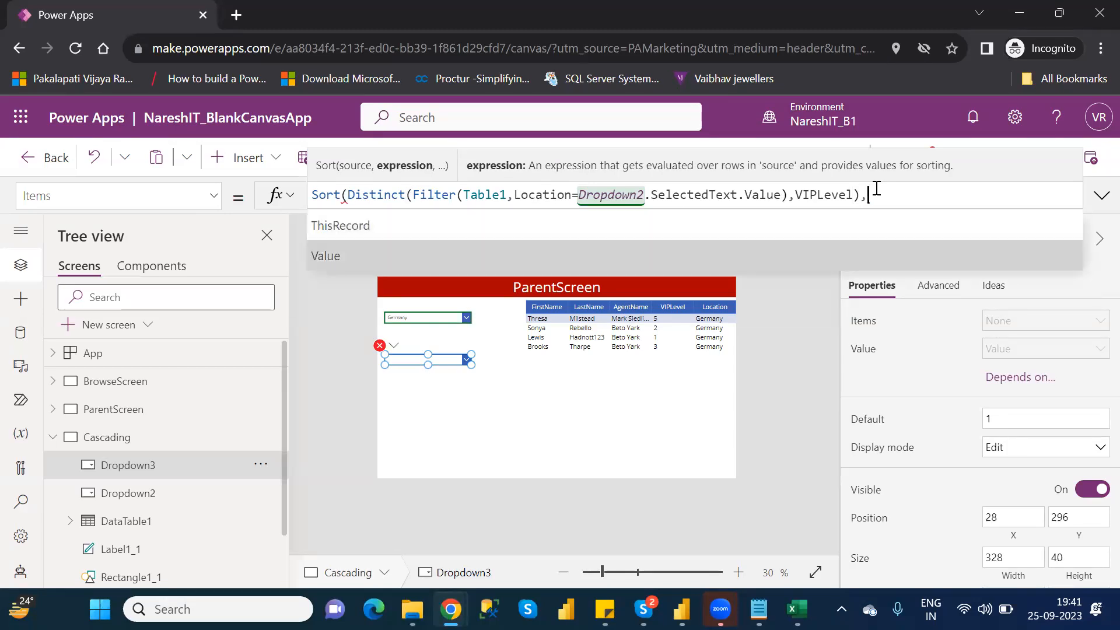
pyautogui.press('Tab')
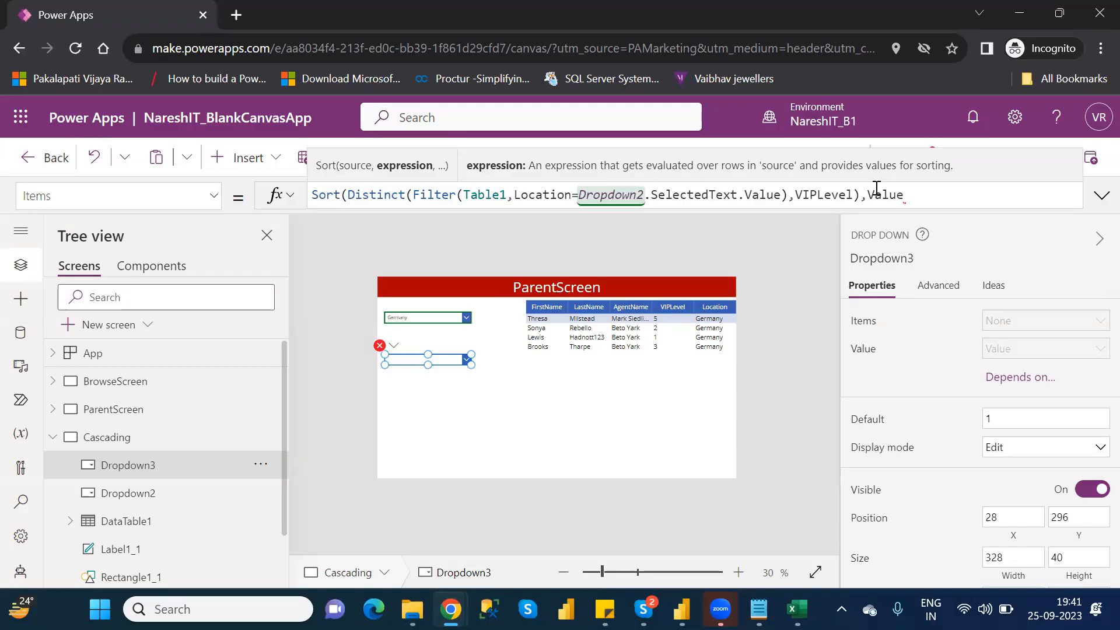
pyautogui.write(')')
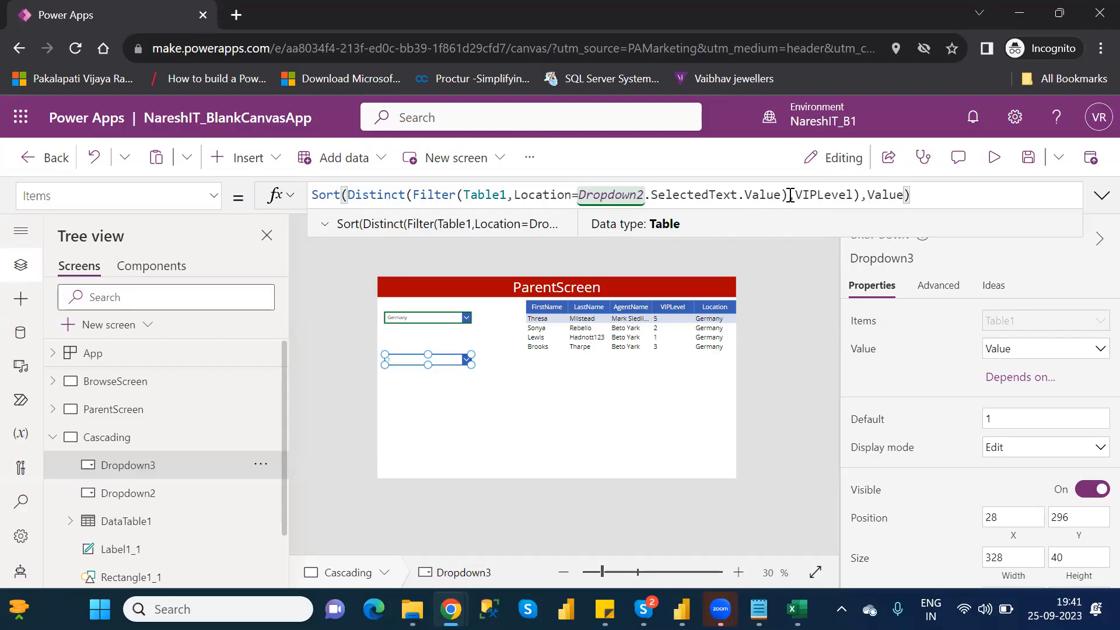
# - Review the Filter source and the VIPLevel expression inside the Distinct function, and leave the formula
pyautogui.moveTo(788, 194); pyautogui.dragTo(414, 196)
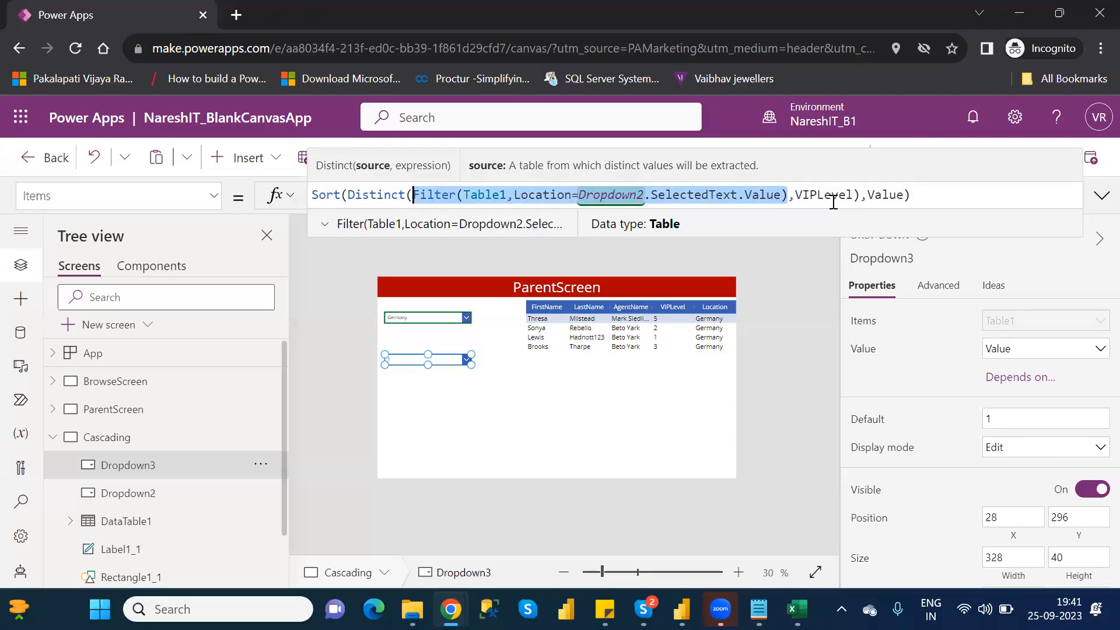
pyautogui.doubleClick(833, 194)
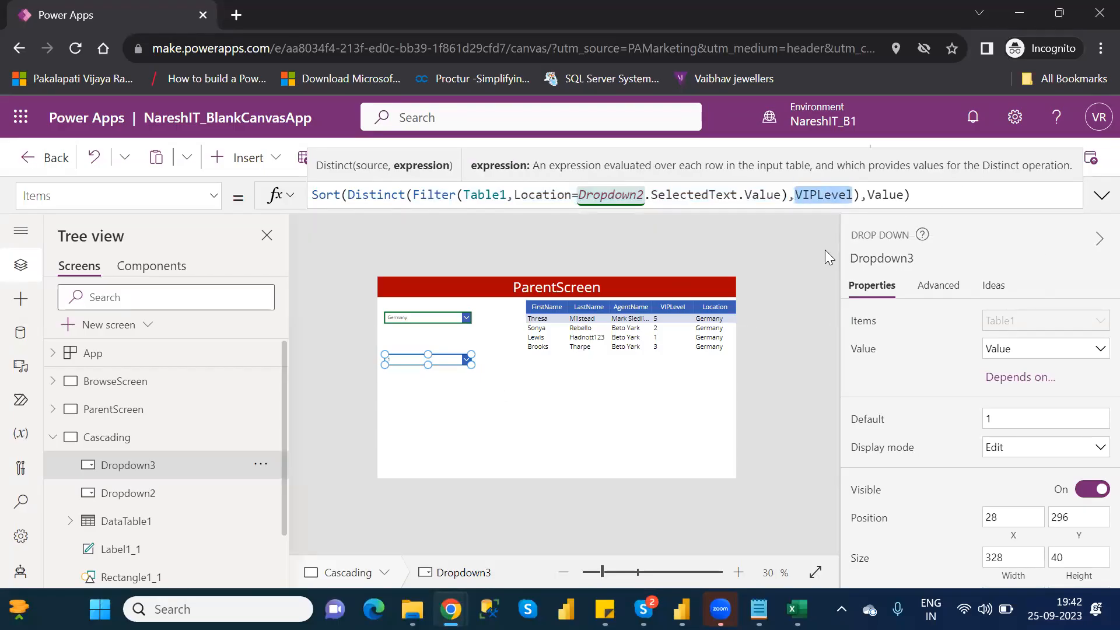
pyautogui.click(786, 250)
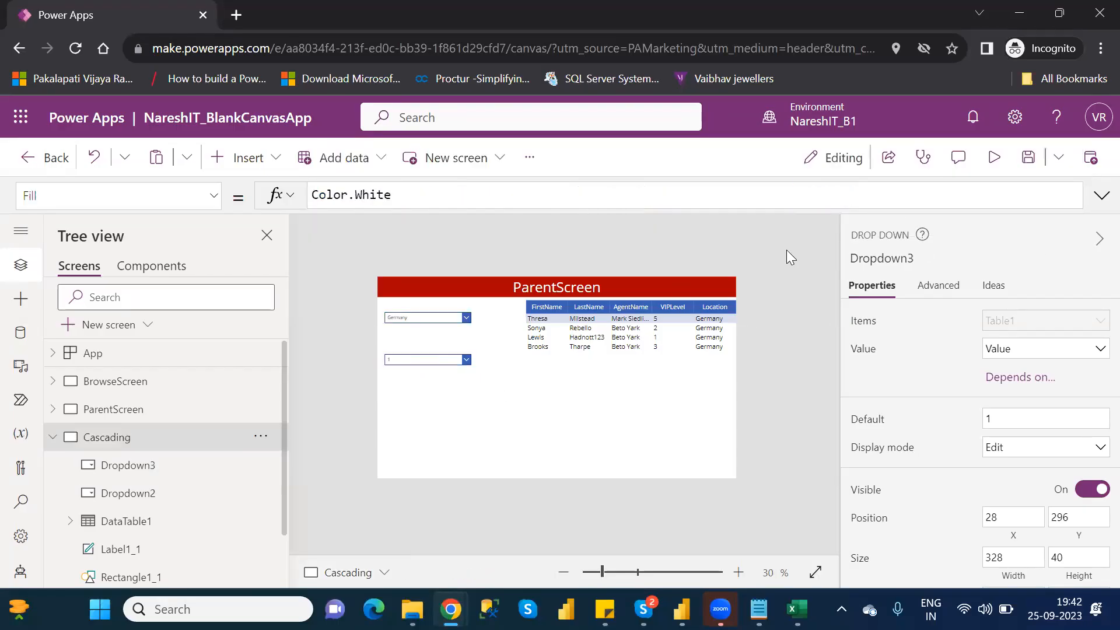
# - Preview the app and expand the VIPLevel drop-down to check the order of its choices
pyautogui.click(1000, 157)
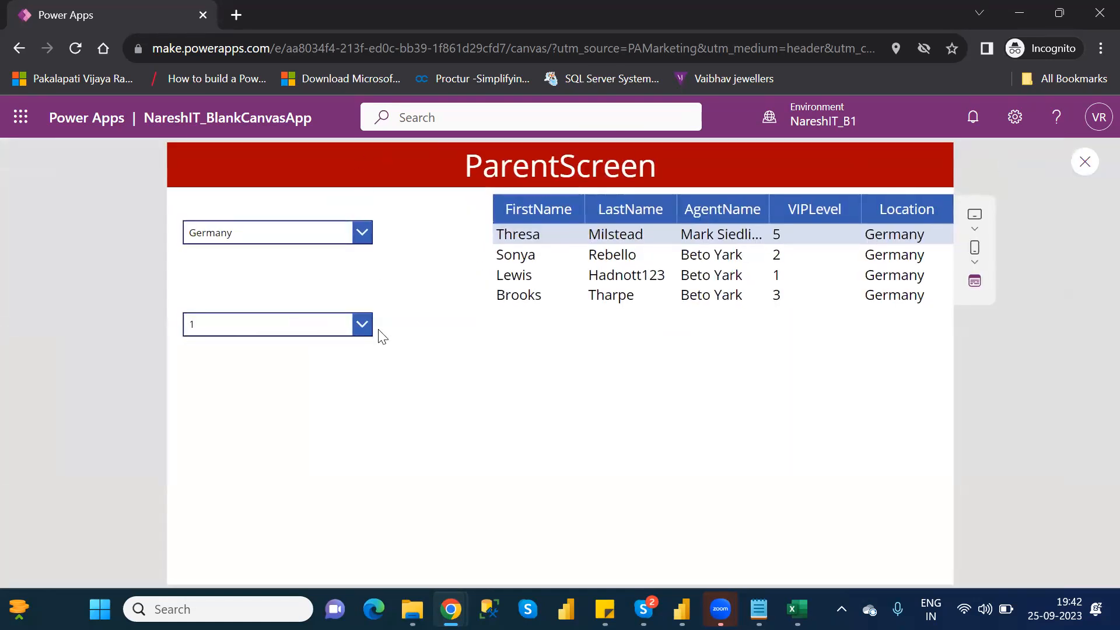
pyautogui.click(360, 324)
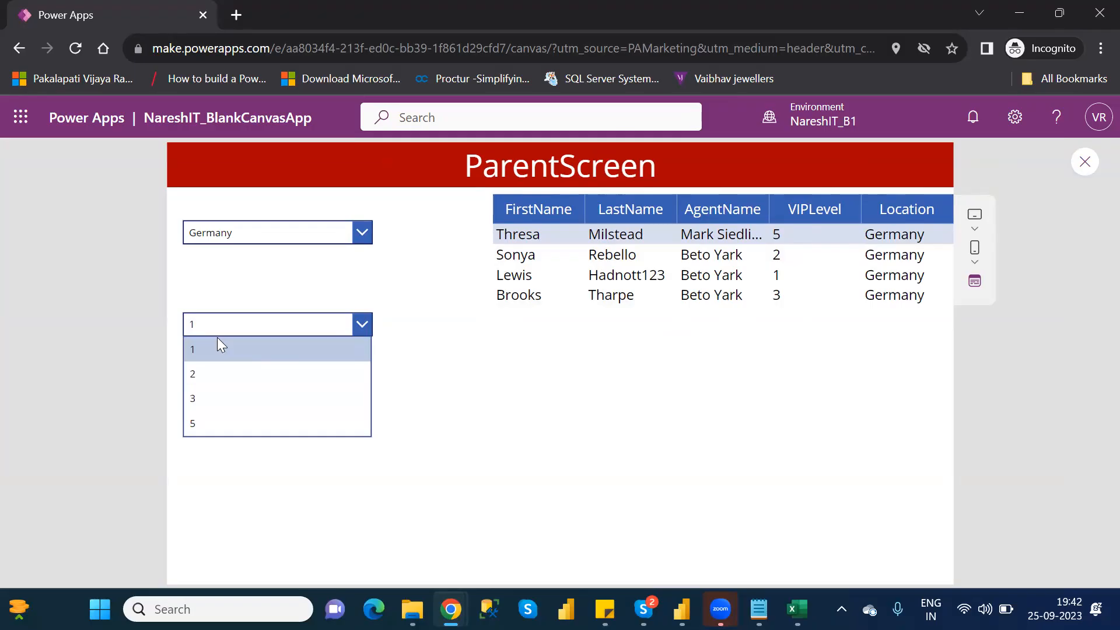
# - Choose Australia as the location in the preview and check the choices offered by the VIPLevel drop-down
pyautogui.click(353, 230)
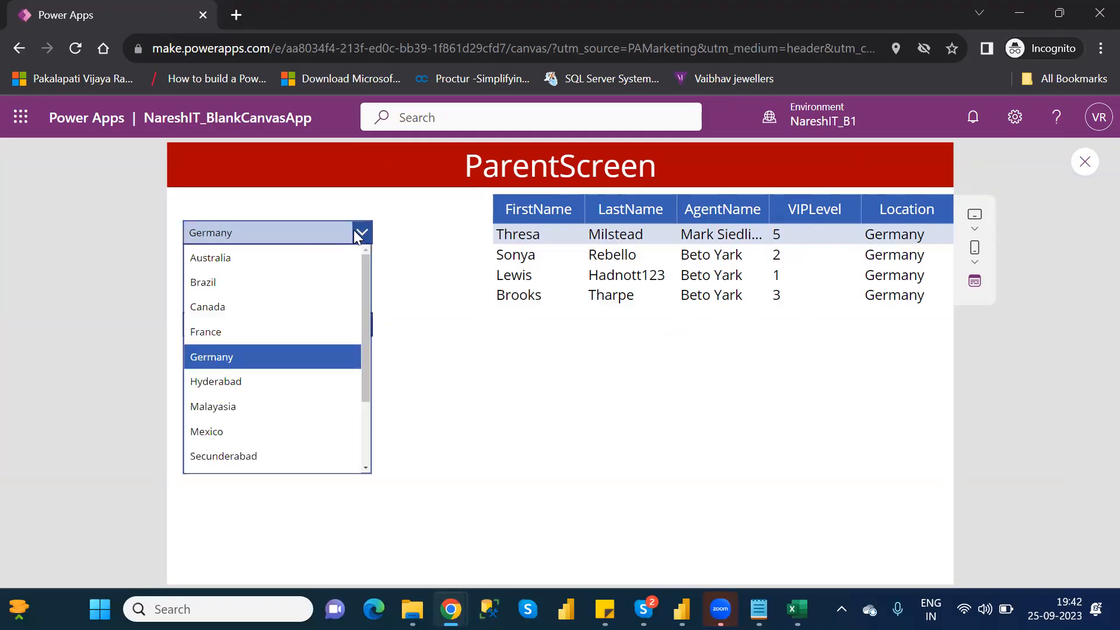
pyautogui.click(273, 257)
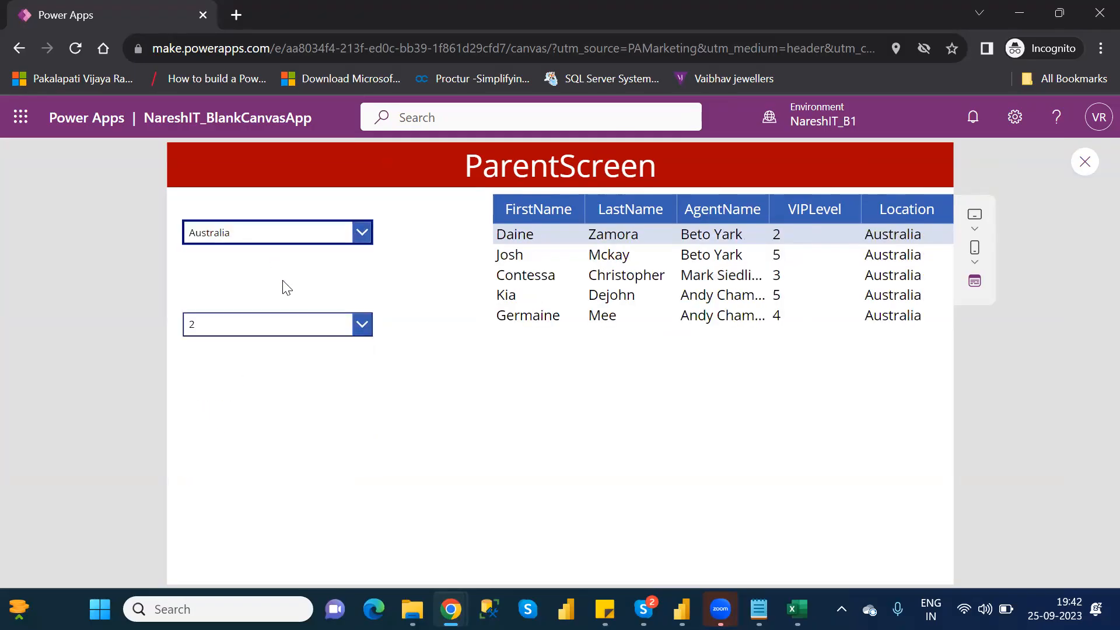
pyautogui.click(362, 327)
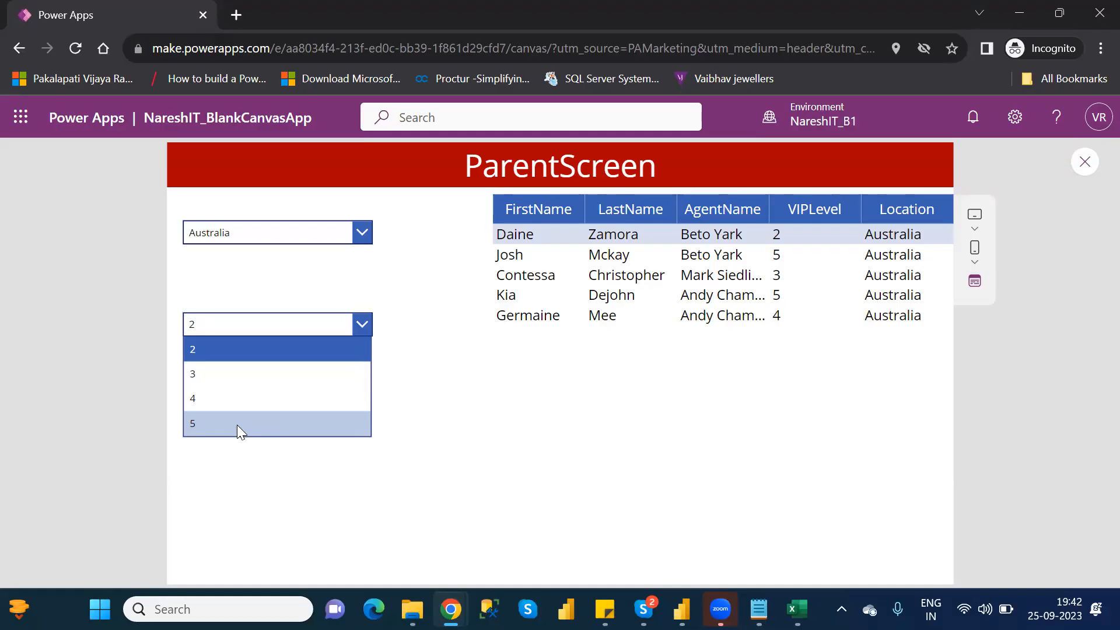
pyautogui.click(565, 443)
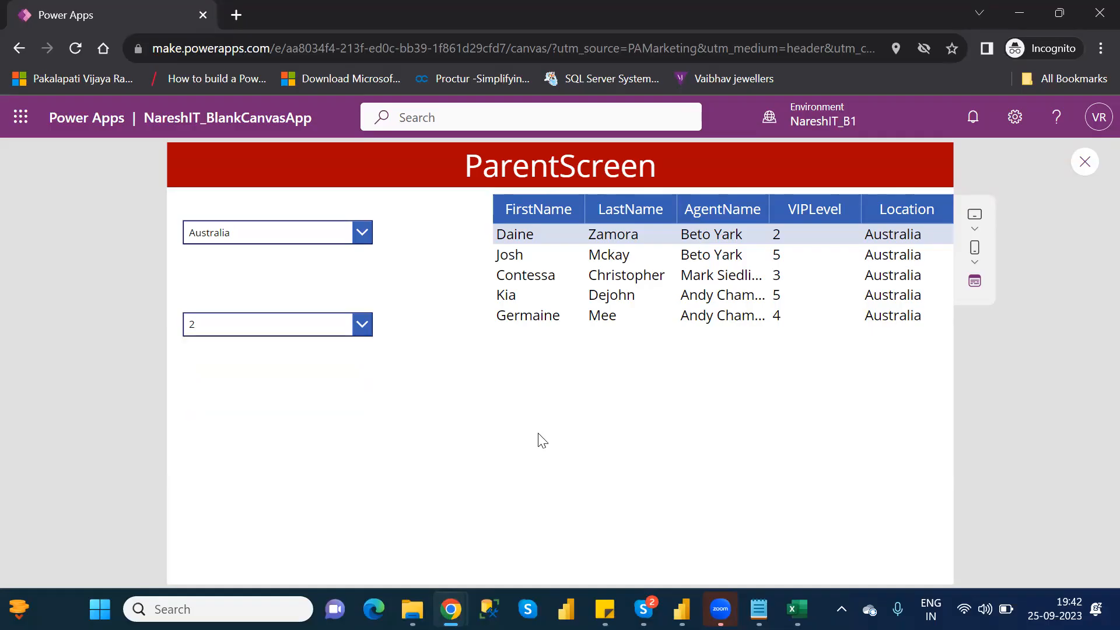
# - Try VIPLevel 2 and 5 for Australia against the data table, then close the preview and dismiss the tip
pyautogui.click(264, 338)
pyautogui.click(208, 354)
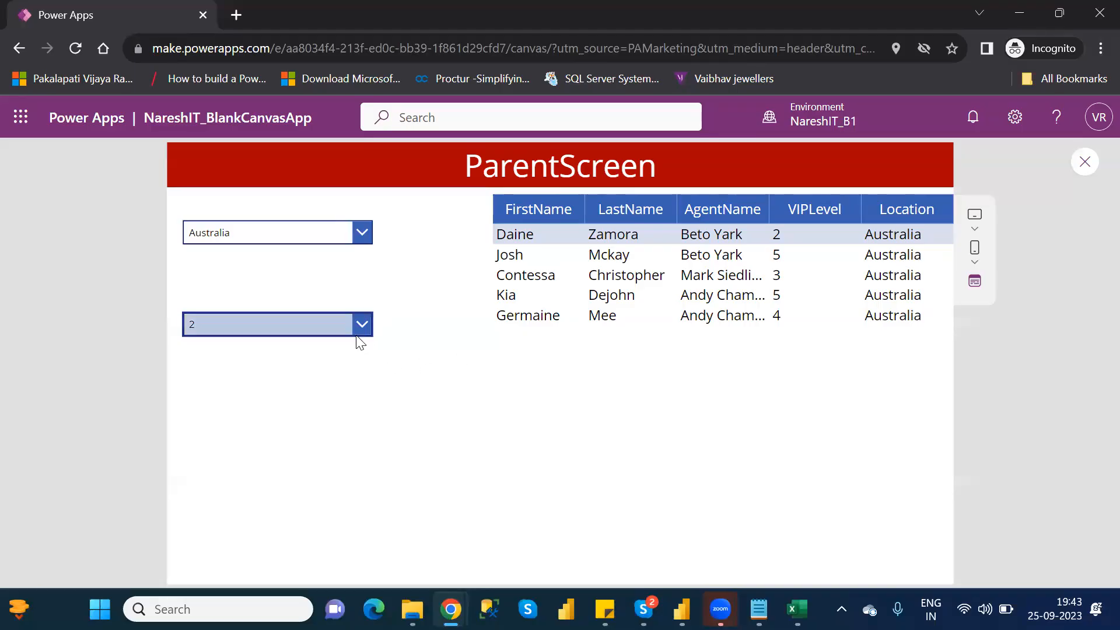
pyautogui.click(305, 321)
pyautogui.click(216, 422)
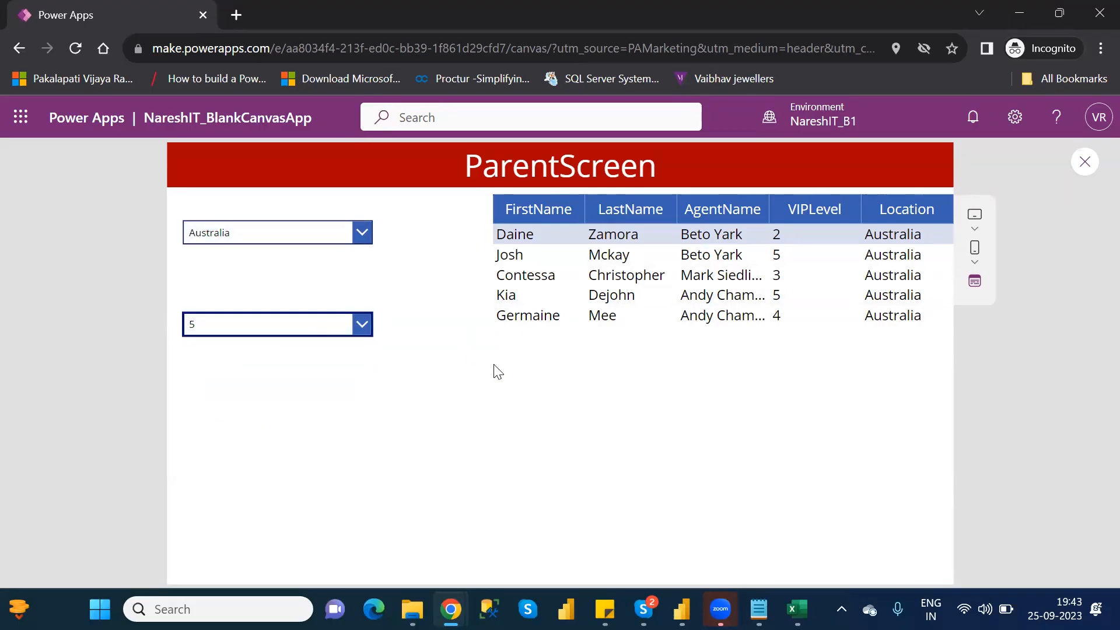
pyautogui.click(1084, 164)
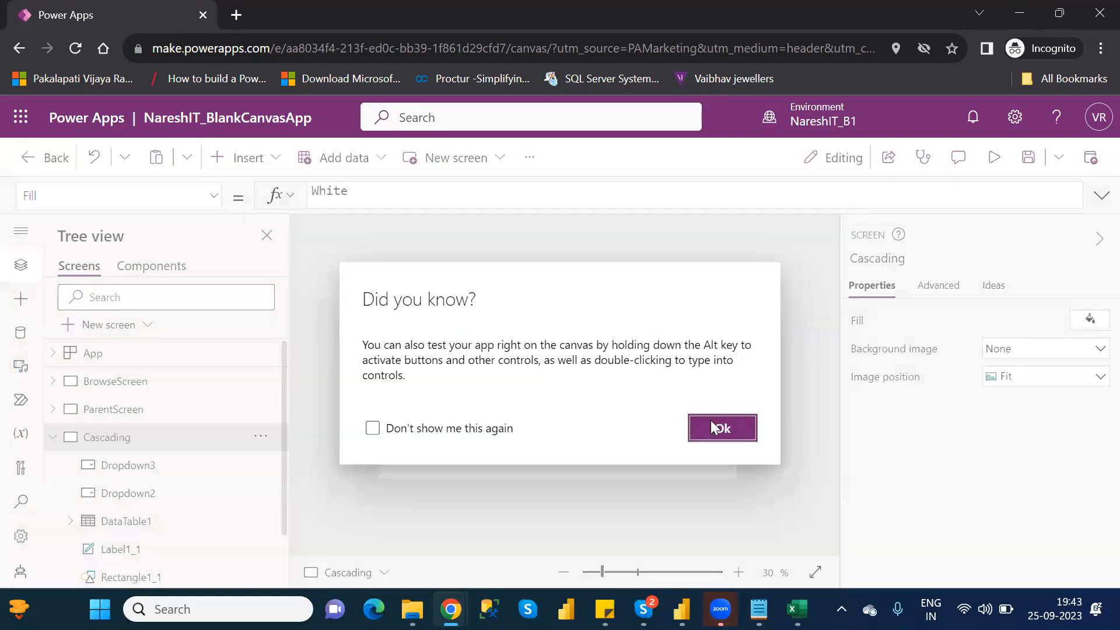
pyautogui.click(721, 433)
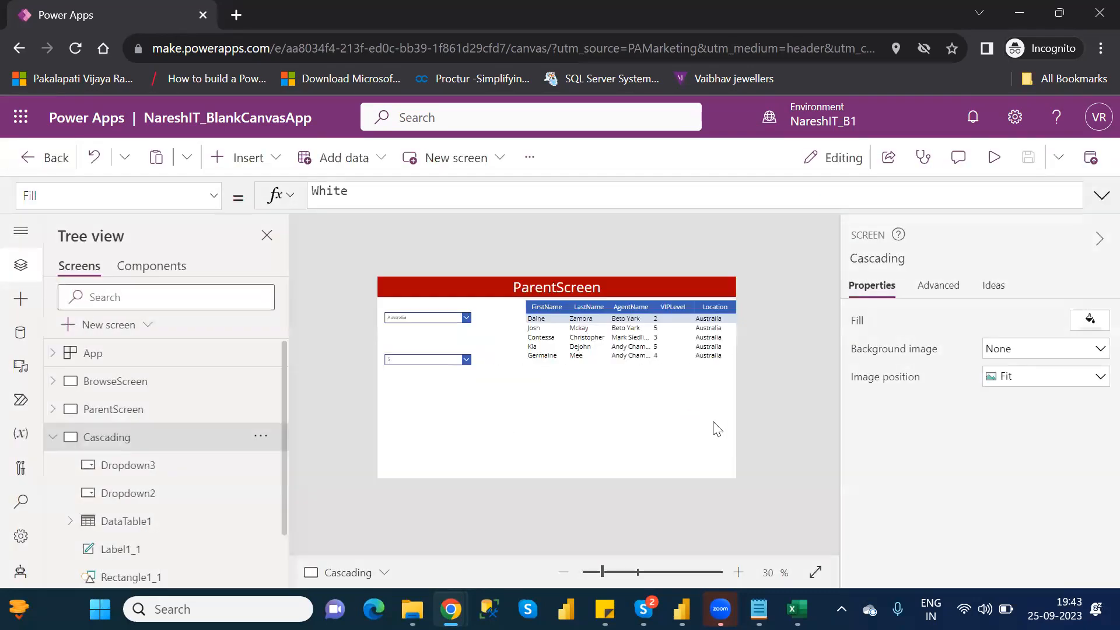
# - Extend the Filter condition in DataTable1's Items formula with && VIPLevel= after Dropdown2.SelectedText.Value
pyautogui.click(165, 532)
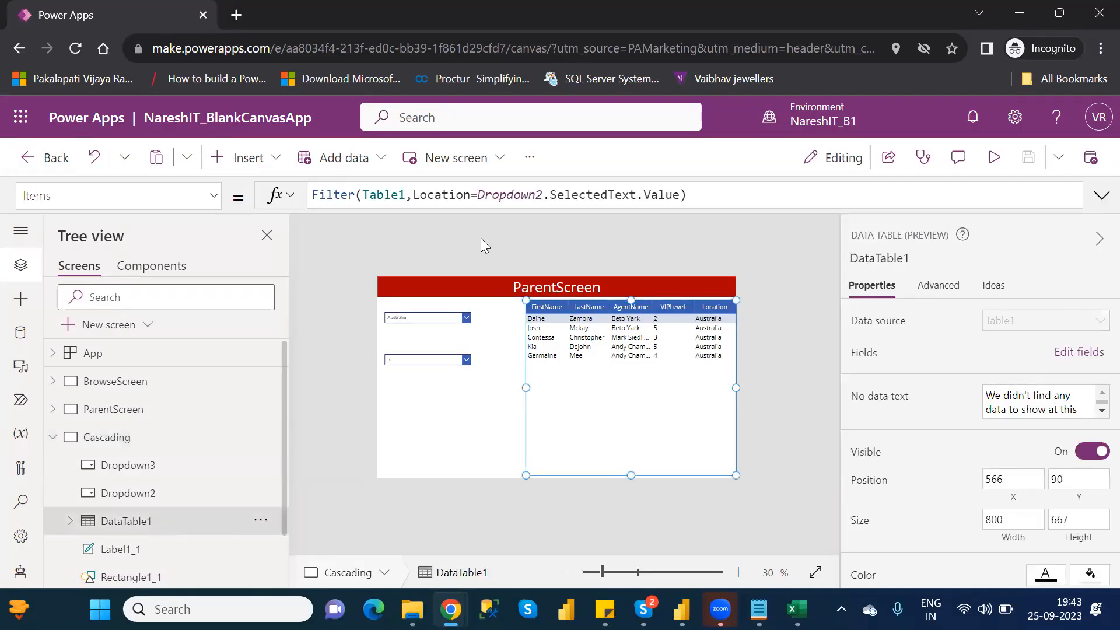
pyautogui.click(683, 195)
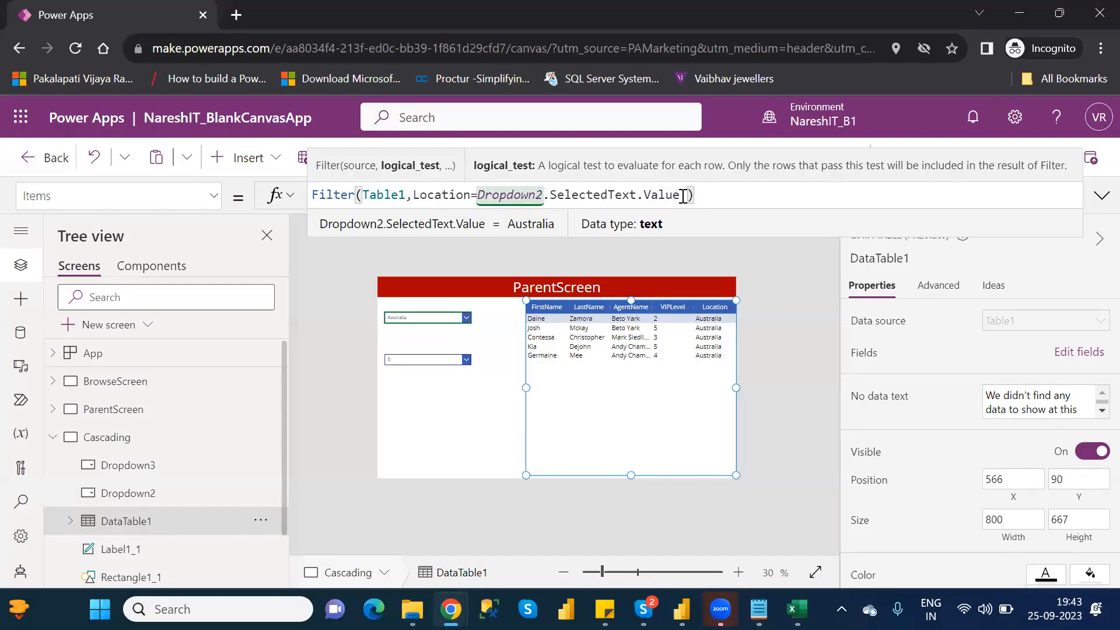
pyautogui.write('&&')
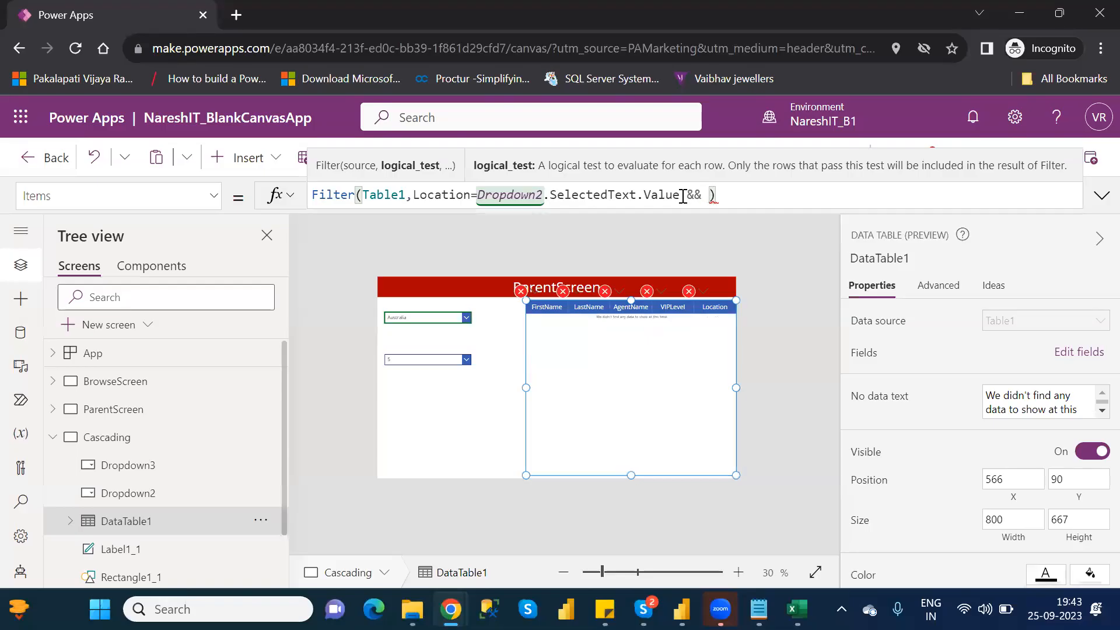
pyautogui.write(' vip')
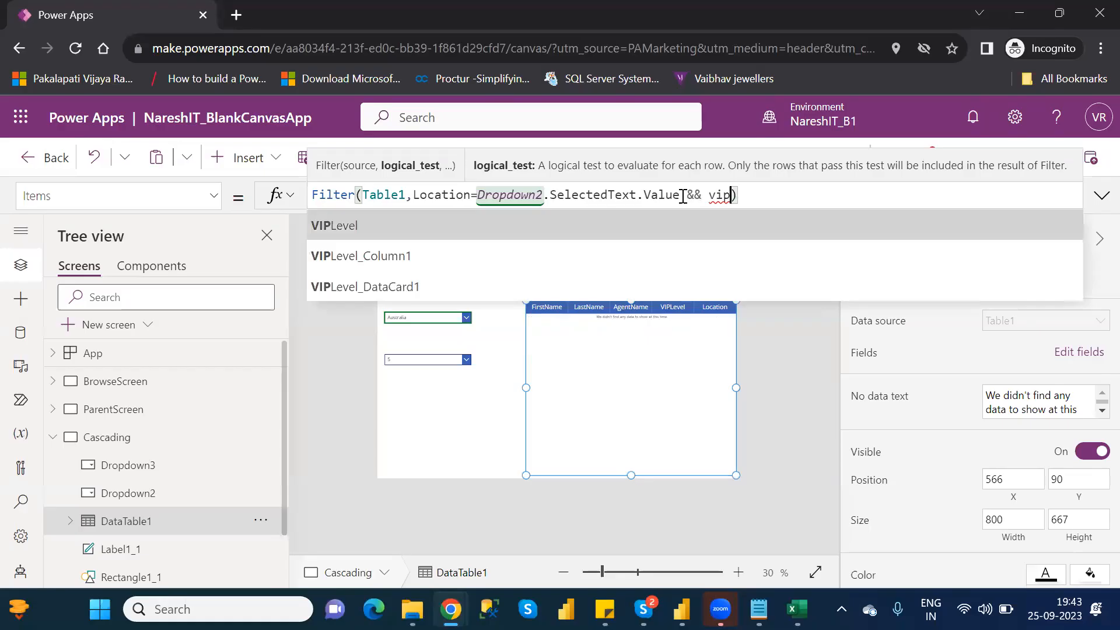
pyautogui.press('Tab')
pyautogui.write('=')
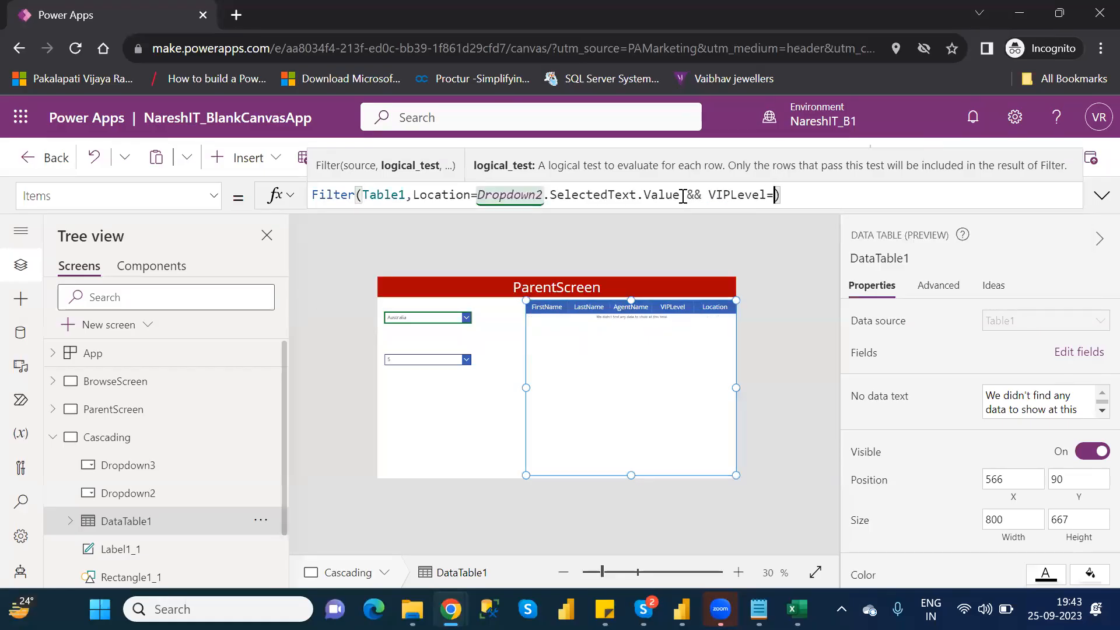
pyautogui.write('drop')
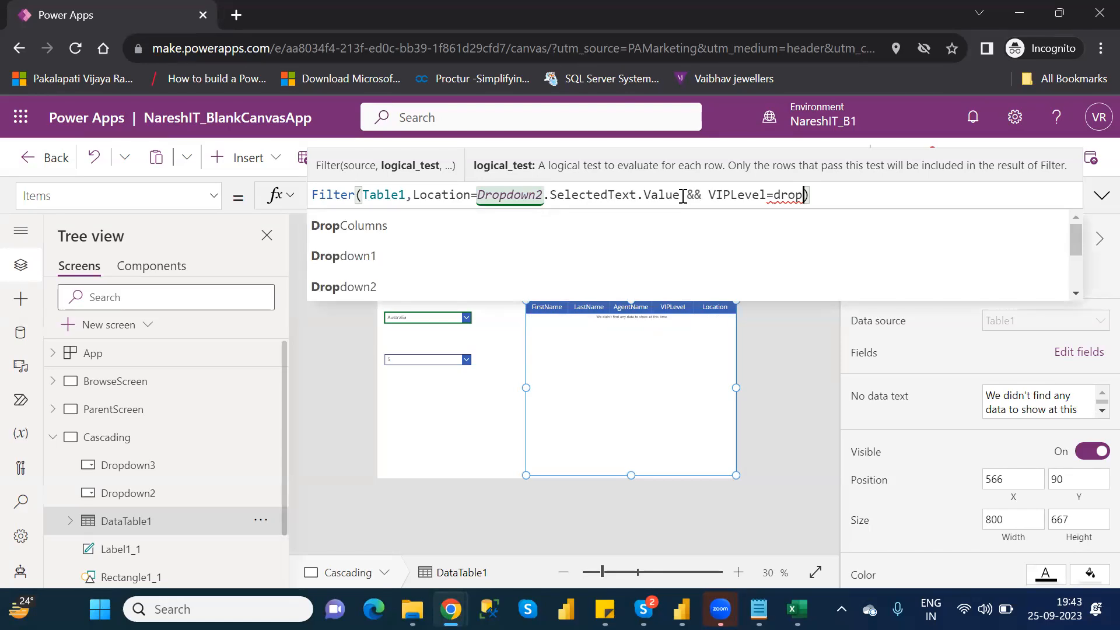
pyautogui.write('dow')
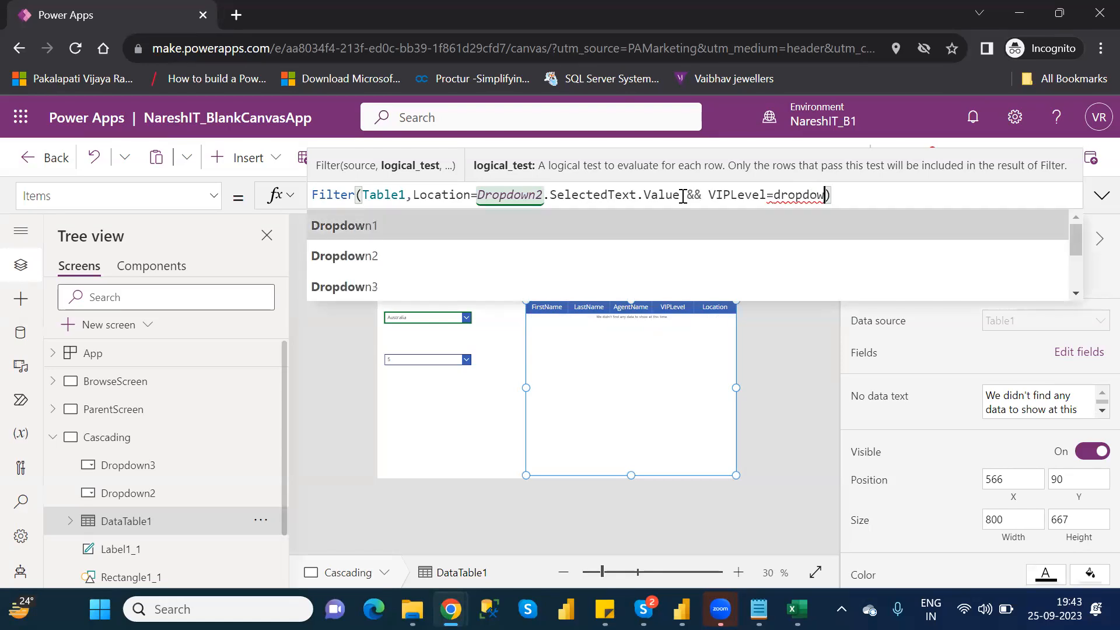
# - Complete the VIPLevel condition in DataTable1's Filter formula with Dropdown3.SelectedText.Value and leave the formula
pyautogui.press('Down')
pyautogui.press('Down')
pyautogui.press('Tab')
pyautogui.write('.')
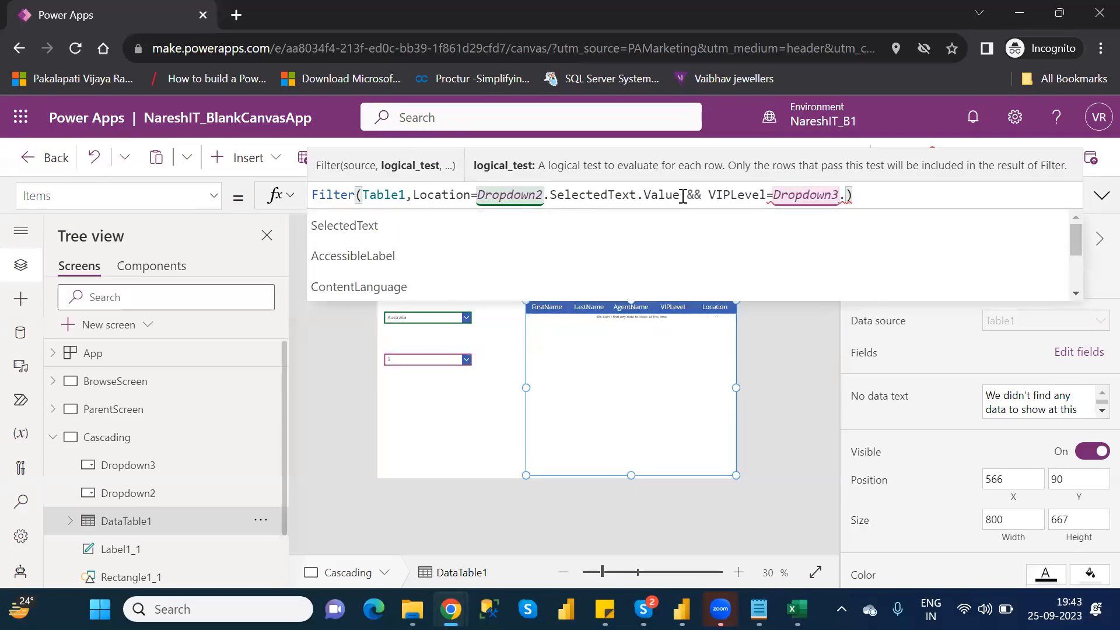
pyautogui.press('Tab')
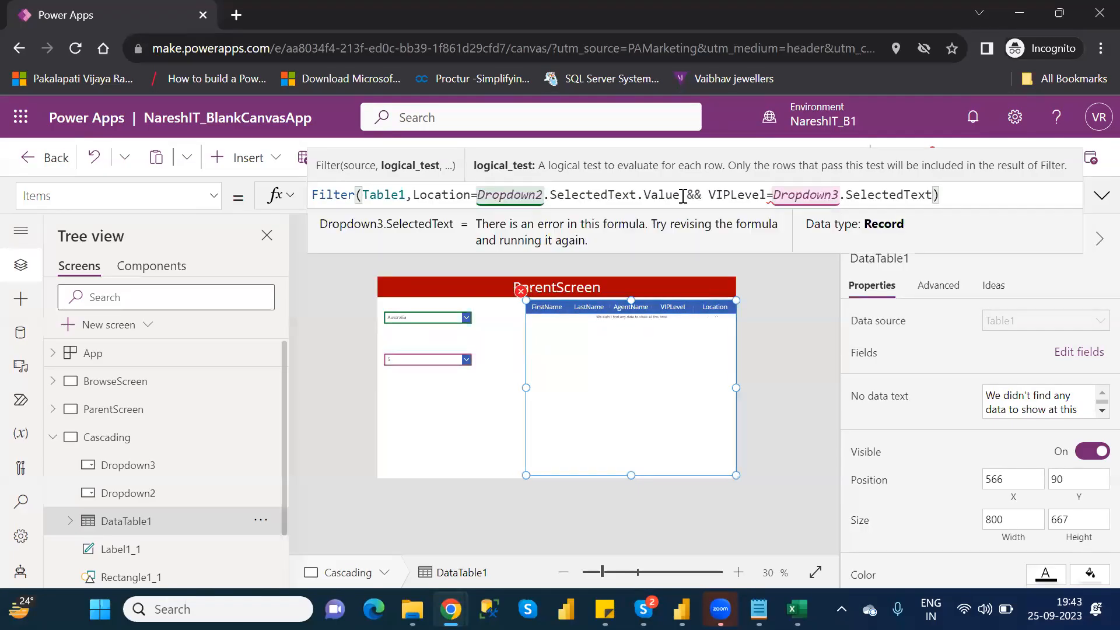
pyautogui.write('.valu')
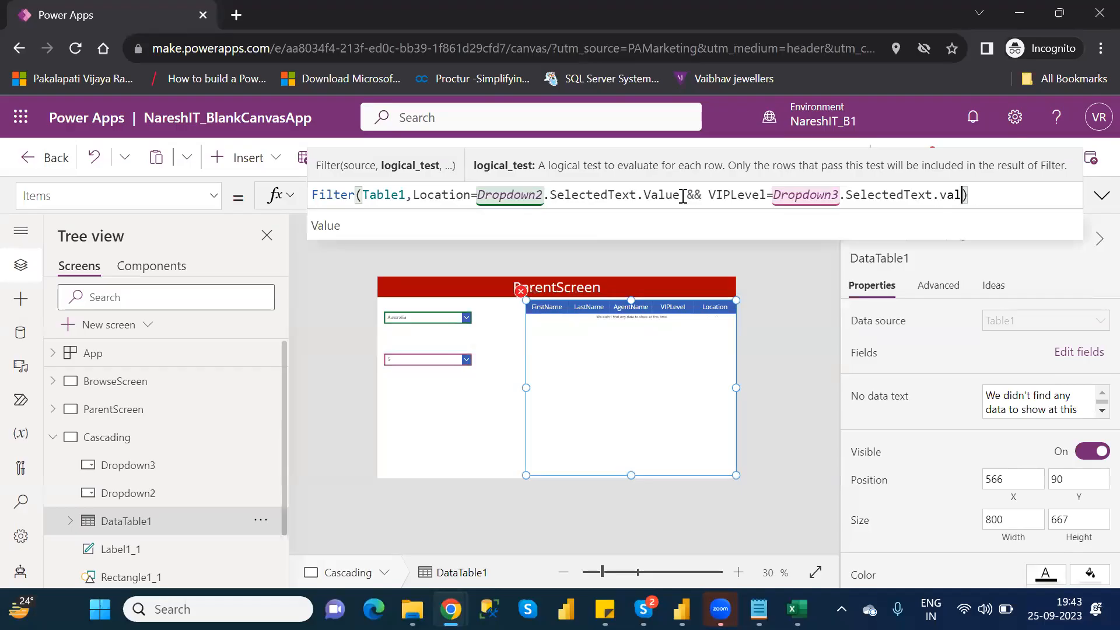
pyautogui.press('Tab')
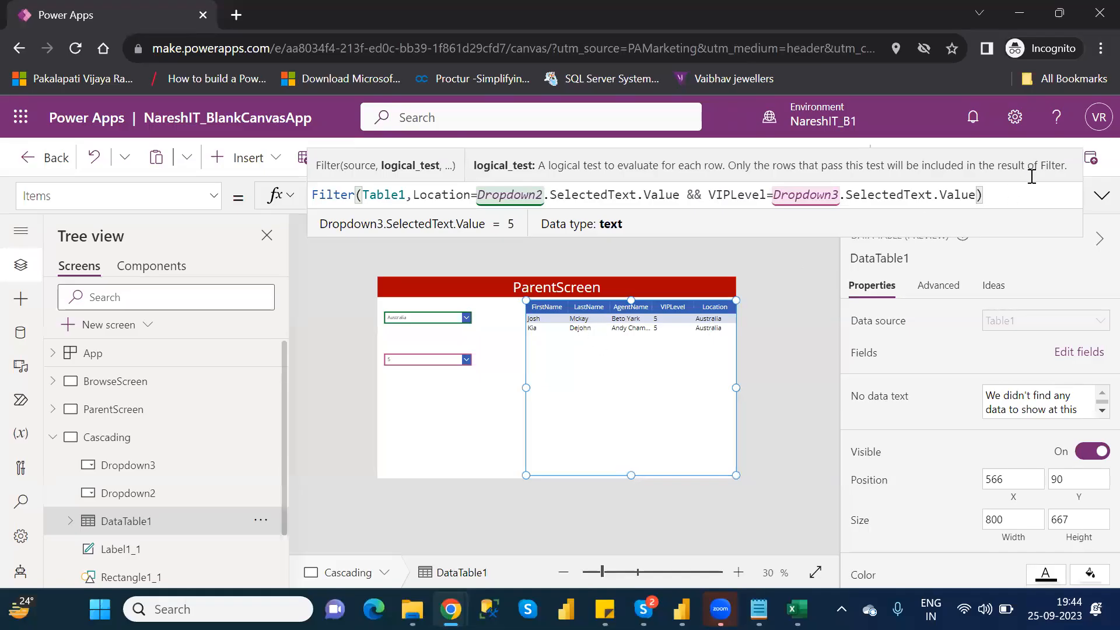
pyautogui.click(793, 293)
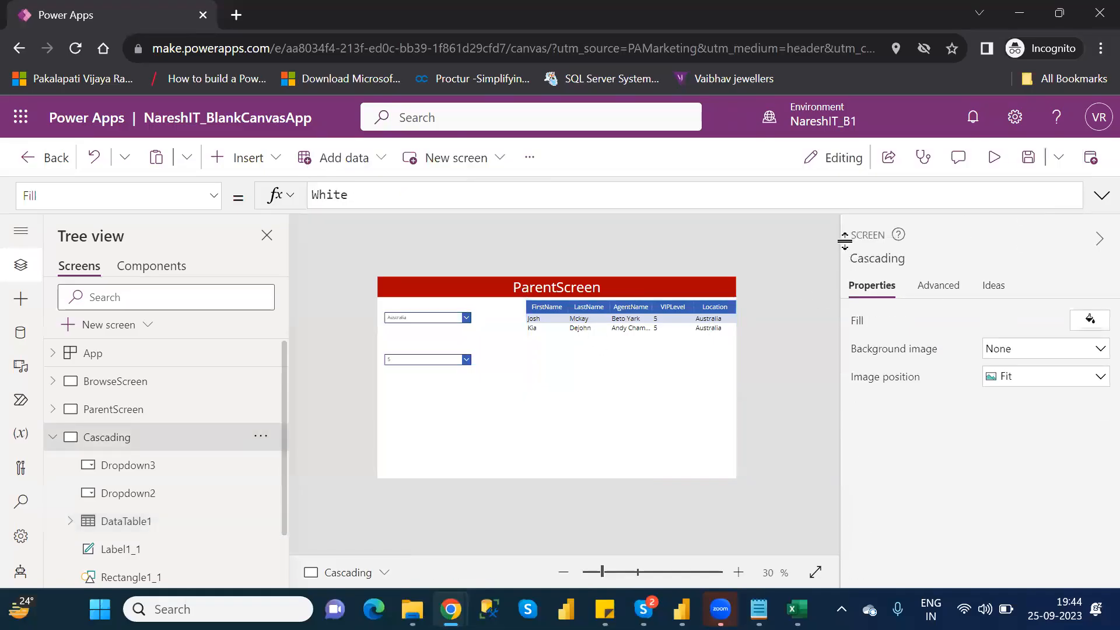
# - Preview the app and test the data table filter with location Brazil and VIPLevel 3
pyautogui.click(989, 158)
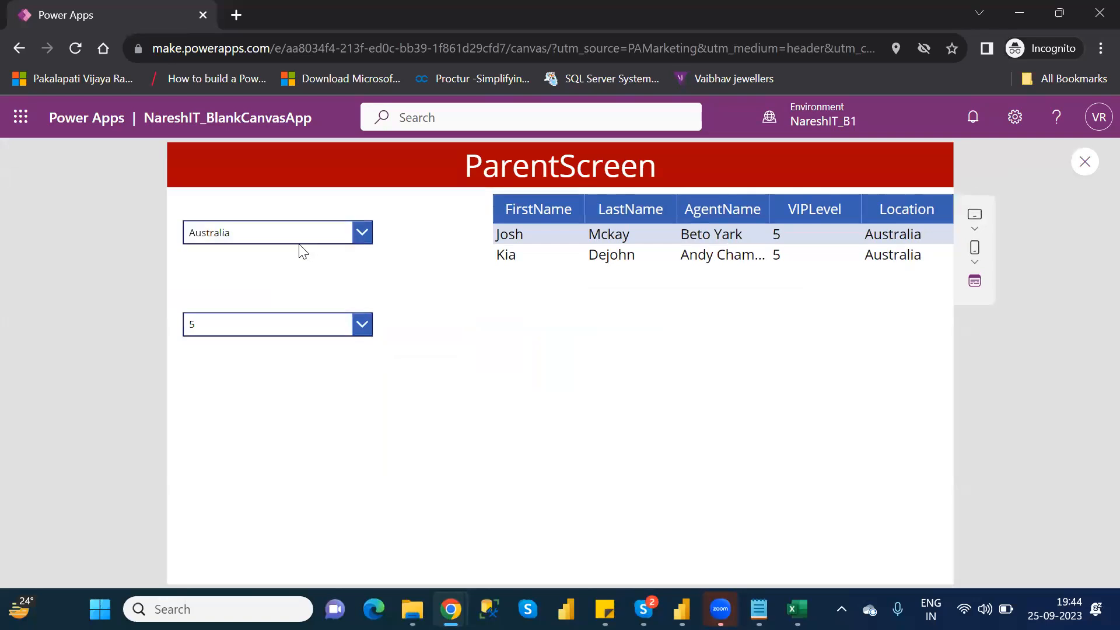
pyautogui.click(288, 234)
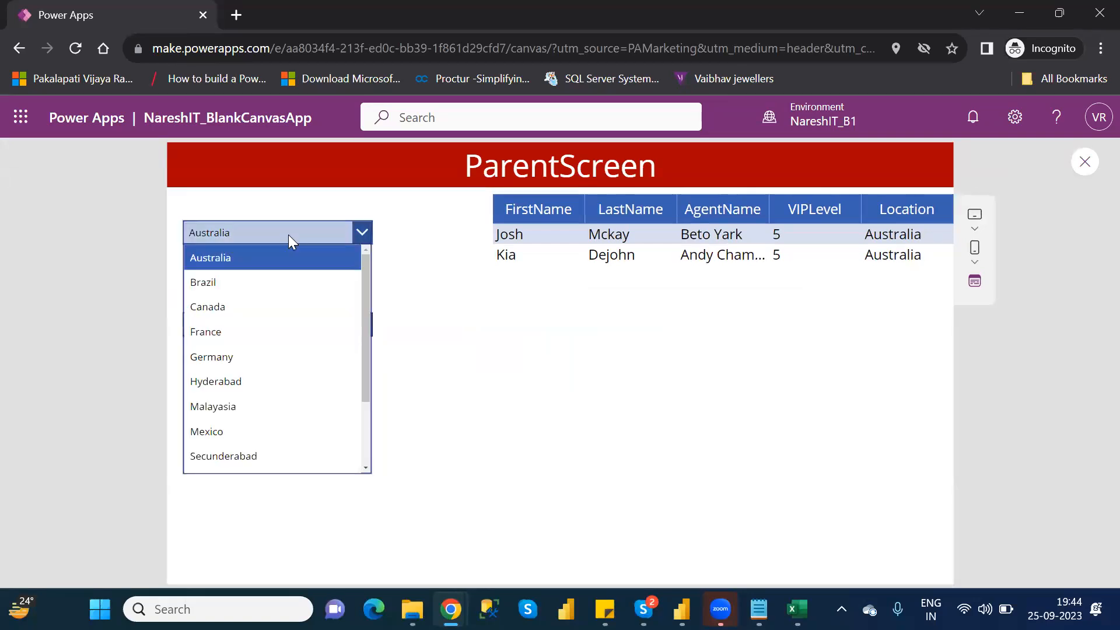
pyautogui.click(231, 289)
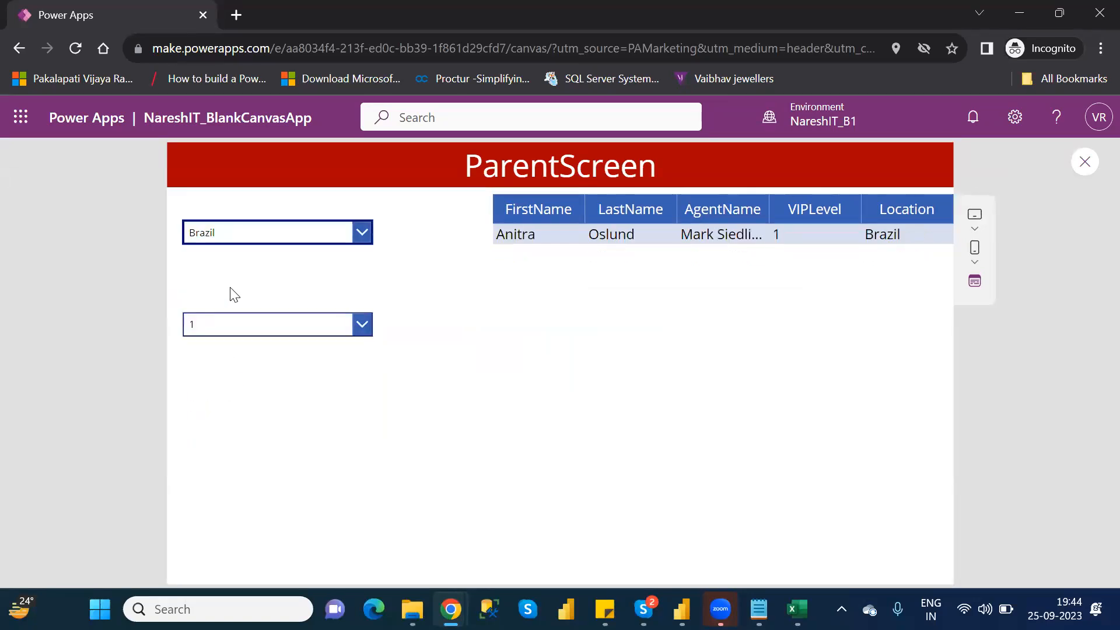
pyautogui.click(362, 325)
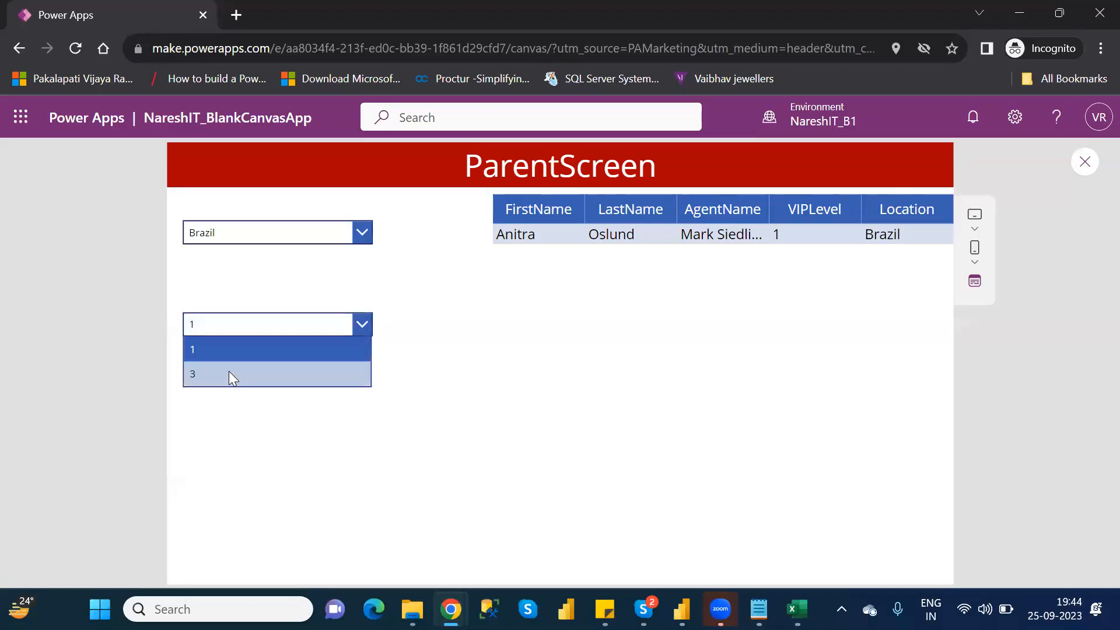
pyautogui.click(228, 372)
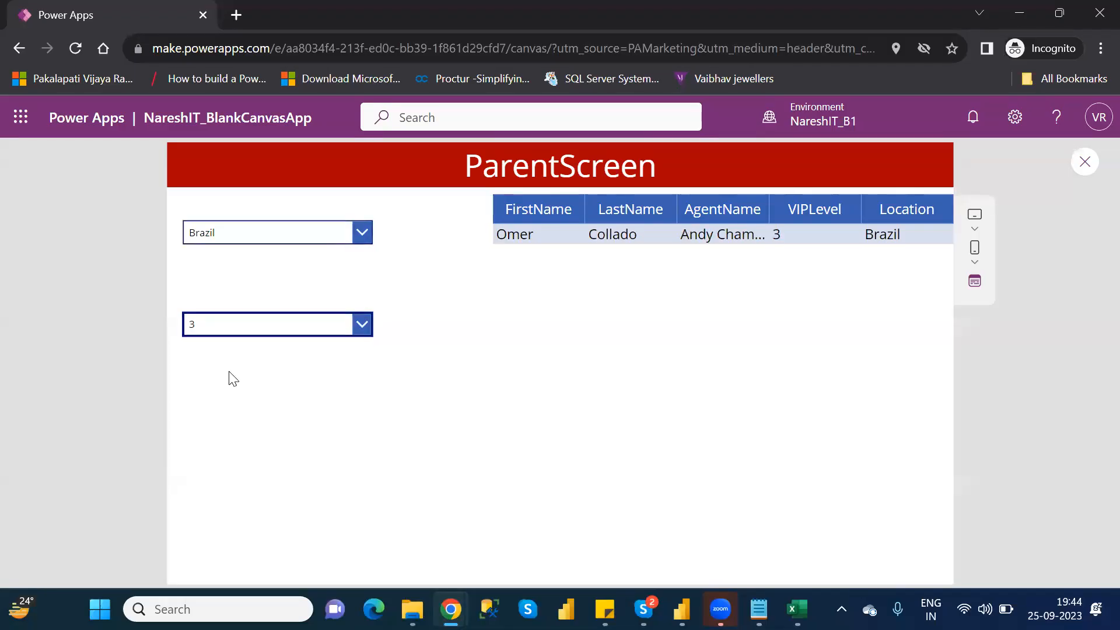
# - Test the data table filter with location France and VIPLevel 5
pyautogui.click(343, 227)
pyautogui.click(245, 330)
pyautogui.click(244, 324)
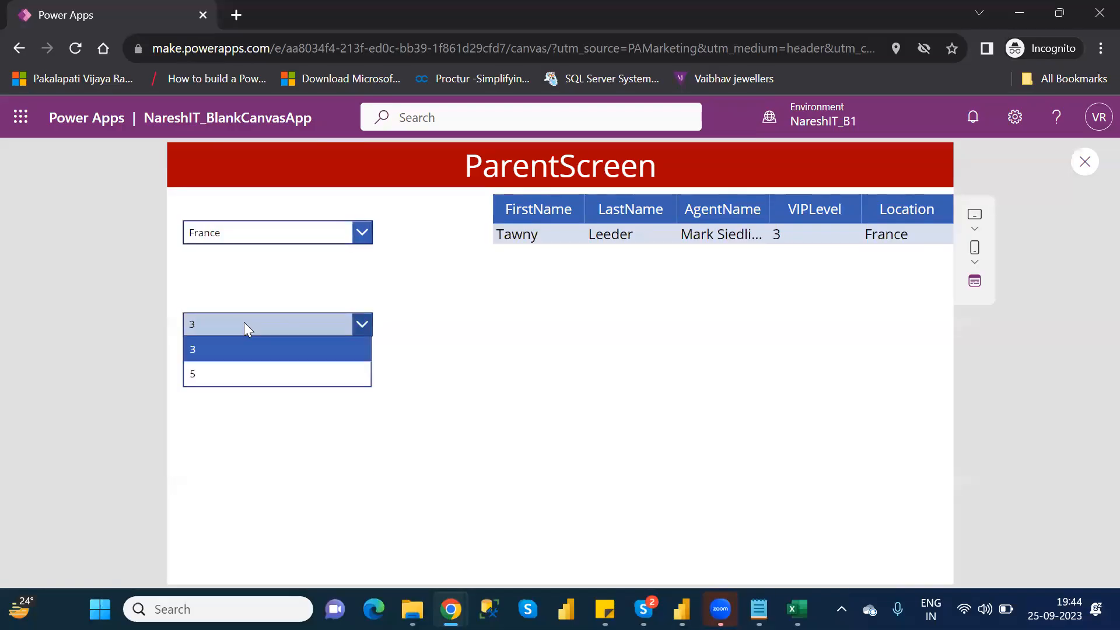
pyautogui.click(235, 374)
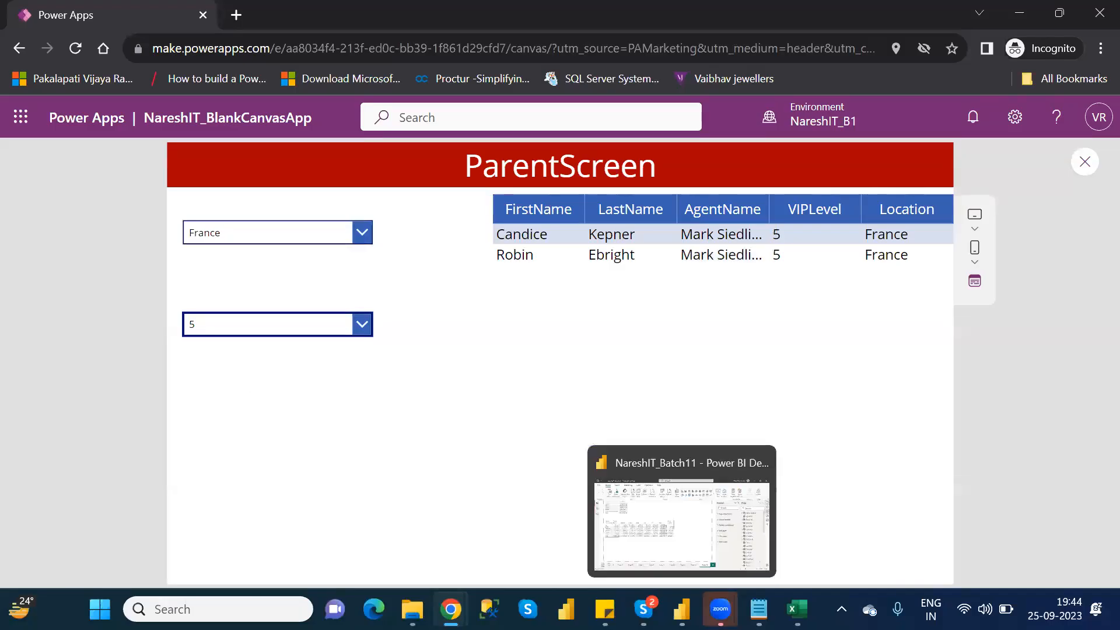
# - Test the data table filter with location Hyderabad, choosing VIPLevel 3 and then 4
pyautogui.click(363, 235)
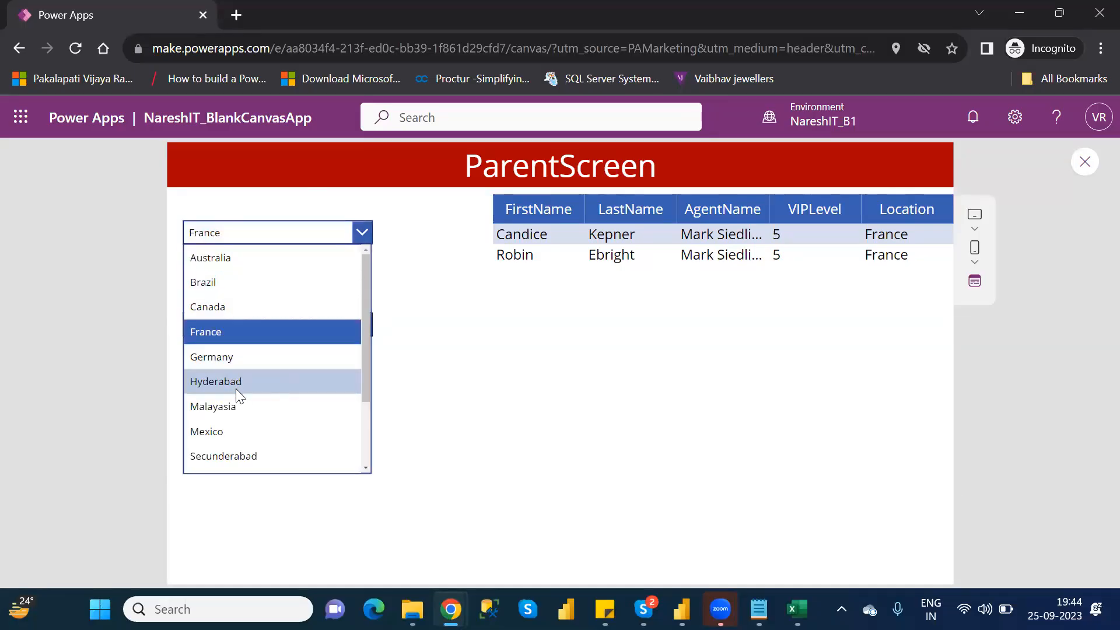
pyautogui.click(236, 388)
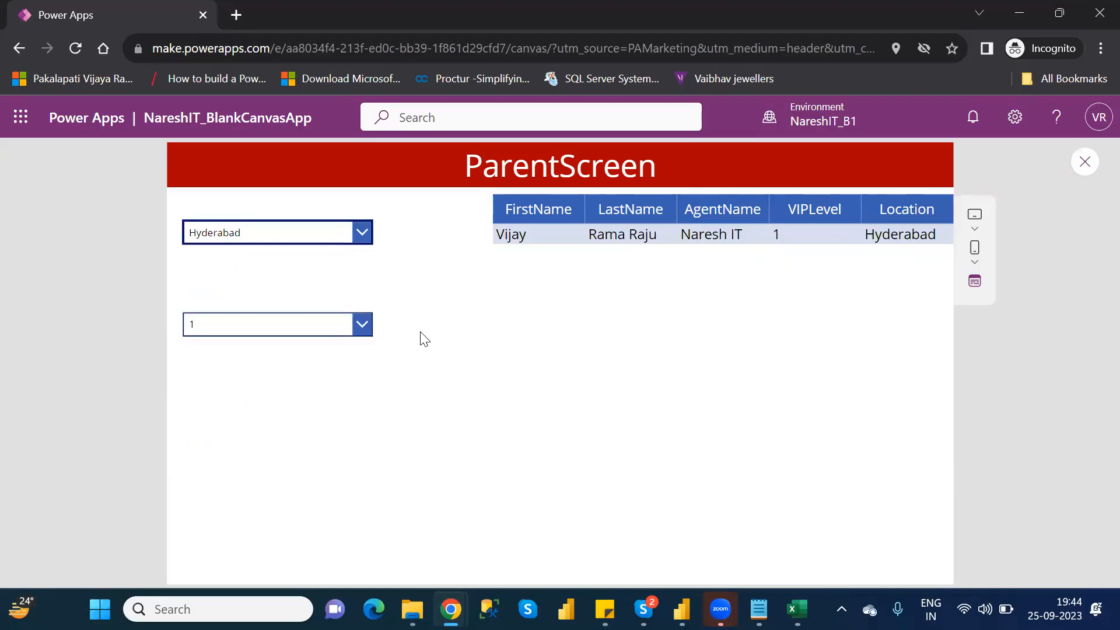
pyautogui.click(362, 325)
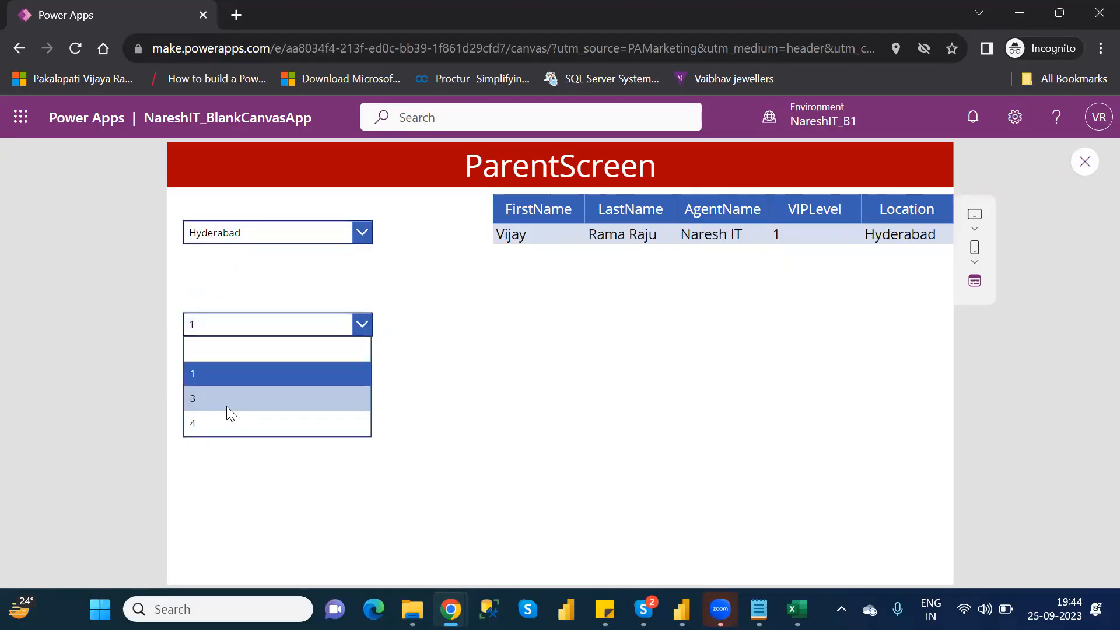
pyautogui.click(223, 406)
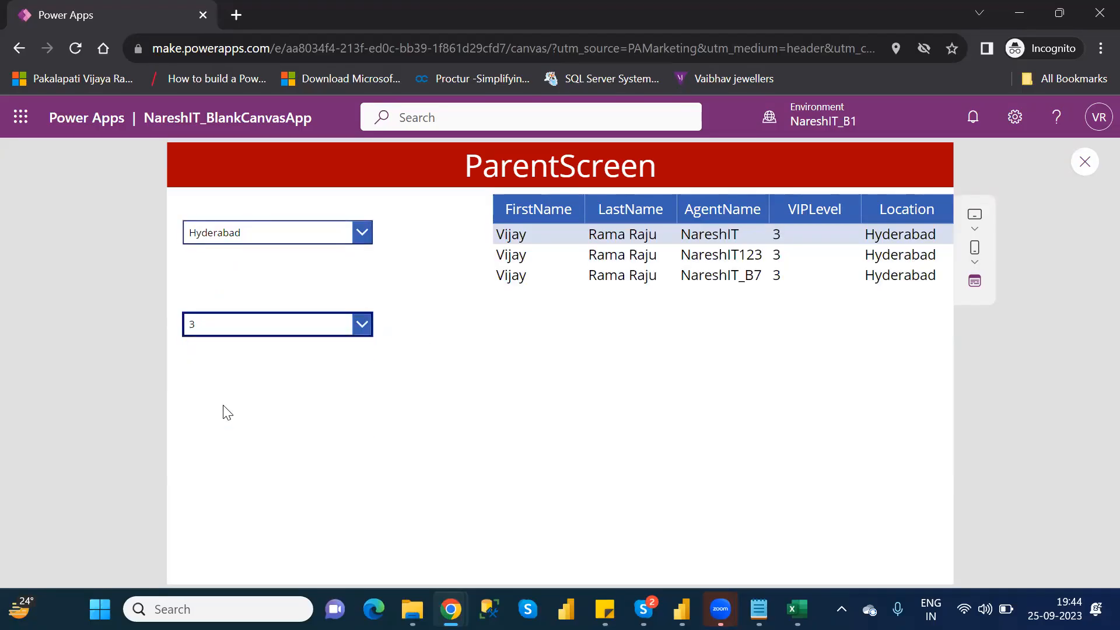
pyautogui.click(345, 324)
pyautogui.click(197, 425)
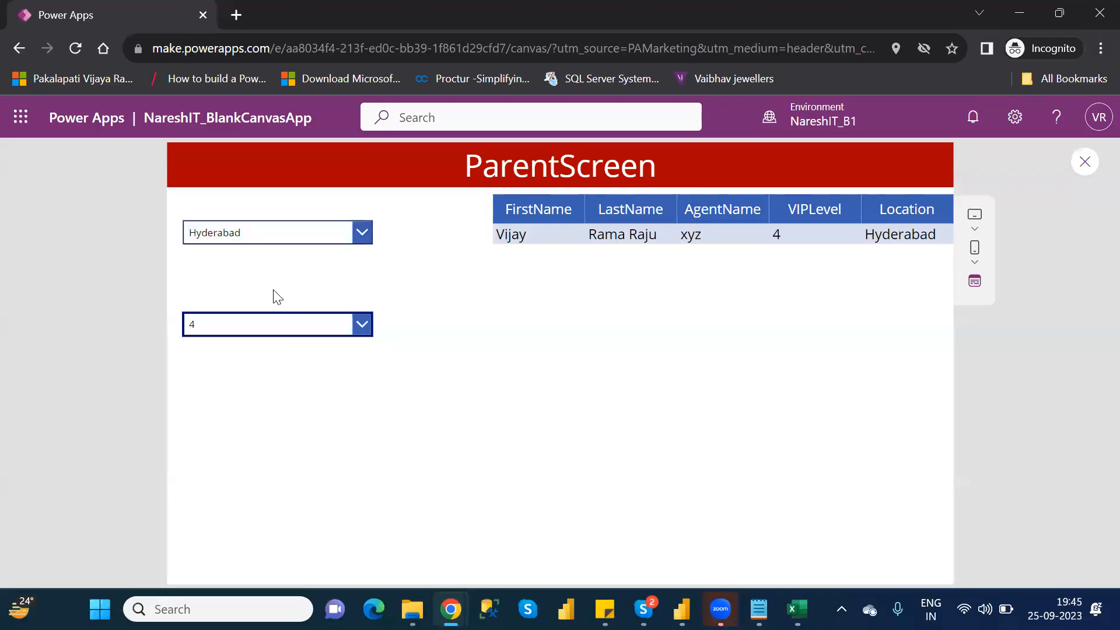
# - Check the VIPLevel choices for Hyderabad, then close the preview and dismiss the tip
pyautogui.click(302, 326)
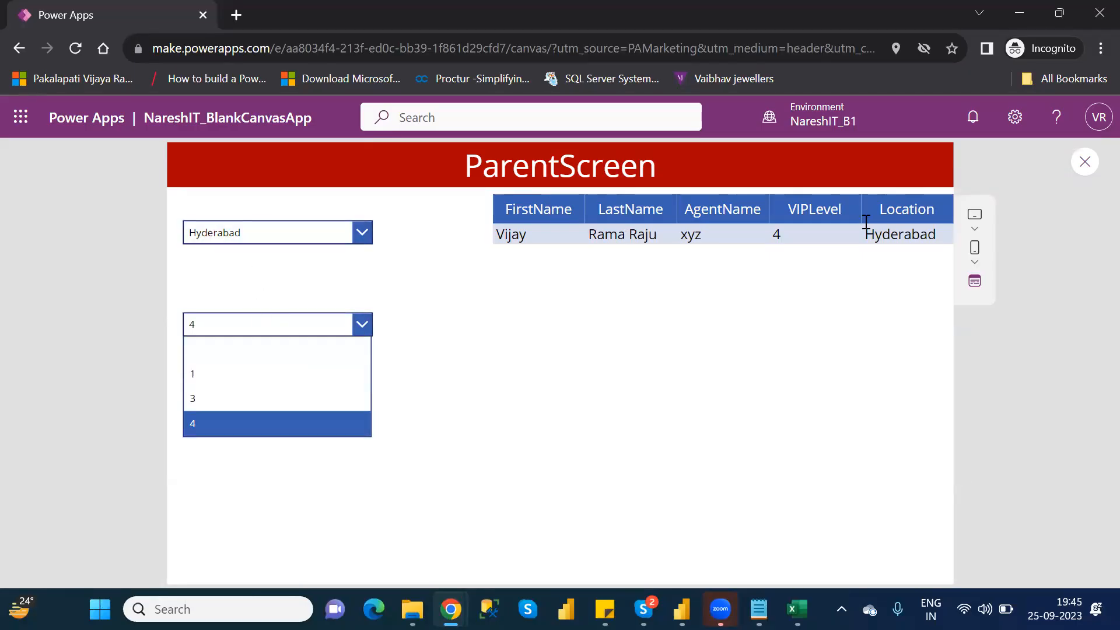
pyautogui.click(1090, 161)
pyautogui.click(1090, 162)
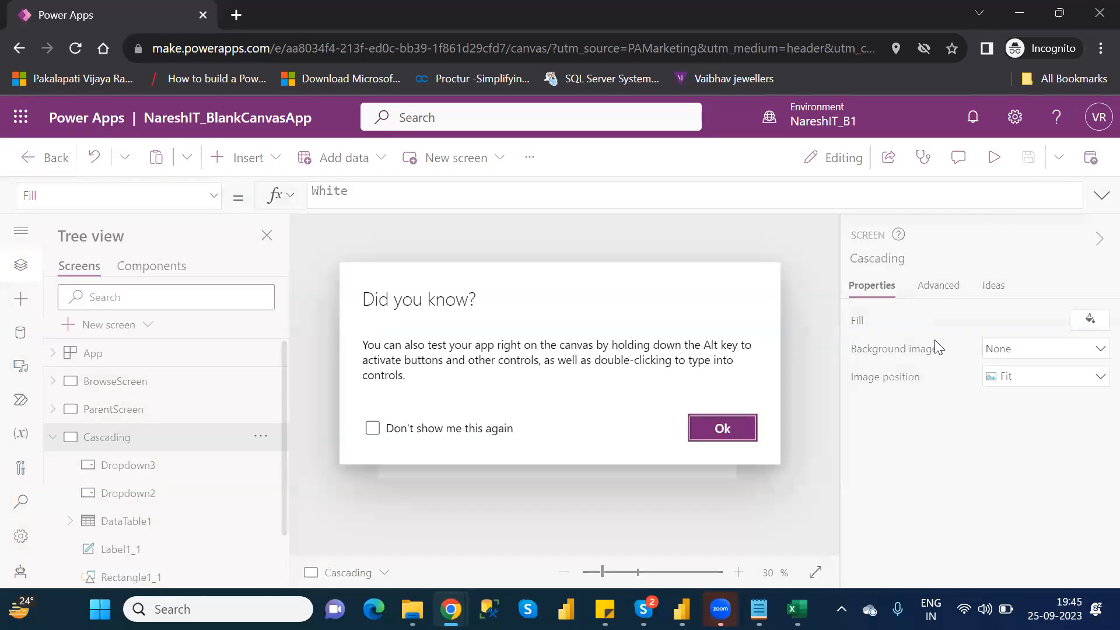
pyautogui.click(732, 428)
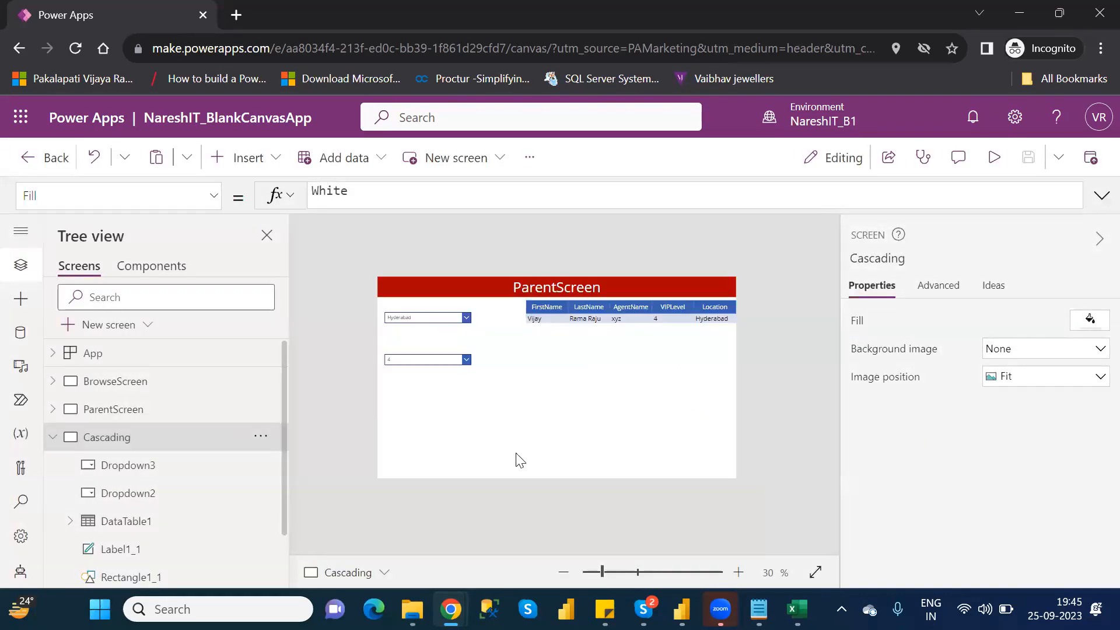
# - Try the OR operator (||) between the Location and VIPLevel conditions in DataTable1's Items filter formula
pyautogui.click(182, 527)
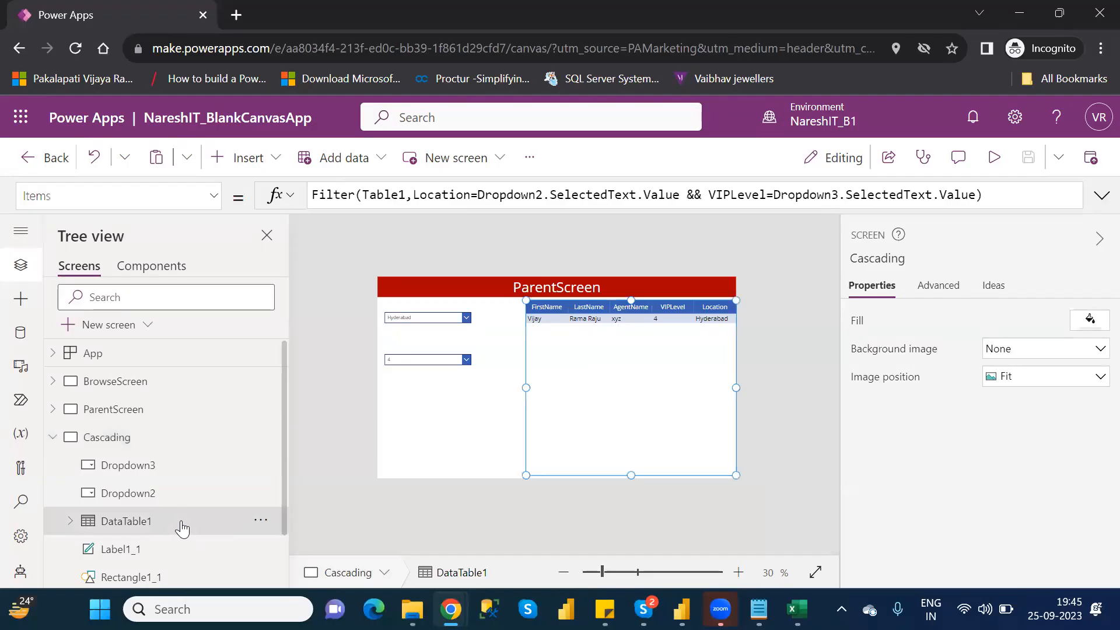
pyautogui.click(691, 195)
pyautogui.doubleClick(694, 195)
pyautogui.write('||')
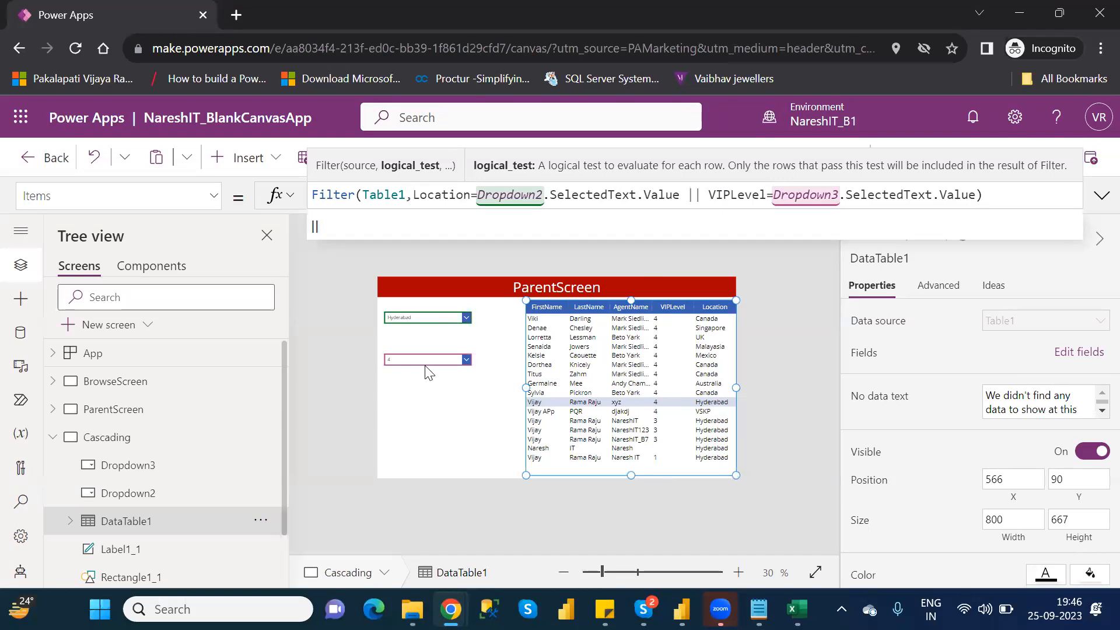
# - Restore the && operator between the Location and VIPLevel conditions in DataTable1's filter and leave the formula
pyautogui.press('BackSpace')
pyautogui.press('BackSpace')
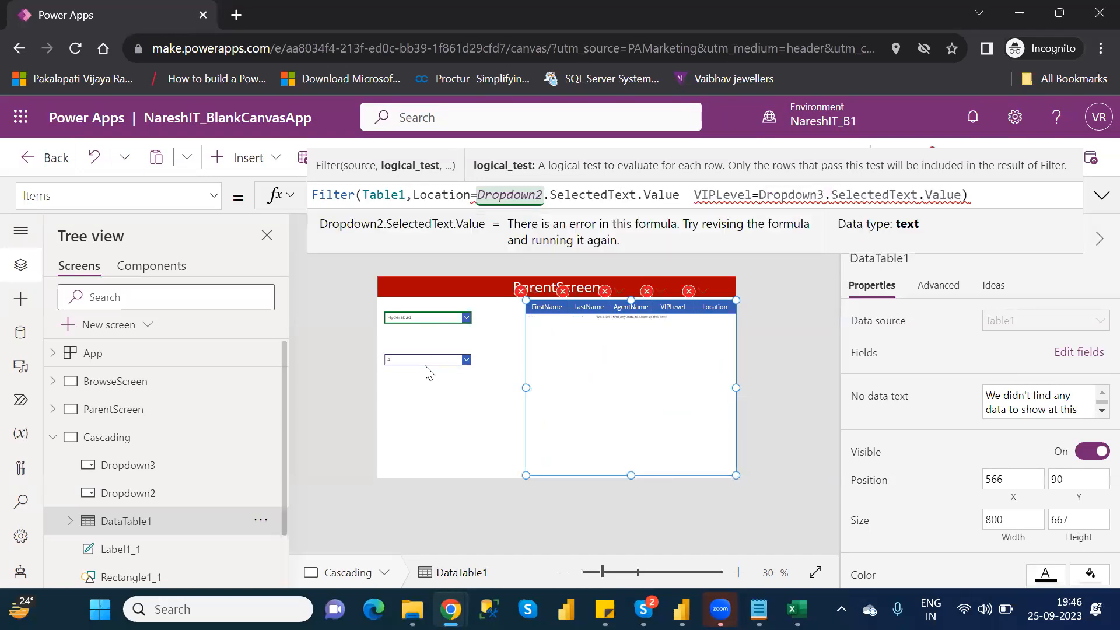
pyautogui.write('&&')
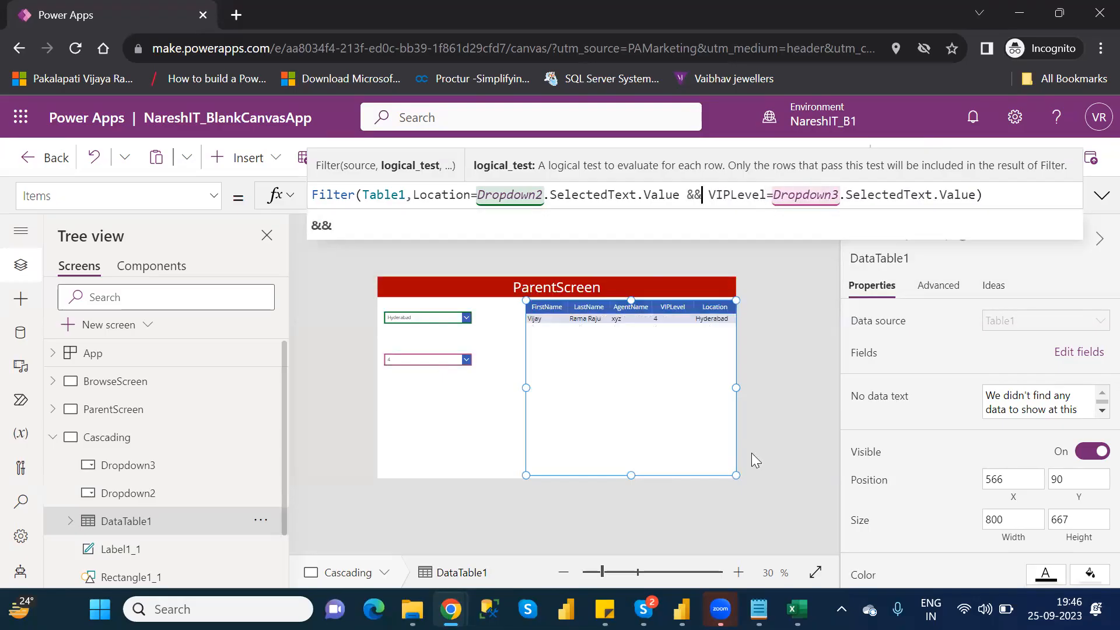
pyautogui.click(800, 379)
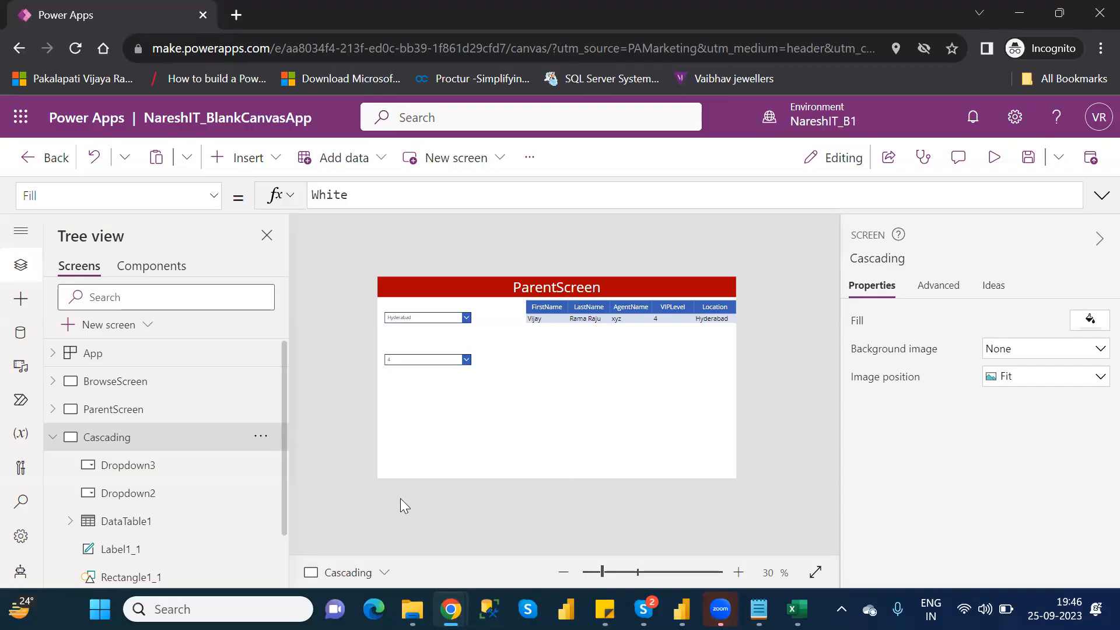
# - Examine the Sort and Distinct formula in the Items property of the location drop-down Dropdown2
pyautogui.click(428, 317)
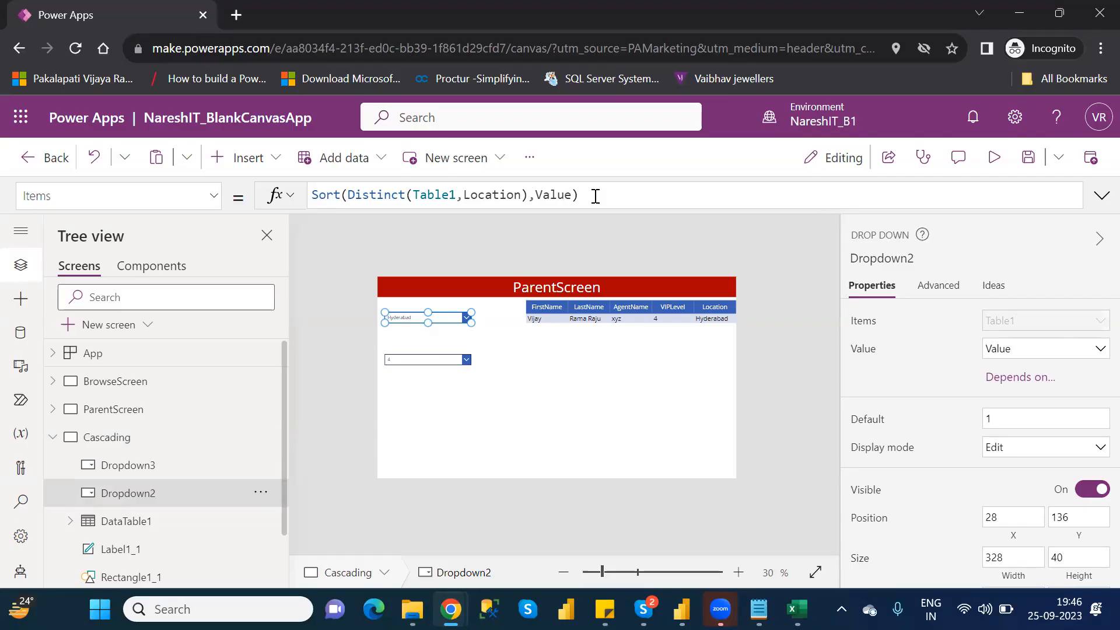
pyautogui.click(596, 196)
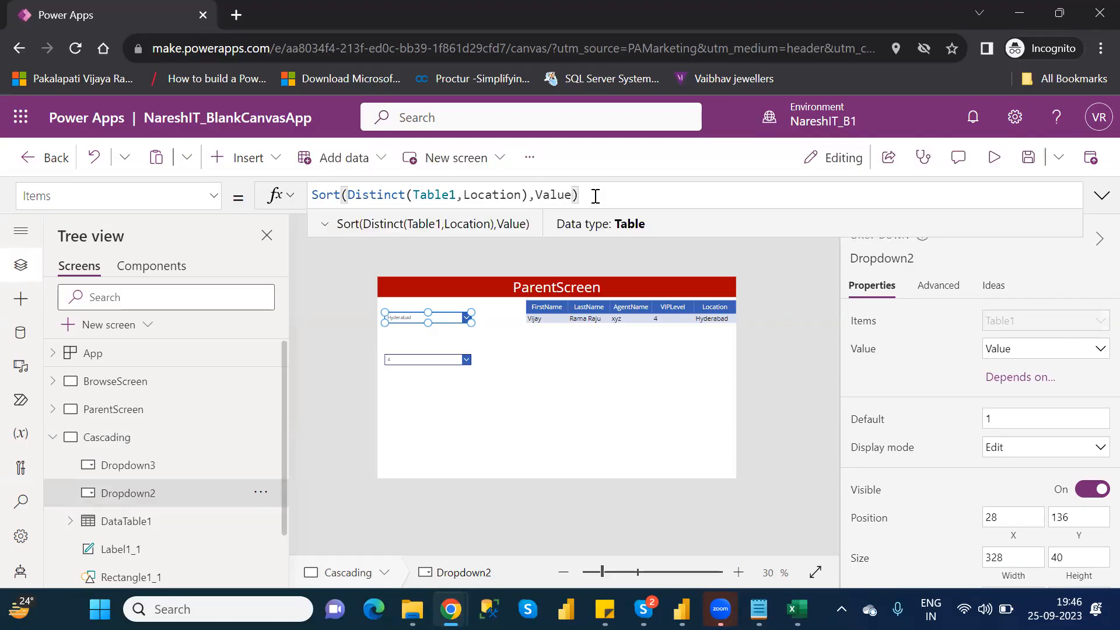
pyautogui.moveTo(595, 195); pyautogui.dragTo(327, 188)
pyautogui.click(311, 195)
pyautogui.click(567, 387)
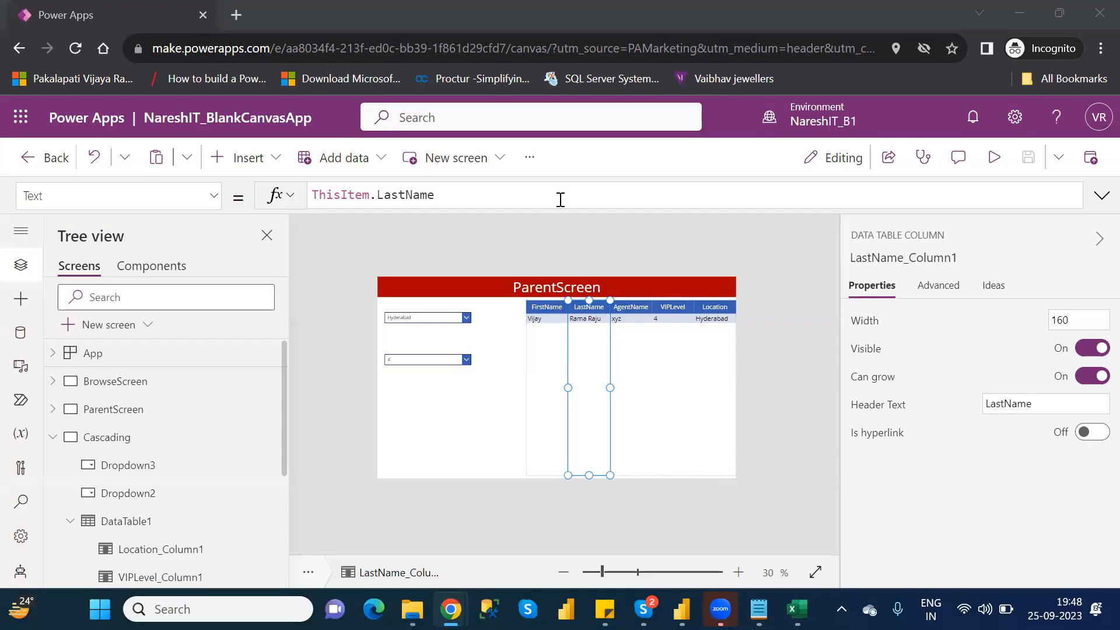
pyautogui.click(510, 355)
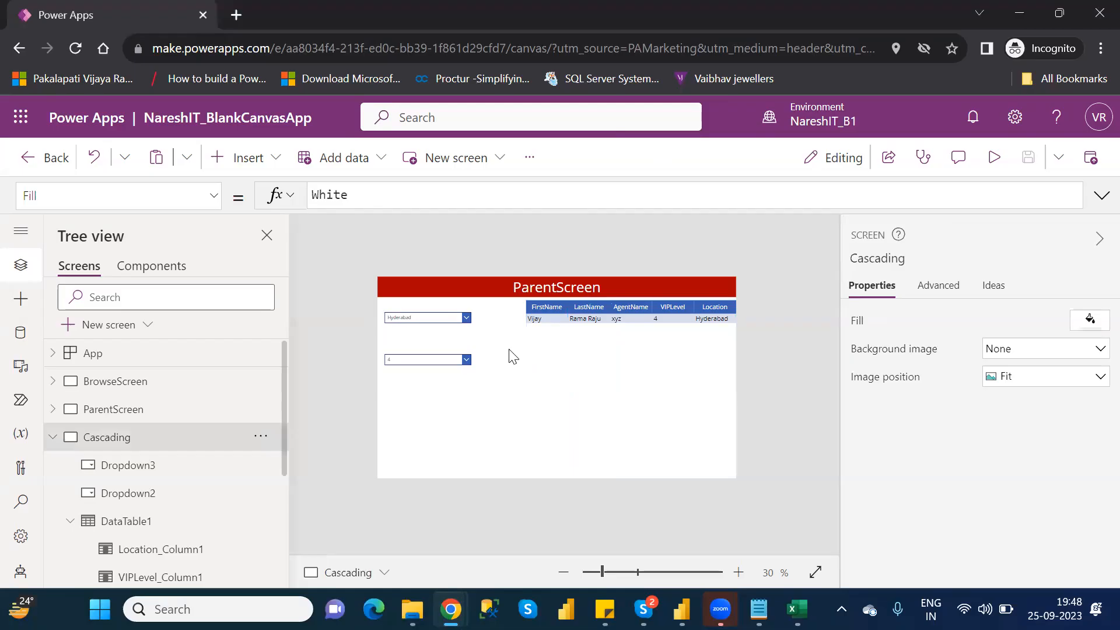
pyautogui.click(447, 316)
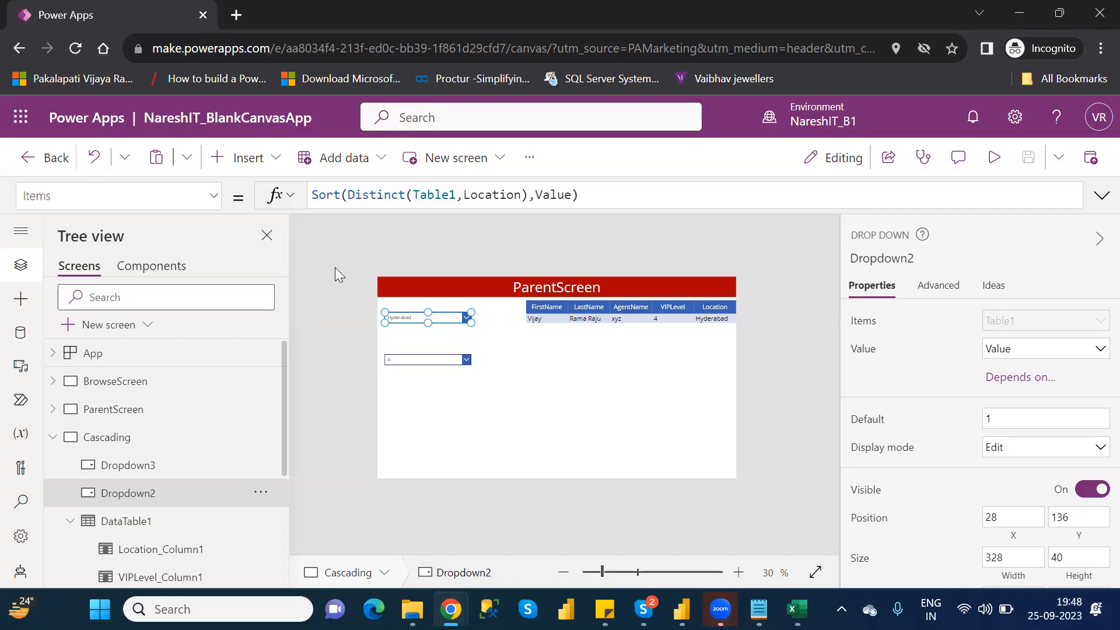
pyautogui.click(490, 26)
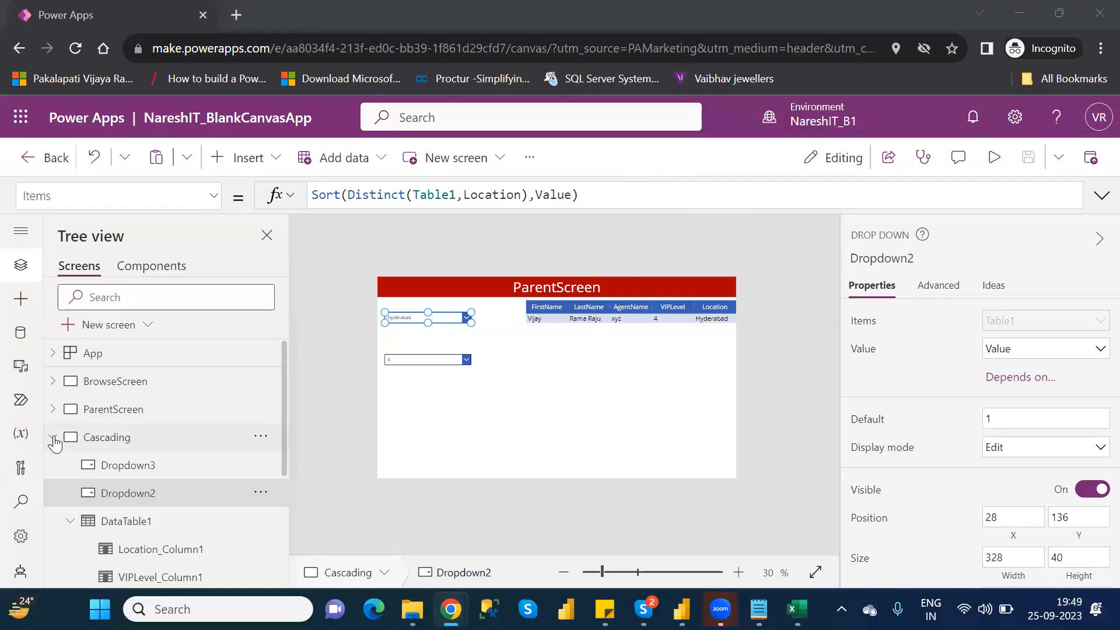
# - Collapse the Cascading screen and review BrowseScreen and EditScreen, ending on DetailScreen
pyautogui.click(53, 438)
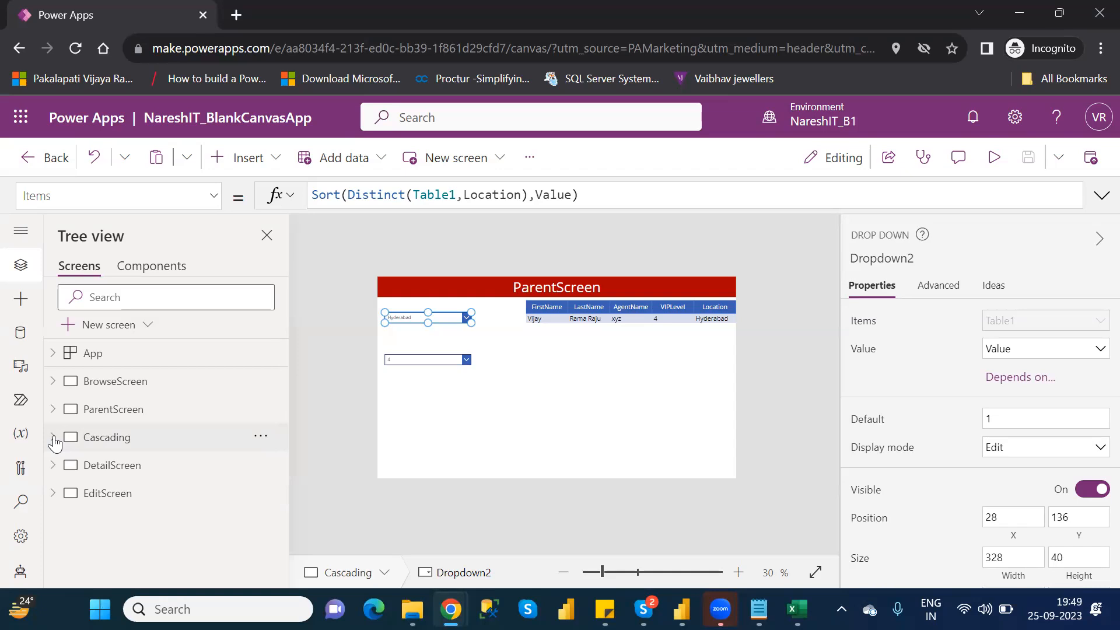
pyautogui.click(125, 468)
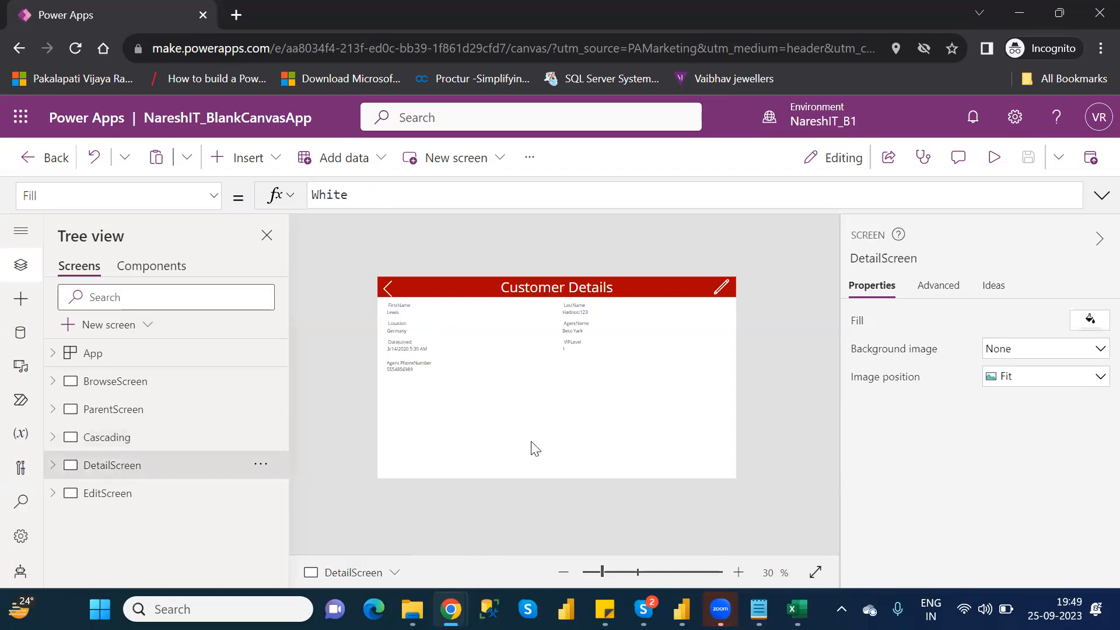
pyautogui.click(110, 384)
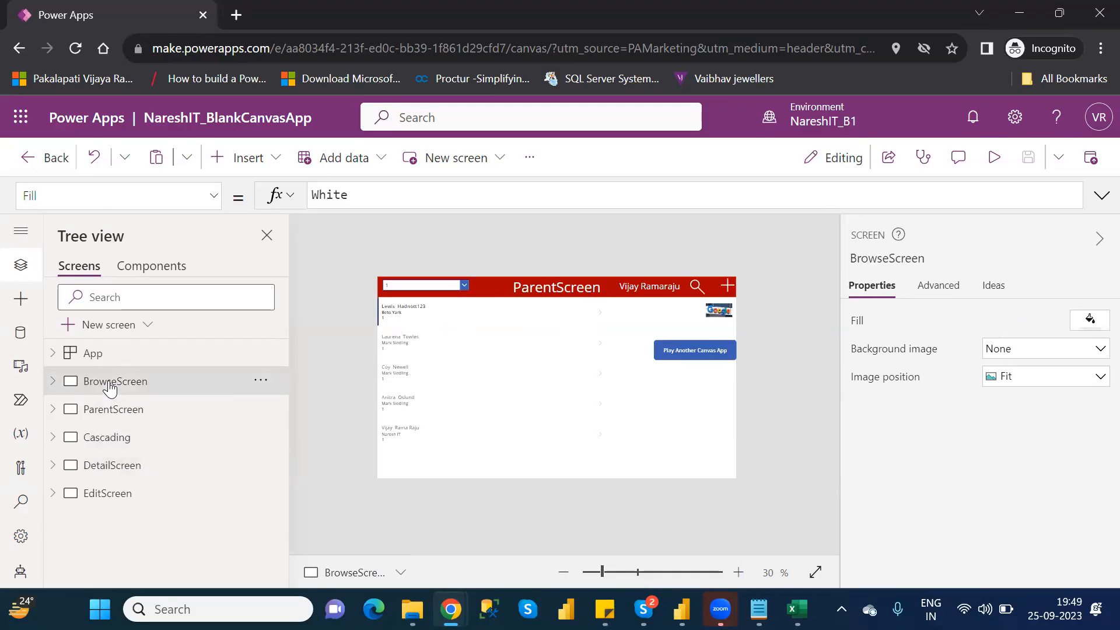
pyautogui.click(129, 497)
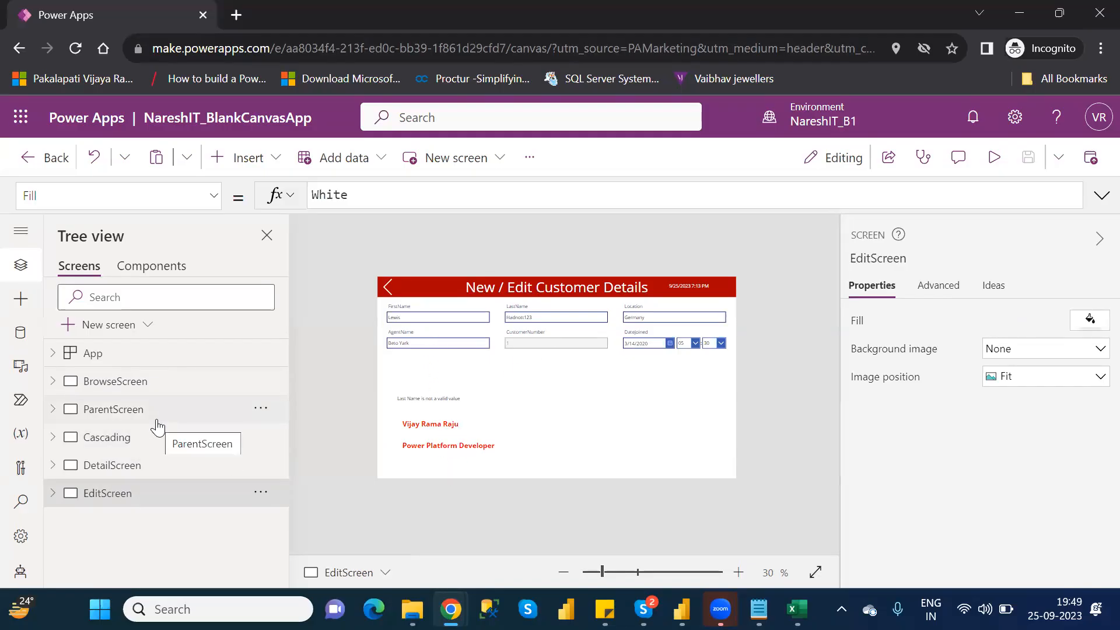
pyautogui.click(147, 466)
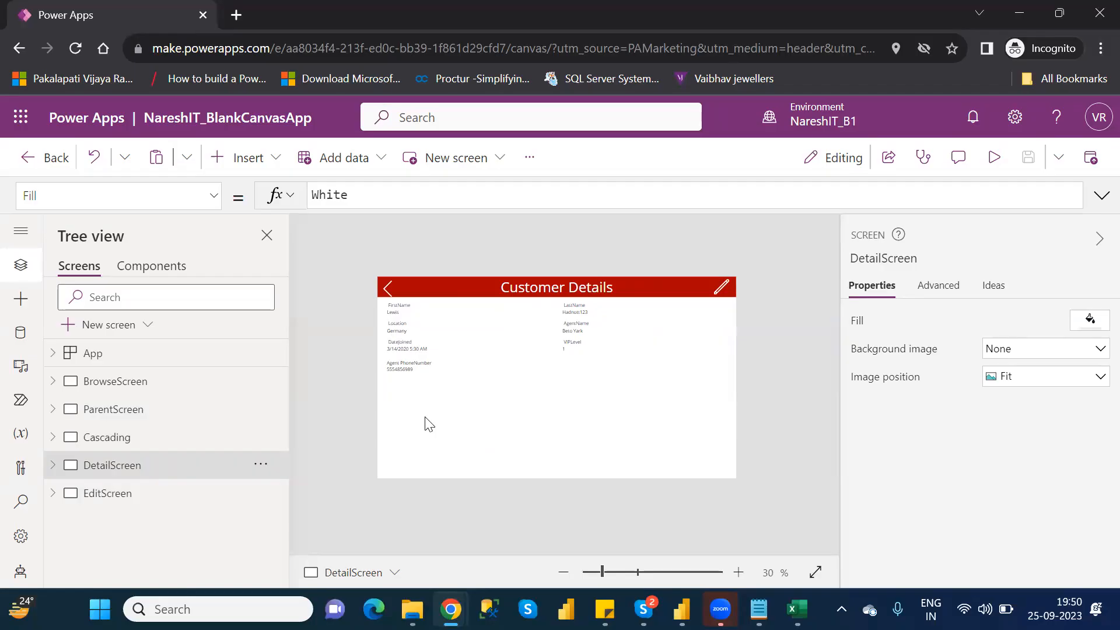
# - Insert a Trash icon on DetailScreen and place it in the red header between the Customer Details title and the pencil icon
pyautogui.click(249, 163)
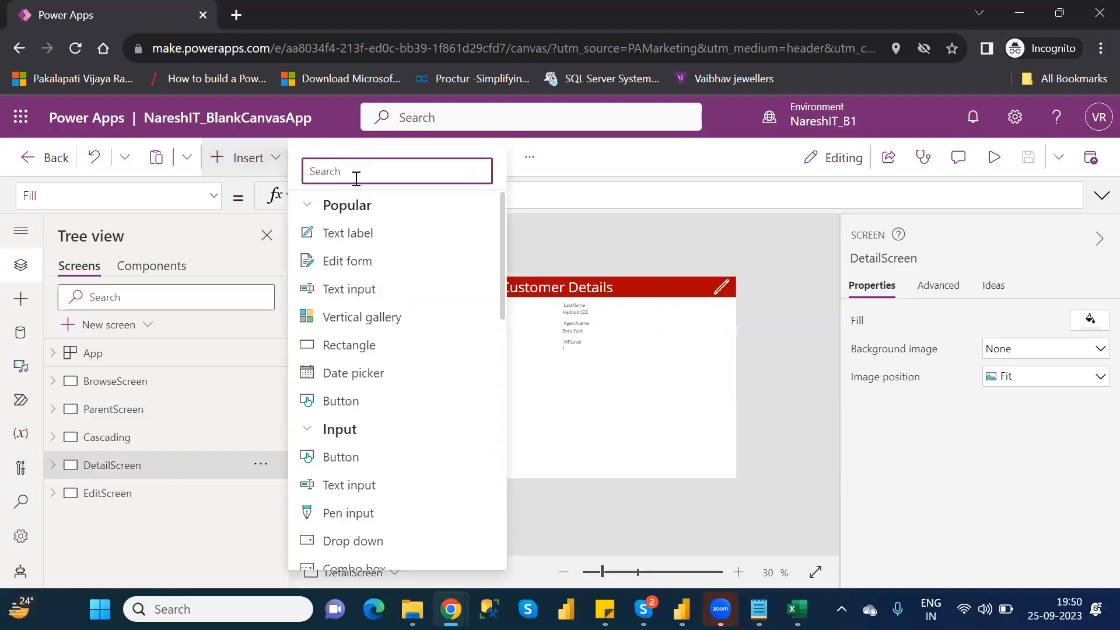
pyautogui.write('tra')
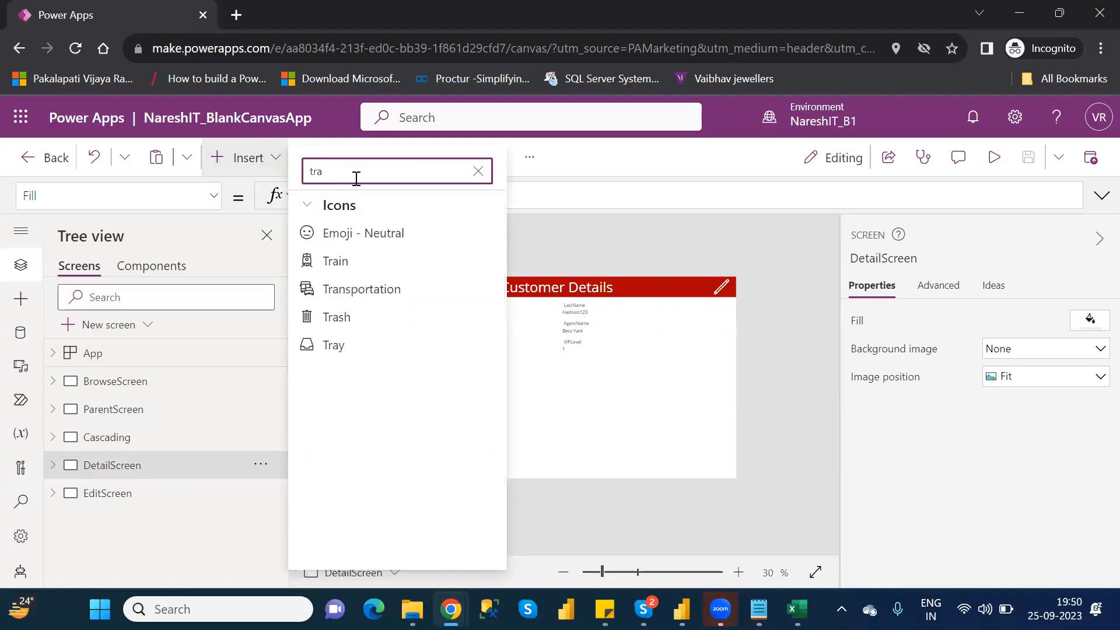
pyautogui.click(357, 317)
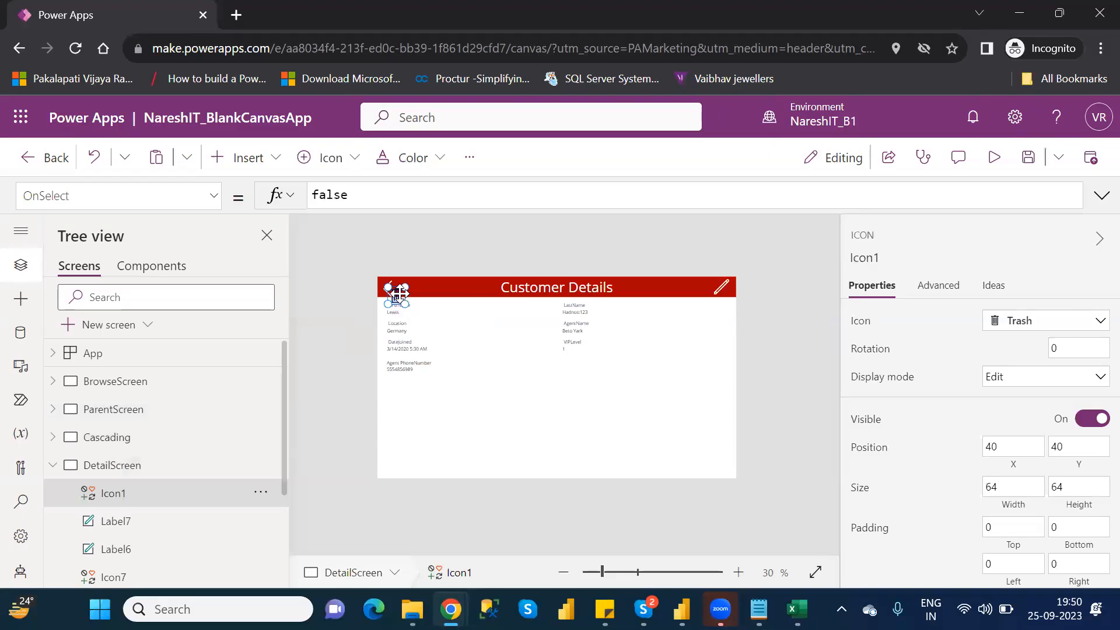
pyautogui.moveTo(471, 390); pyautogui.dragTo(644, 286)
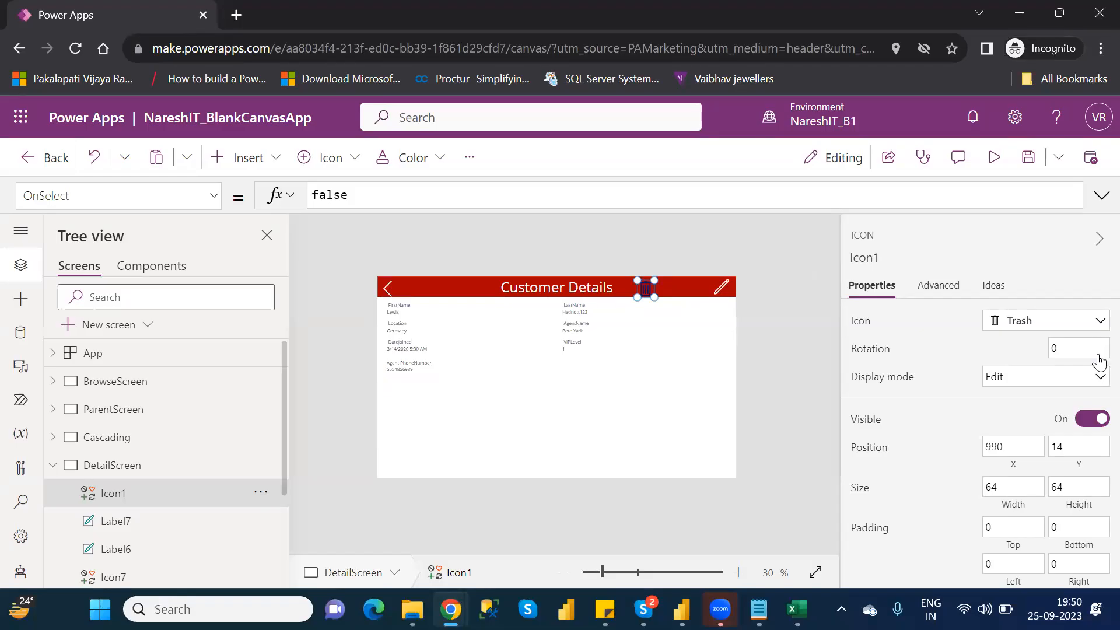
# - Set the trash icon's color to white
pyautogui.scroll(-3, 1094, 420)
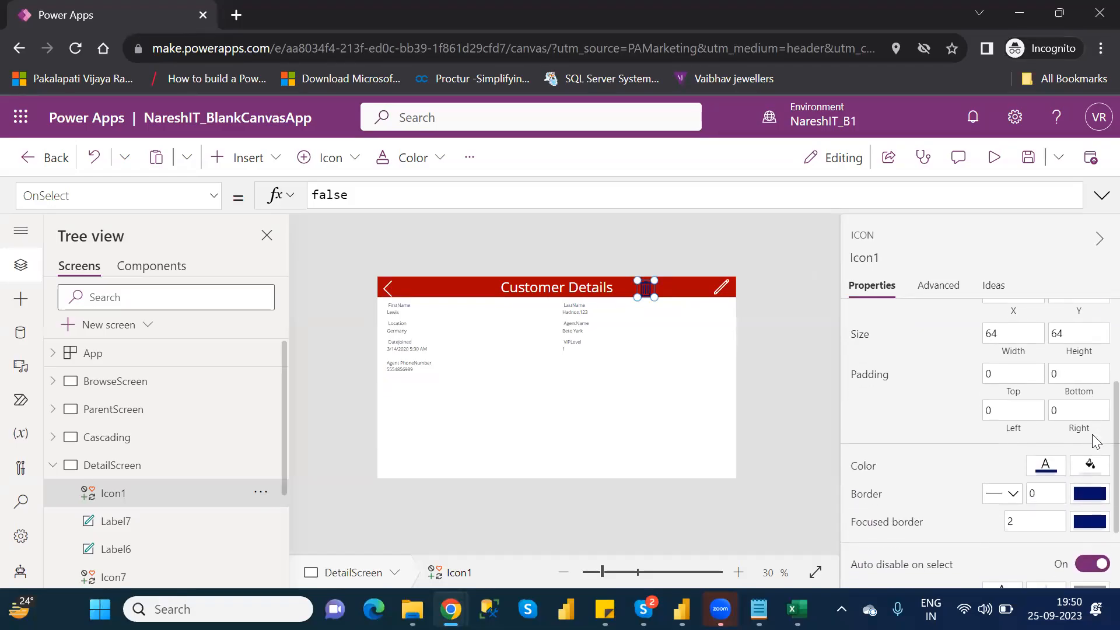
pyautogui.click(1050, 471)
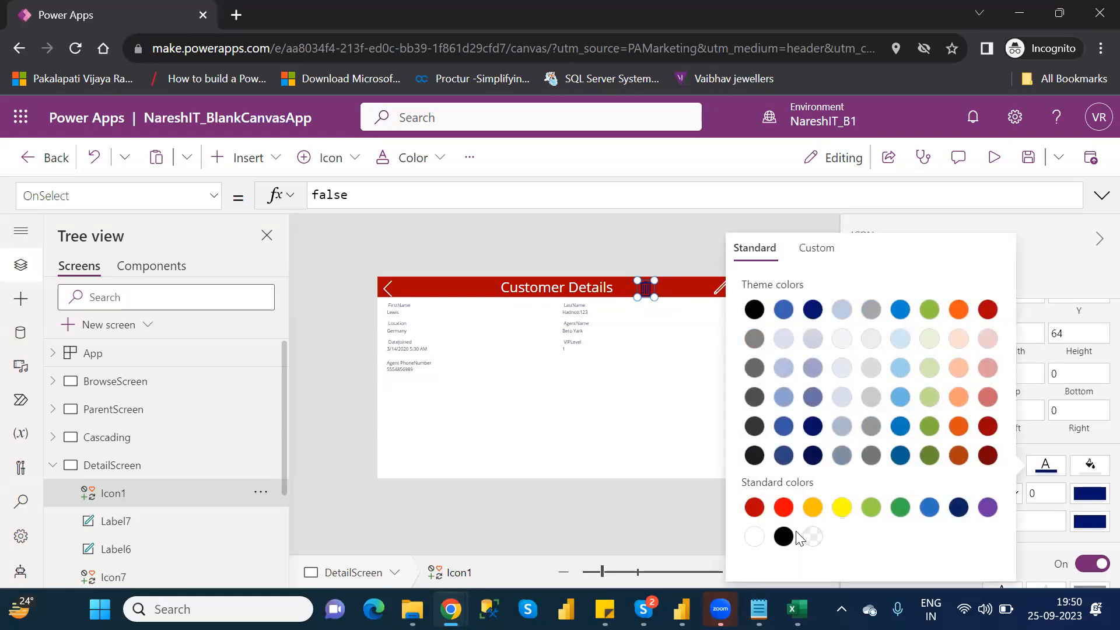
pyautogui.click(750, 535)
pyautogui.click(645, 440)
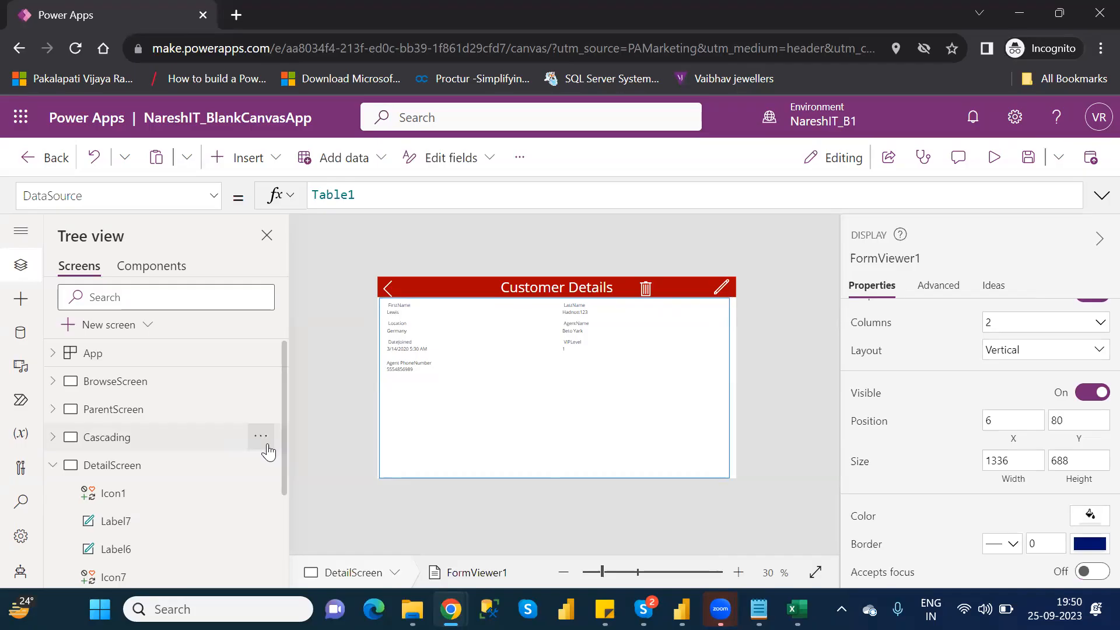
# - Select the trash icon in the Customer Details header and open its OnSelect formula for editing
pyautogui.moveTo(284, 458); pyautogui.dragTo(295, 516)
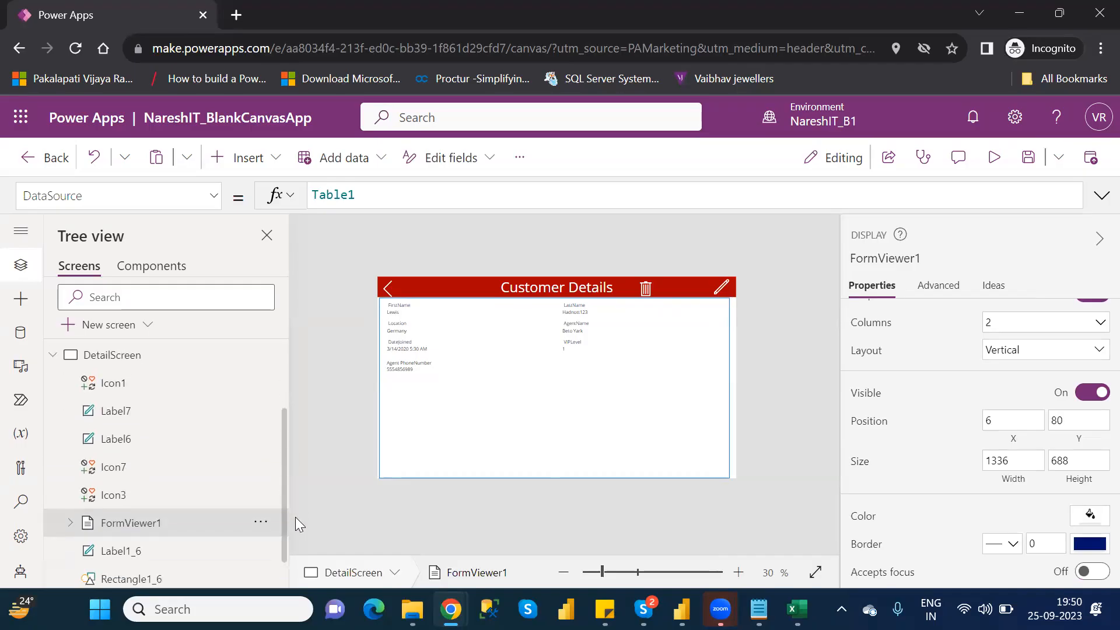
pyautogui.click(133, 415)
pyautogui.click(126, 384)
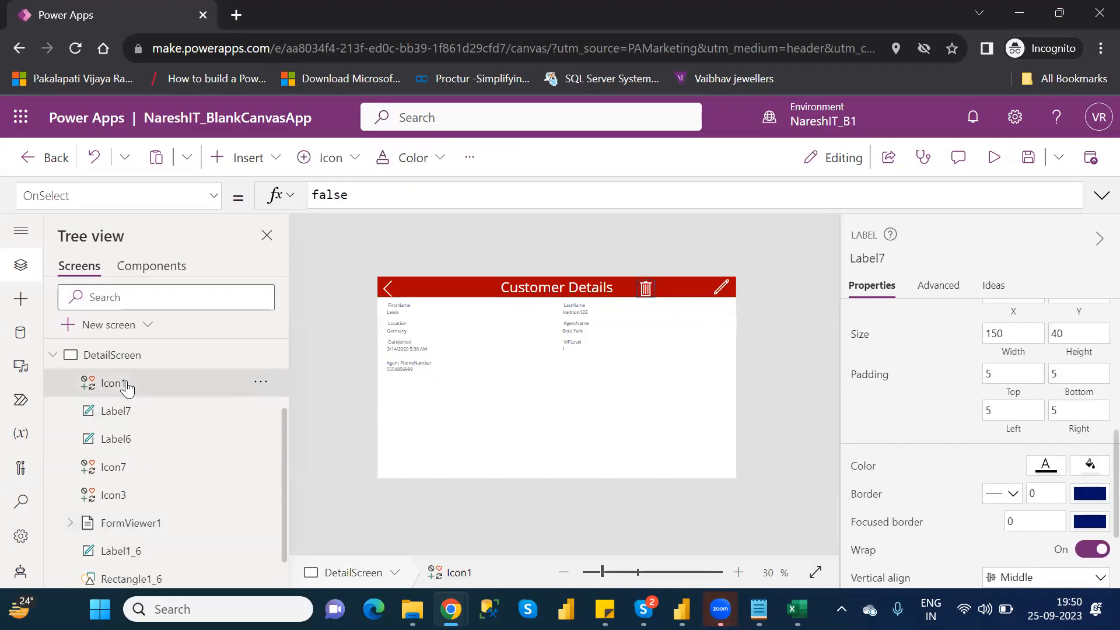
pyautogui.click(644, 289)
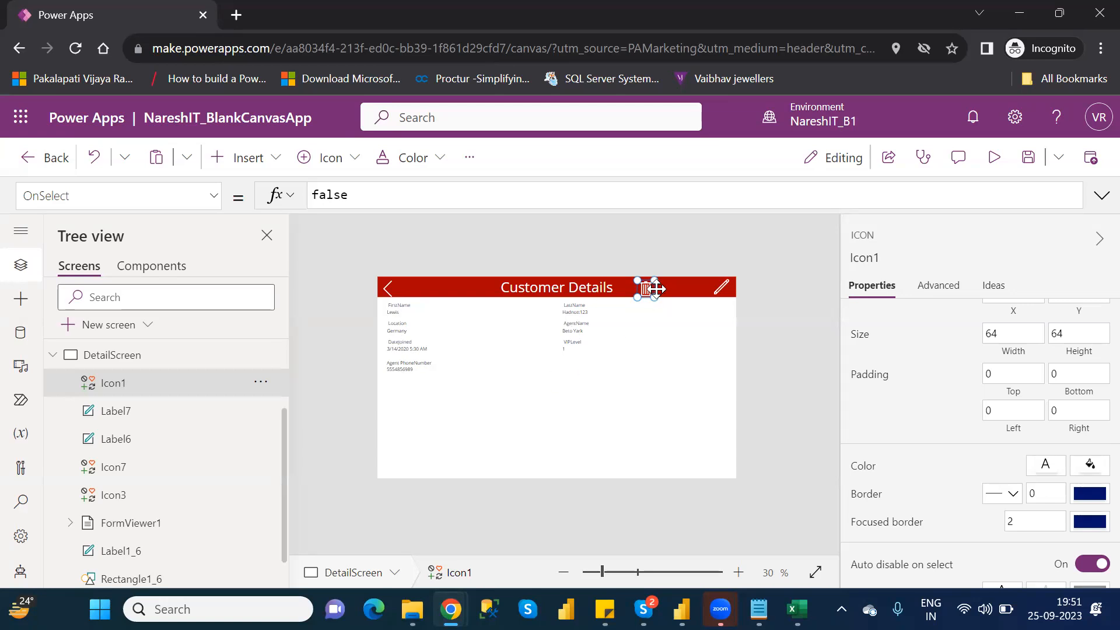
pyautogui.doubleClick(340, 195)
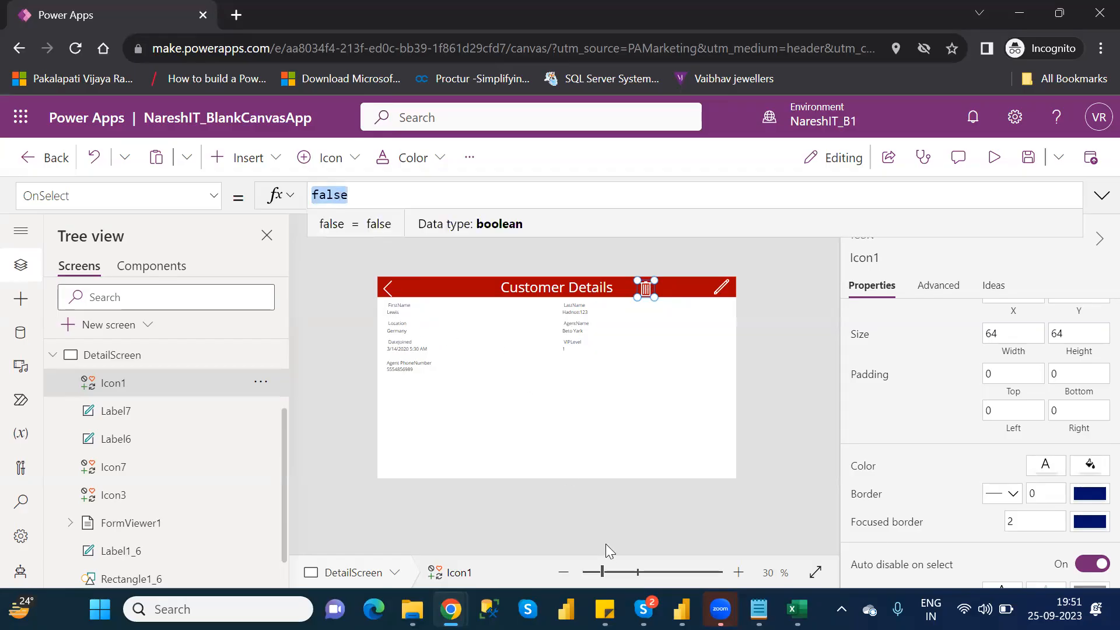
pyautogui.click(610, 572)
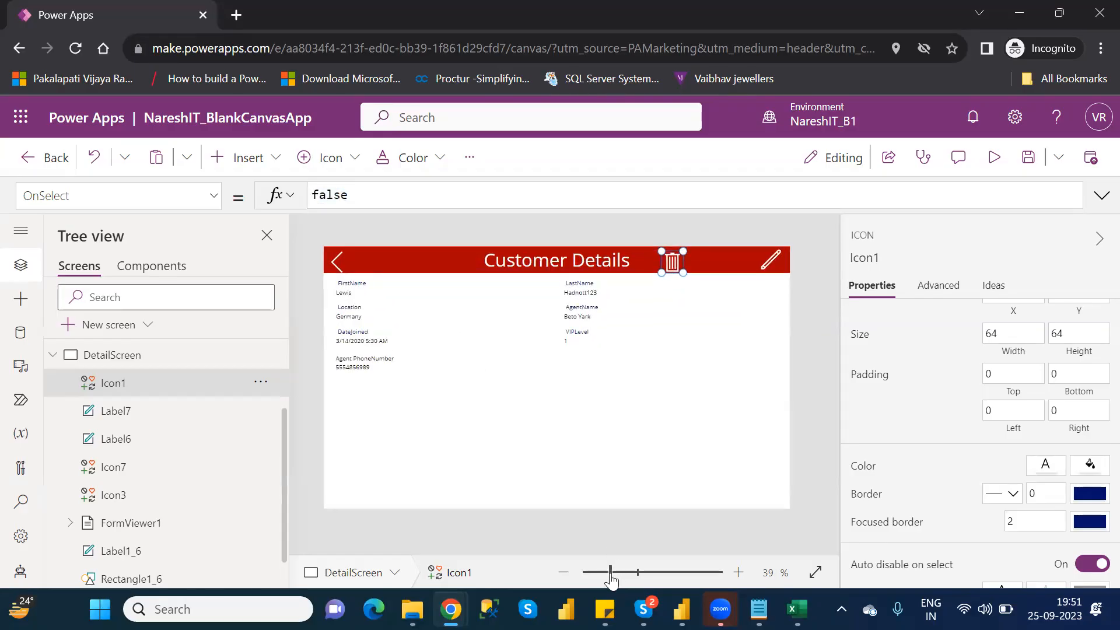
pyautogui.click(624, 572)
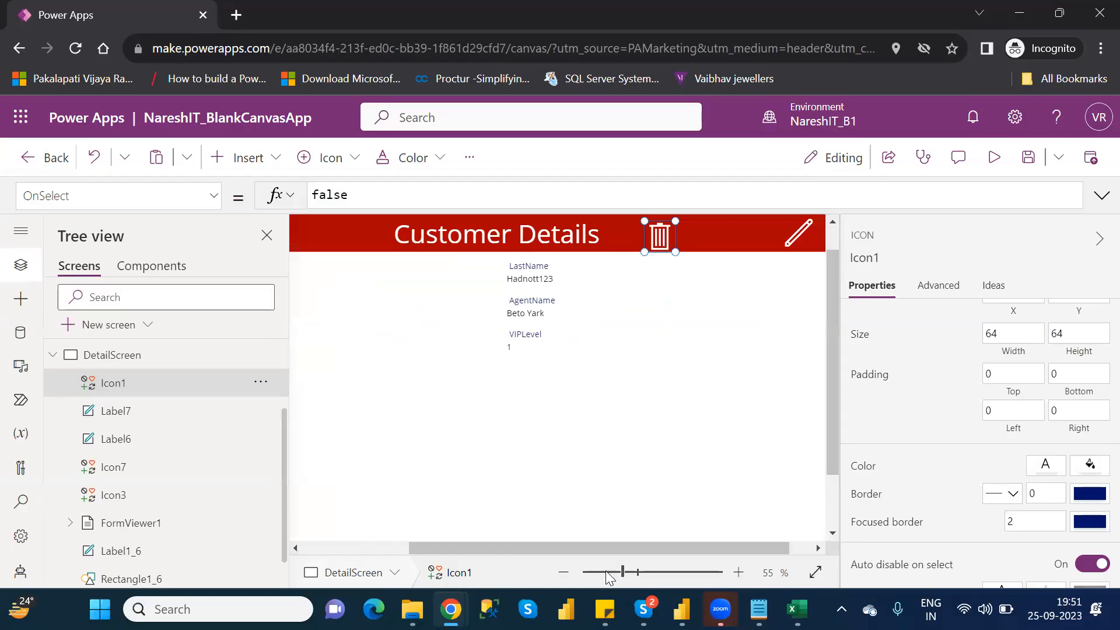
pyautogui.click(367, 547)
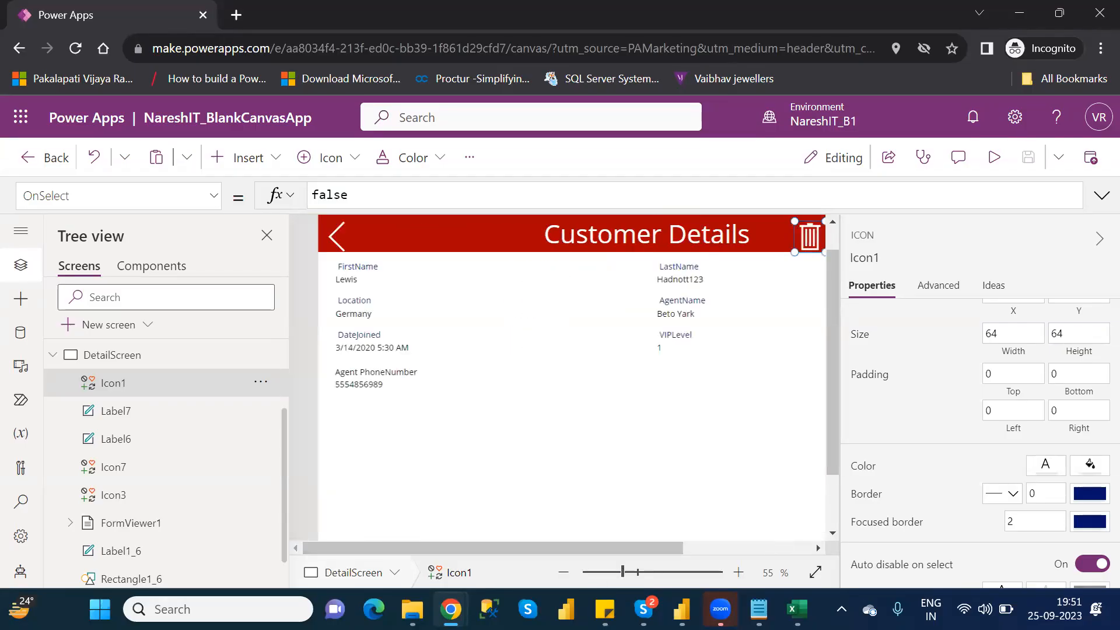
pyautogui.click(612, 572)
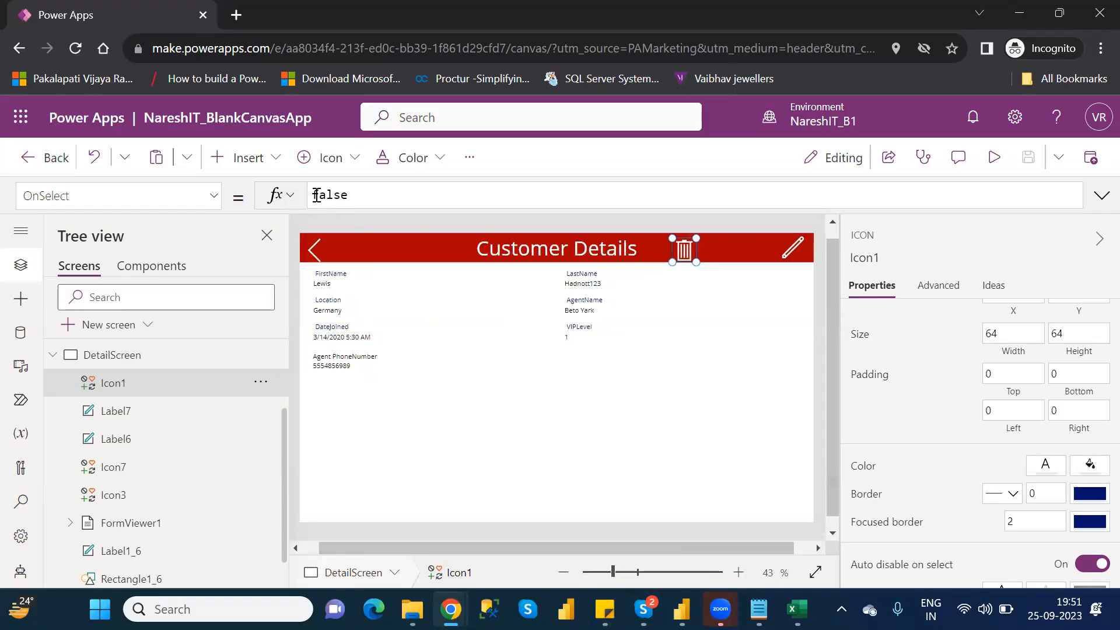
pyautogui.doubleClick(321, 197)
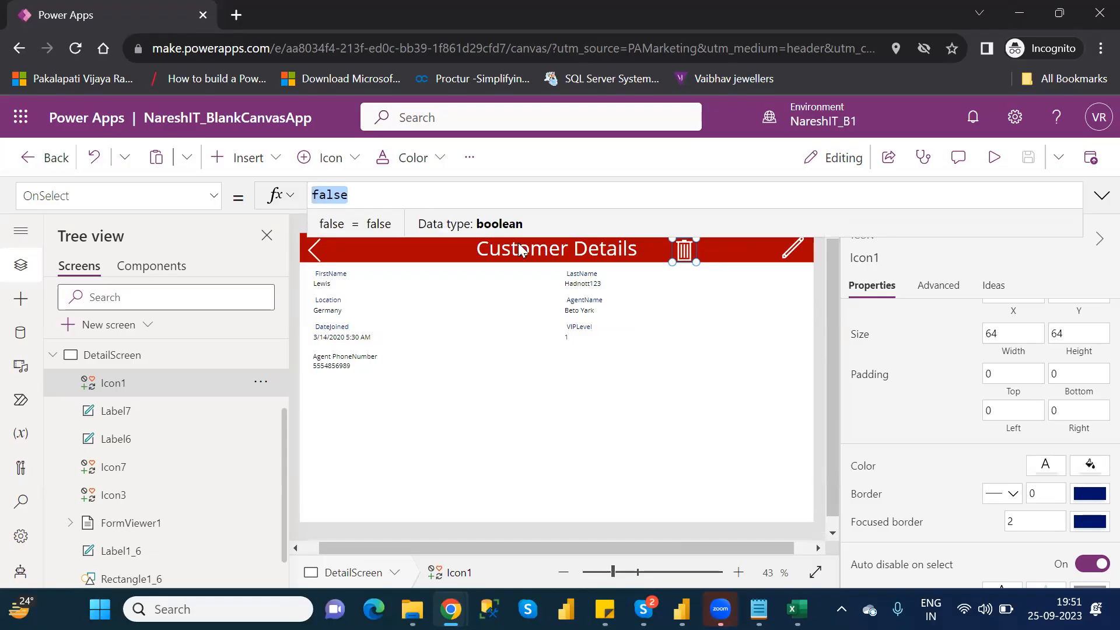
# - Switch to Excel and close the Customers workbook without saving, leaving the Power Apps Imp Functions workbook open
pyautogui.click(787, 607)
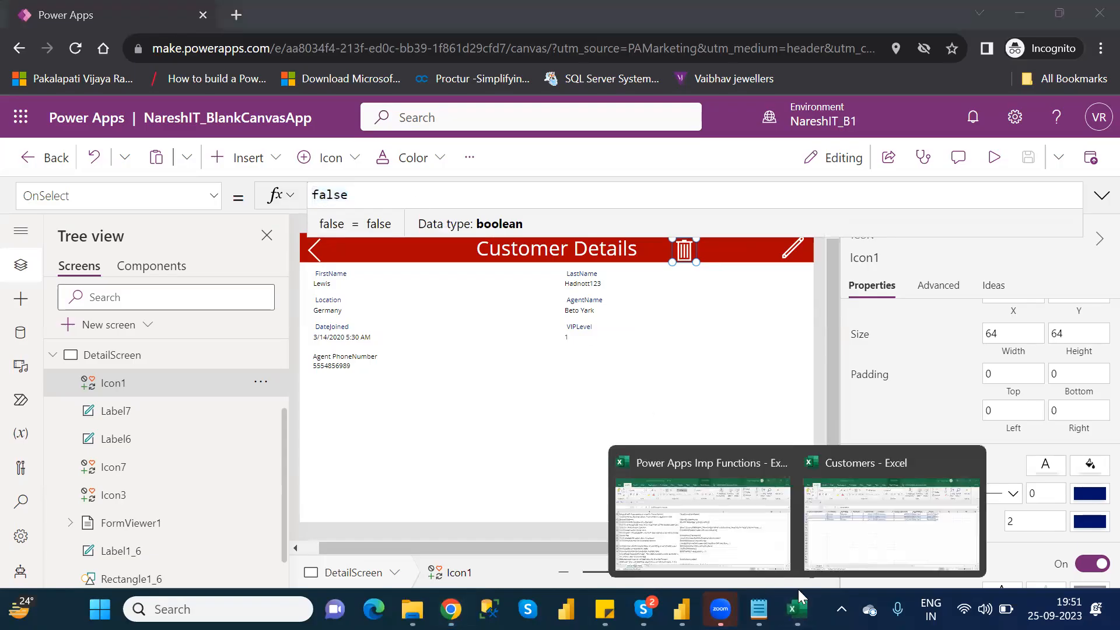
pyautogui.click(686, 478)
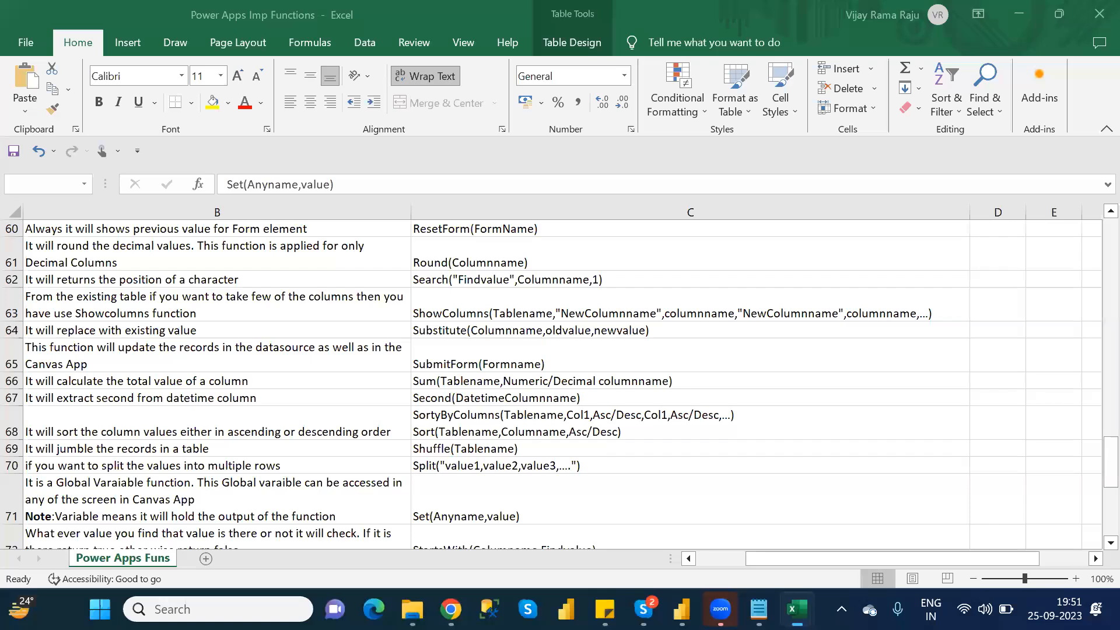
pyautogui.click(797, 609)
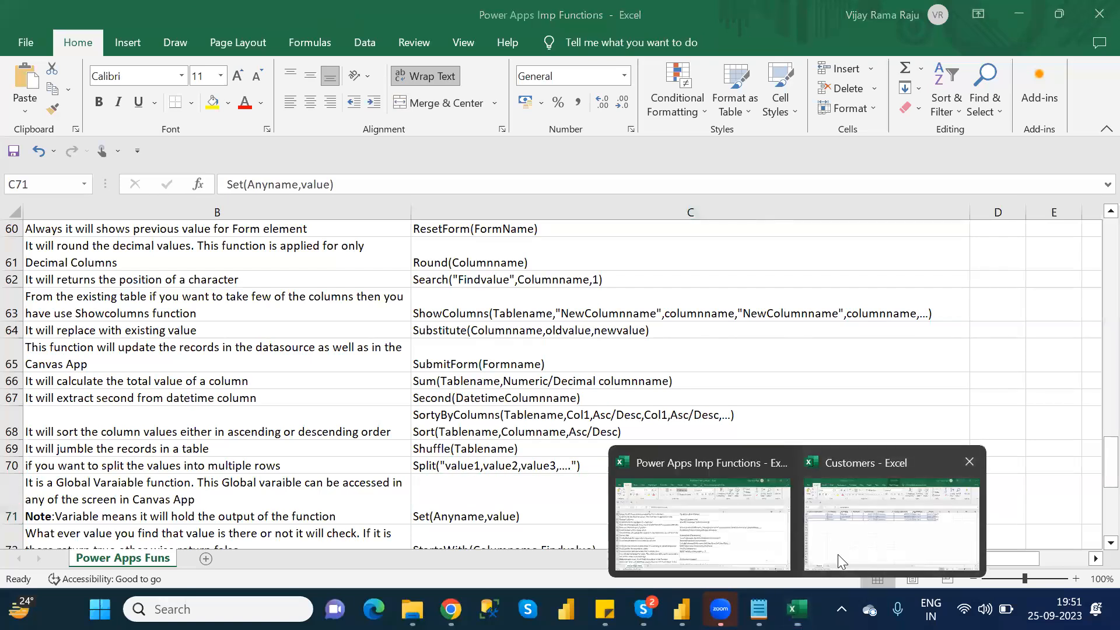
pyautogui.click(838, 554)
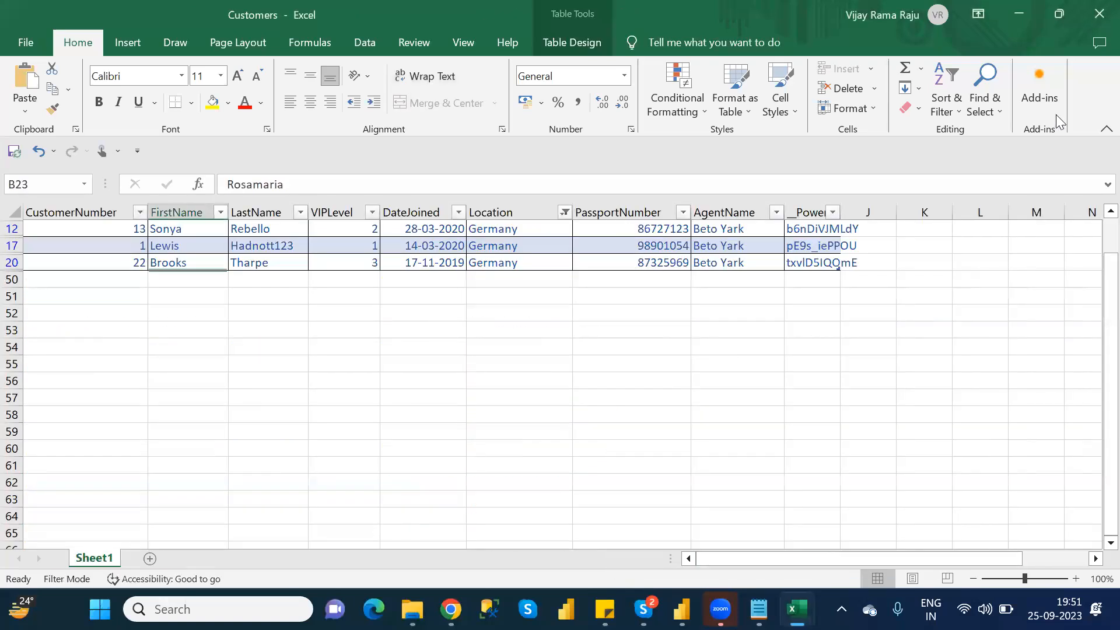
pyautogui.click(1096, 18)
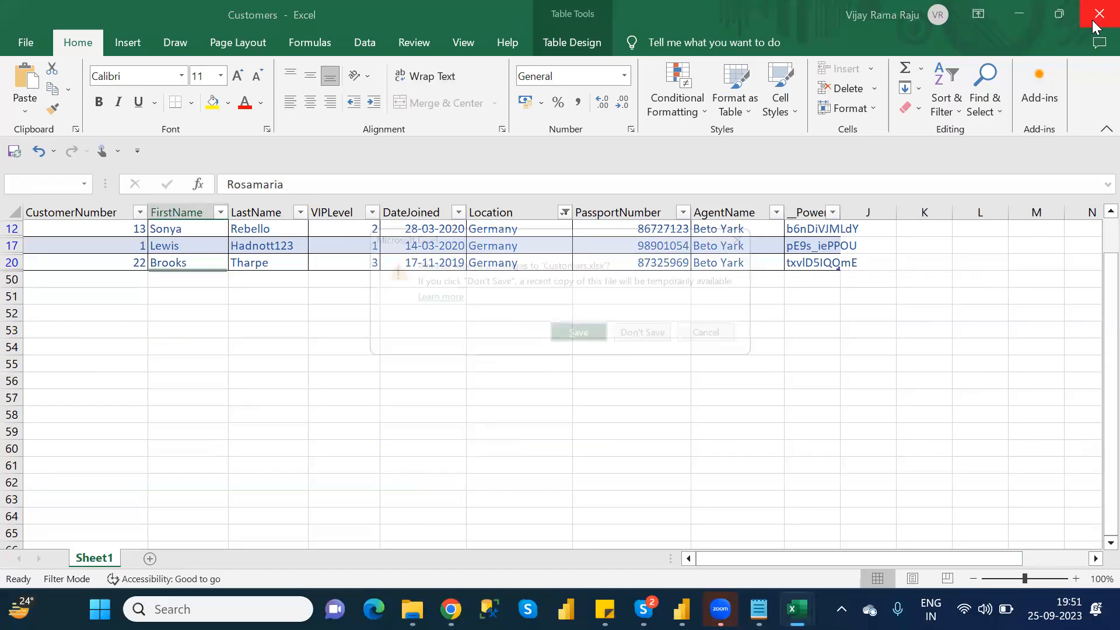
pyautogui.click(661, 334)
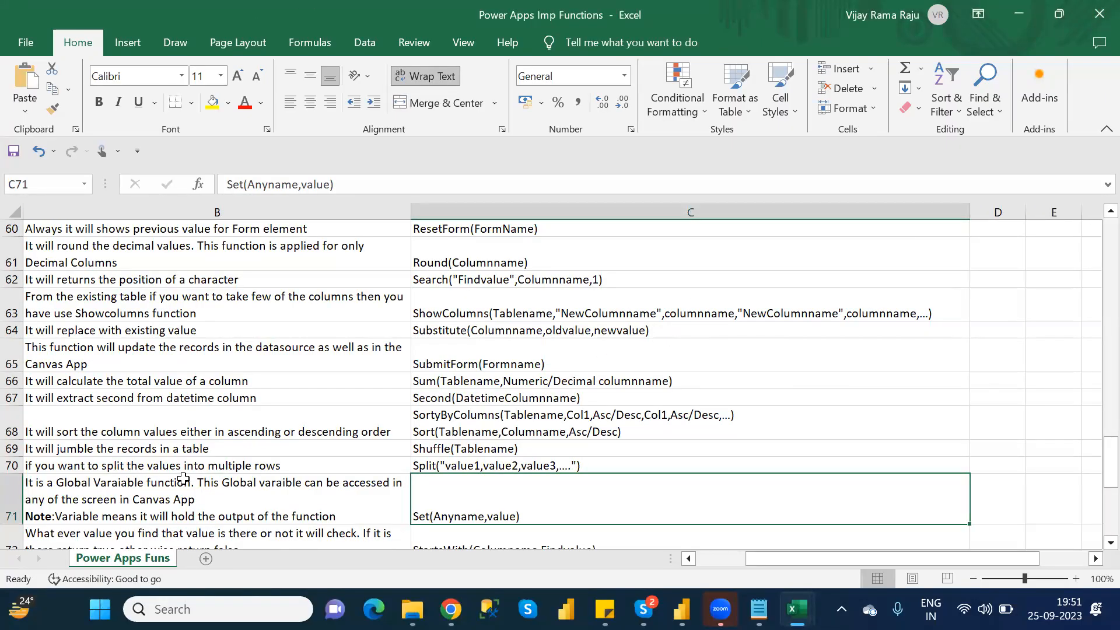
# - Examine the function names in column A from the Set row back to the Count functions, looking for a record-deleting function
pyautogui.click(183, 478)
pyautogui.press('Left')
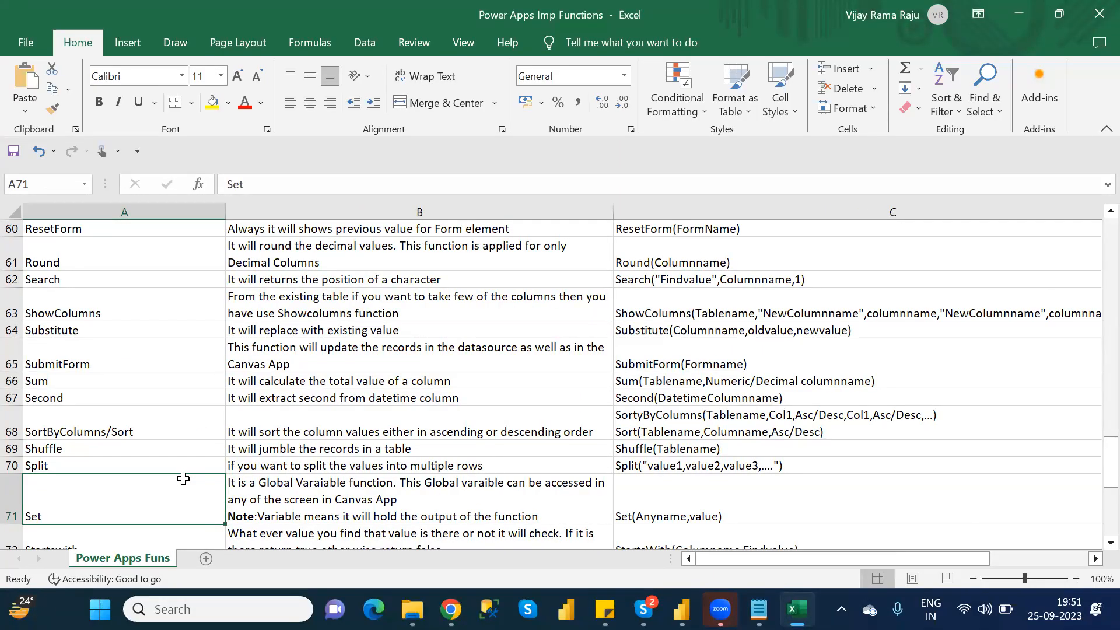
pyautogui.press('Up')
pyautogui.press('Up')
pyautogui.press('Up')
pyautogui.press('Up')
pyautogui.press('Up')
pyautogui.press('Up')
pyautogui.press('Up')
pyautogui.press('Up')
pyautogui.press('Up')
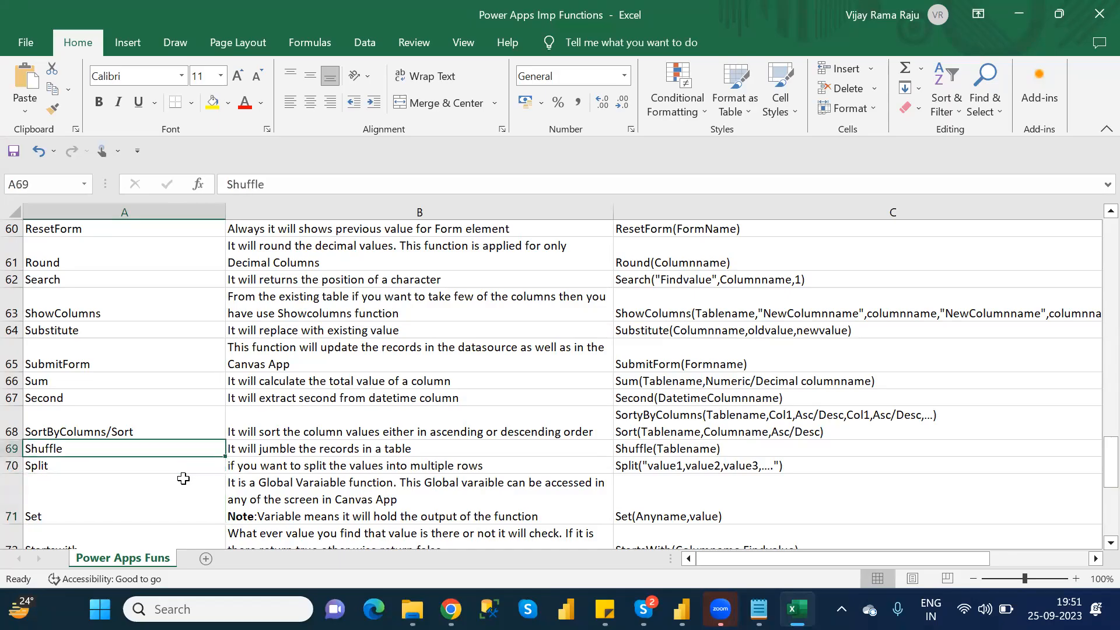
pyautogui.press('Up')
pyautogui.press('Up')
pyautogui.press('Up')
pyautogui.press('Up')
pyautogui.press('Up')
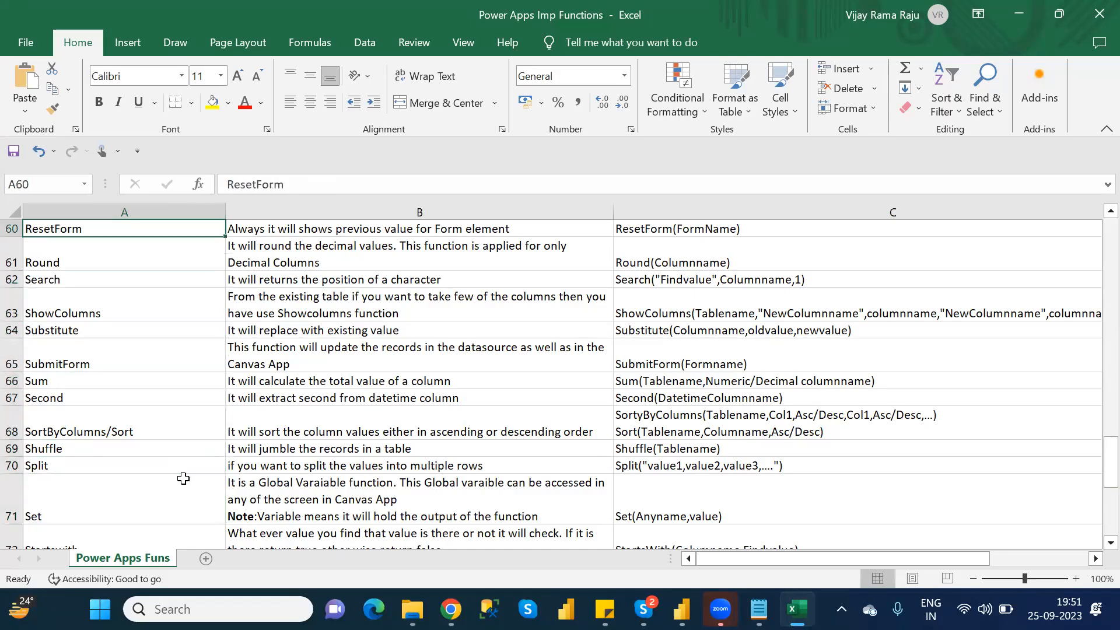
pyautogui.press('Up')
pyautogui.press('Up')
pyautogui.press('Up')
pyautogui.press('Up')
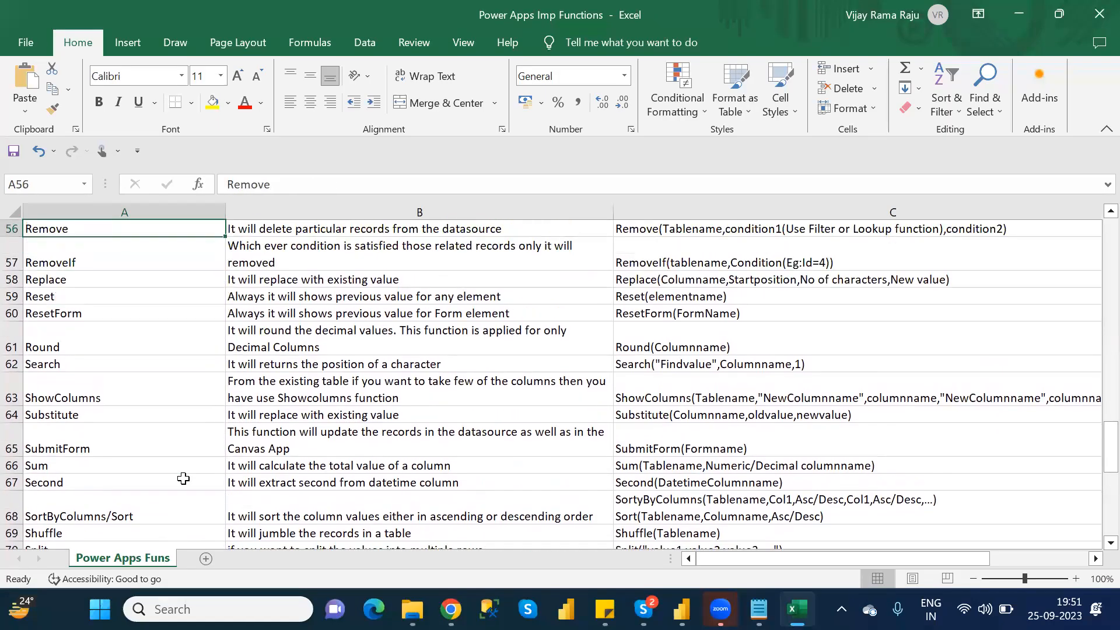
pyautogui.press('Up')
pyautogui.press('Up')
pyautogui.press('Up')
pyautogui.press('Up')
pyautogui.press('Up')
pyautogui.press('Up')
pyautogui.press('Up')
pyautogui.press('Up')
pyautogui.press('Up')
pyautogui.press('Up')
pyautogui.press('Up')
pyautogui.press('Up')
pyautogui.press('Up')
pyautogui.press('Up')
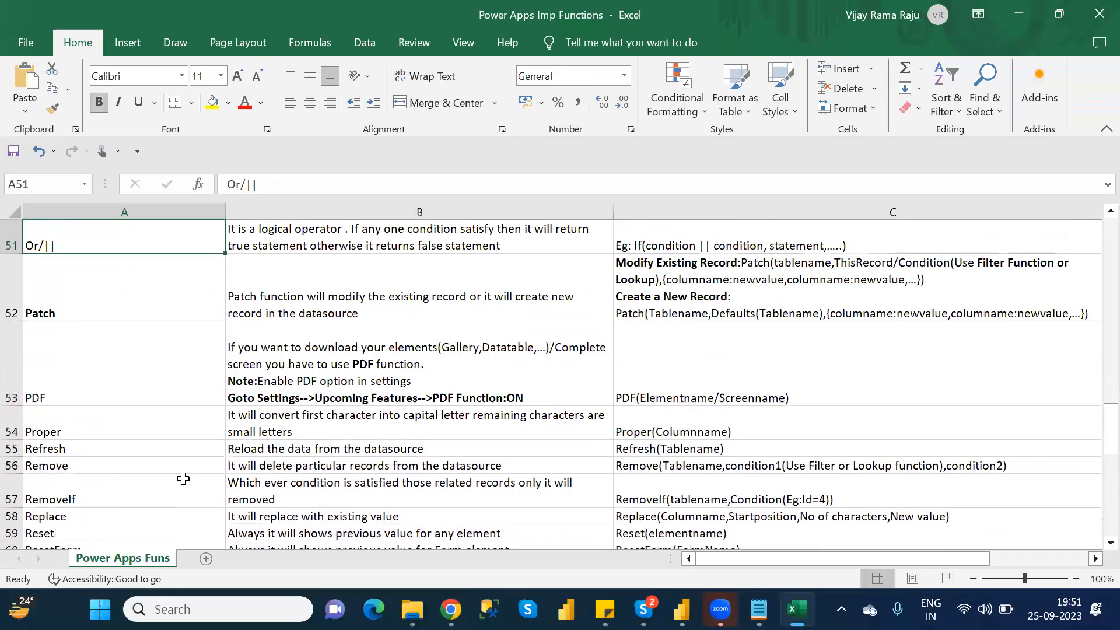
pyautogui.press('Up')
pyautogui.press('Up')
pyautogui.press('Up')
pyautogui.press('Up')
pyautogui.press('Up')
pyautogui.press('Up')
pyautogui.press('Up')
pyautogui.press('Up')
pyautogui.press('Up')
pyautogui.press('Up')
pyautogui.press('Up')
pyautogui.press('Up')
pyautogui.press('Up')
pyautogui.press('Up')
pyautogui.press('Up')
pyautogui.press('Up')
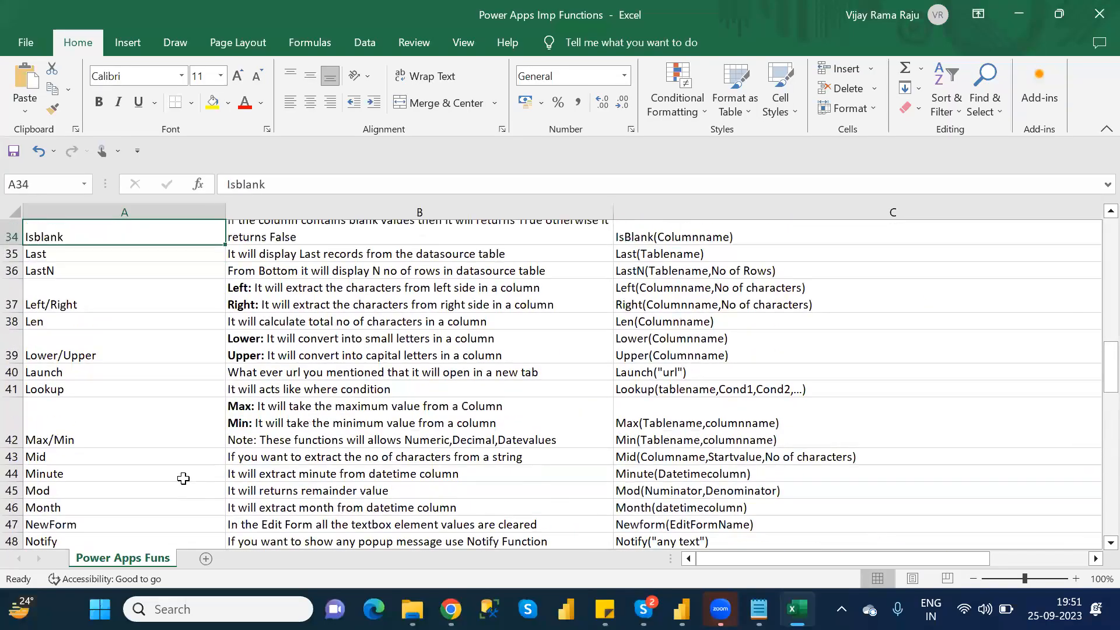
pyautogui.press('Up')
pyautogui.press('Up')
pyautogui.press('Up')
pyautogui.press('Up')
pyautogui.press('Up')
pyautogui.press('Up')
pyautogui.press('Up')
pyautogui.press('Up')
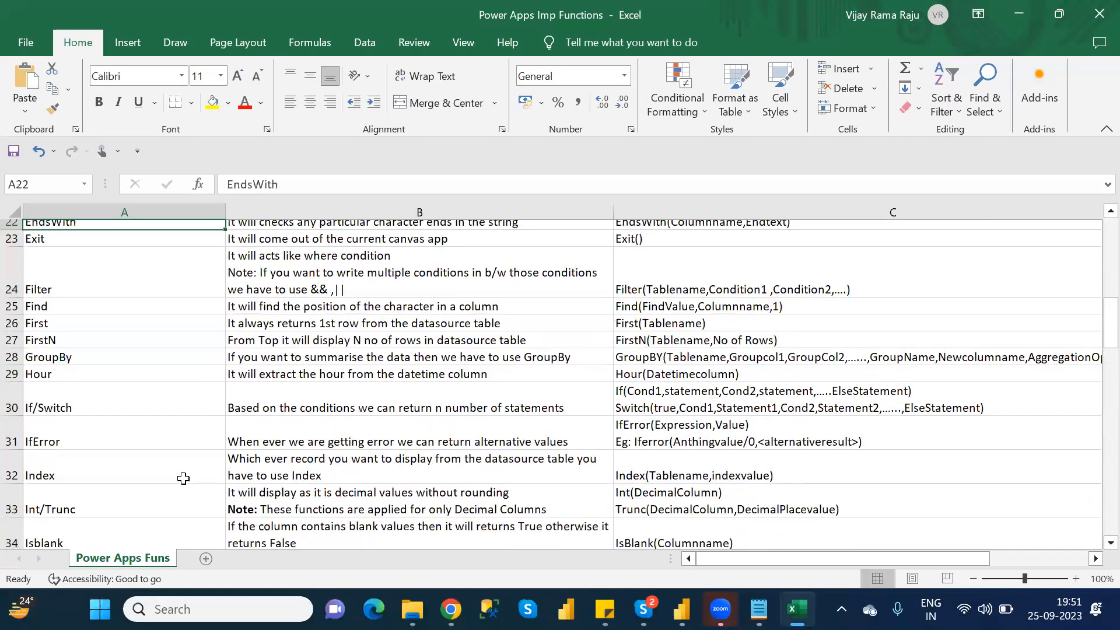
pyautogui.press('Up')
pyautogui.press('Up')
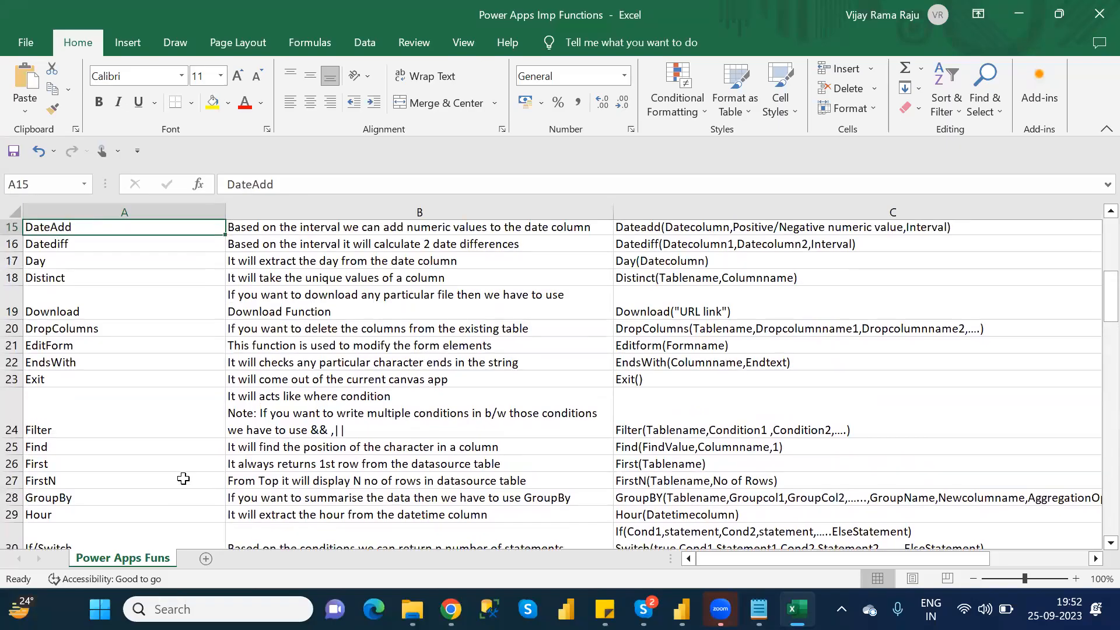
# - Locate the Remove function further down the list, review its description and syntax, and switch back to the Power Apps editor
pyautogui.press('Down')
pyautogui.press('Down')
pyautogui.press('Down')
pyautogui.press('Down')
pyautogui.press('Down')
pyautogui.press('Down')
pyautogui.press('Down')
pyautogui.press('Down')
pyautogui.press('Down')
pyautogui.press('Down')
pyautogui.press('Down')
pyautogui.press('Down')
pyautogui.press('Down')
pyautogui.press('Down')
pyautogui.press('Down')
pyautogui.press('Down')
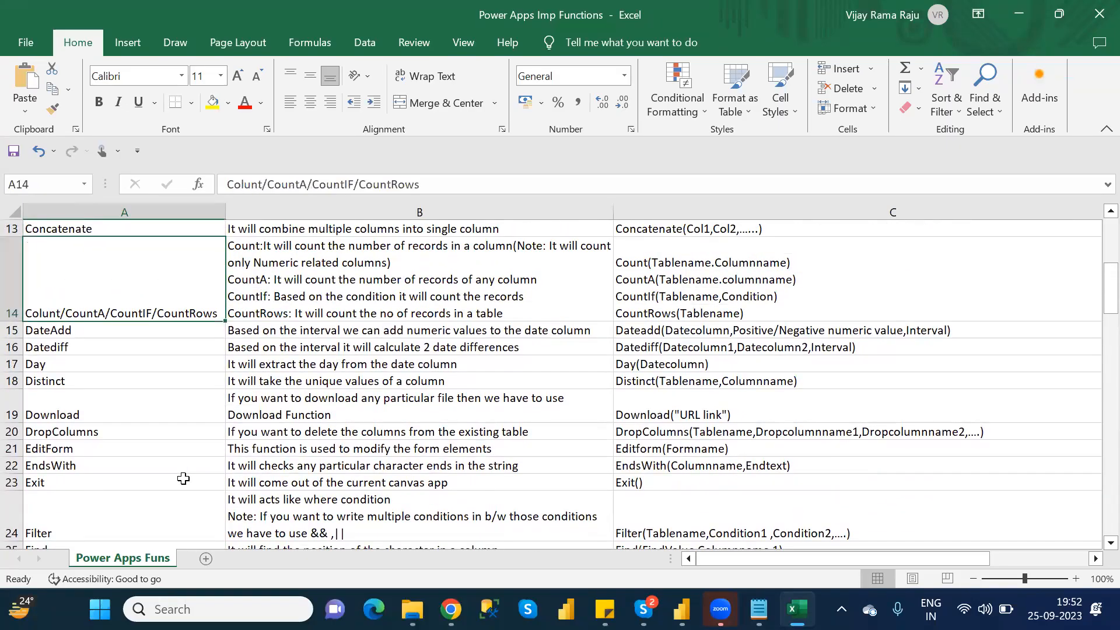
pyautogui.press('Down')
pyautogui.press('Down')
pyautogui.press('Down')
pyautogui.press('Down')
pyautogui.press('Down')
pyautogui.press('Down')
pyautogui.press('Down')
pyautogui.press('Down')
pyautogui.press('Down')
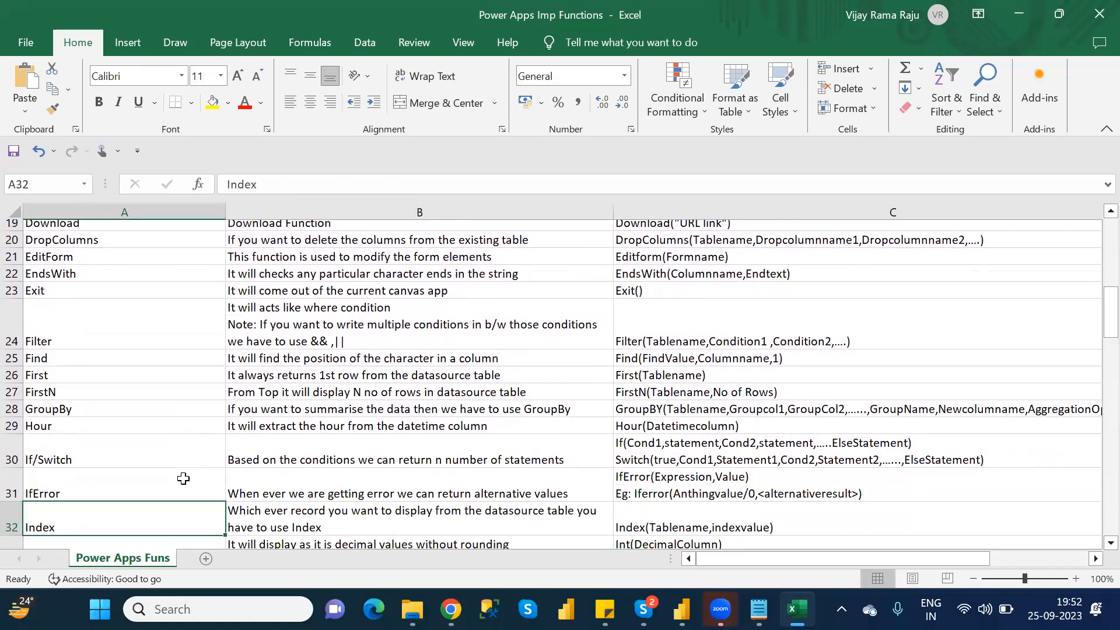
pyautogui.press('Down')
pyautogui.press('Down')
pyautogui.press('Down')
pyautogui.press('Down')
pyautogui.press('Down')
pyautogui.press('Down')
pyautogui.press('Down')
pyautogui.press('Down')
pyautogui.press('Down')
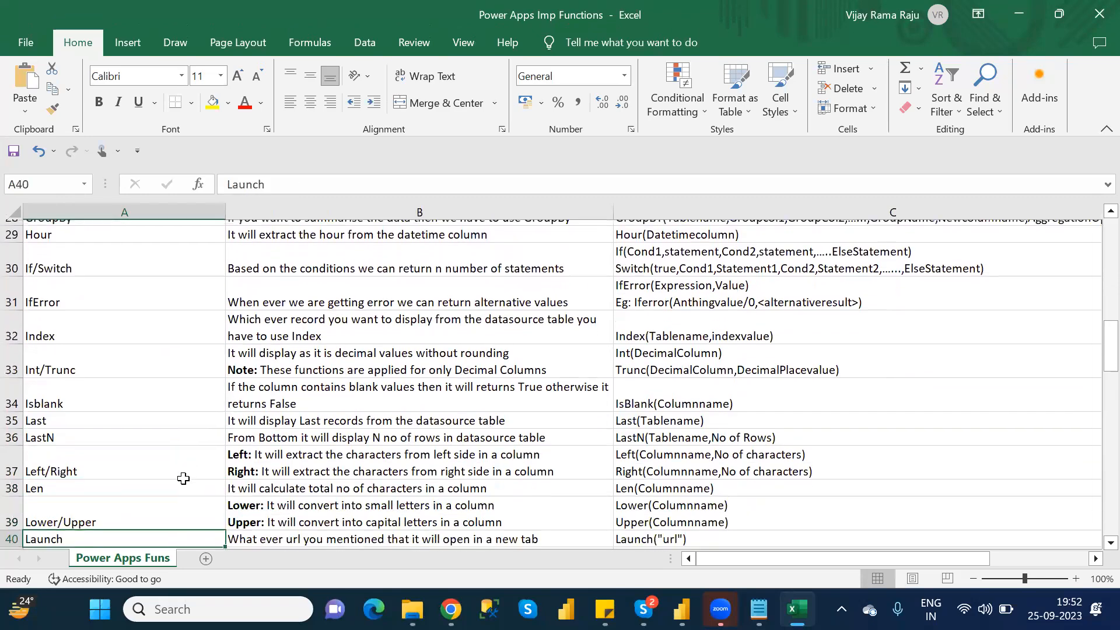
pyautogui.press('Down')
pyautogui.press('Down')
pyautogui.press('Down')
pyautogui.press('Down')
pyautogui.press('Down')
pyautogui.press('Down')
pyautogui.press('Down')
pyautogui.press('Down')
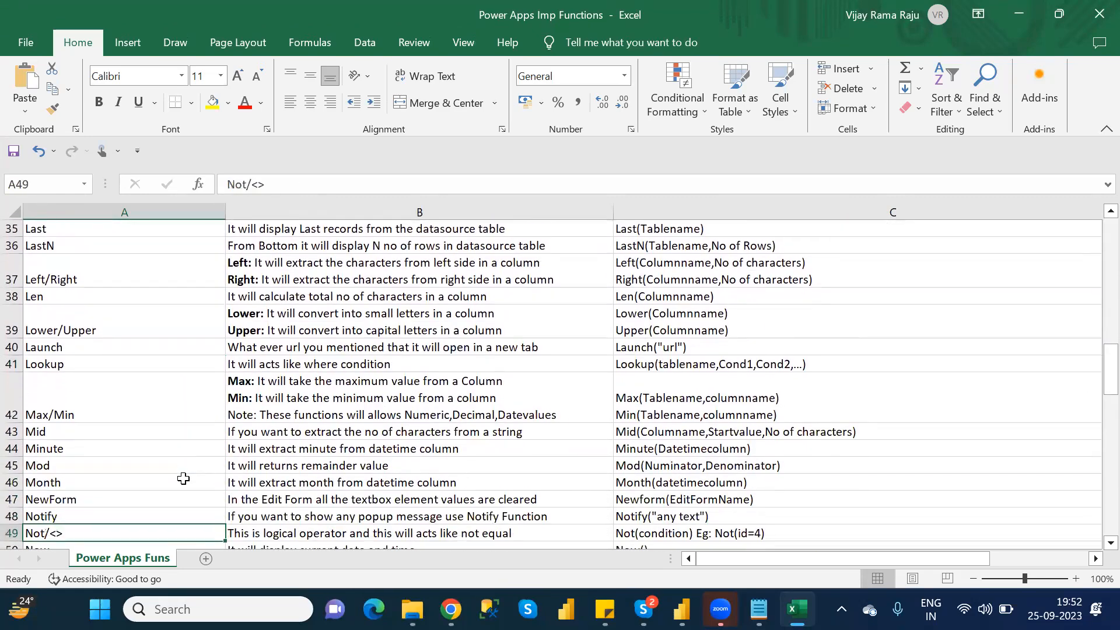
pyautogui.press('Down')
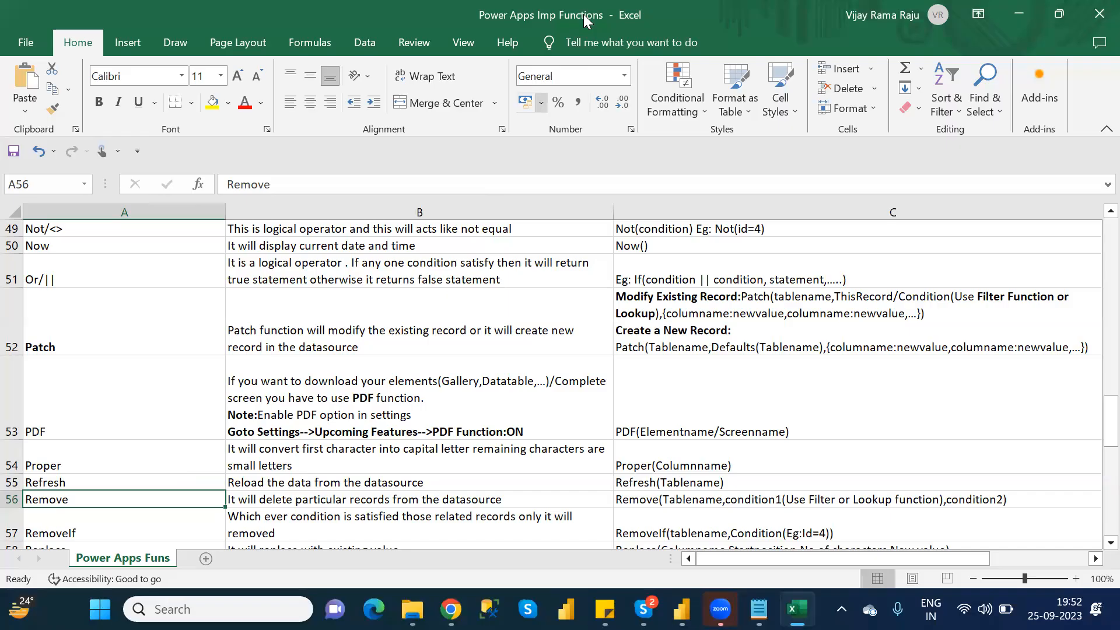
pyautogui.click(634, 388)
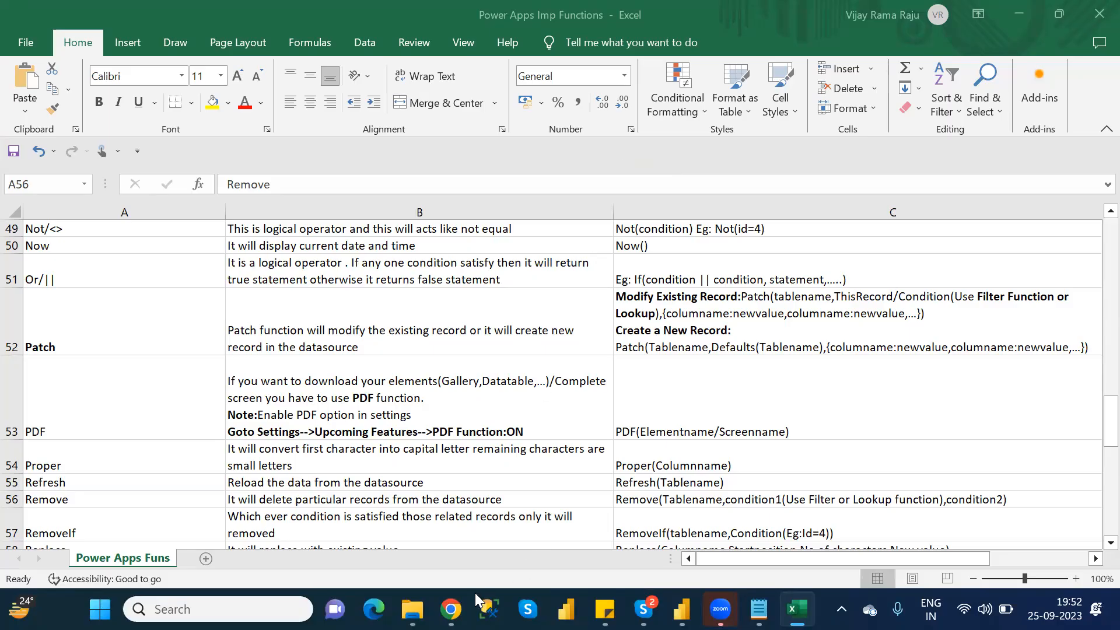
pyautogui.moveTo(451, 609)
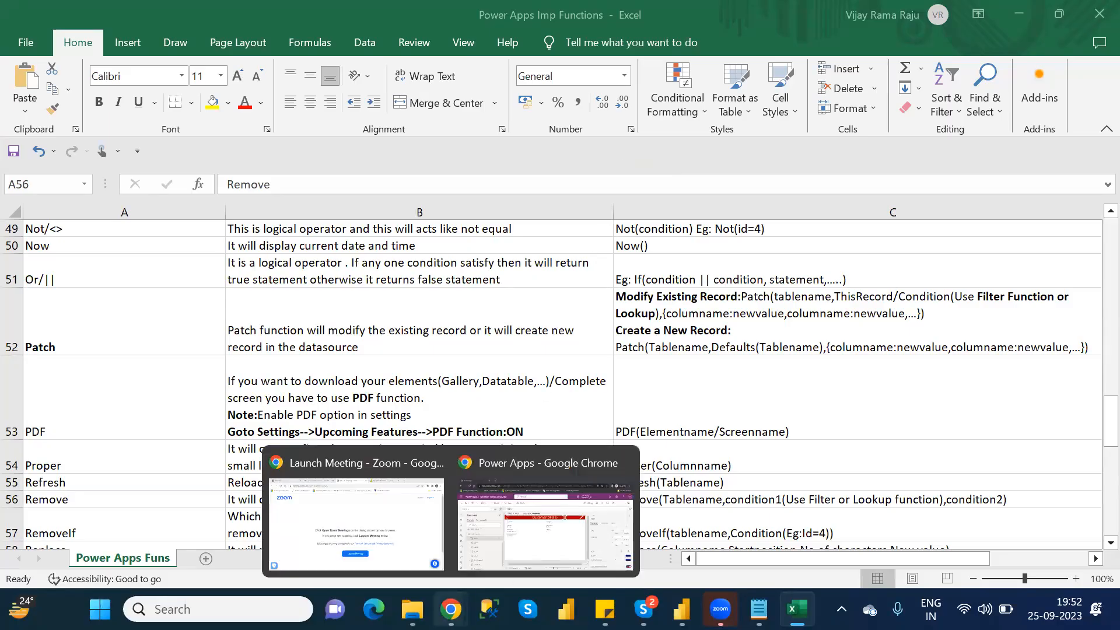
pyautogui.click(485, 540)
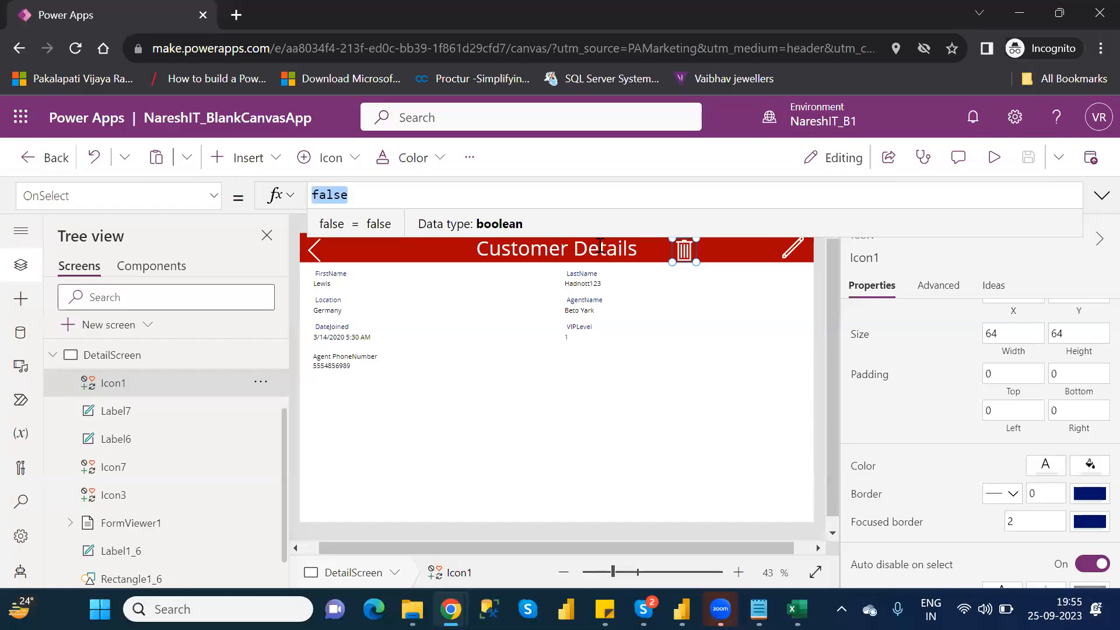
# - Leave the NareshIT_BlankCanvasApp editor and open the environment's Solutions list
pyautogui.click(362, 439)
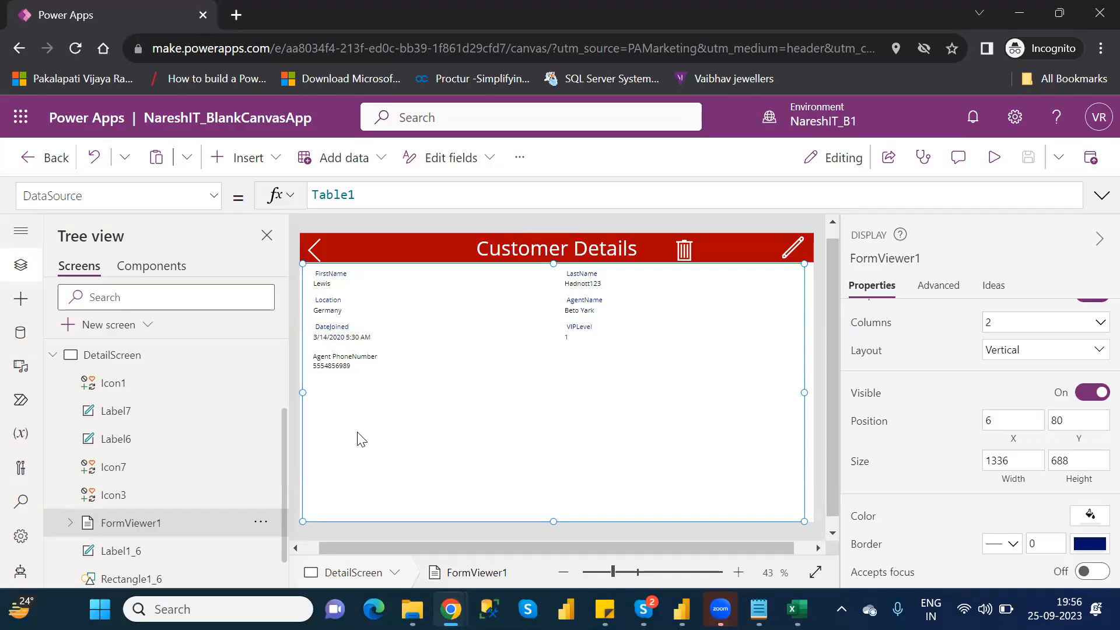
pyautogui.click(36, 159)
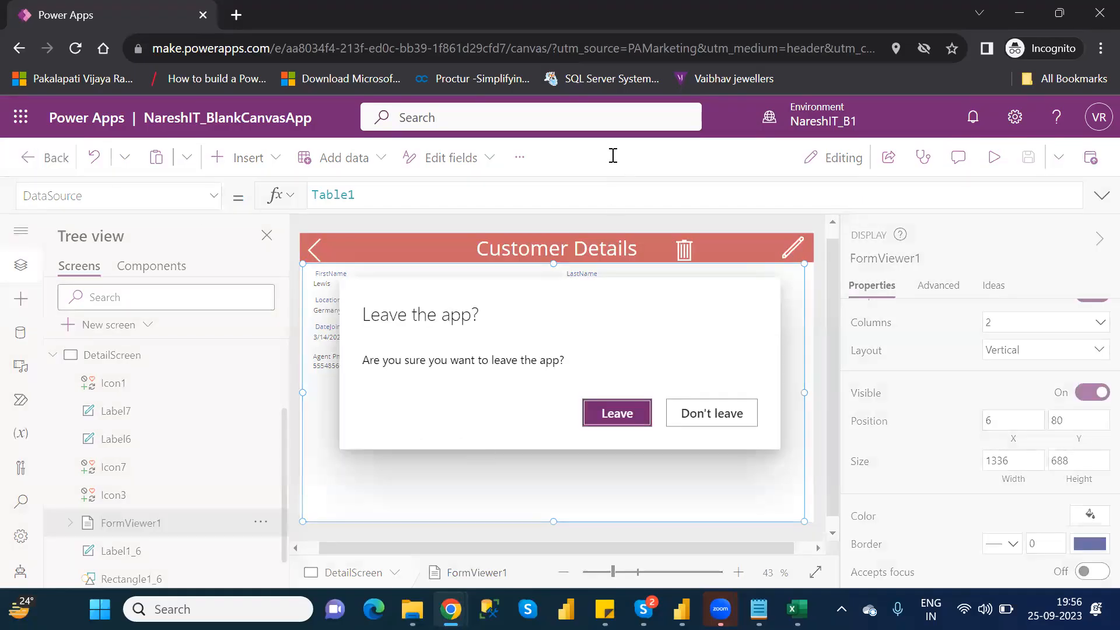
pyautogui.click(634, 420)
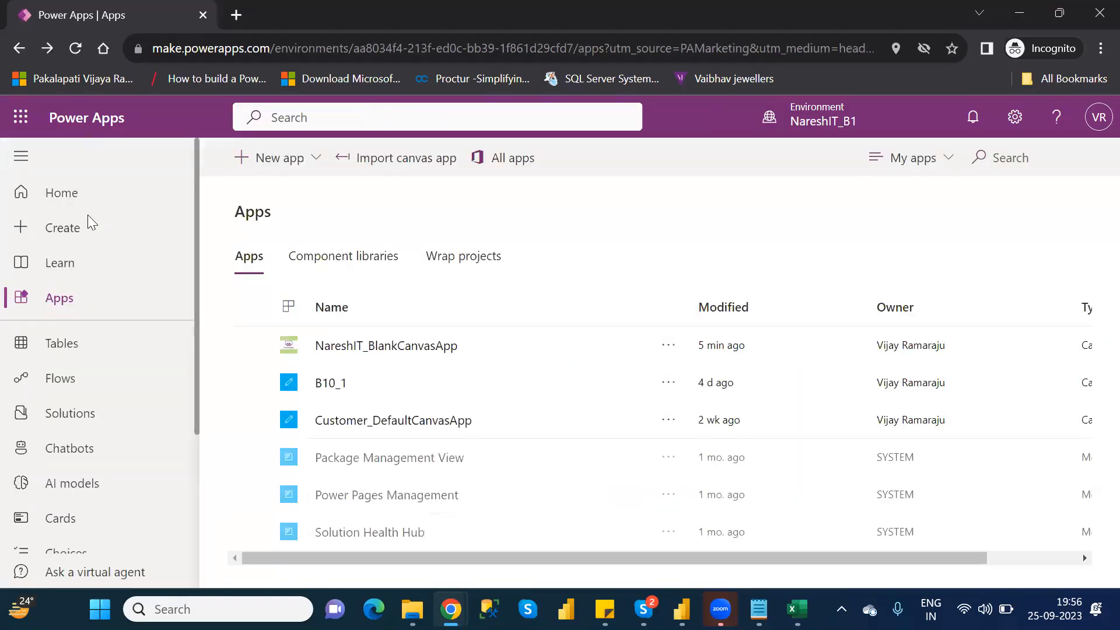
pyautogui.click(71, 414)
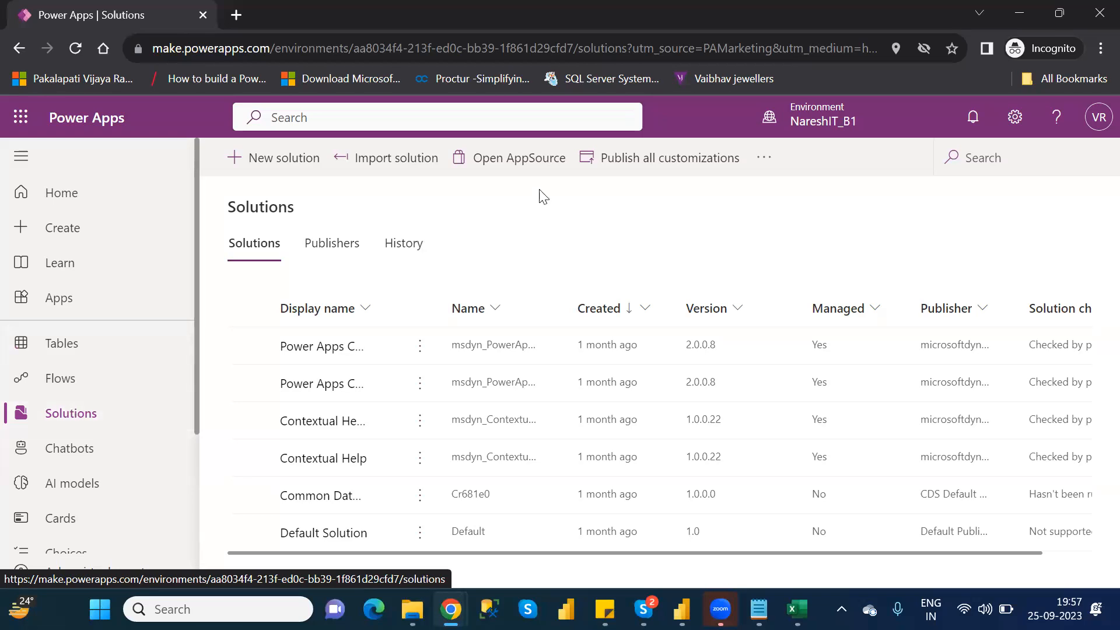
# - Review the environments available for building apps, keeping NareshIT_B1 selected
pyautogui.click(860, 131)
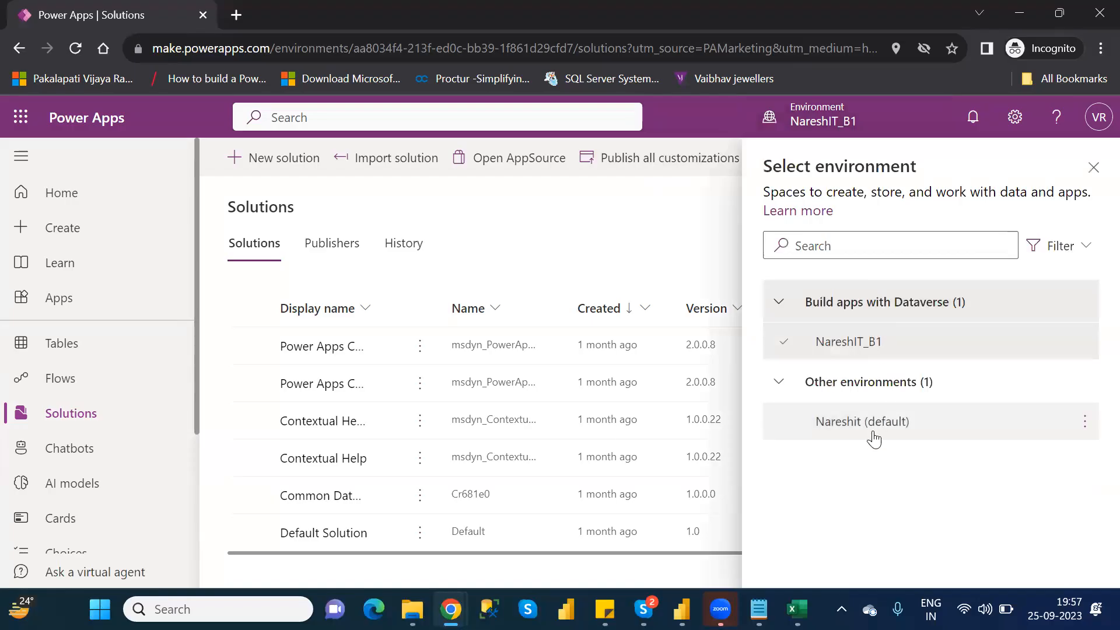
pyautogui.moveTo(873, 438)
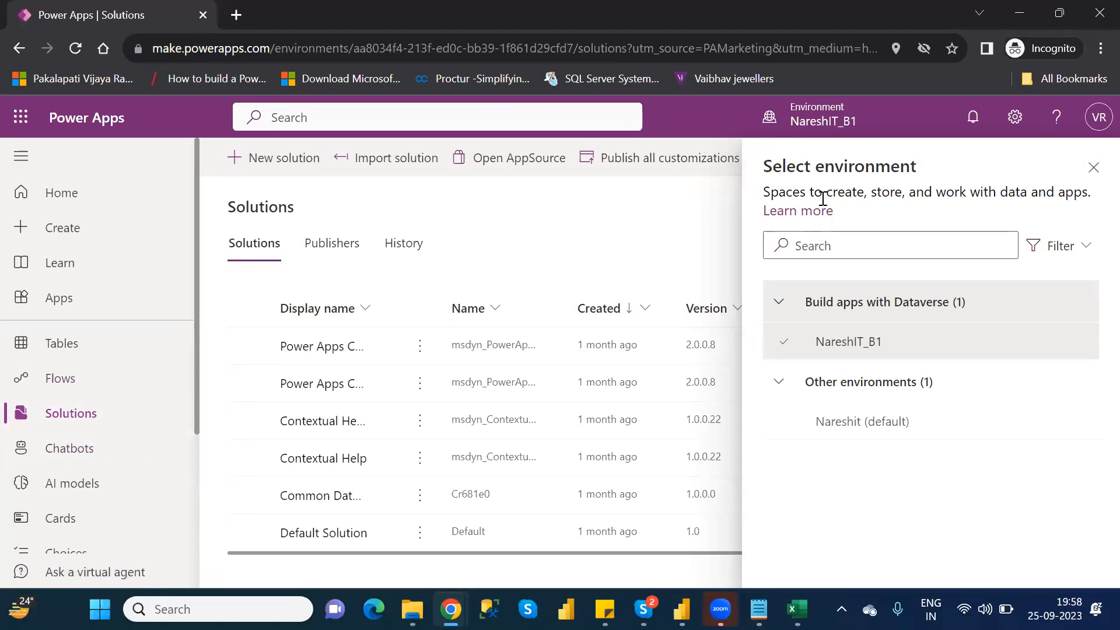
pyautogui.click(1092, 172)
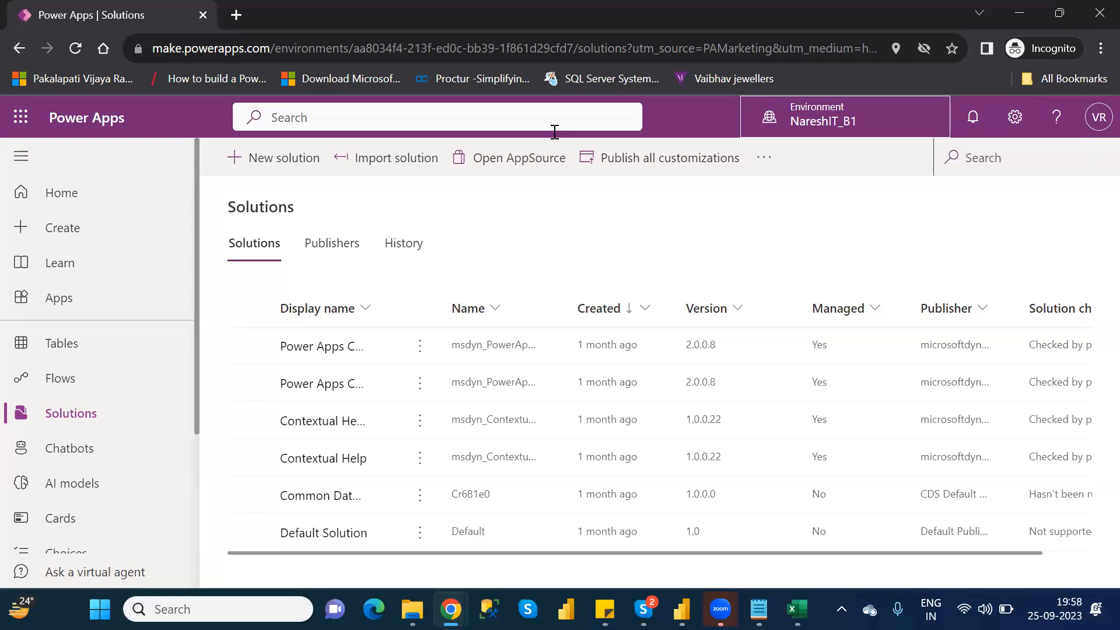
# - Reopen NareshIT_BlankCanvasApp from the Apps list for editing and skip the welcome message
pyautogui.click(94, 296)
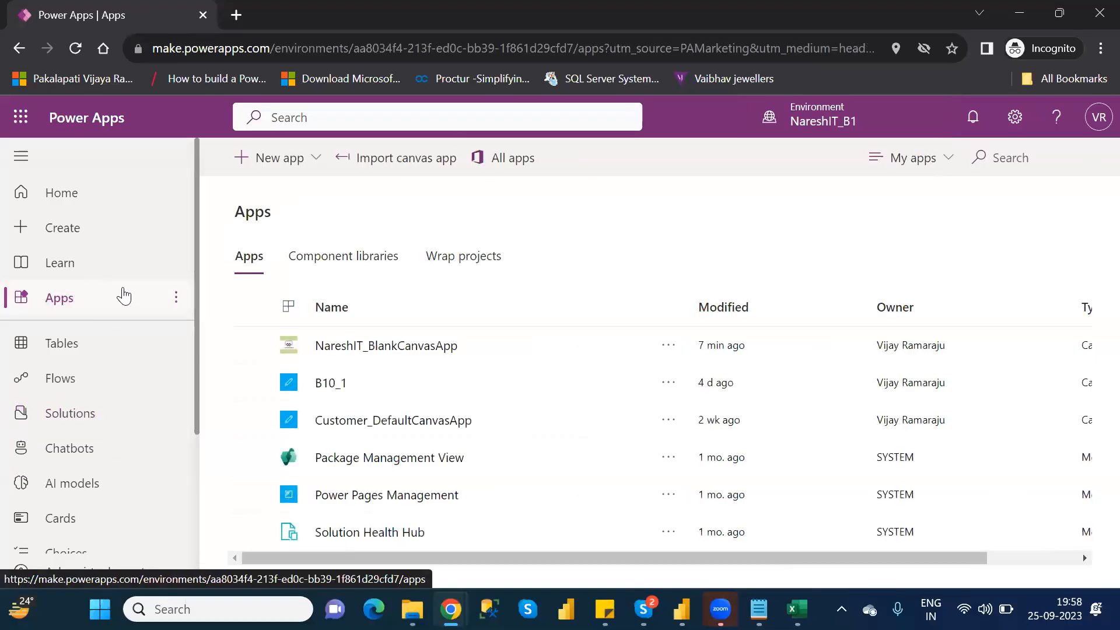
pyautogui.click(249, 347)
pyautogui.click(365, 159)
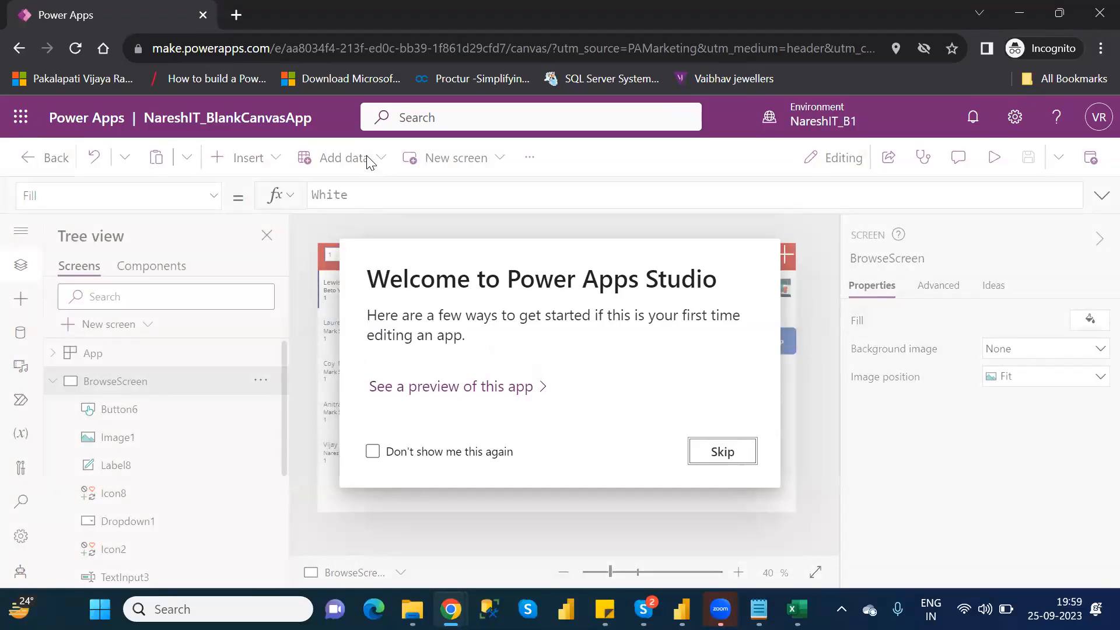
pyautogui.click(723, 452)
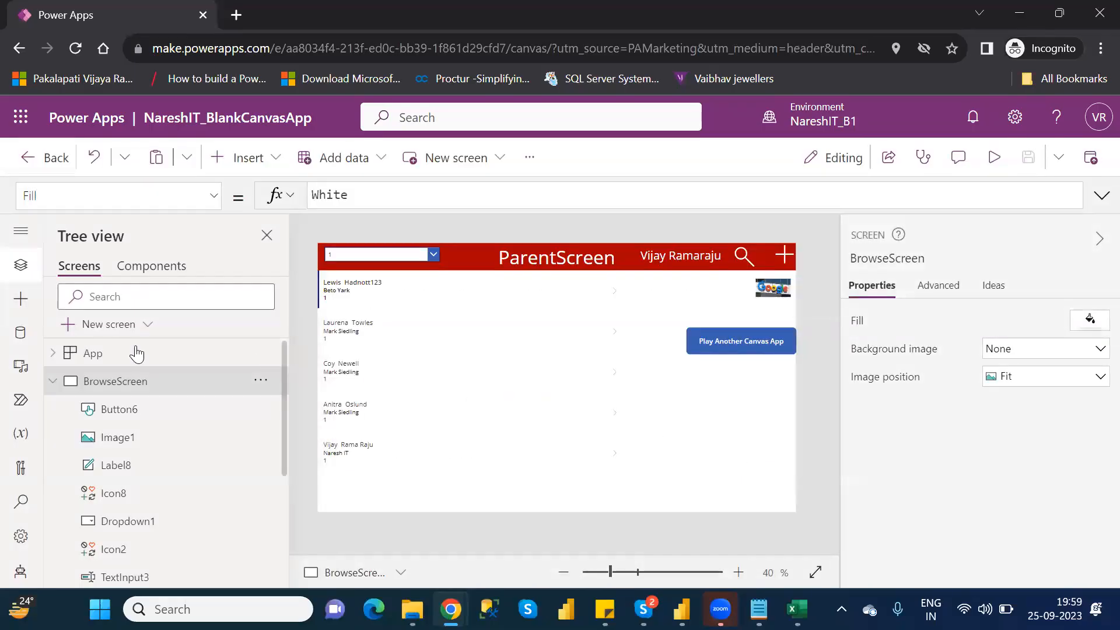
# - Collapse BrowseScreen in the tree and select the trash icon in DetailScreen's Customer Details header
pyautogui.click(54, 382)
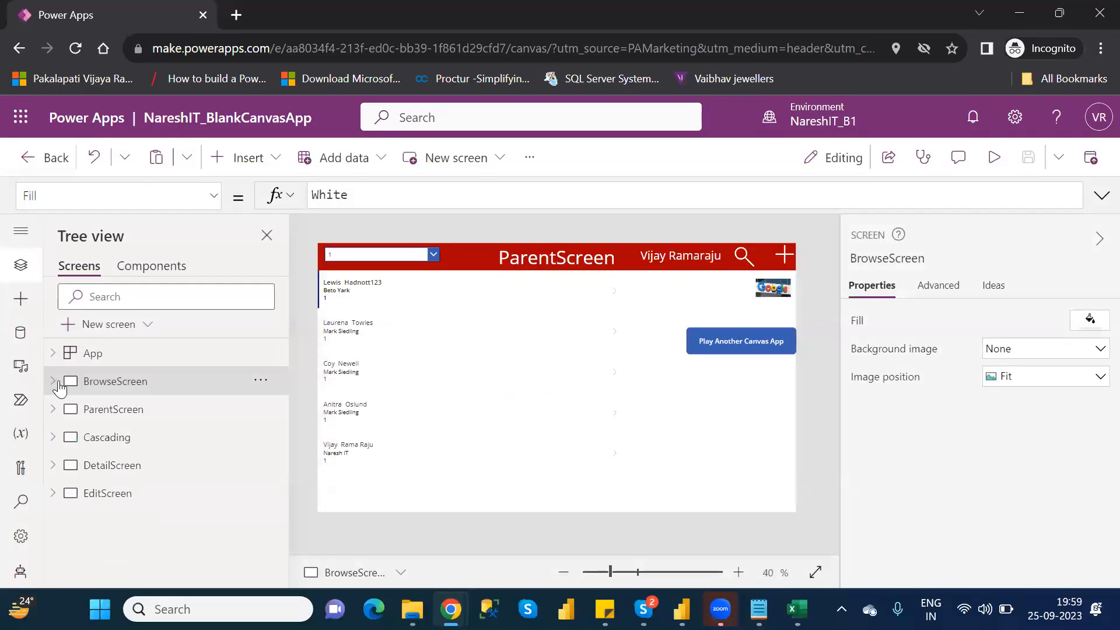
pyautogui.click(106, 438)
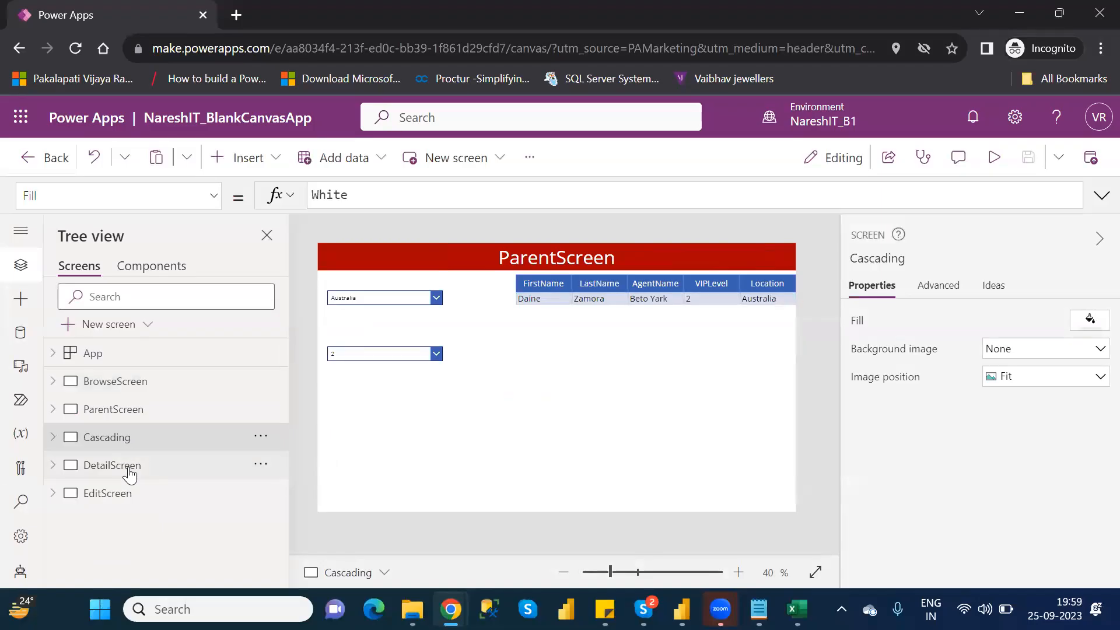
pyautogui.click(128, 470)
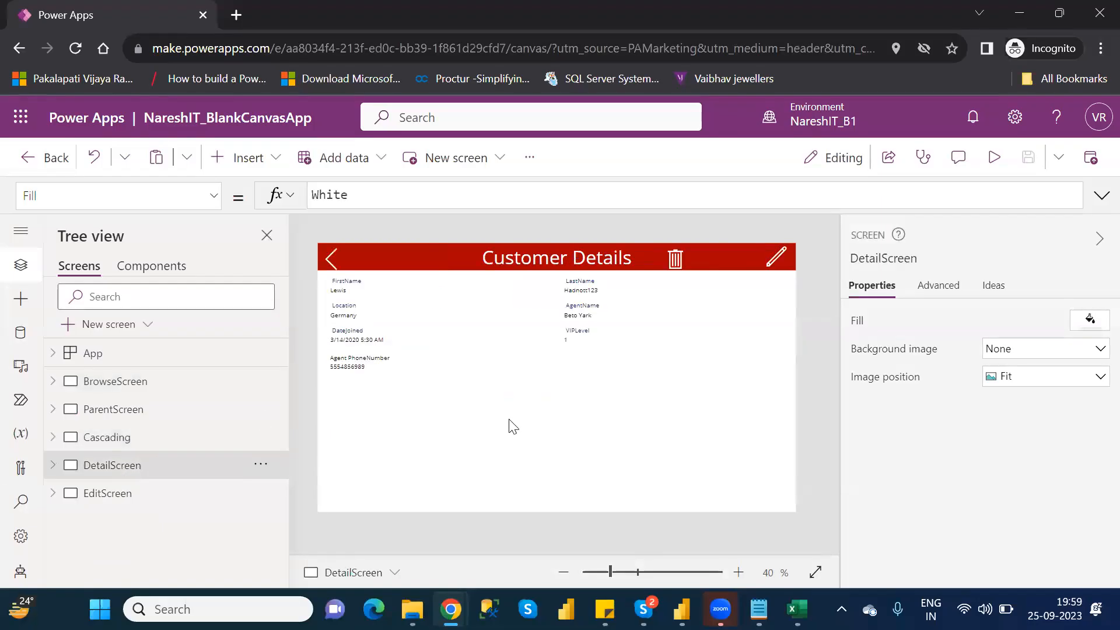
pyautogui.click(677, 258)
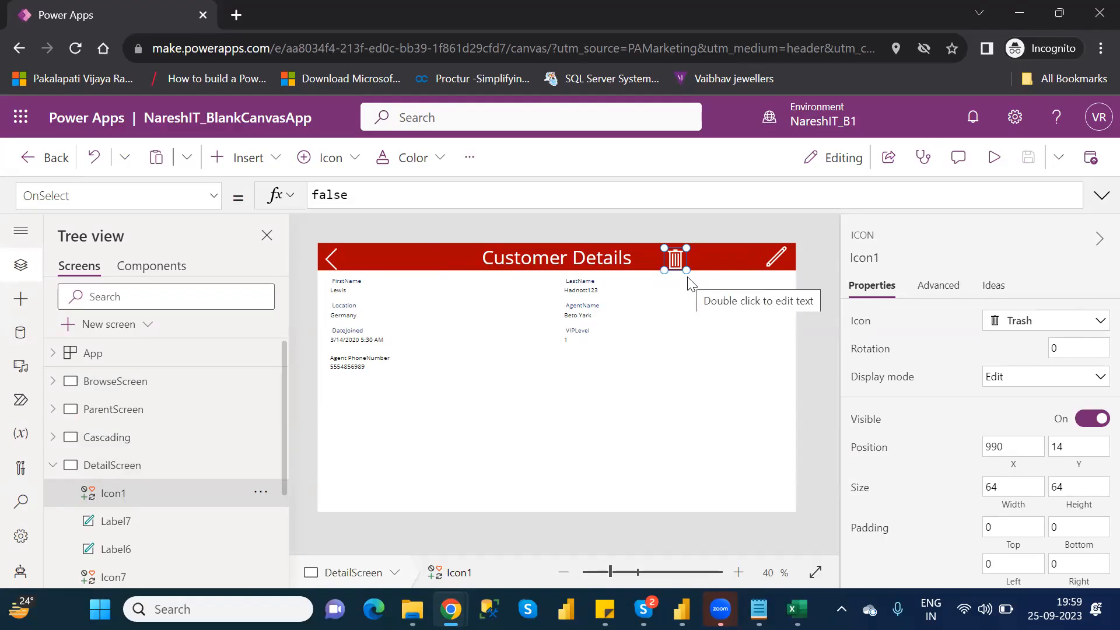
# - Replace the trash icon's OnSelect formula with the beginning of a Remove call on the customer table: Remove(Table1,
pyautogui.doubleClick(330, 194)
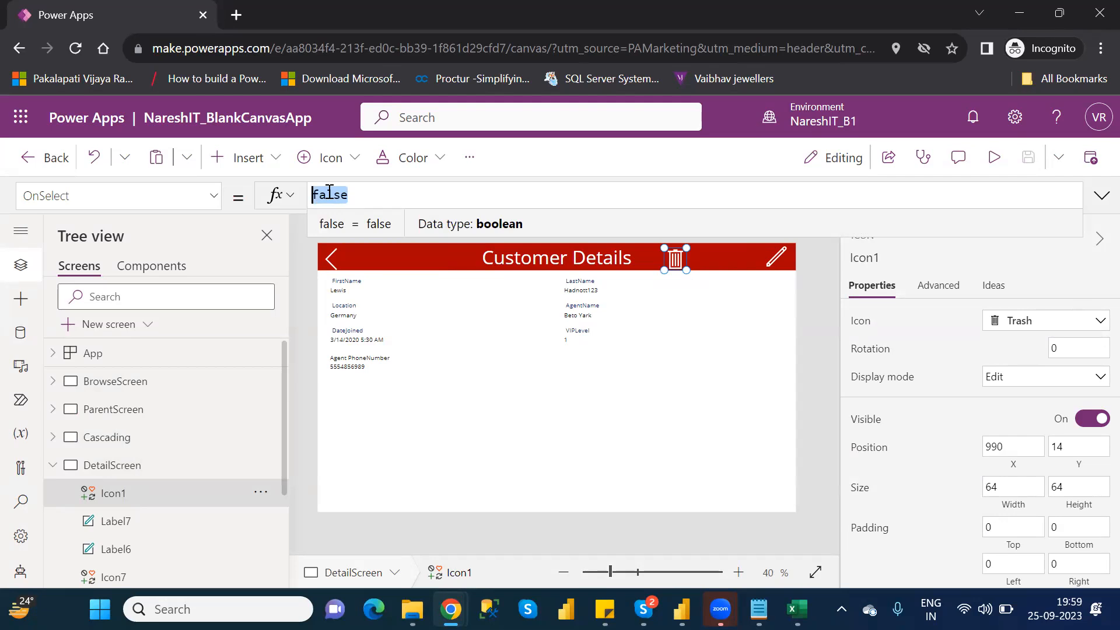
pyautogui.write('Remove')
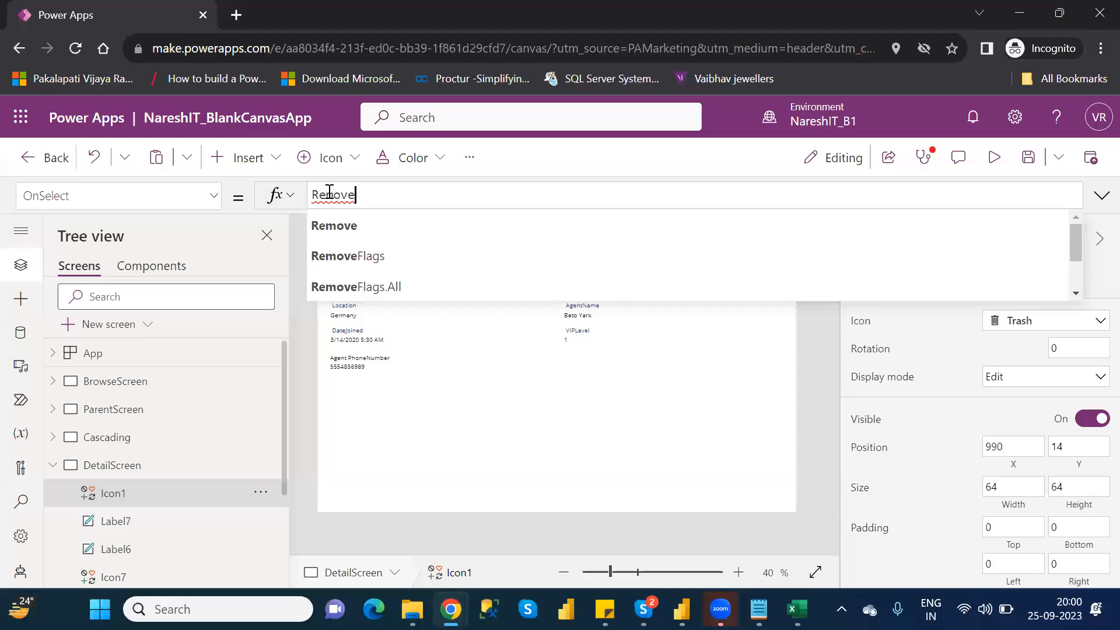
pyautogui.write('(')
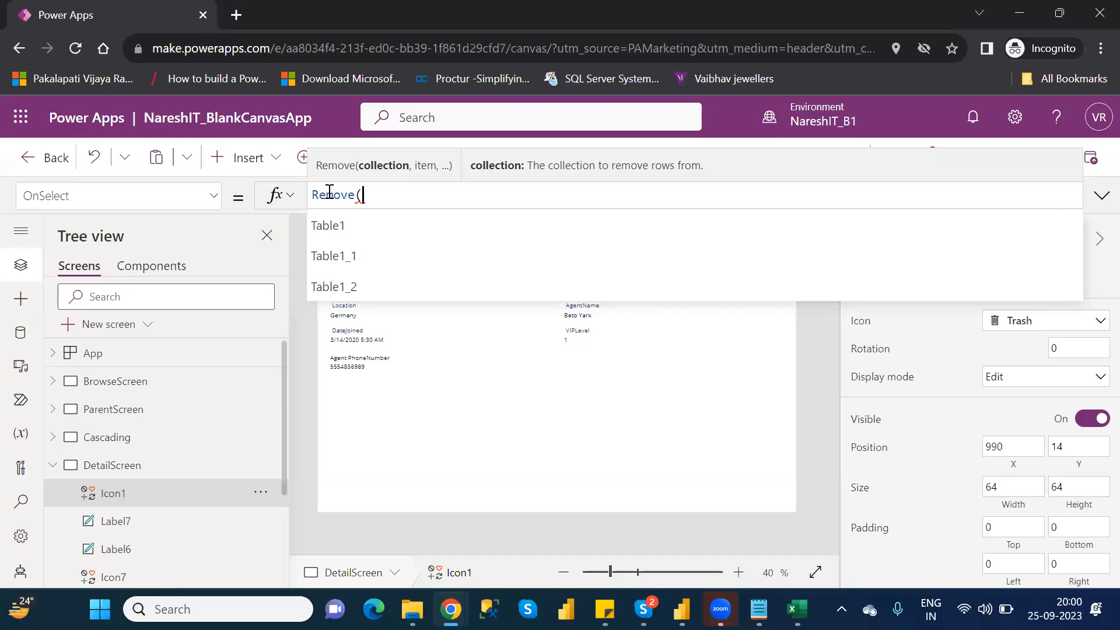
pyautogui.press('Down')
pyautogui.press('Tab')
pyautogui.write(',')
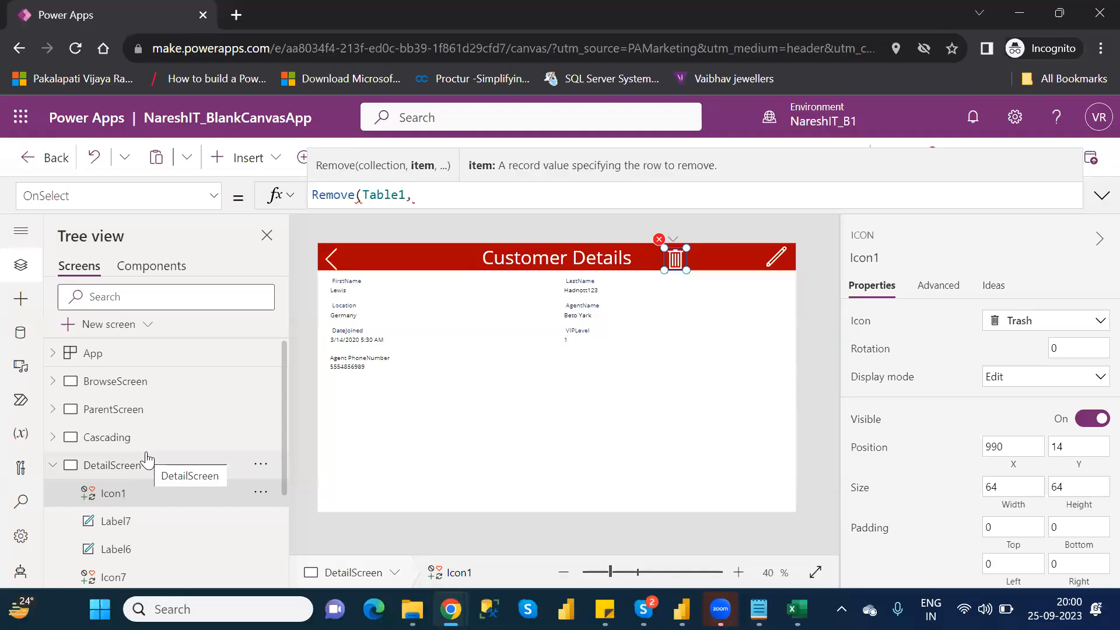
# - Check BrowseScreen, return to the trash icon's OnSelect formula, and find the gallery's name among BrowseScreen's controls
pyautogui.click(121, 382)
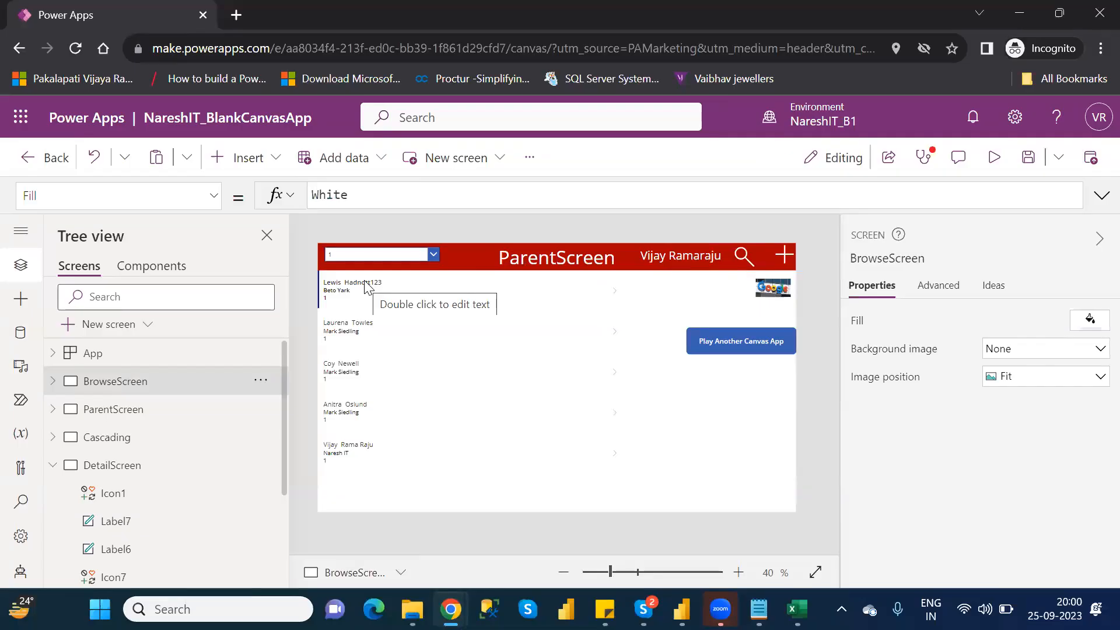
pyautogui.click(135, 472)
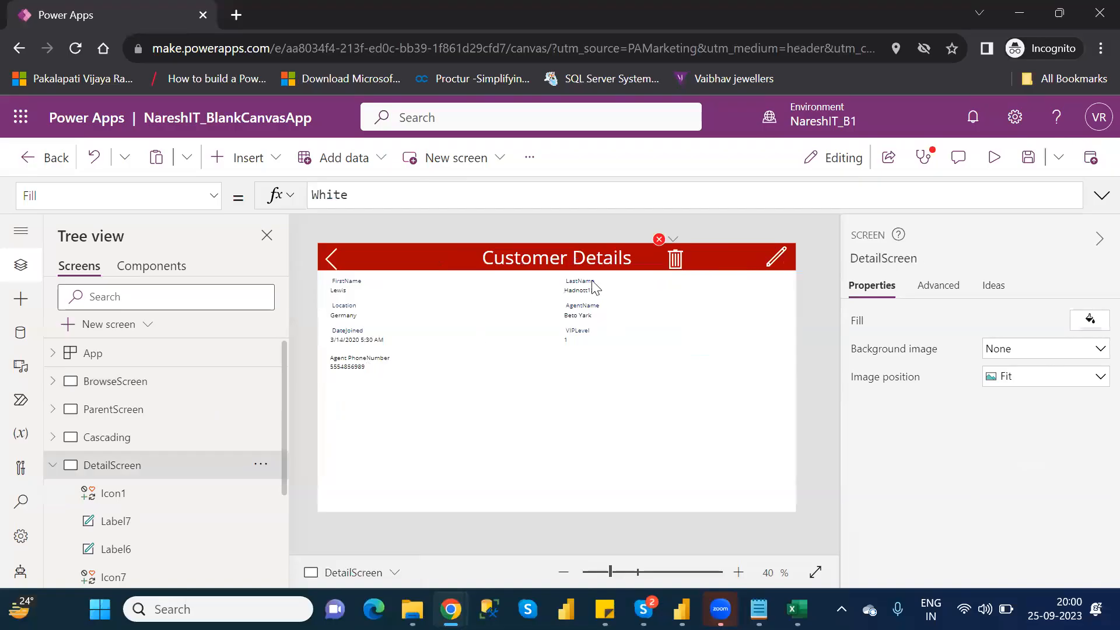
pyautogui.click(677, 261)
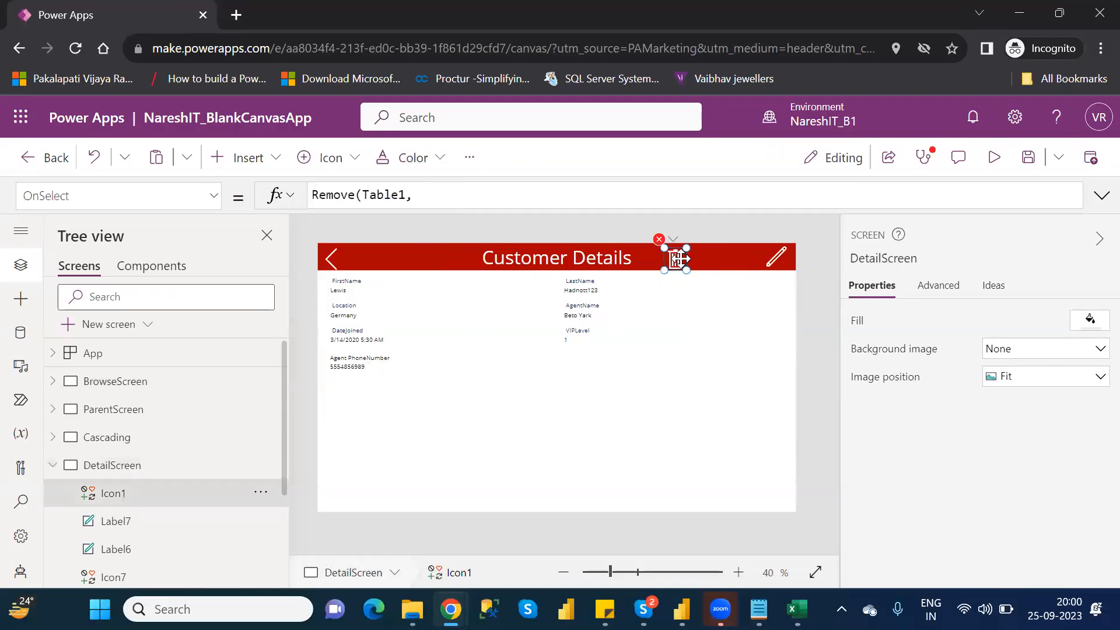
pyautogui.click(470, 199)
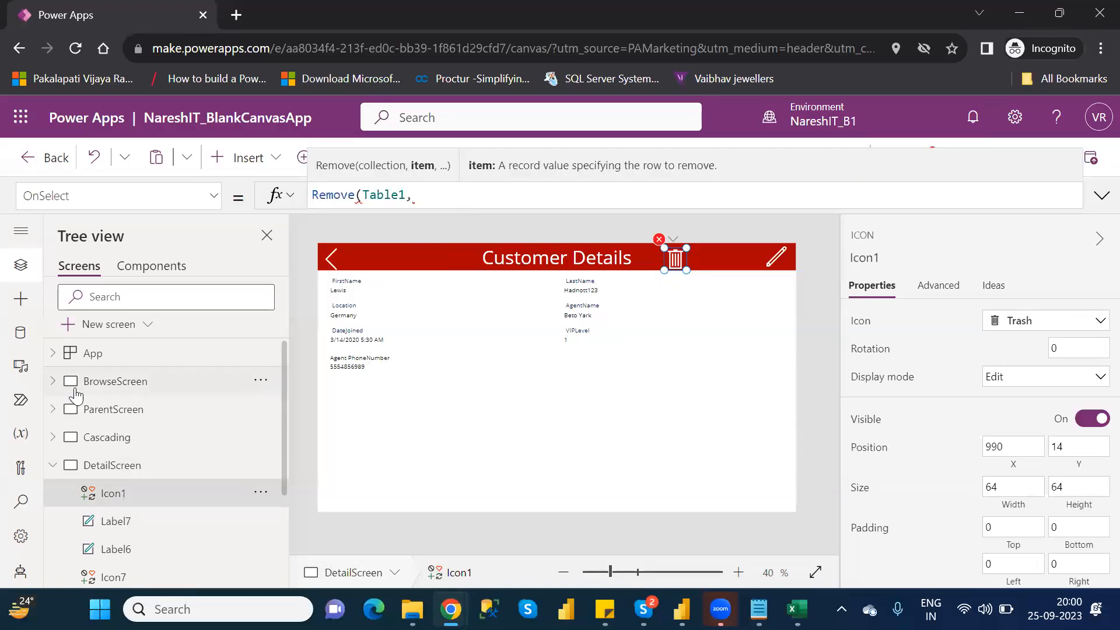
pyautogui.click(53, 382)
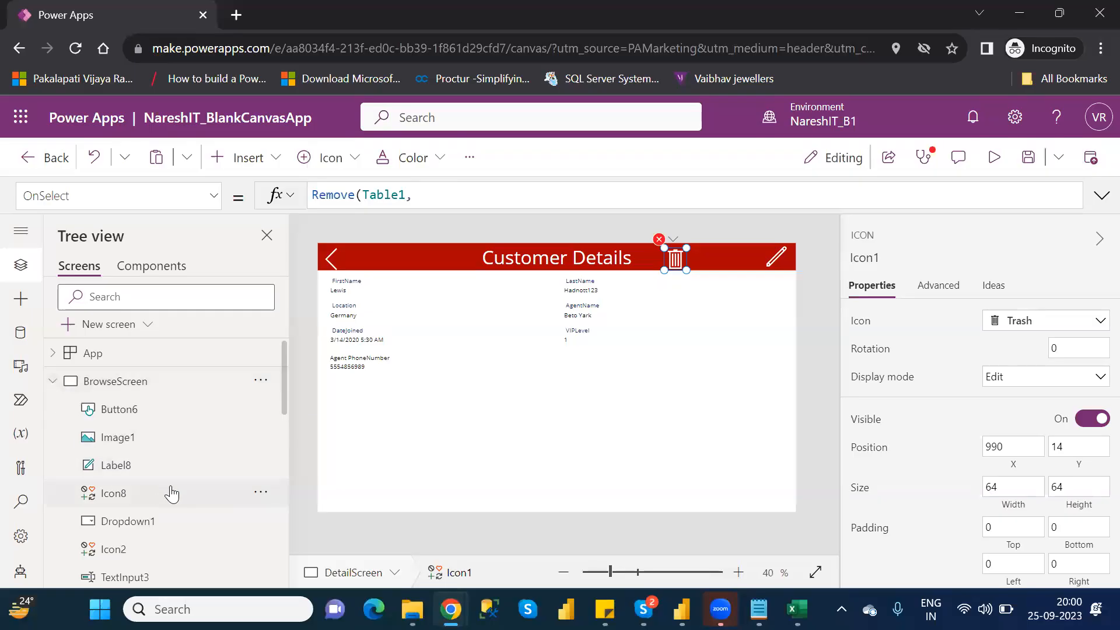
pyautogui.moveTo(287, 400); pyautogui.dragTo(293, 473)
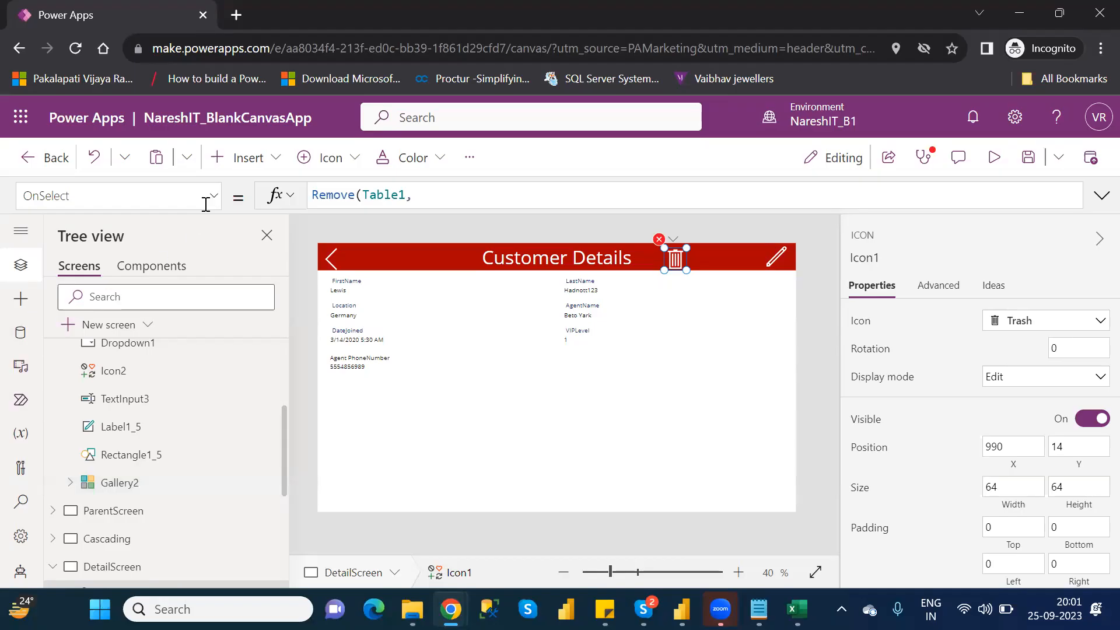
# - Complete the trash icon's OnSelect formula with the gallery's selected record: Remove(Table1,Gallery2.Selected)
pyautogui.click(442, 203)
pyautogui.write('gale')
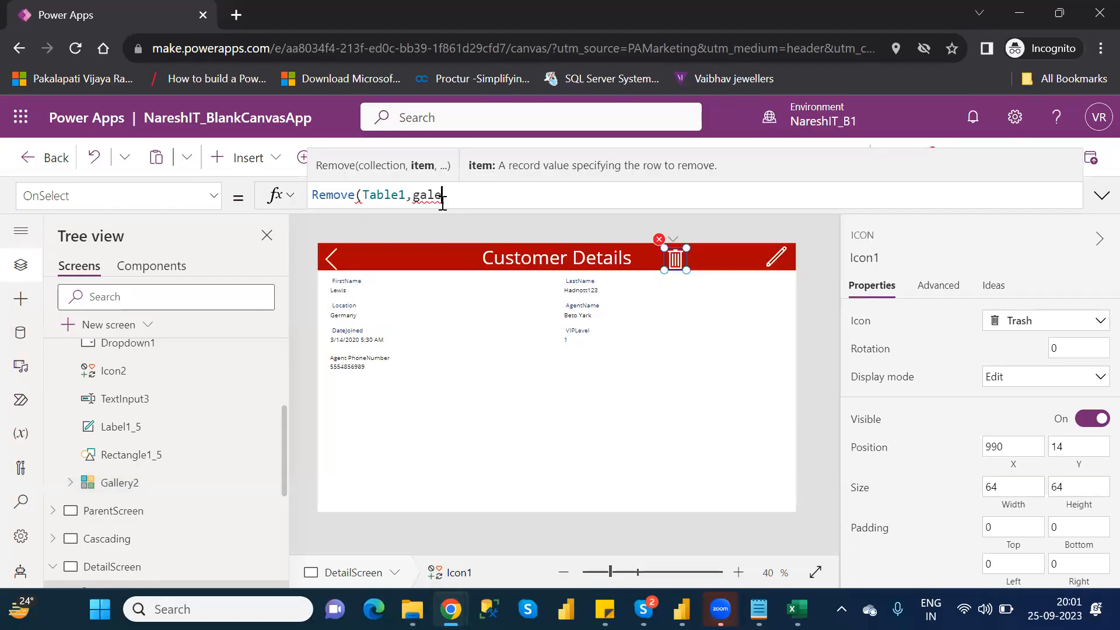
pyautogui.press('BackSpace')
pyautogui.write('le')
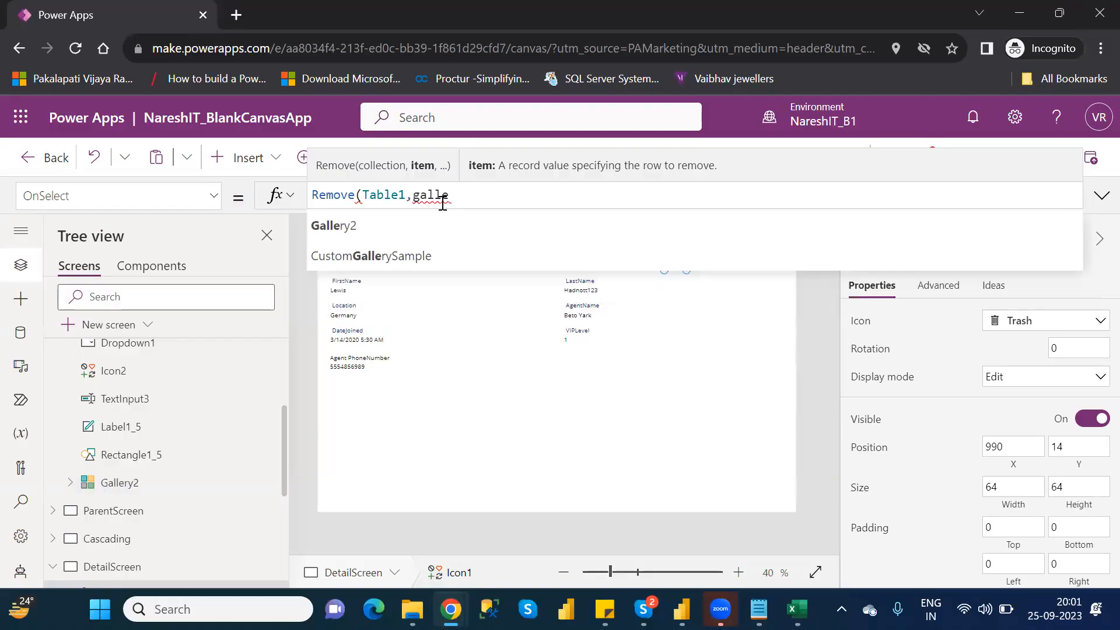
pyautogui.press('Tab')
pyautogui.write('.s')
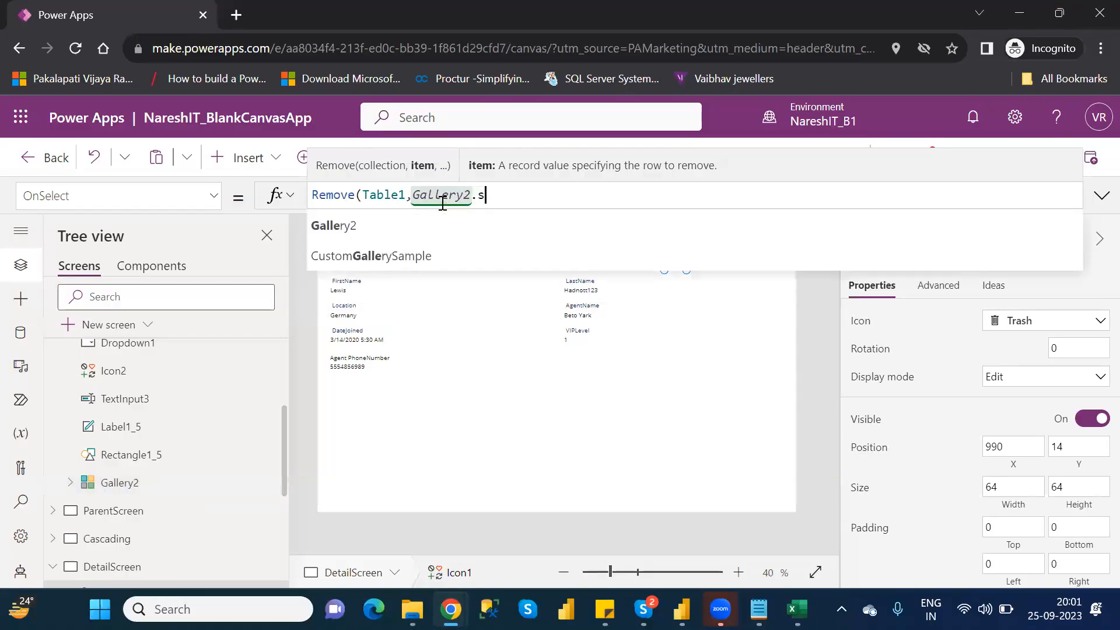
pyautogui.press('Tab')
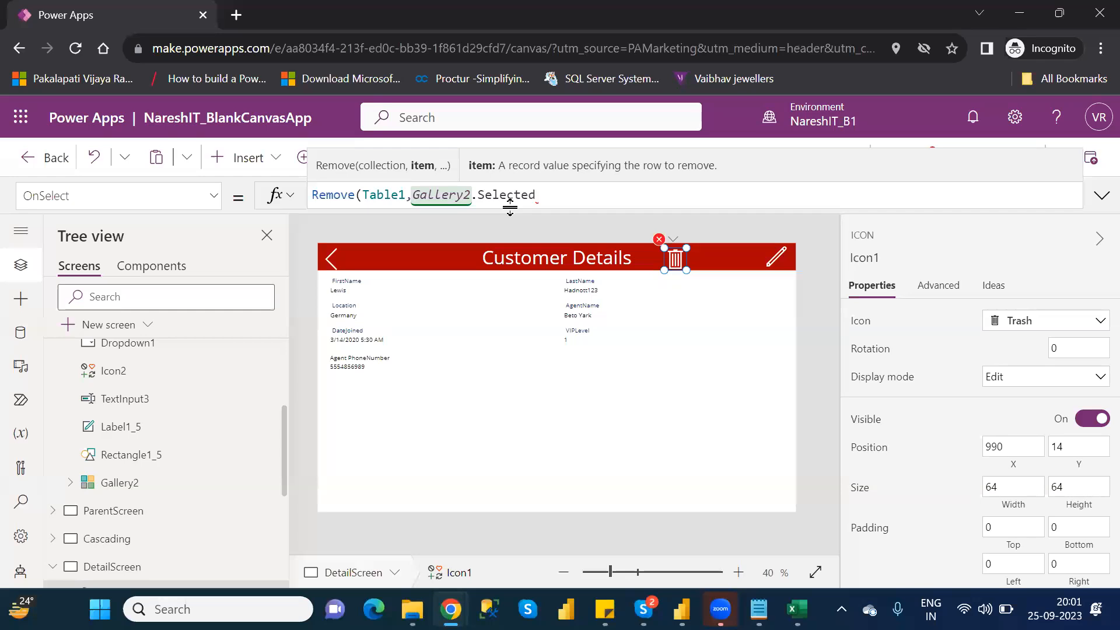
pyautogui.write(')')
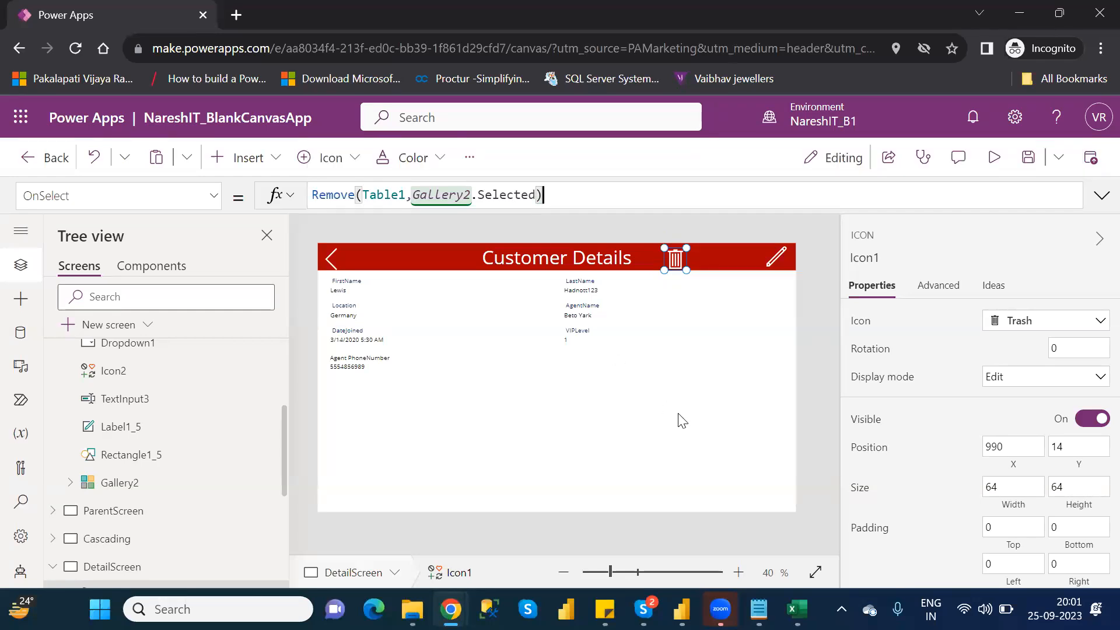
# - Preview DetailScreen, run the trash icon twice to test deleting the displayed customer record, and return to the editor
pyautogui.click(997, 157)
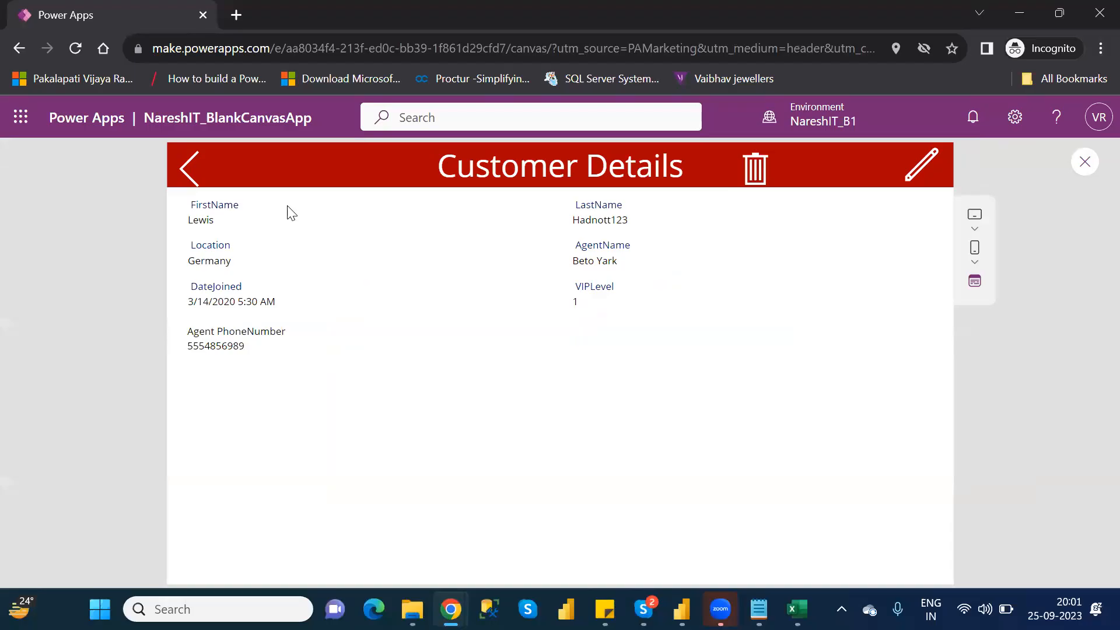
pyautogui.click(754, 175)
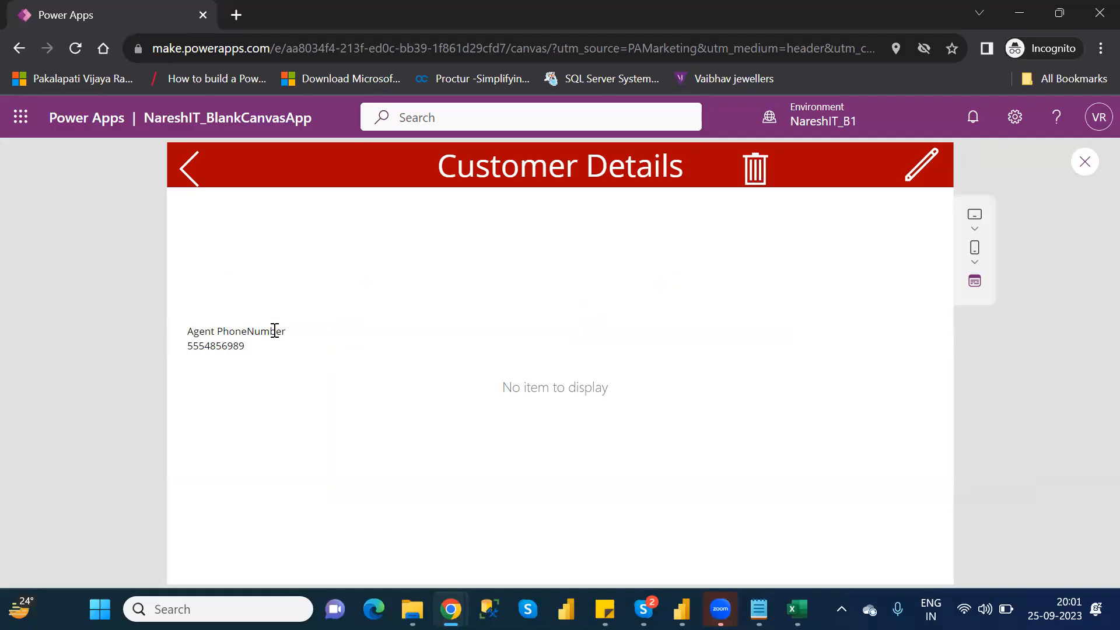
pyautogui.click(758, 169)
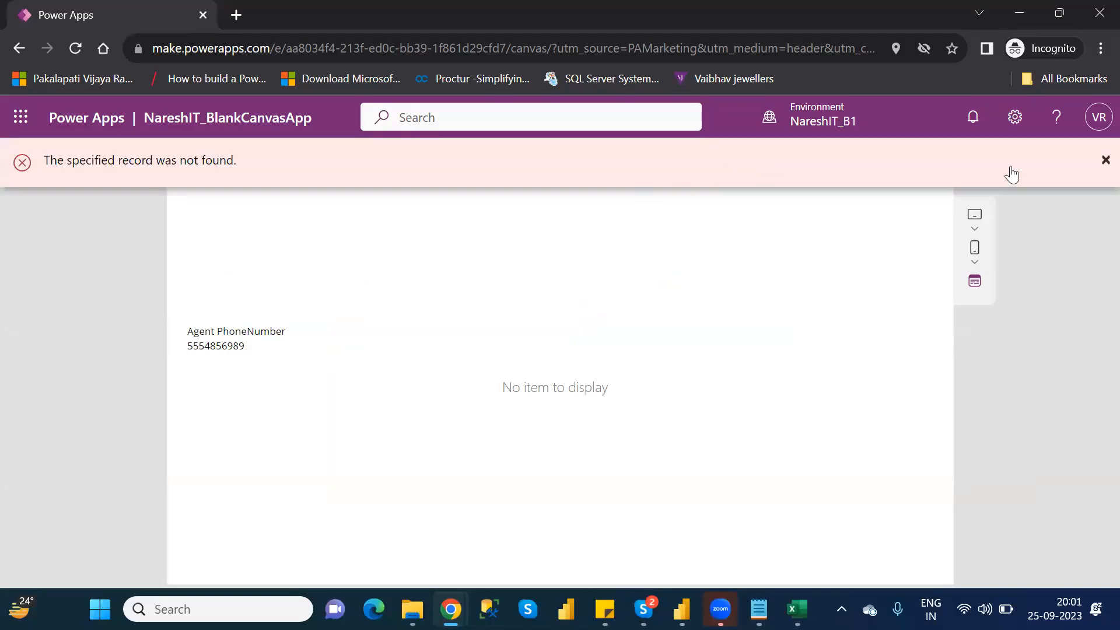
pyautogui.click(1100, 163)
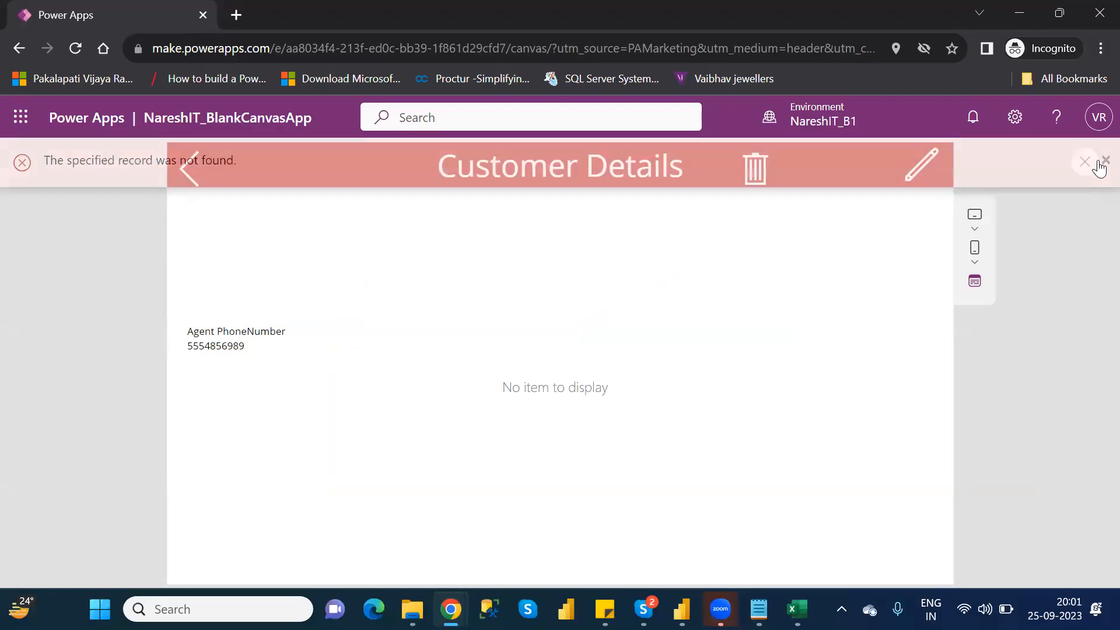
pyautogui.click(1085, 163)
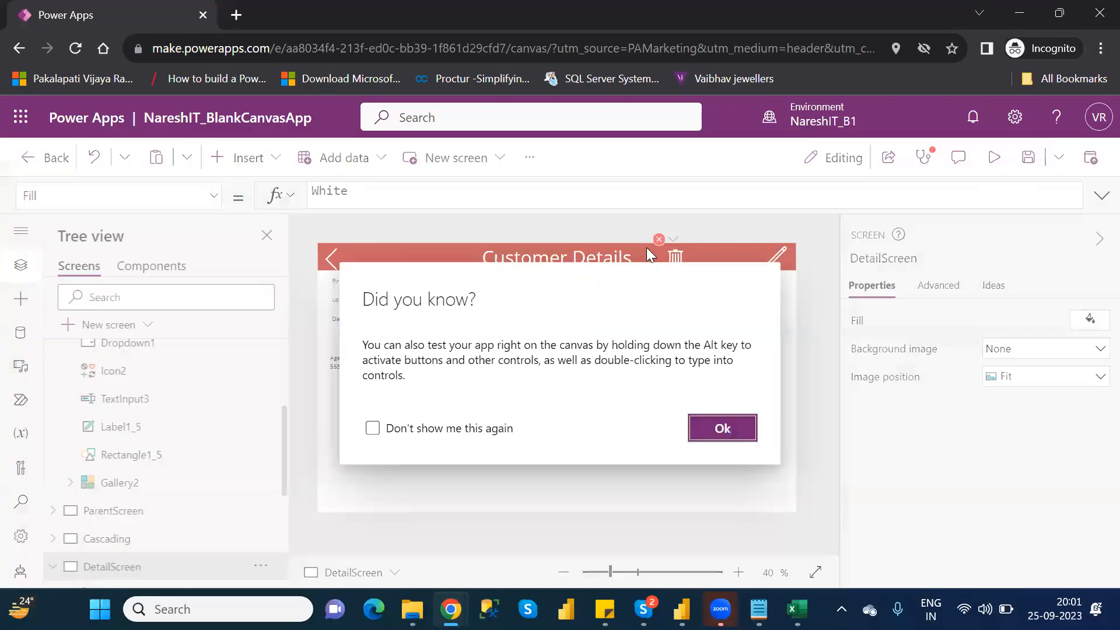
pyautogui.click(722, 427)
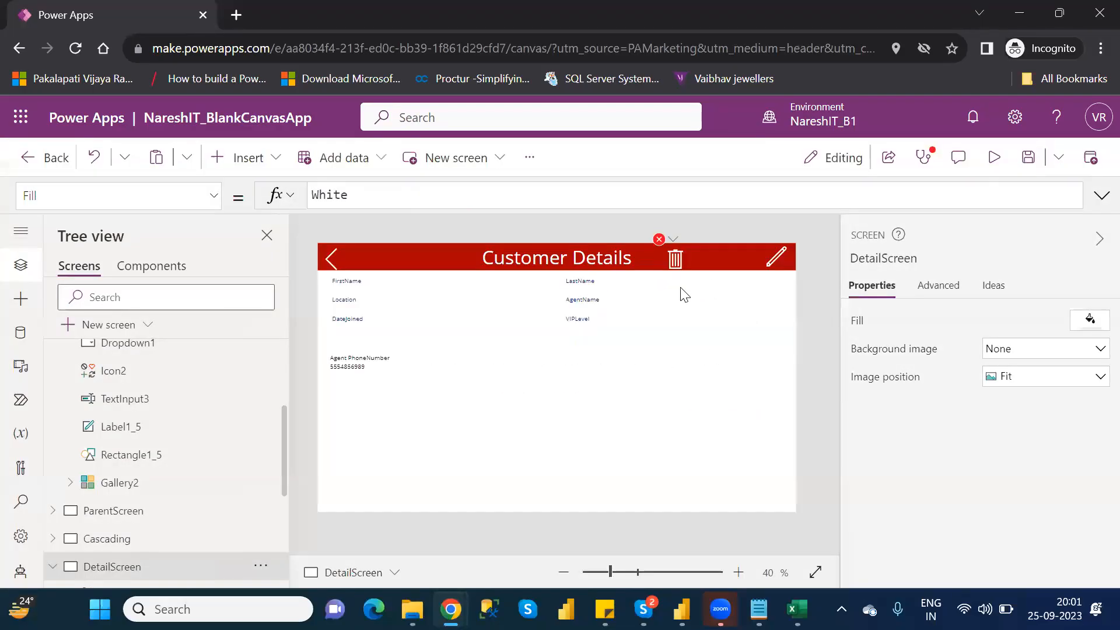
# - Extend the trash icon's OnSelect formula to return to the browse screen after deleting: Remove(Table1,Gallery2.Selected);Navigate(BrowseScreen)
pyautogui.click(660, 241)
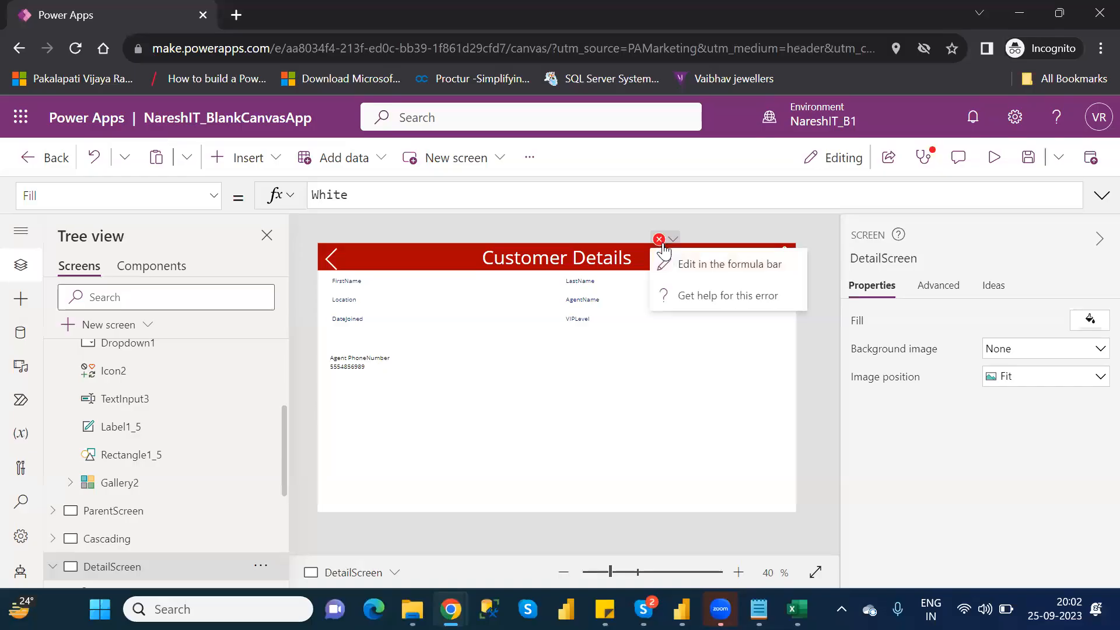
pyautogui.click(702, 263)
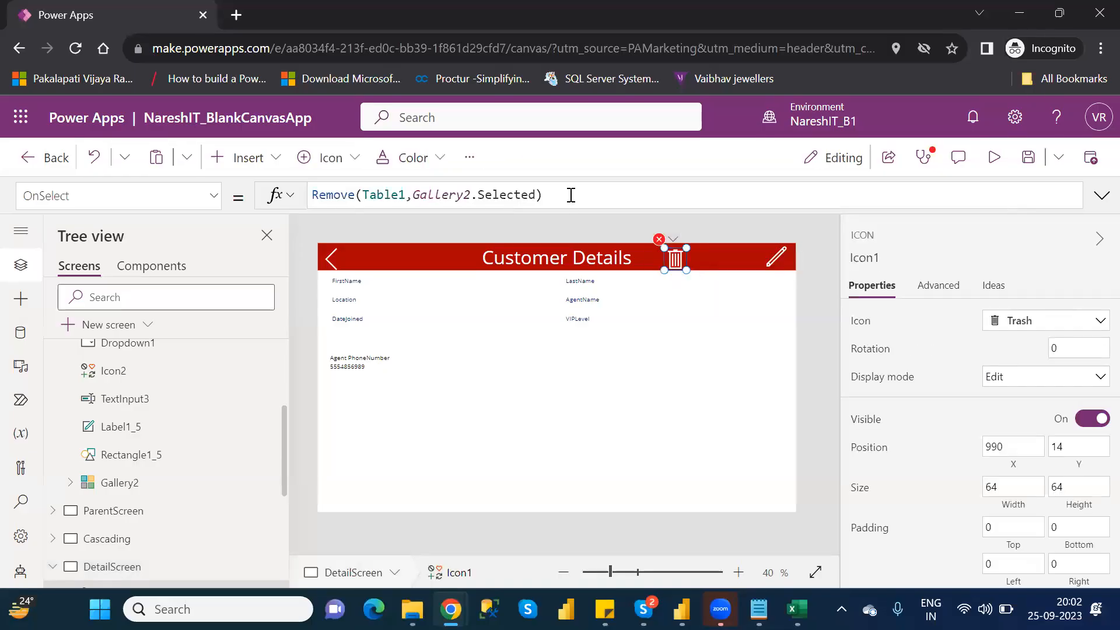
pyautogui.click(570, 195)
pyautogui.write(';')
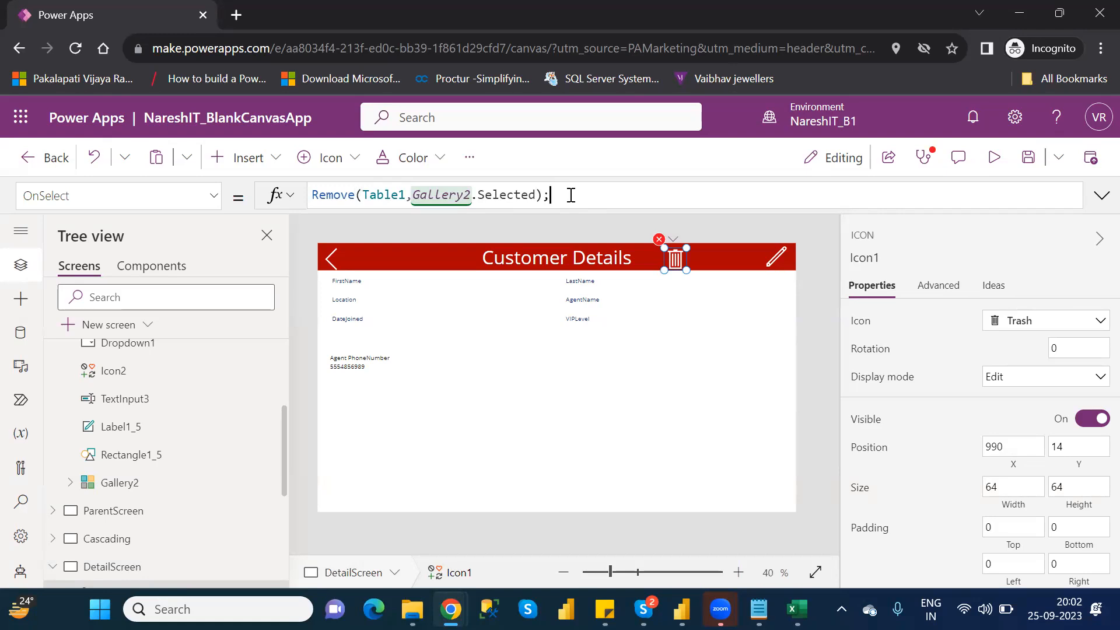
pyautogui.write('navia')
pyautogui.press('BackSpace')
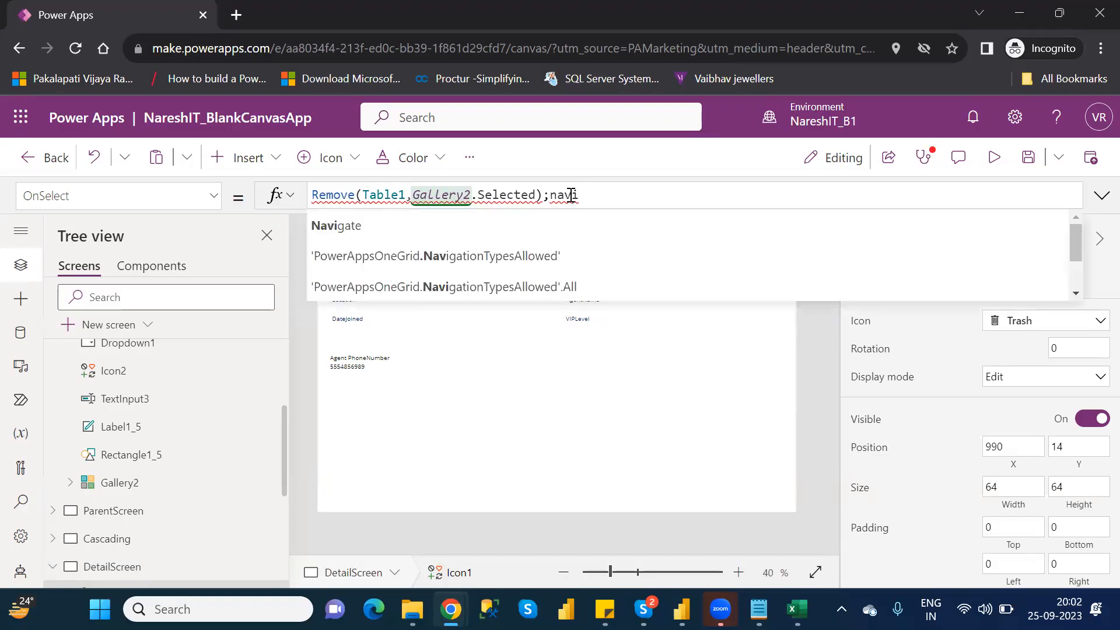
pyautogui.press('Tab')
pyautogui.write('(')
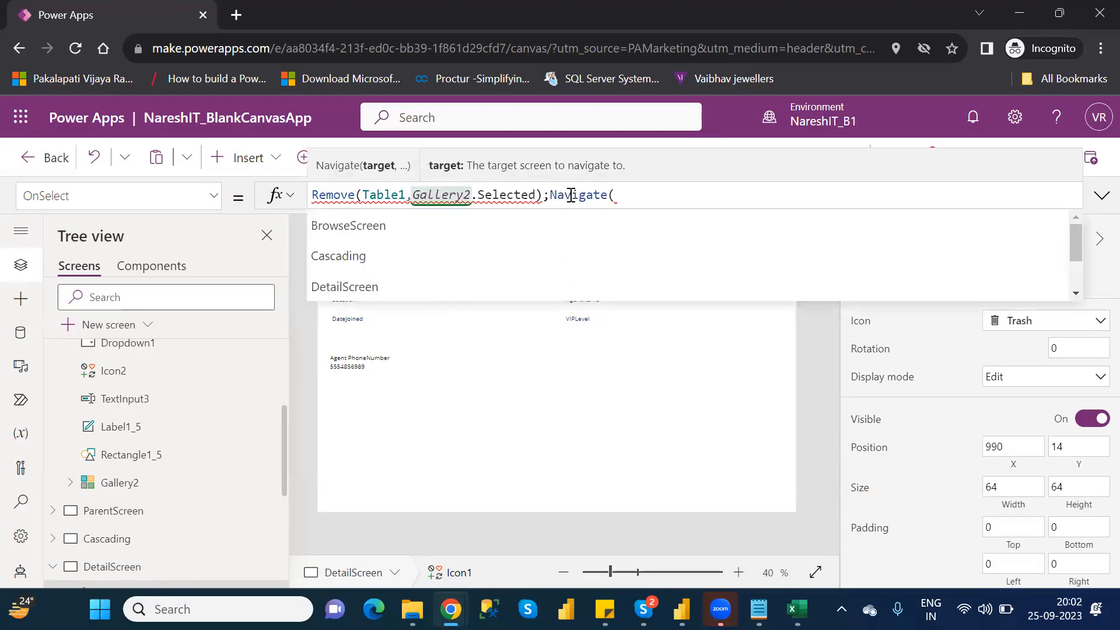
pyautogui.press('Down')
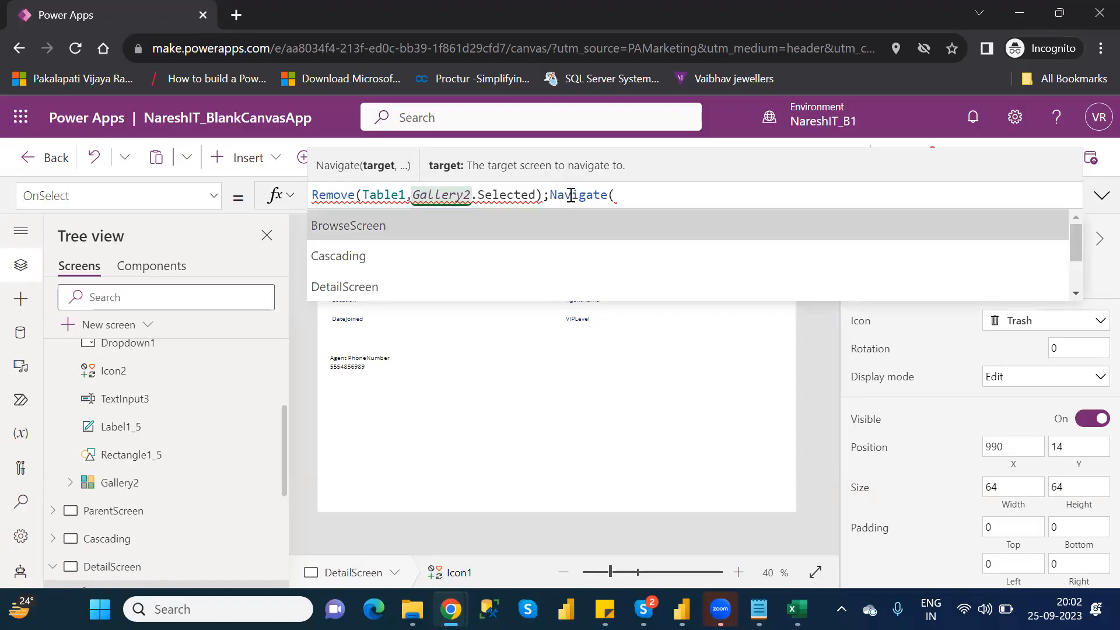
pyautogui.press('Tab')
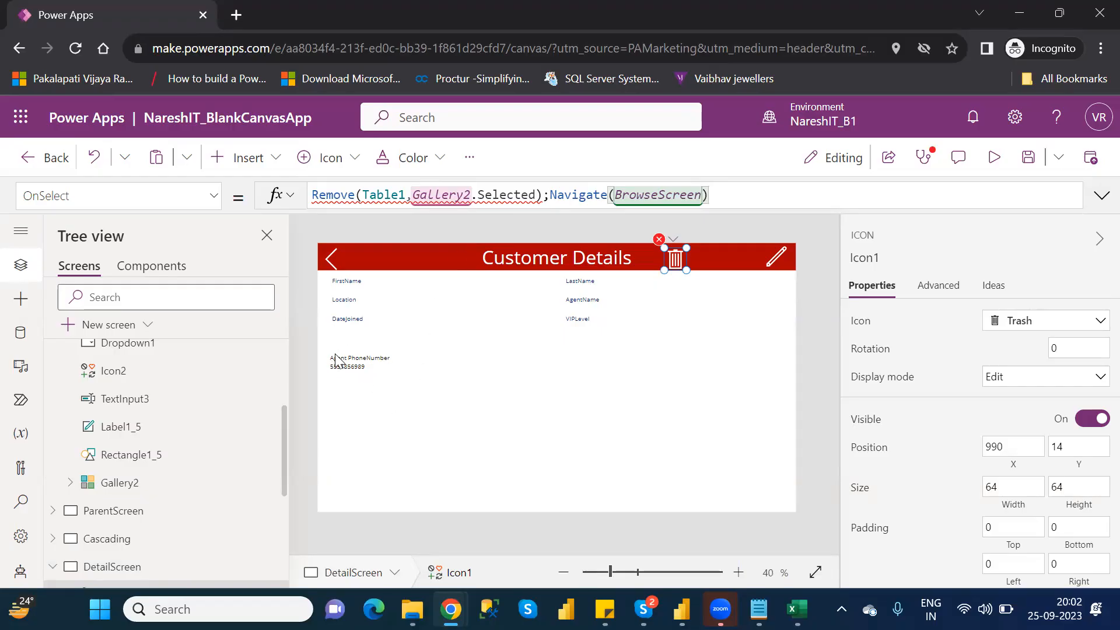
# - Preview the app from BrowseScreen, open the first customer's details, and delete that record with the trash icon
pyautogui.click(369, 367)
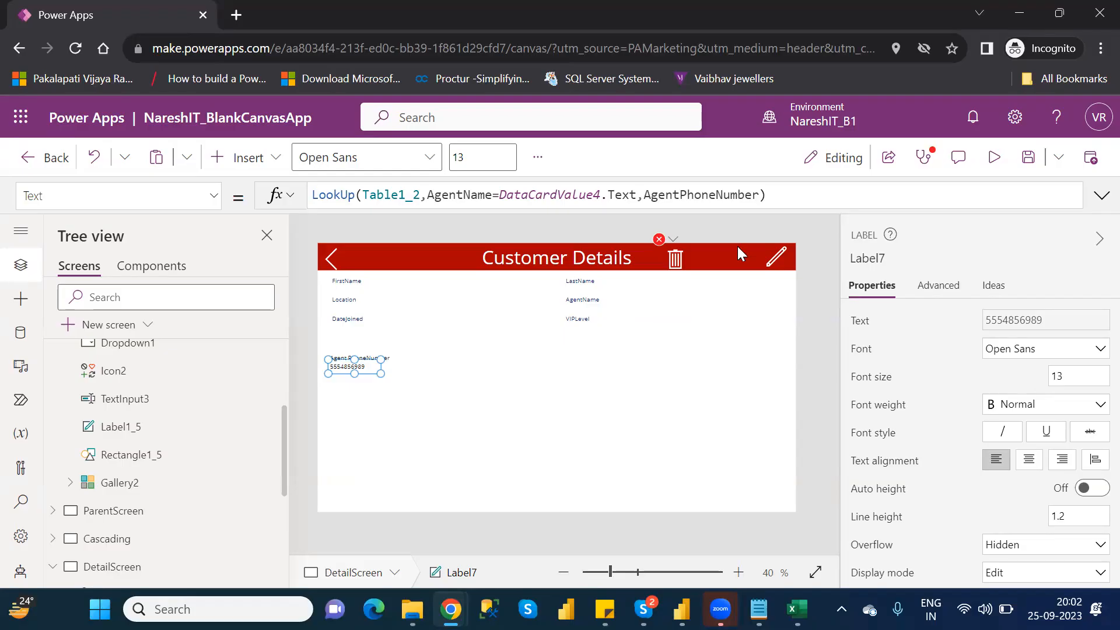
pyautogui.click(274, 372)
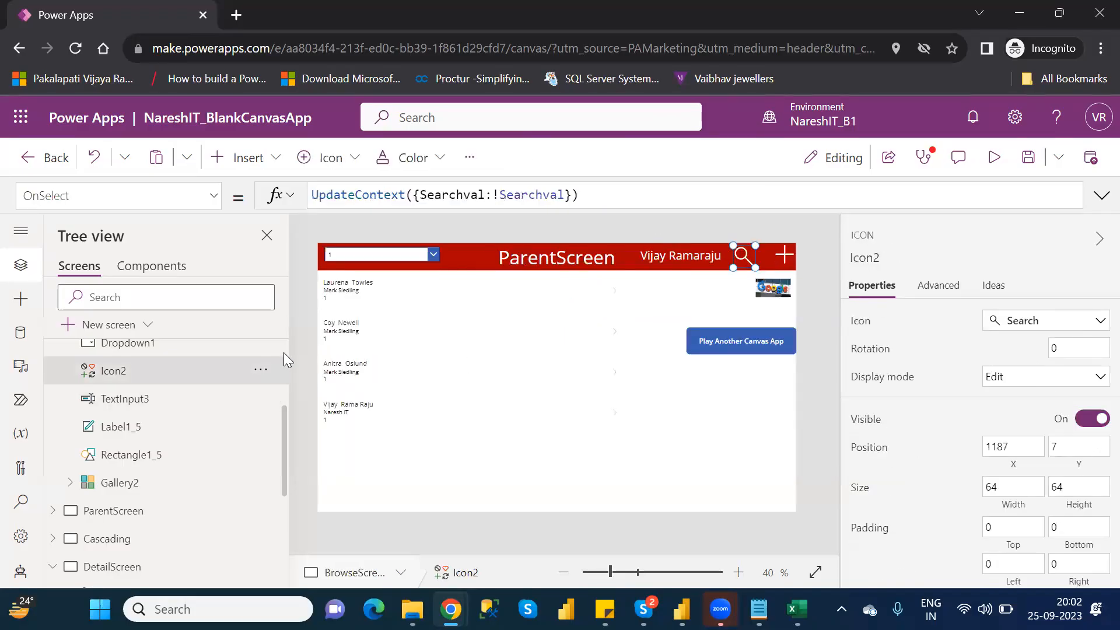
pyautogui.click(174, 380)
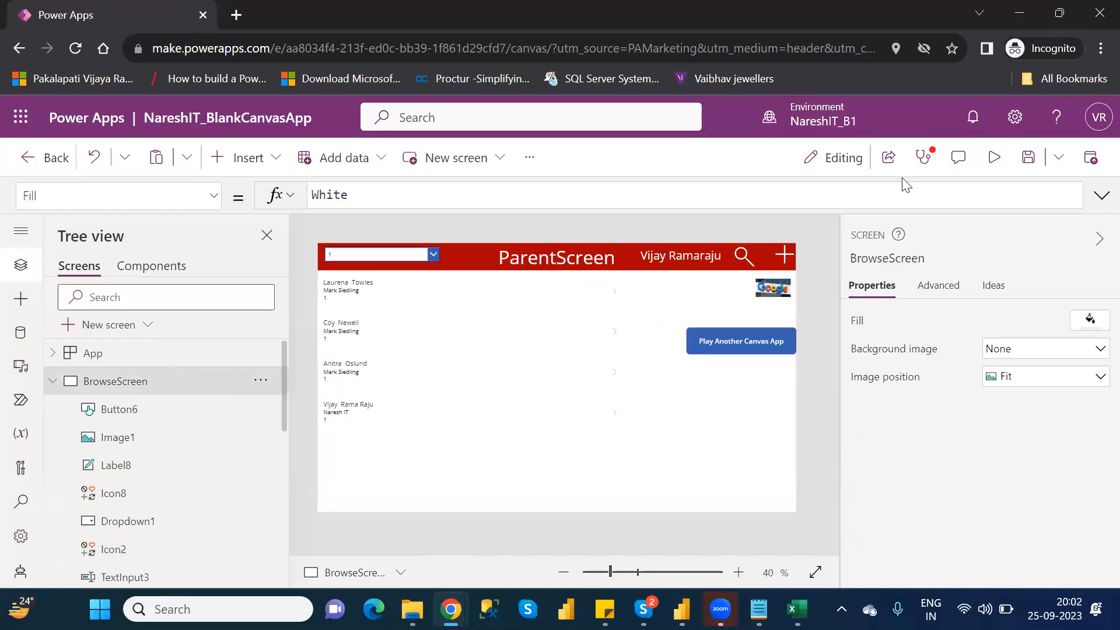
pyautogui.click(995, 157)
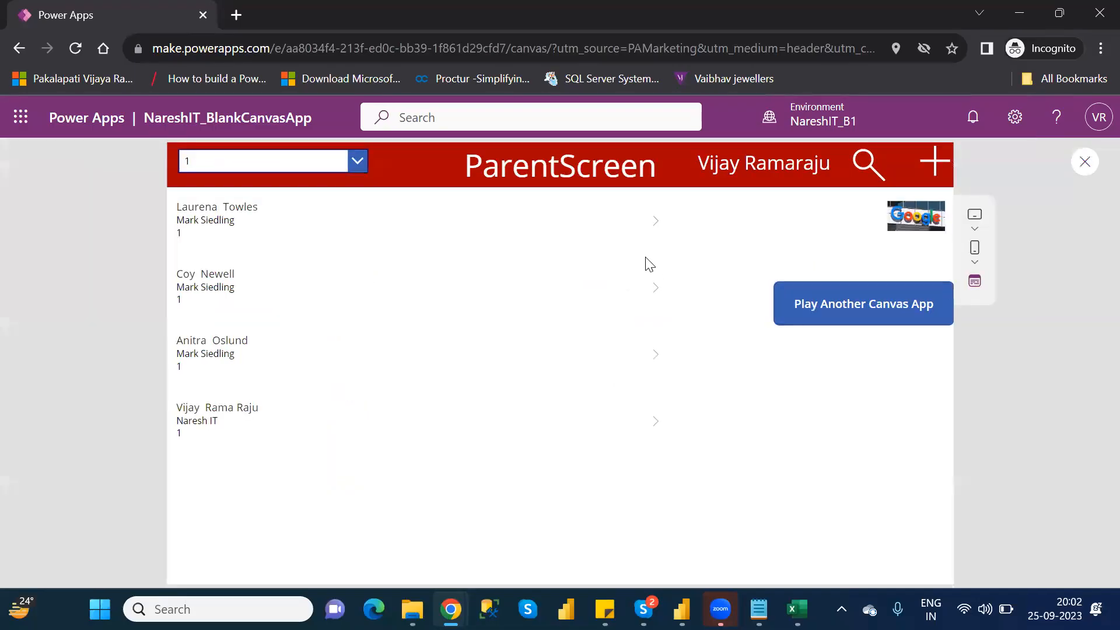
pyautogui.click(653, 226)
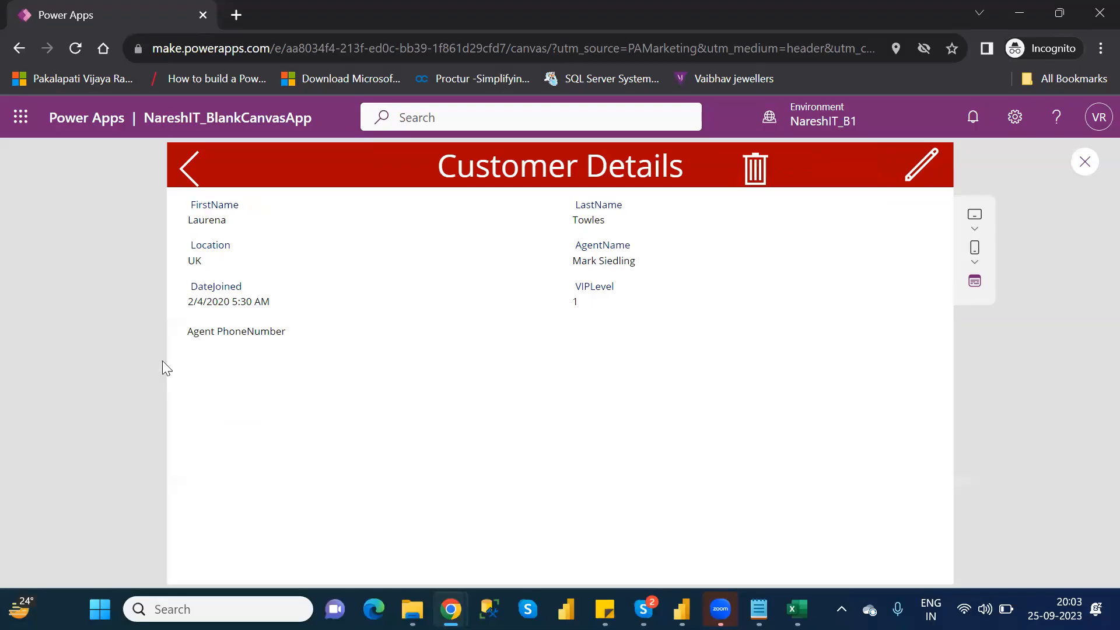
pyautogui.click(756, 175)
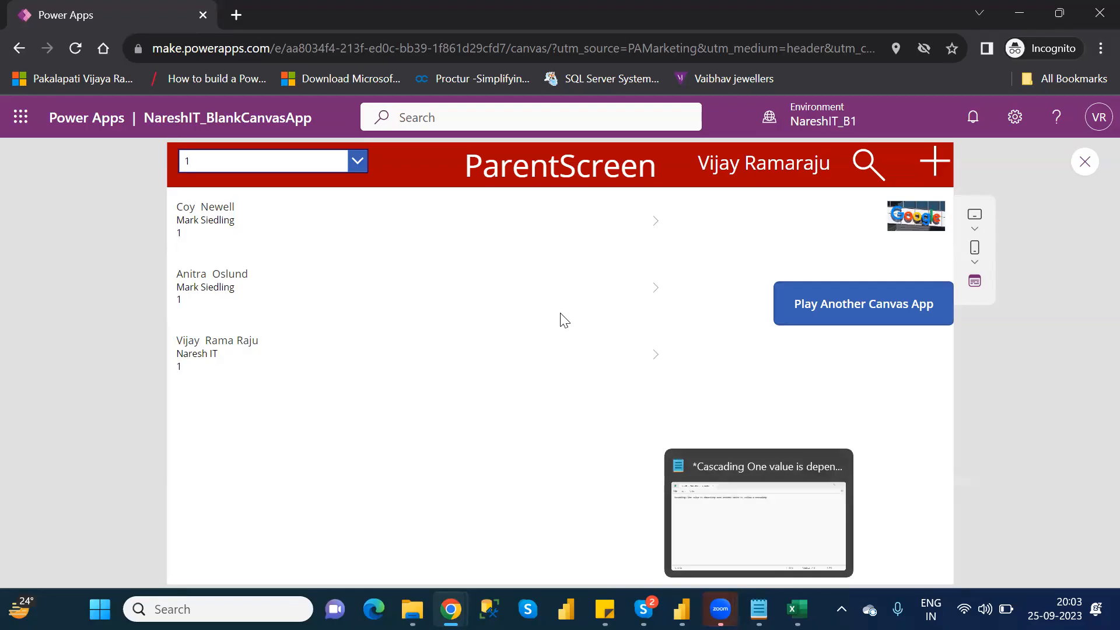
# - Open the Customers workbook from the OneDrive folder, look through its rows for the deleted customer, and close the workbook
pyautogui.click(412, 608)
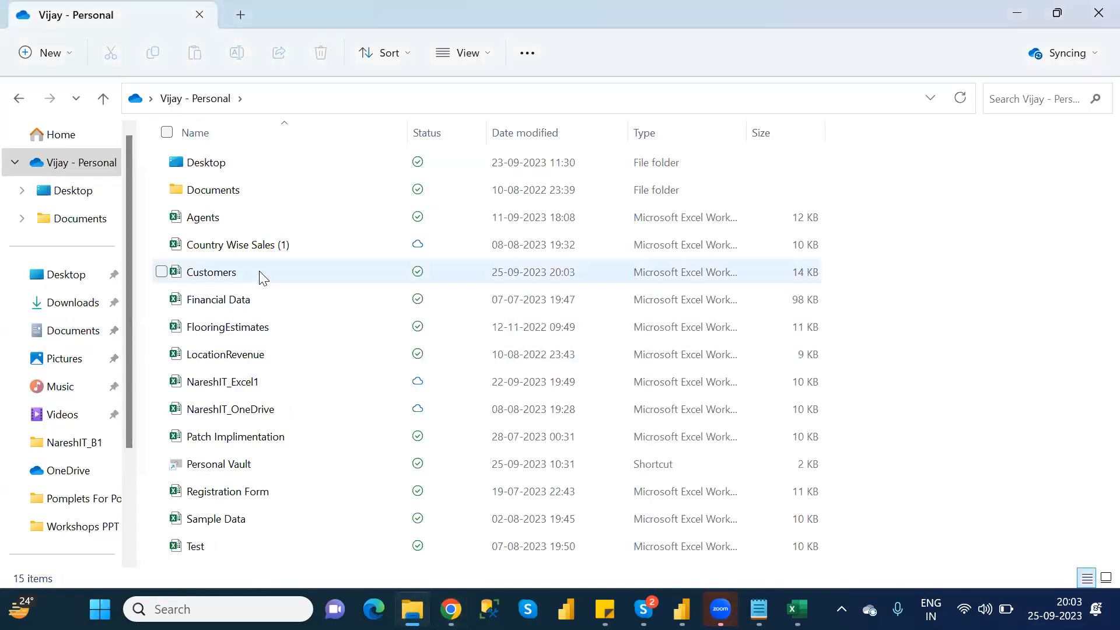
pyautogui.click(259, 271)
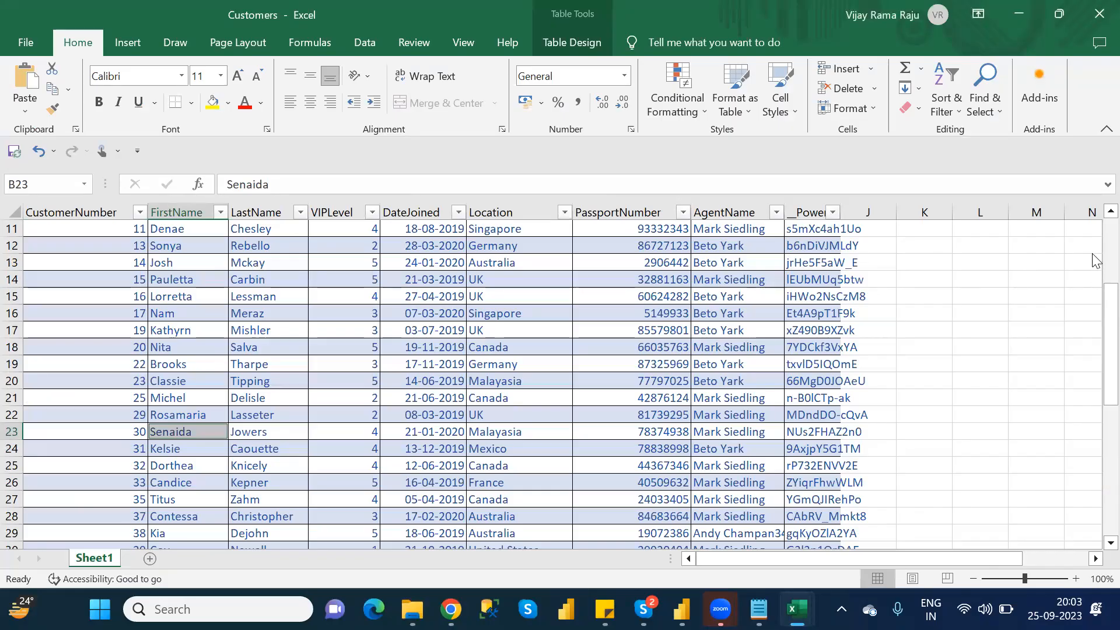
pyautogui.scroll(4, 1095, 261)
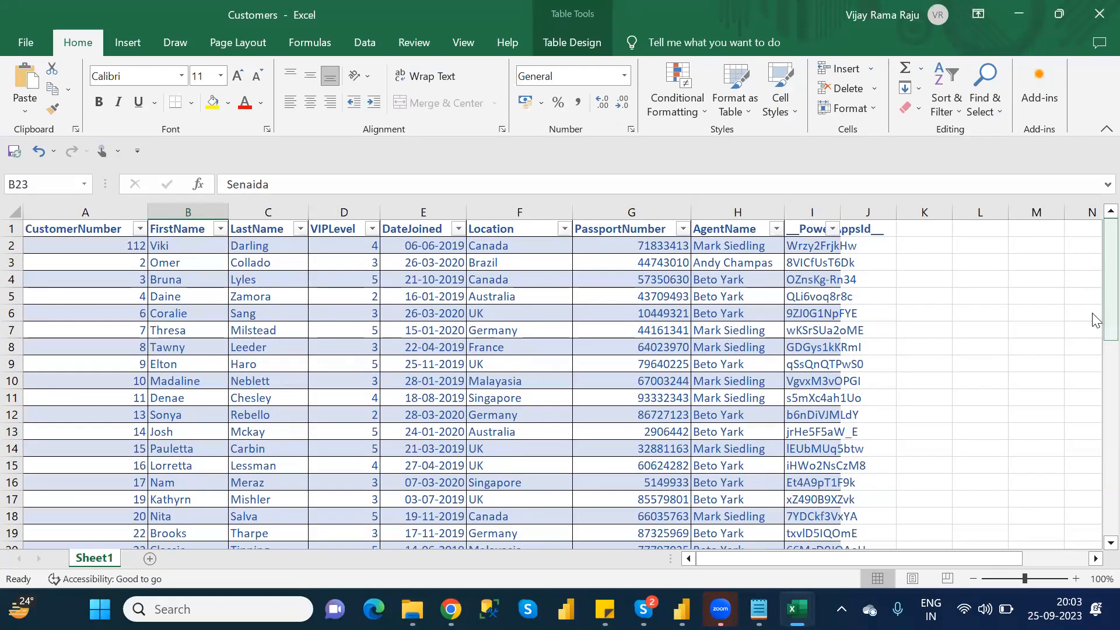
pyautogui.scroll(-1, 1095, 326)
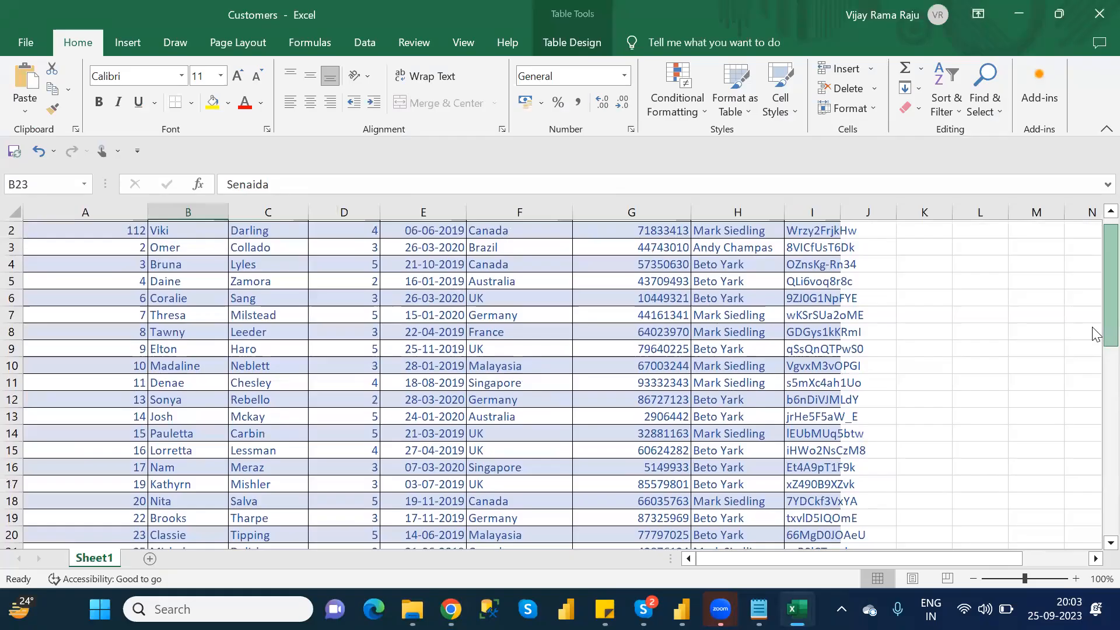
pyautogui.scroll(-5, 1094, 335)
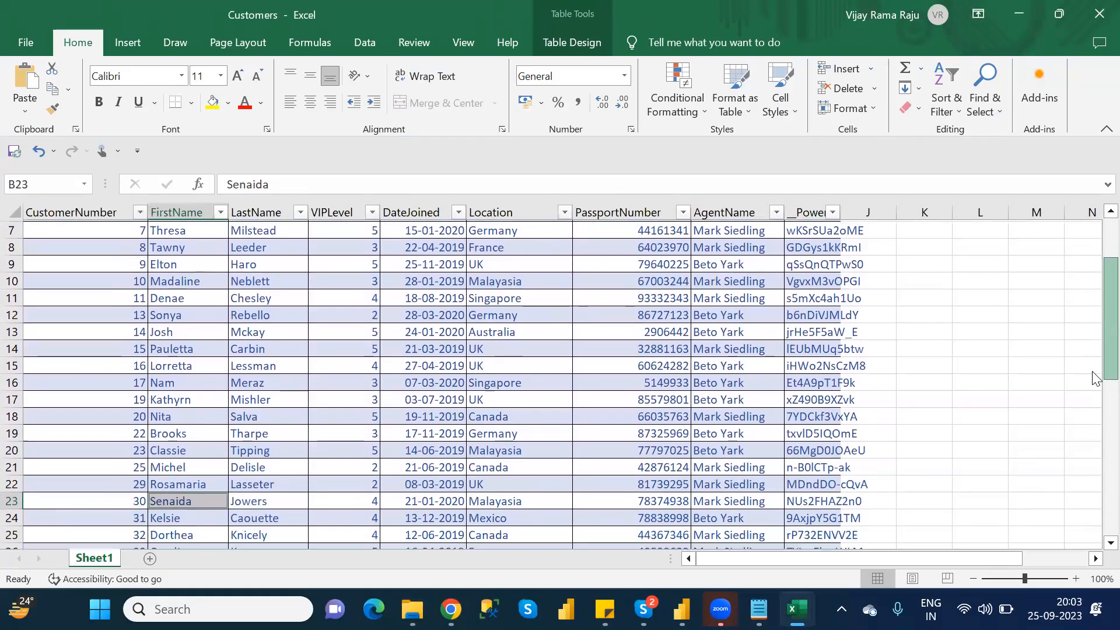
pyautogui.scroll(-4, 1094, 378)
pyautogui.scroll(-4, 1094, 452)
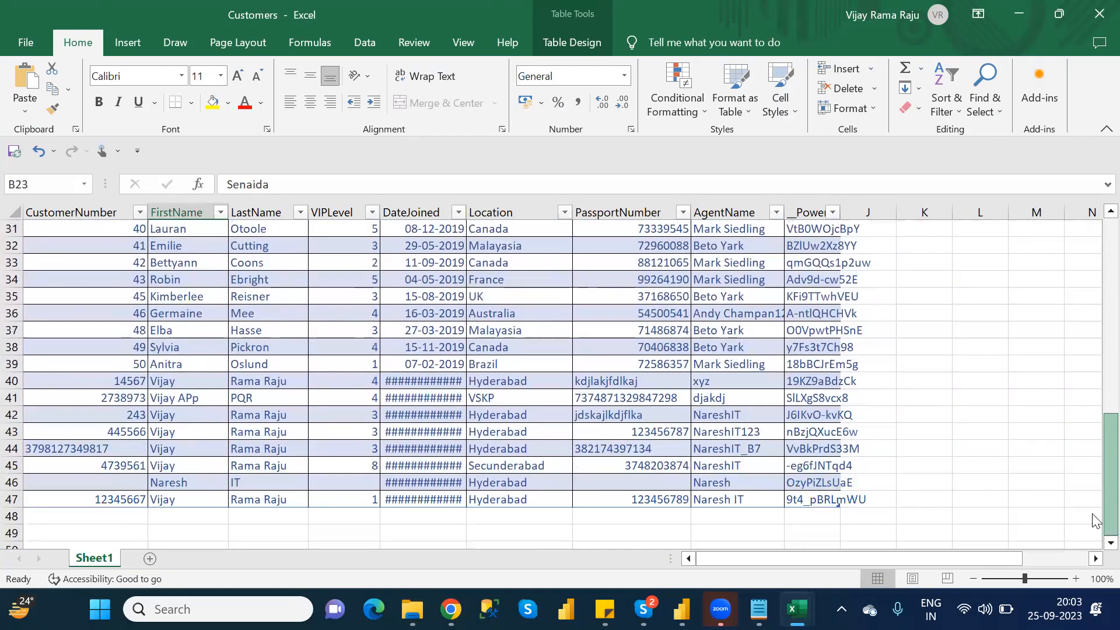
pyautogui.scroll(2, 1094, 484)
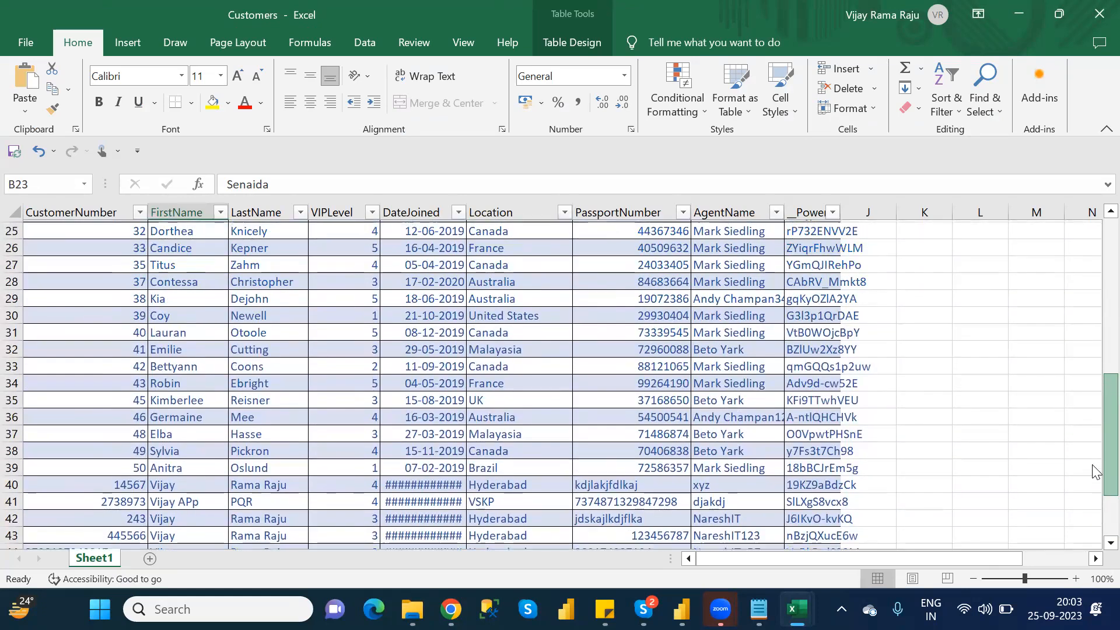
pyautogui.scroll(3, 1093, 461)
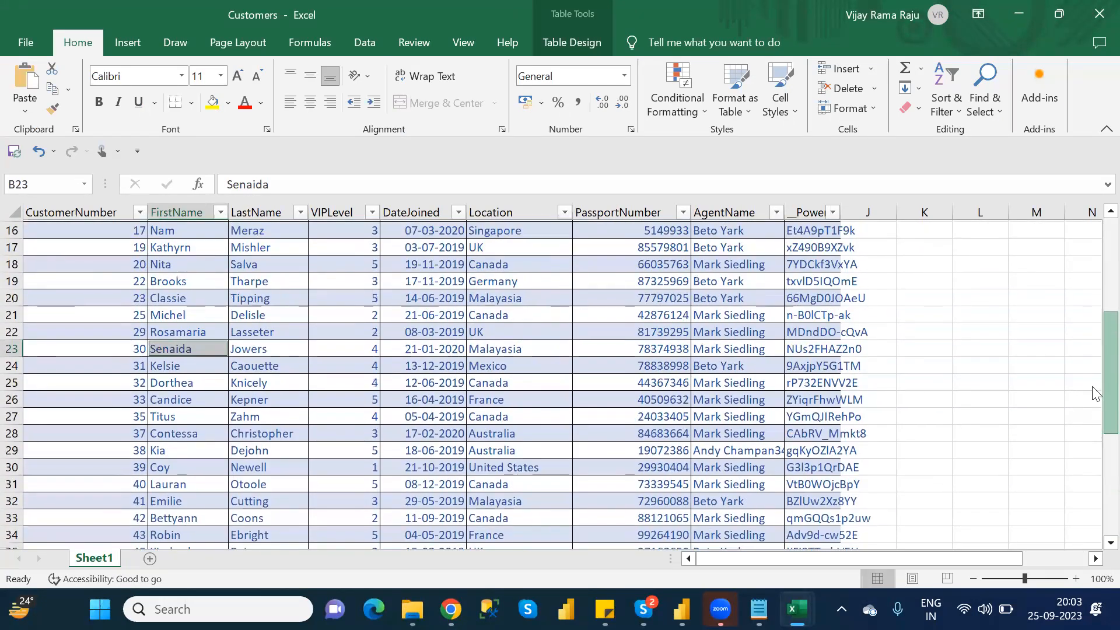
pyautogui.scroll(5, 1095, 385)
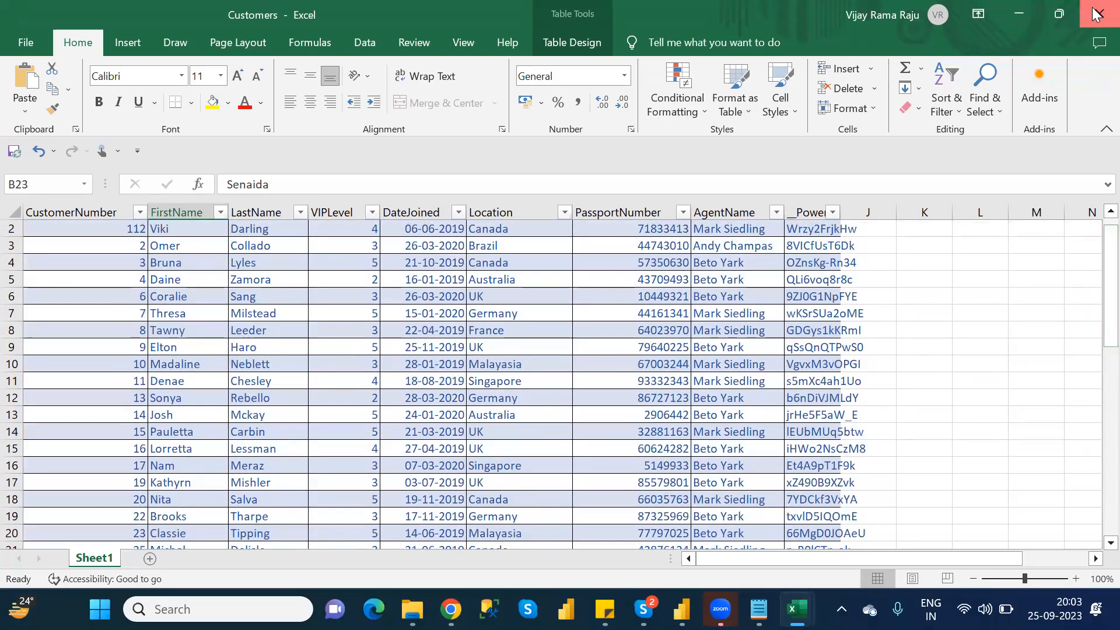
pyautogui.click(1096, 12)
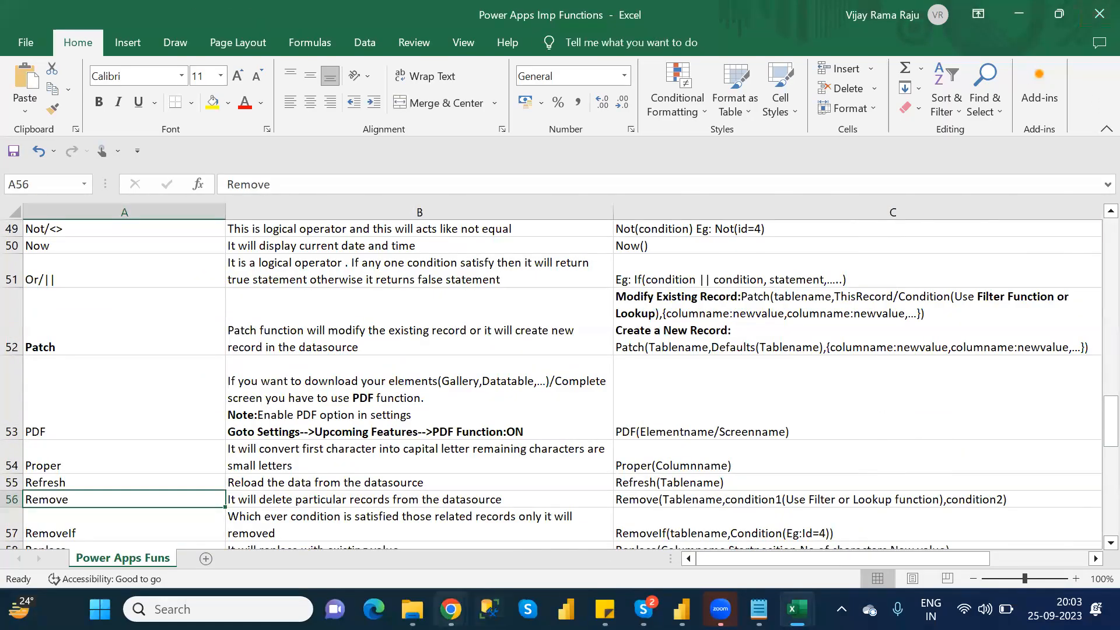
# - Switch back to Power Apps, exit the preview, collapse BrowseScreen's controls, and open DetailScreen in the editor
pyautogui.moveTo(451, 609)
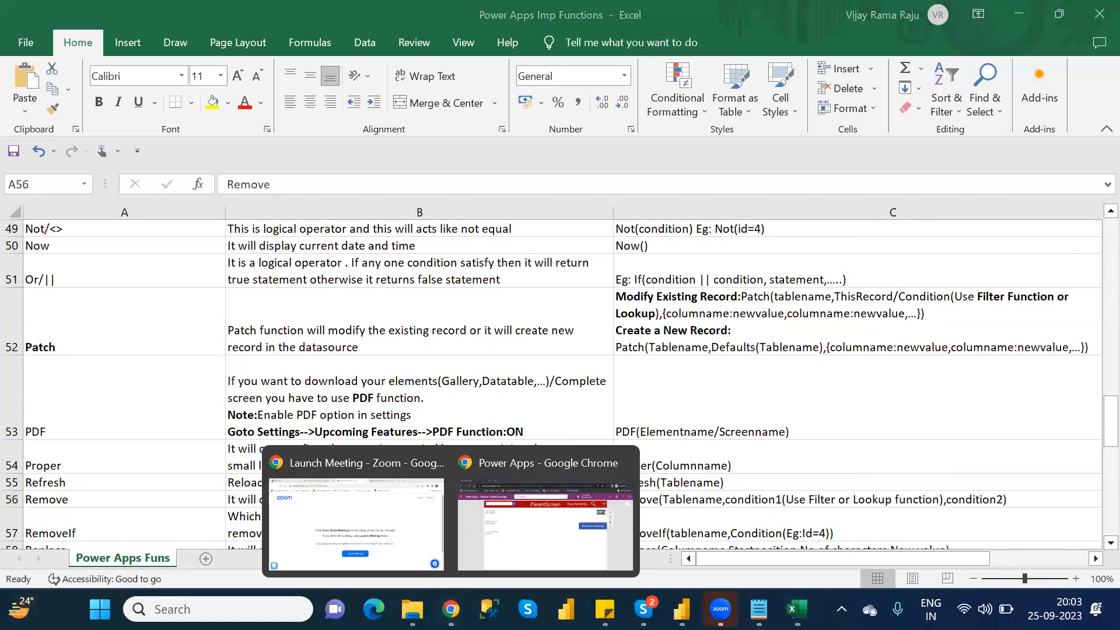
pyautogui.click(530, 552)
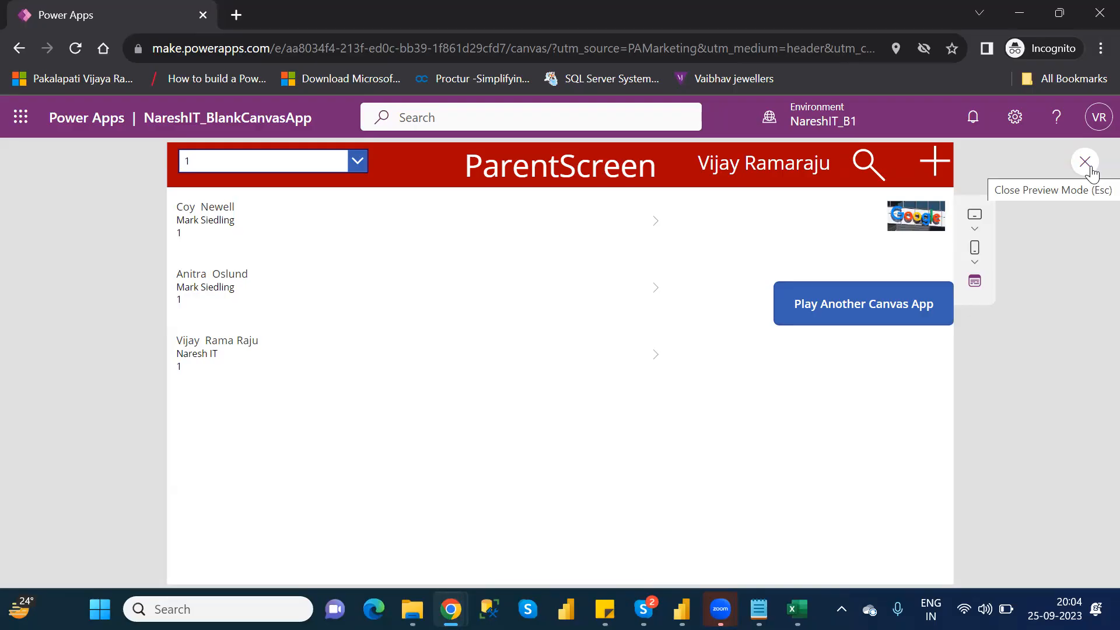
pyautogui.click(1087, 165)
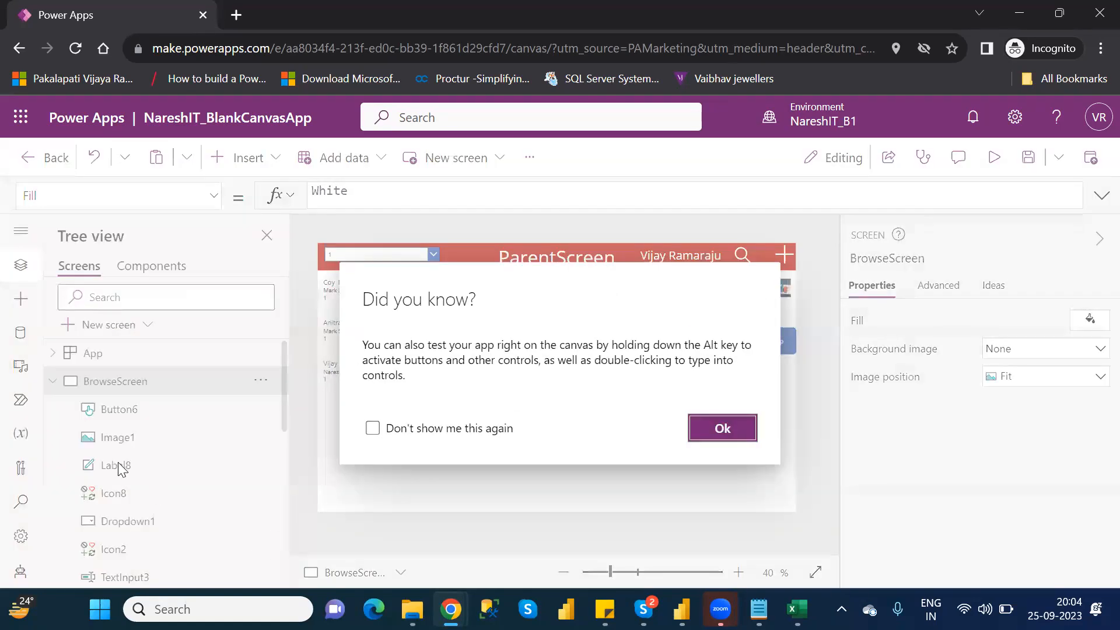
pyautogui.click(721, 427)
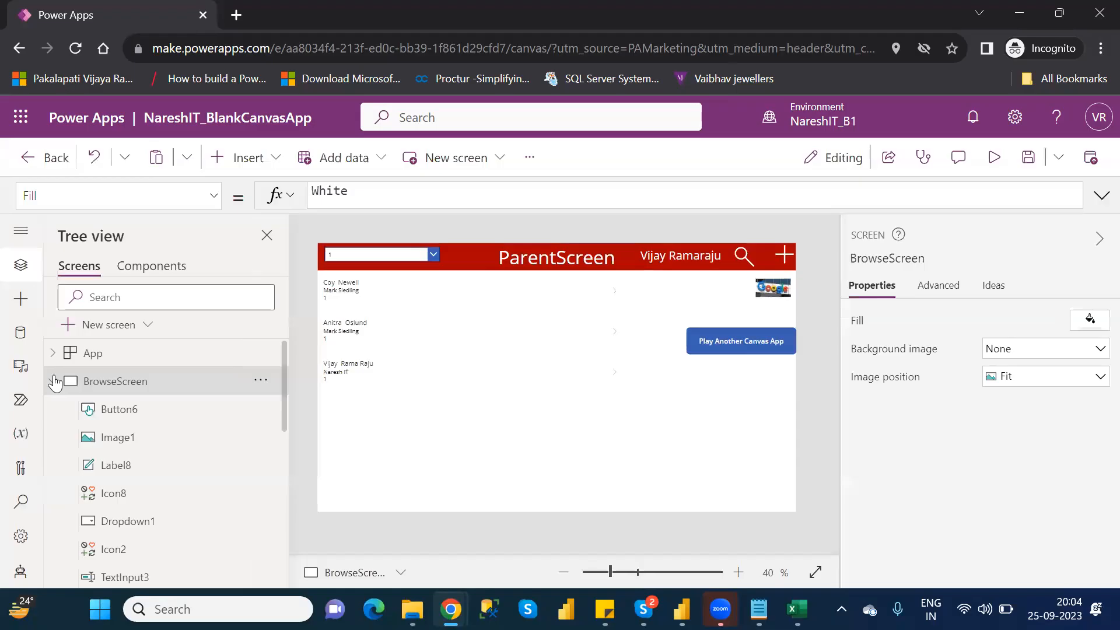
pyautogui.click(53, 382)
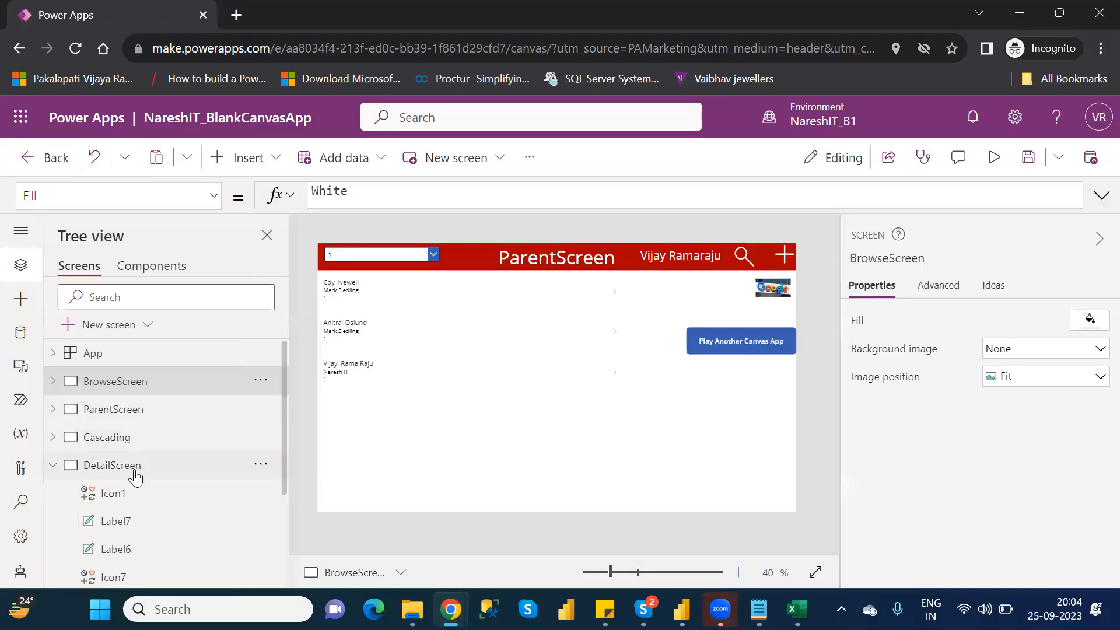
pyautogui.click(135, 475)
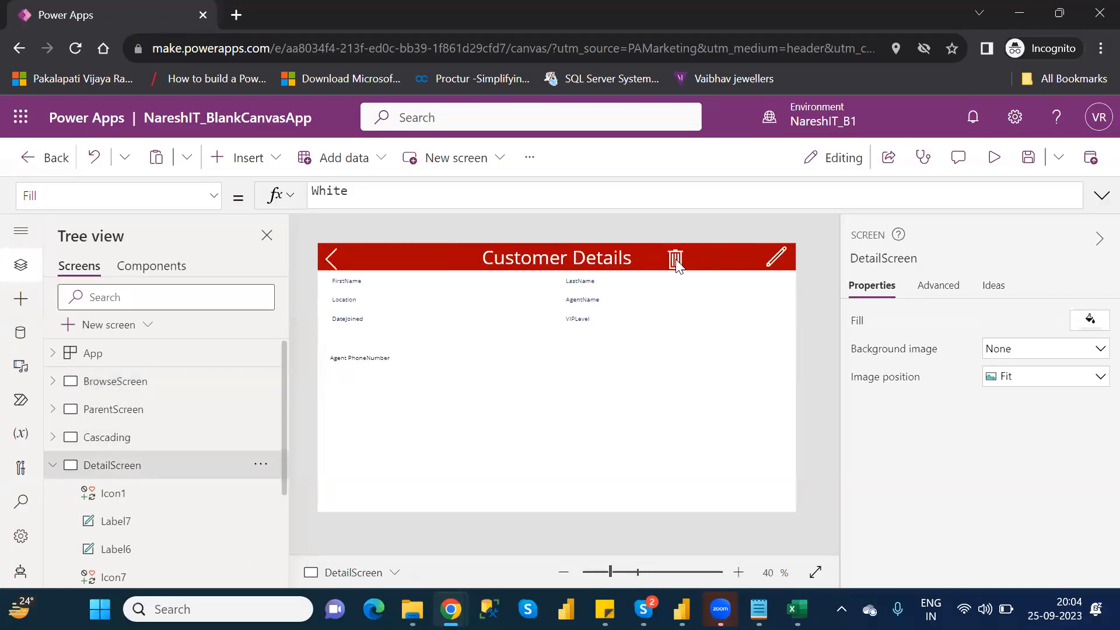